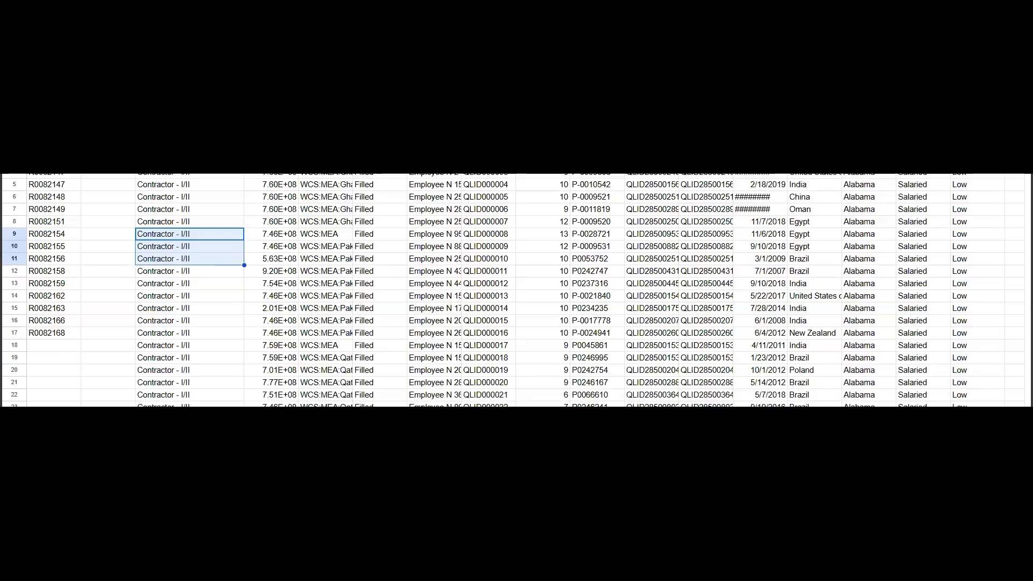
pyautogui.click(189, 494)
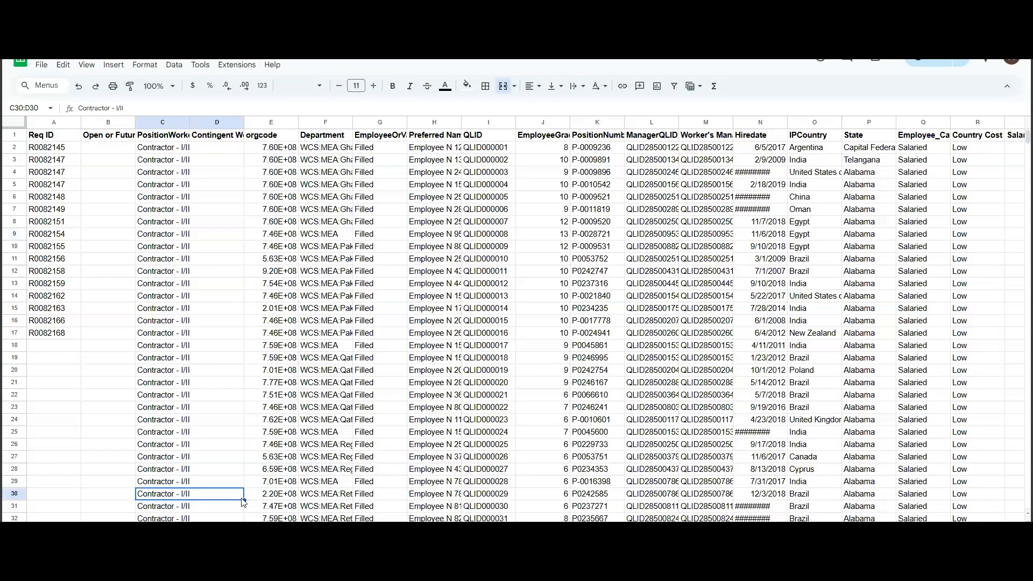
pyautogui.press('super')
pyautogui.write('mas')
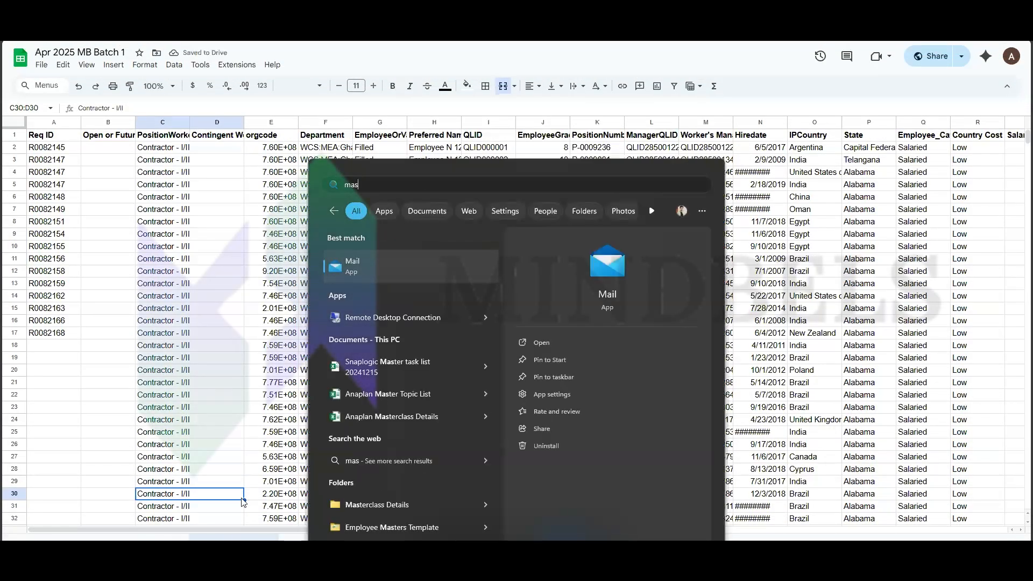
pyautogui.press('Escape')
# Search the computer for Excel and launch it.
pyautogui.press('super')
pyautogui.write('excel')
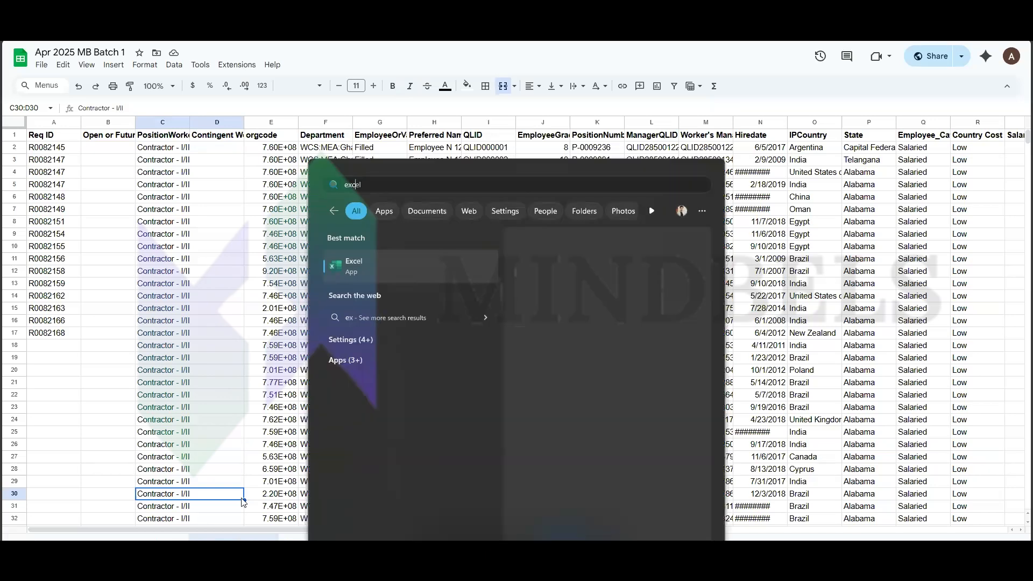
pyautogui.press('Escape')
# Copy the entire data range of the Apr 2025 MB Batch 1 sheet into the blank Excel workbook Book2, starting at A1.
pyautogui.click(272, 386)
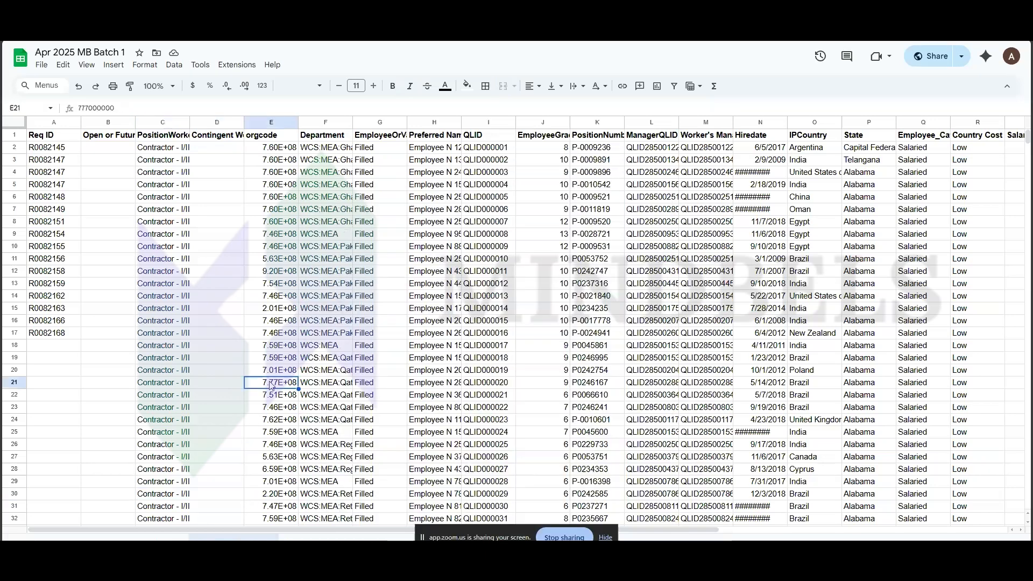
pyautogui.hotkey('ctrl', 'a')
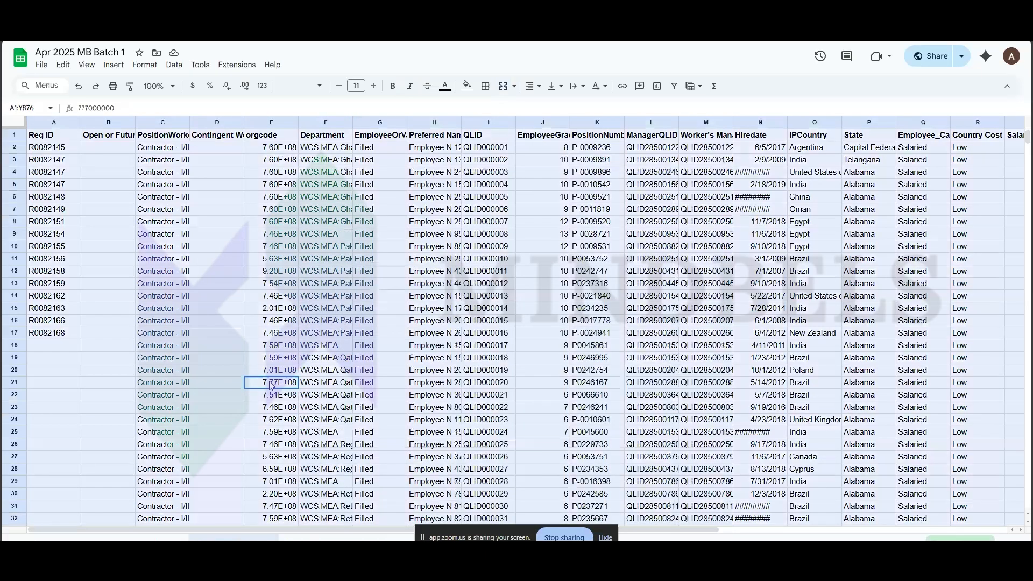
pyautogui.hotkey('alt', 'Tab')
pyautogui.hotkey('alt', 'Tab')
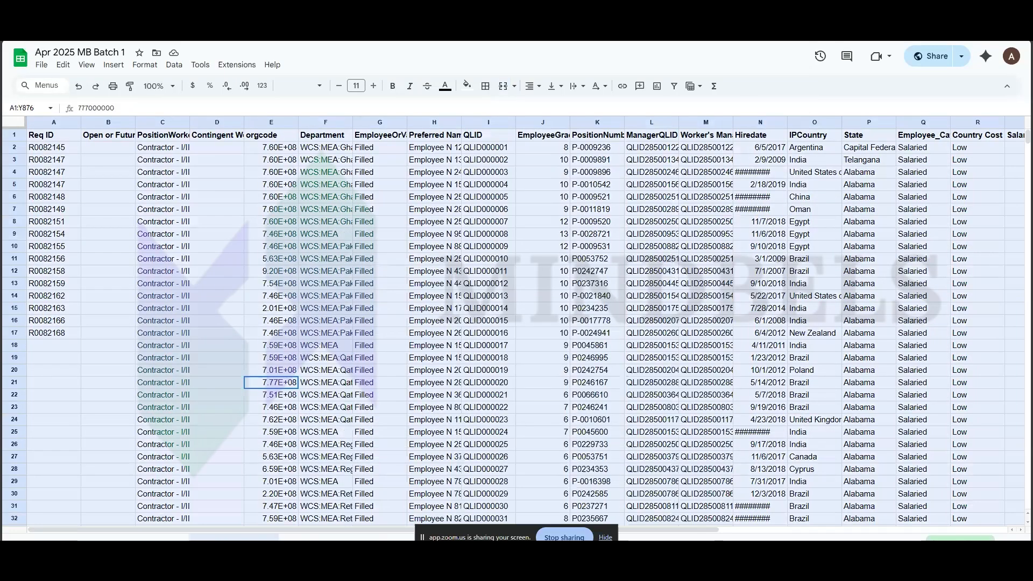
pyautogui.hotkey('alt', 'Tab')
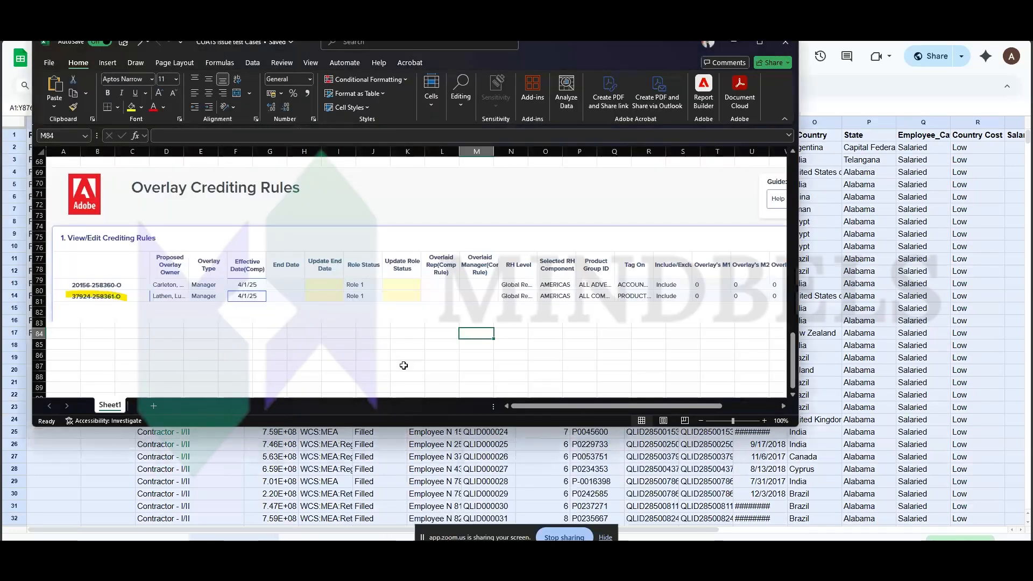
pyautogui.click(488, 456)
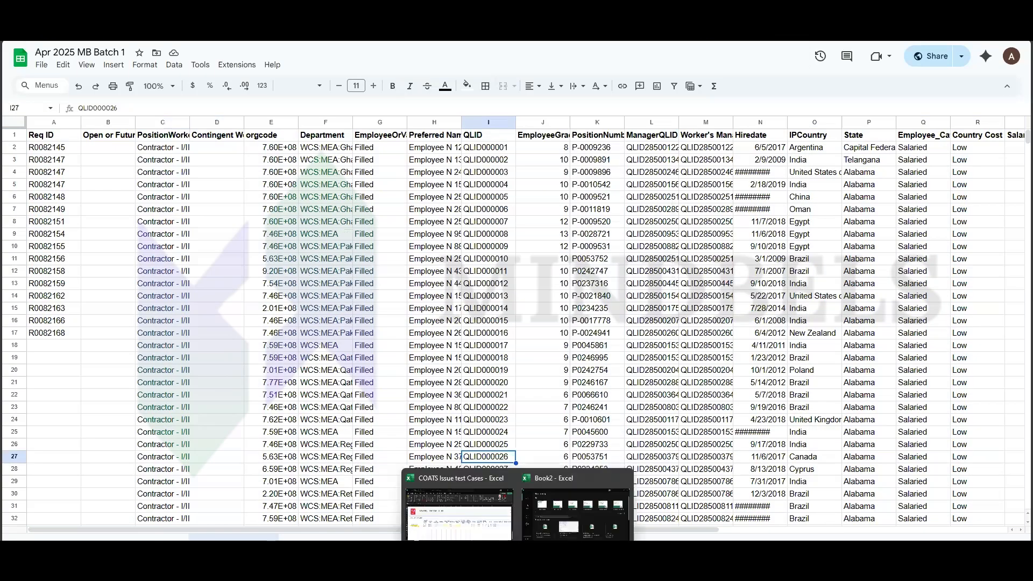
pyautogui.click(574, 511)
pyautogui.click(201, 138)
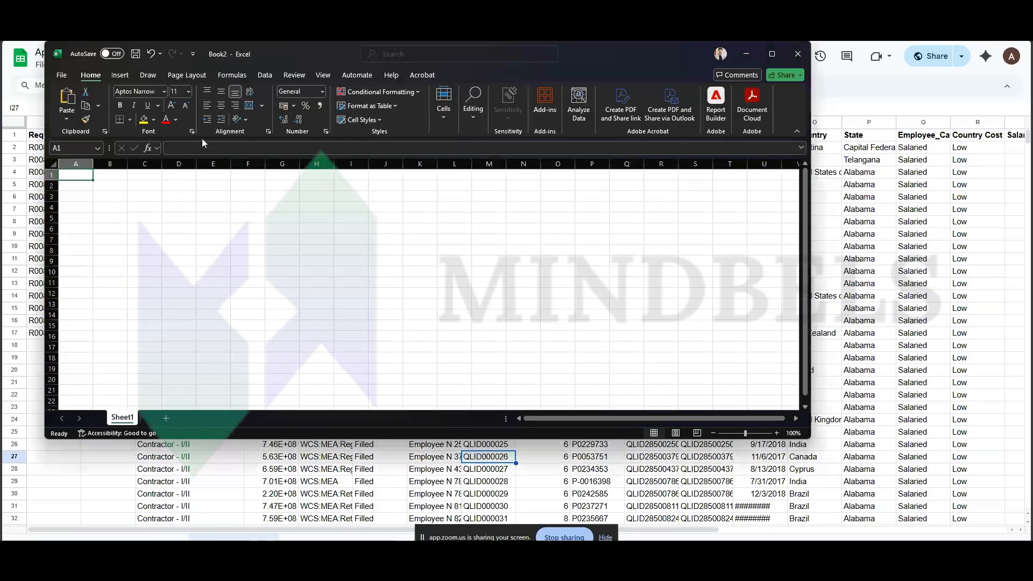
pyautogui.hotkey('ctrl', 'v')
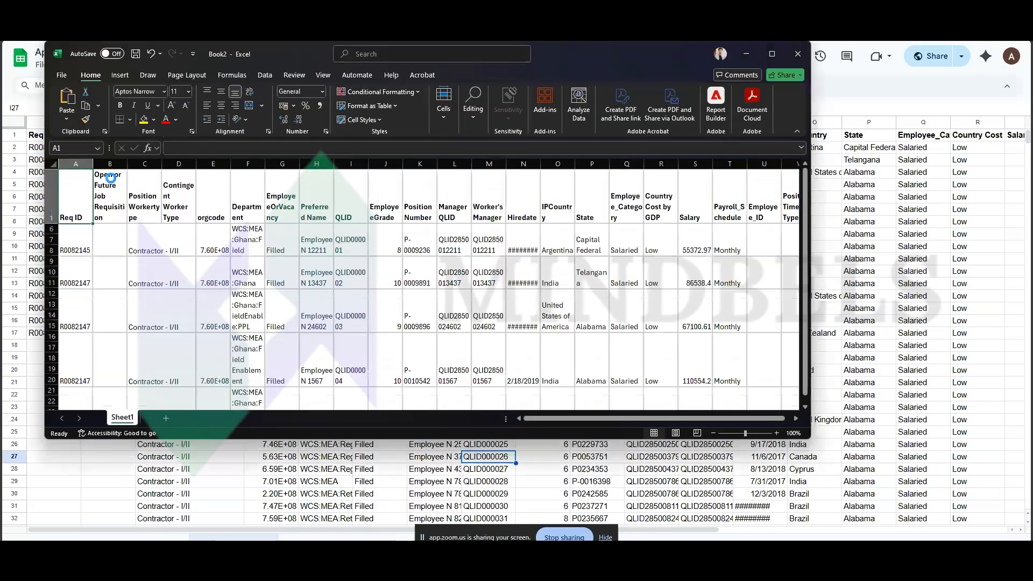
# Set the font of the whole worksheet to Arial, size 10.
pyautogui.click(52, 163)
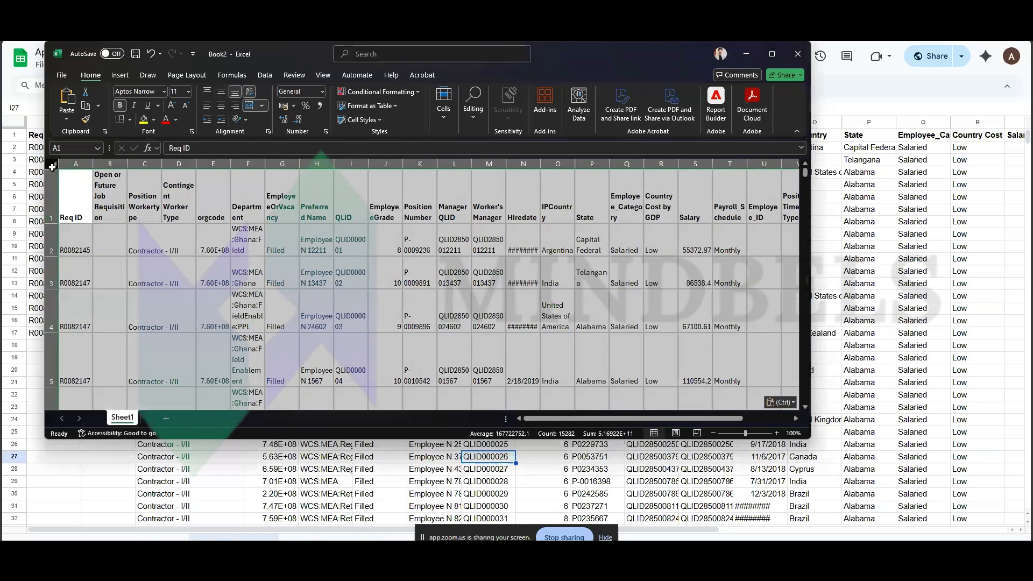
pyautogui.click(145, 90)
pyautogui.write('Arial')
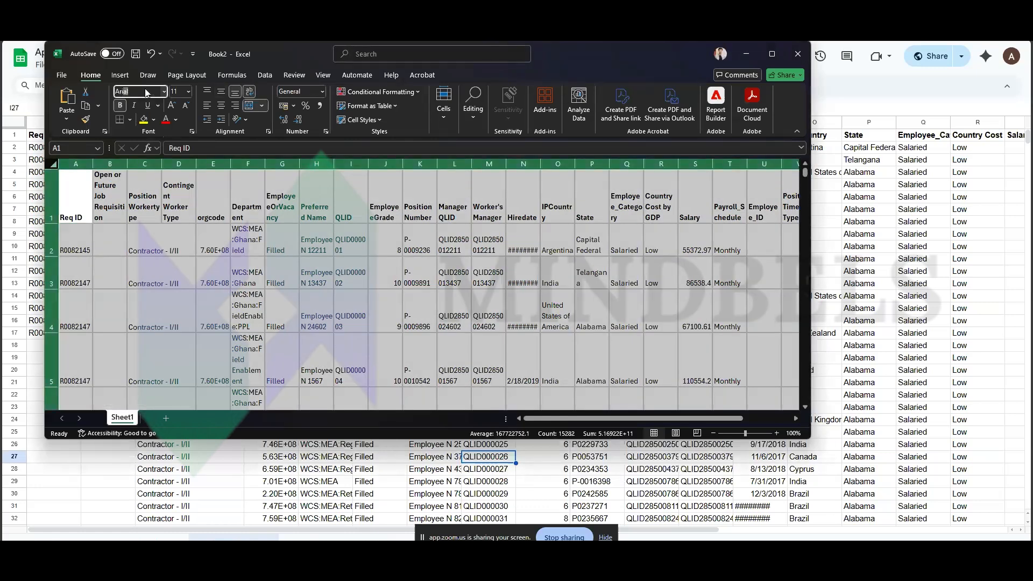
pyautogui.press('Return')
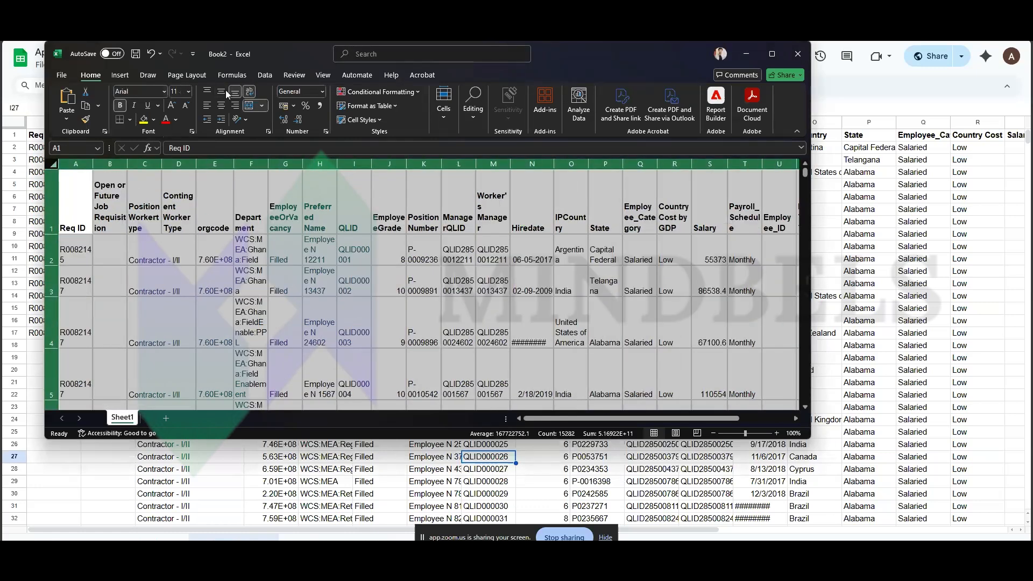
pyautogui.click(185, 105)
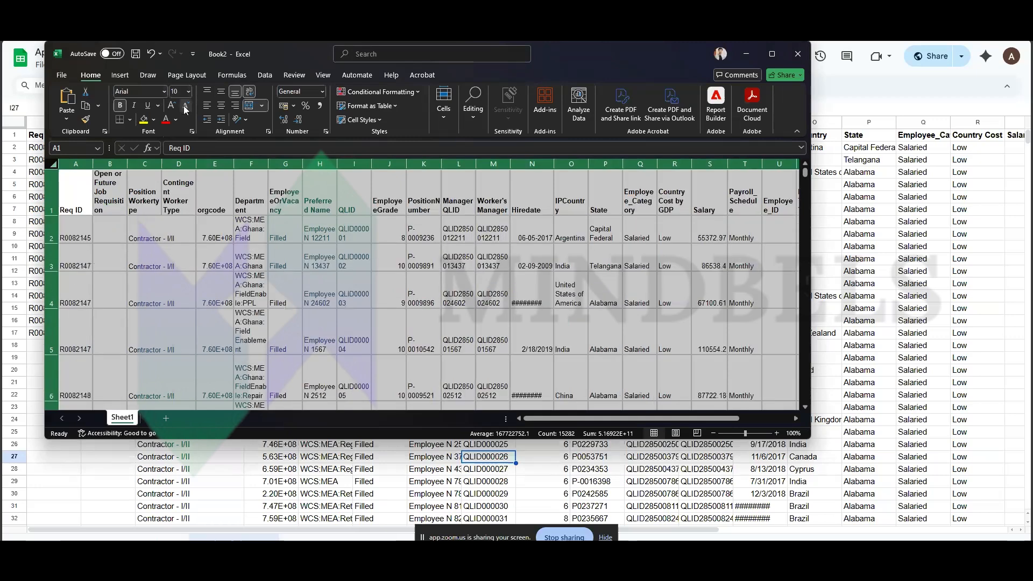
# Left-align all cells without text wrapping and autofit every column to its contents.
pyautogui.click(250, 94)
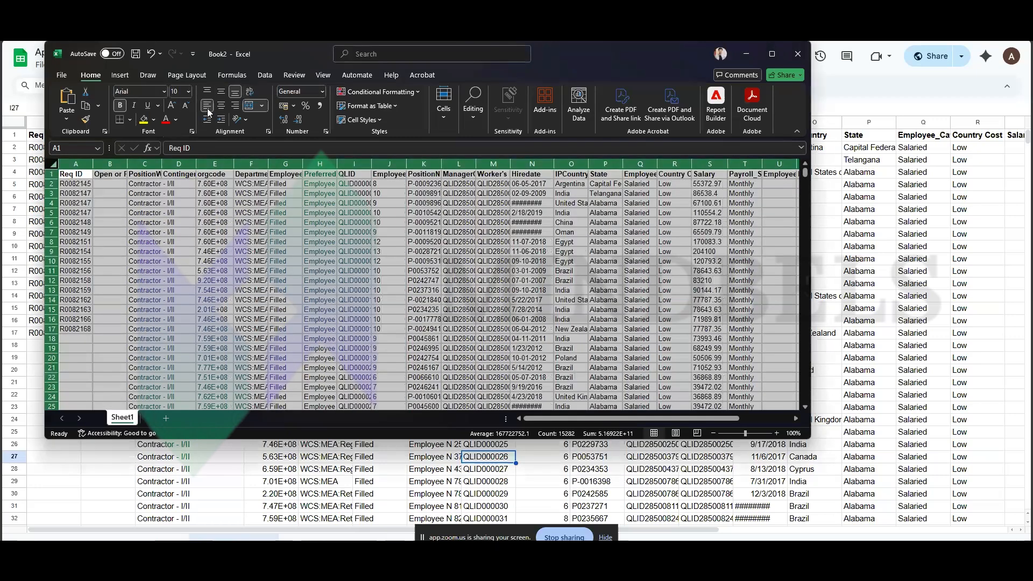
pyautogui.doubleClick(93, 163)
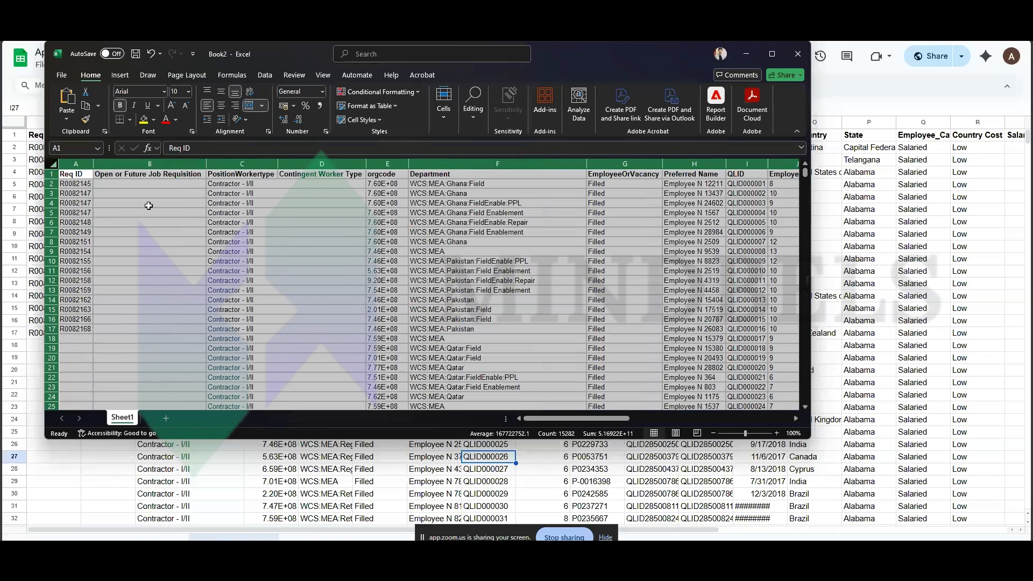
pyautogui.click(149, 206)
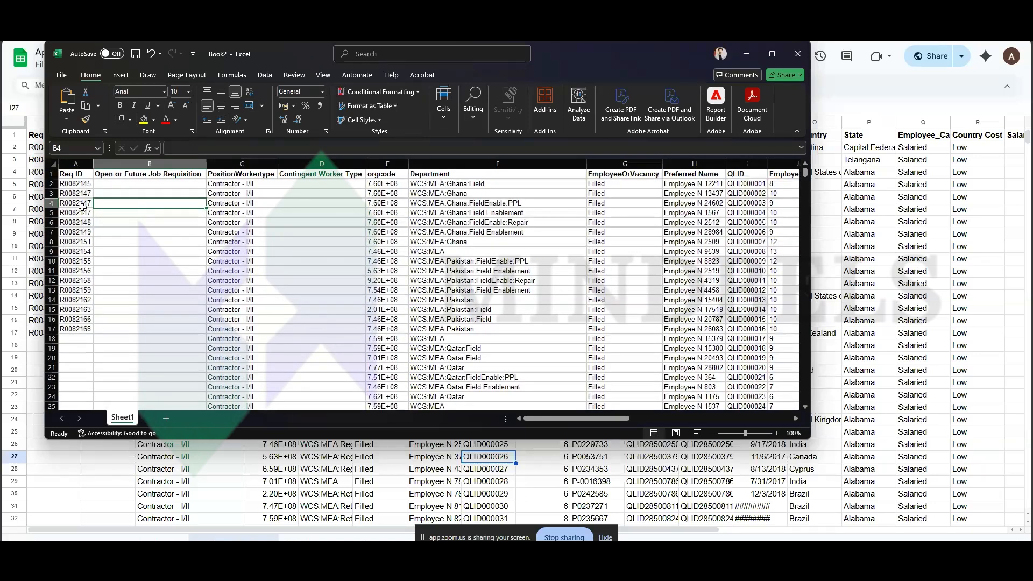
# Look over the pasted columns starting from Req ID and maximize the workbook window.
pyautogui.click(79, 209)
pyautogui.hscroll(2, 256, 248)
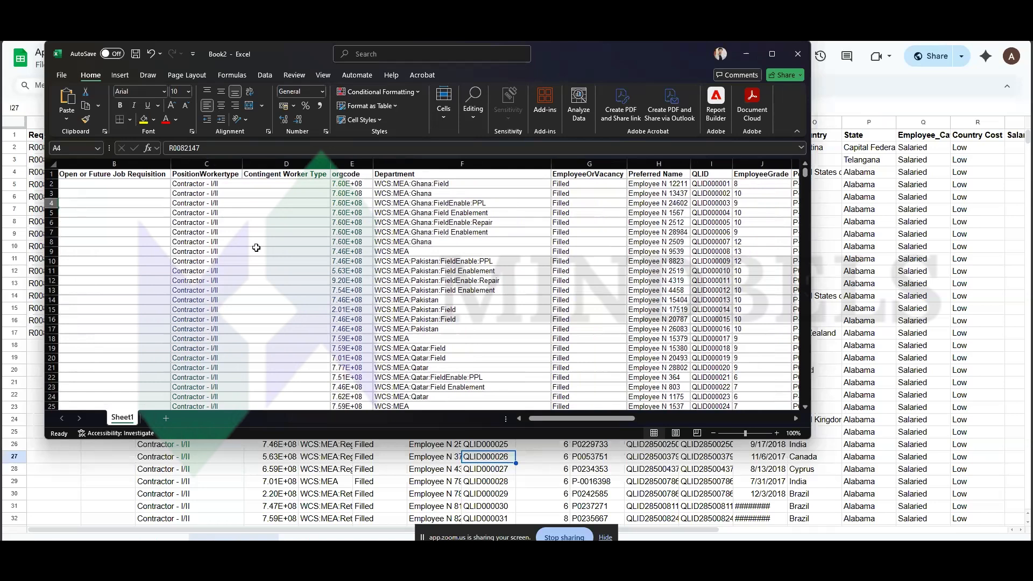
pyautogui.hscroll(-2, 256, 247)
pyautogui.click(86, 197)
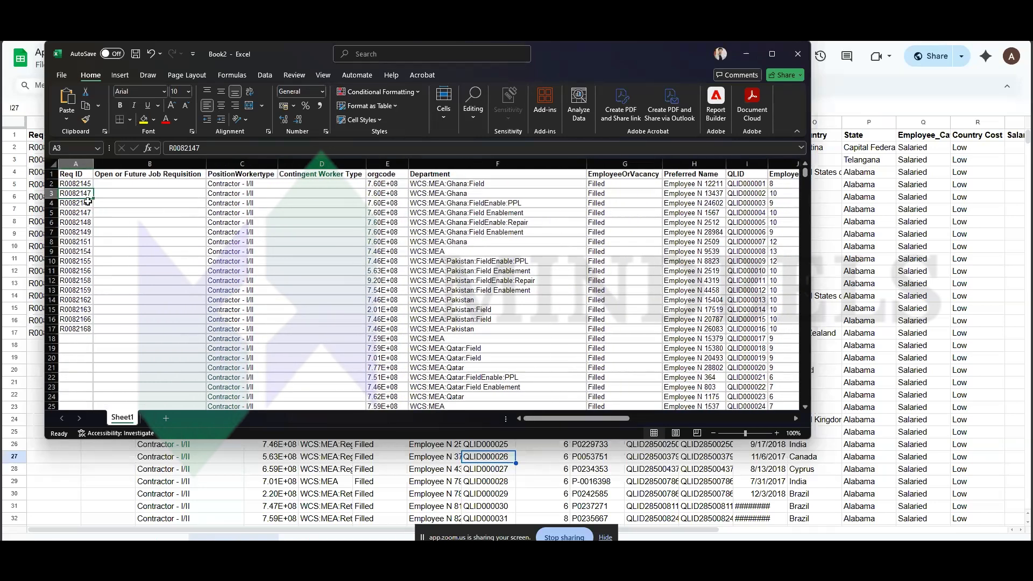
pyautogui.moveTo(88, 201); pyautogui.dragTo(89, 251)
pyautogui.hscroll(2, 346, 250)
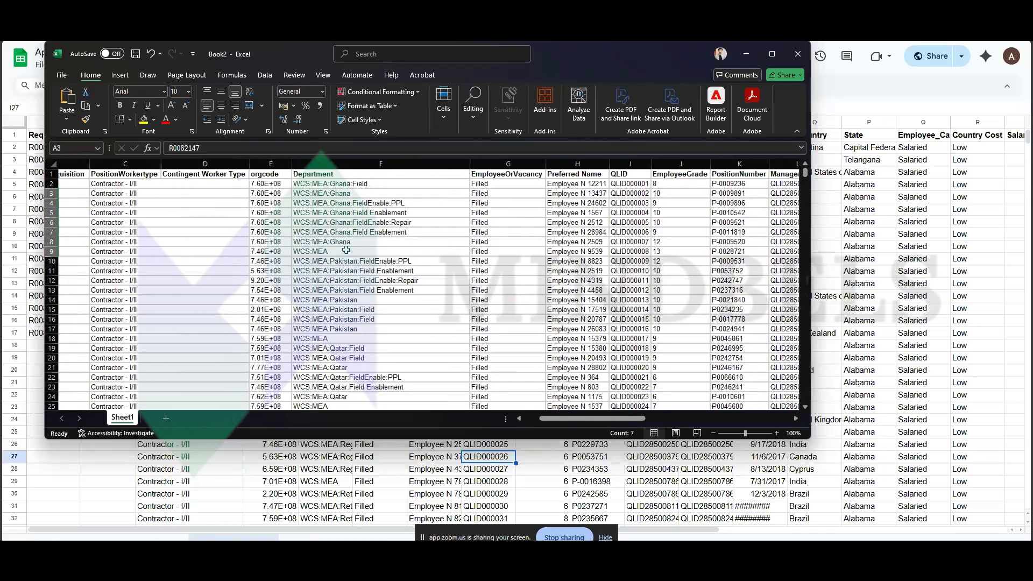
pyautogui.hscroll(1, 346, 250)
pyautogui.doubleClick(644, 54)
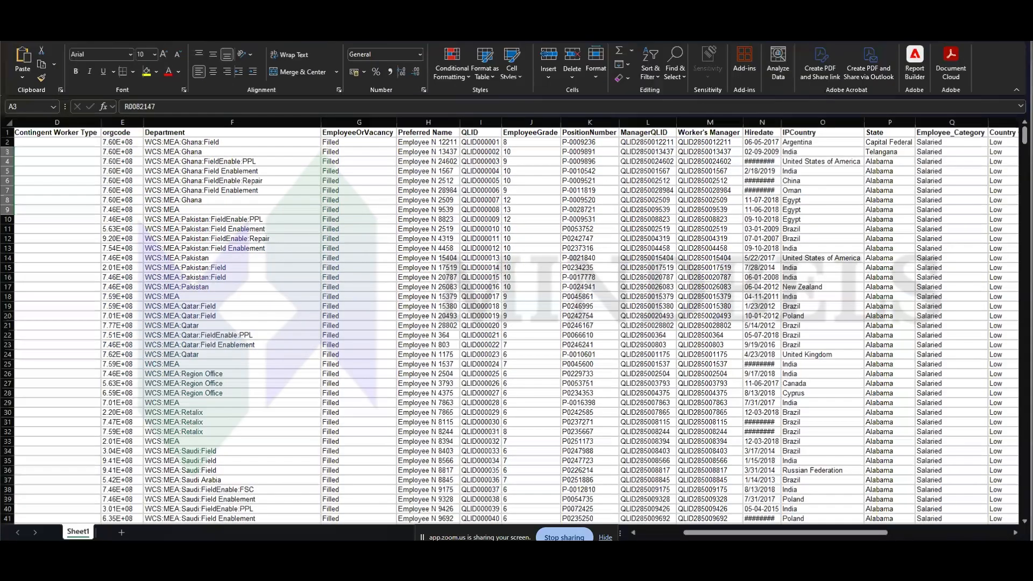
# Select the QLID values in I2:I28 for review and widen the Req ID column.
pyautogui.hscroll(-1, 517, 323)
pyautogui.moveTo(557, 143); pyautogui.dragTo(552, 400)
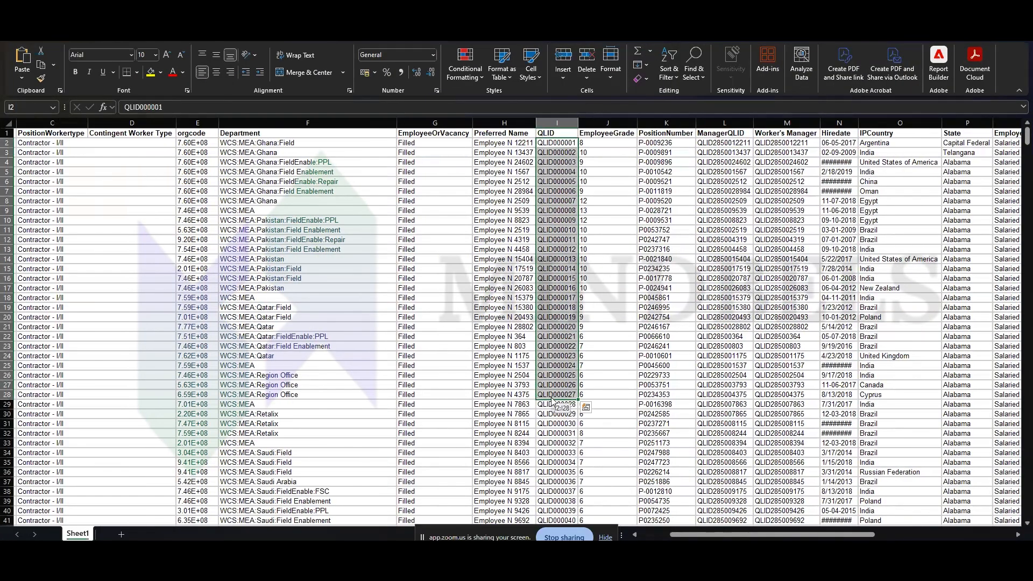
pyautogui.hscroll(-2, 551, 400)
pyautogui.click(34, 240)
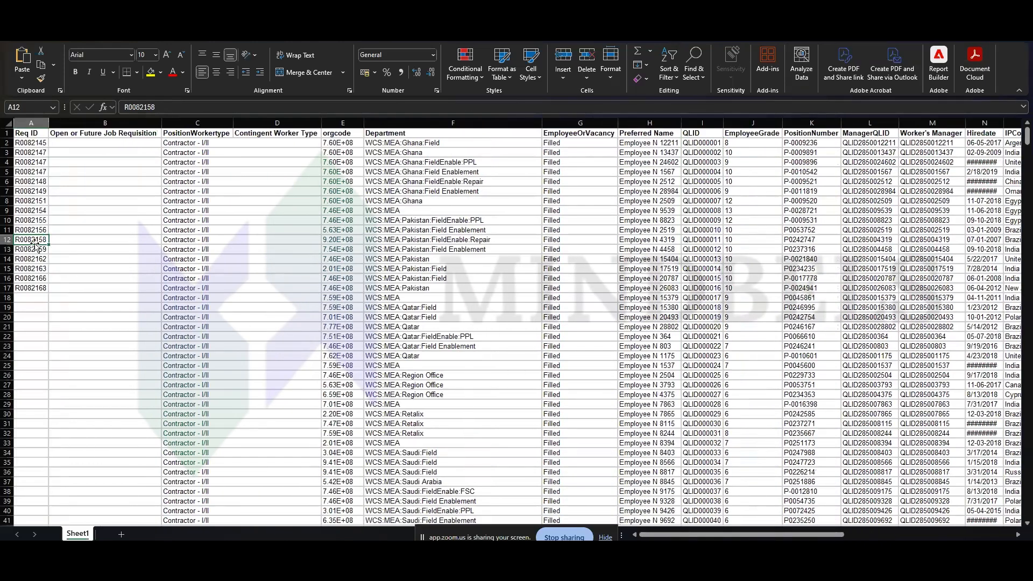
pyautogui.moveTo(49, 123); pyautogui.dragTo(74, 122)
# Examine the Department, QLID and PositionWorkertype columns of the employee data.
pyautogui.hscroll(1, 451, 195)
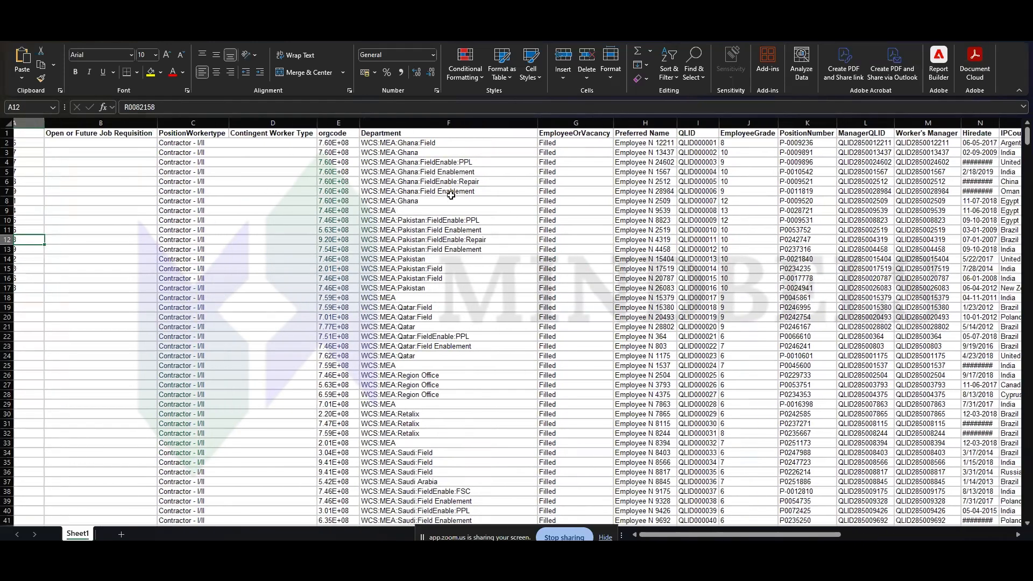
pyautogui.hscroll(2, 451, 195)
pyautogui.rightClick(451, 194)
pyautogui.press('Escape')
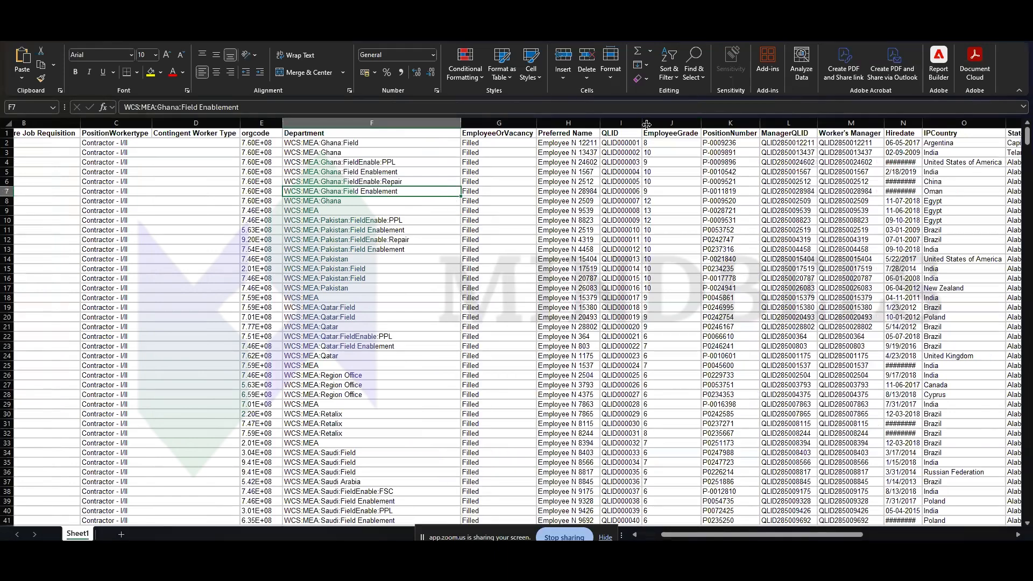
pyautogui.click(635, 191)
pyautogui.hscroll(-3, 636, 188)
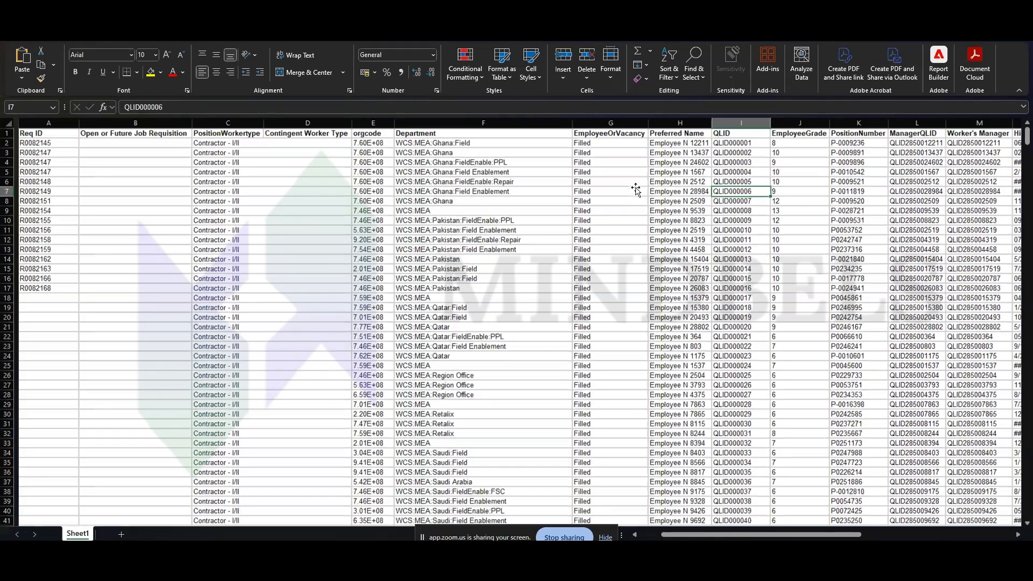
pyautogui.moveTo(307, 240); pyautogui.dragTo(340, 289)
pyautogui.click(340, 289)
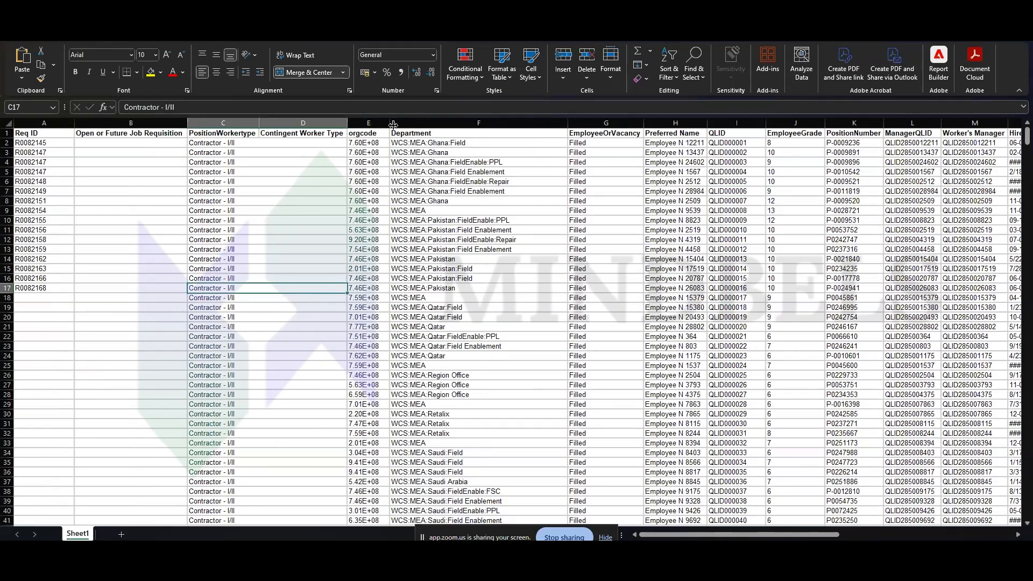
# Widen the orgcode column and format all its values from E2 down as Number without decimals.
pyautogui.moveTo(393, 125); pyautogui.dragTo(405, 124)
pyautogui.click(380, 143)
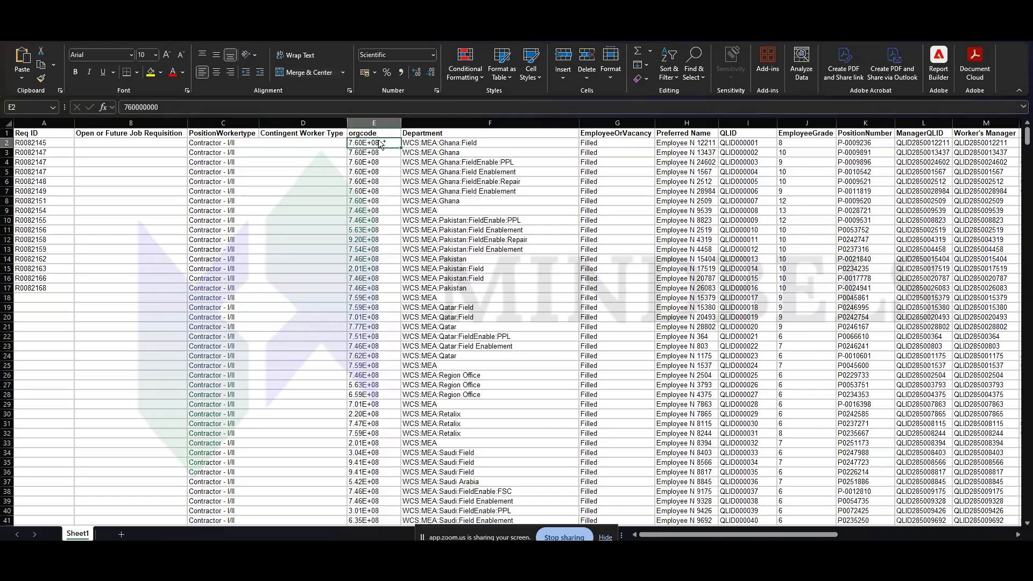
pyautogui.hotkey('ctrl', 'shift', 'Down')
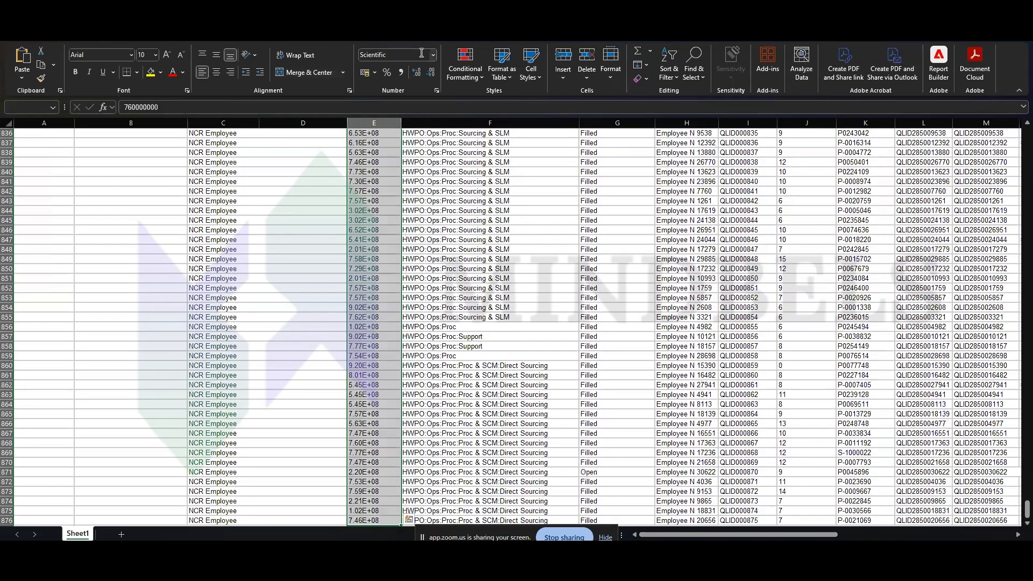
pyautogui.click(433, 54)
pyautogui.click(398, 95)
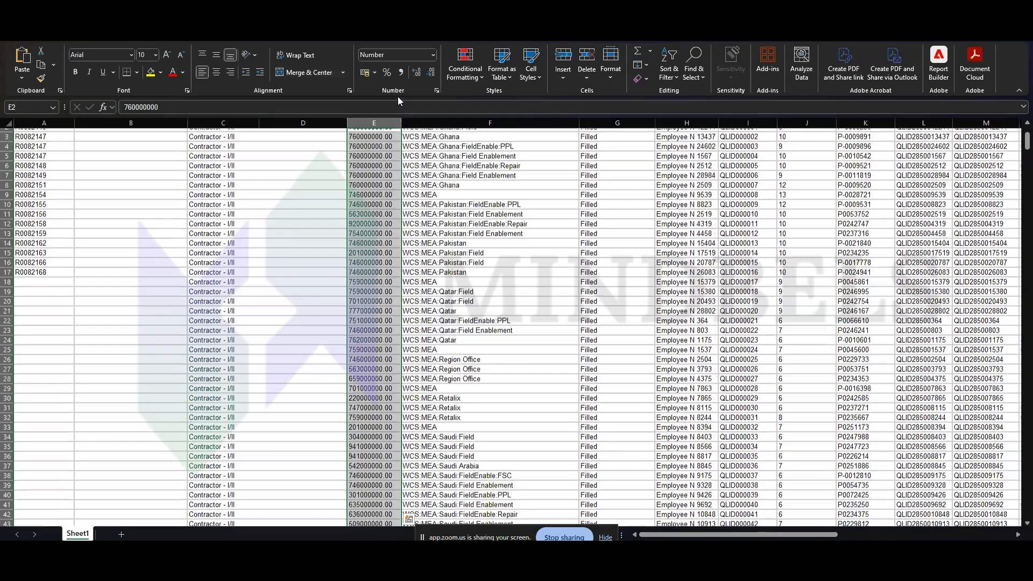
pyautogui.click(431, 72)
pyautogui.click(431, 72)
pyautogui.click(448, 174)
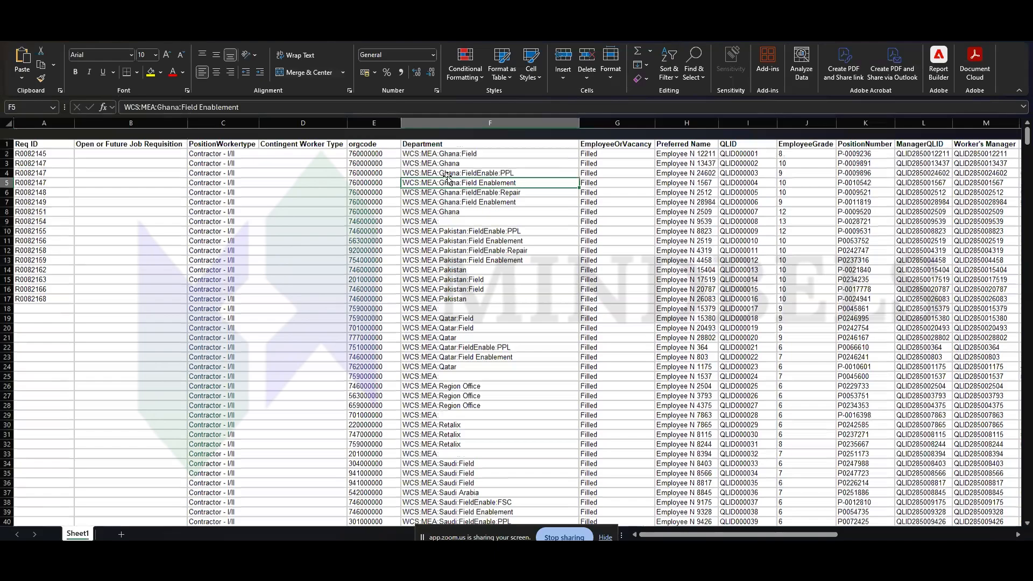
# Widen the Hiredate column and check the remaining columns through Union ID.
pyautogui.hscroll(5, 448, 176)
pyautogui.hscroll(5, 449, 176)
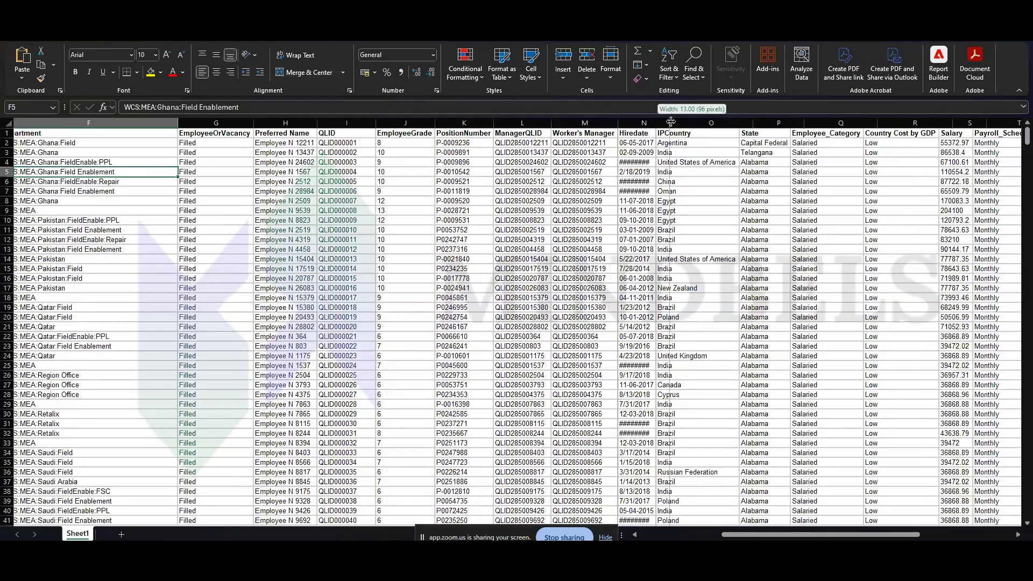
pyautogui.click(646, 162)
pyautogui.hscroll(2, 635, 140)
pyautogui.moveTo(586, 123); pyautogui.dragTo(599, 124)
pyautogui.hscroll(6, 736, 175)
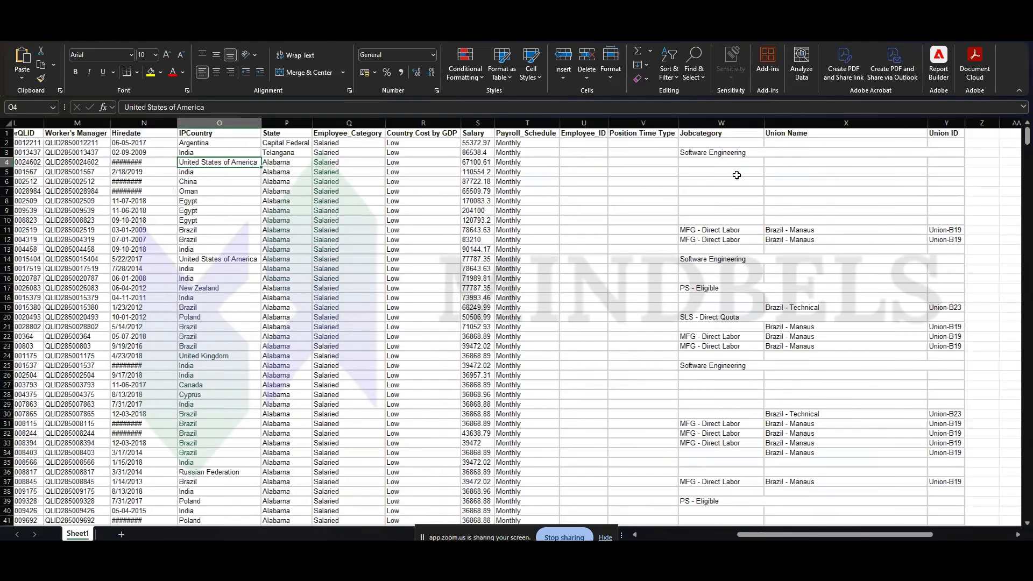
# Rename the worksheet Sheet1 as Employee Masters.
pyautogui.hscroll(-10, 736, 175)
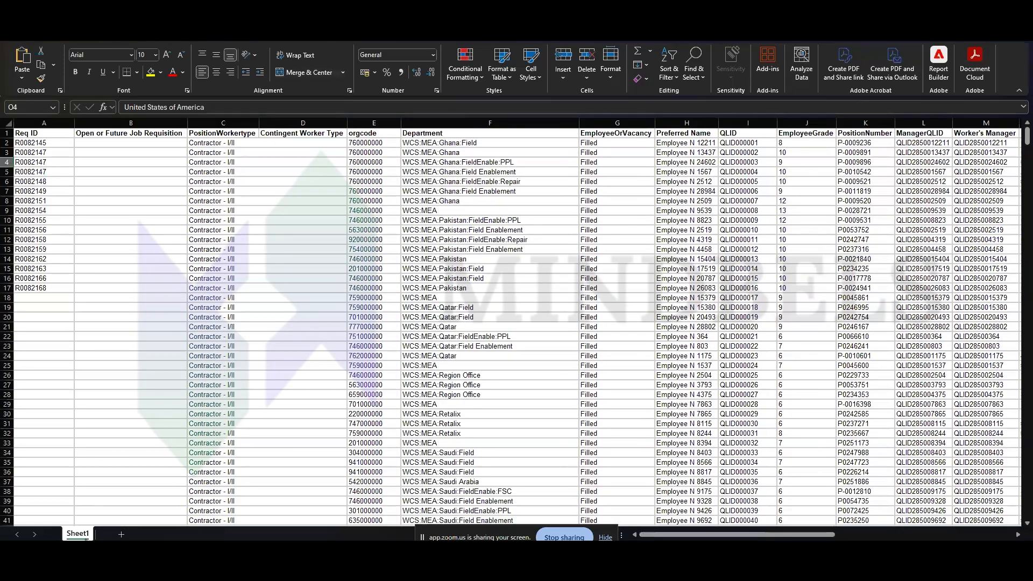
pyautogui.doubleClick(78, 534)
pyautogui.write('Employee Mast')
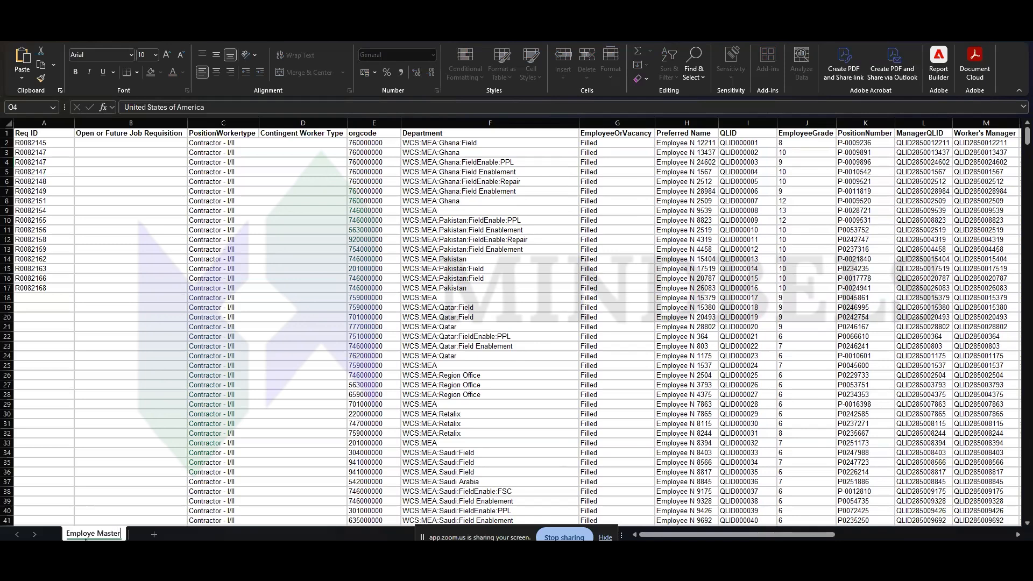
pyautogui.write('ers')
pyautogui.click(94, 532)
pyautogui.write('e')
pyautogui.press('Return')
pyautogui.click(124, 462)
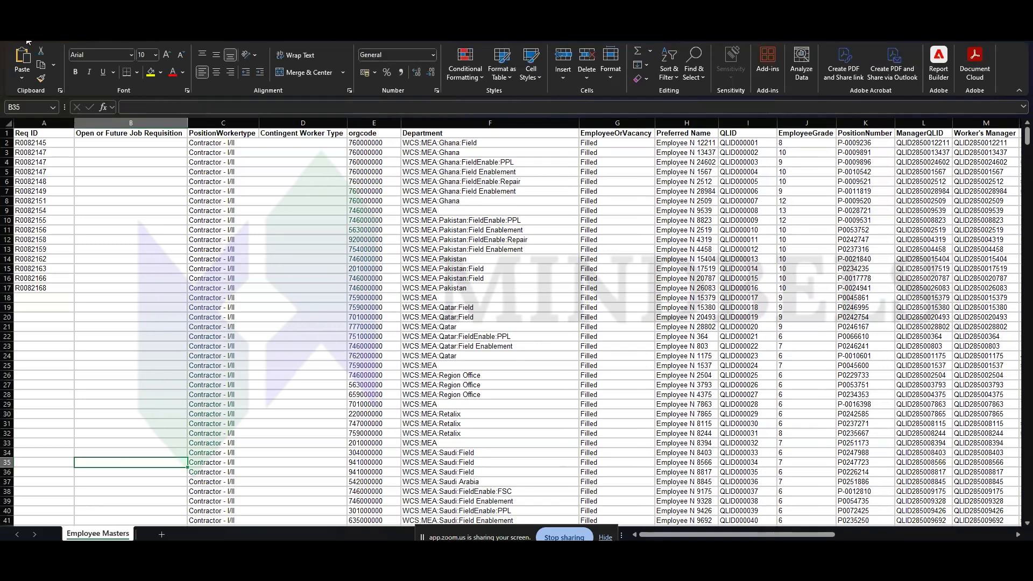
# Save the workbook in the Documents folder as Employee Masters in CSV UTF-8 (Comma delimited) format.
pyautogui.click(28, 42)
pyautogui.click(45, 197)
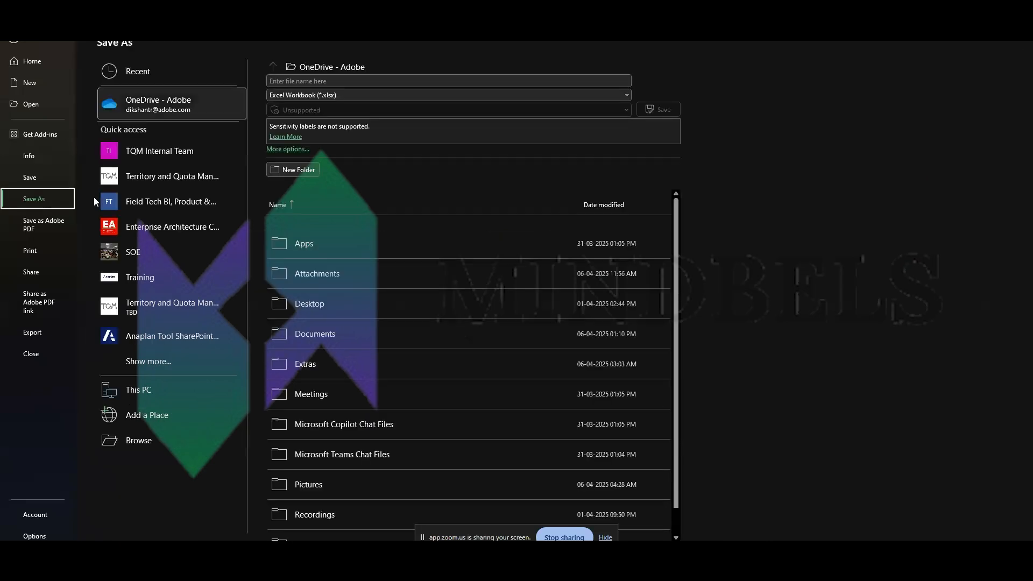
pyautogui.click(178, 444)
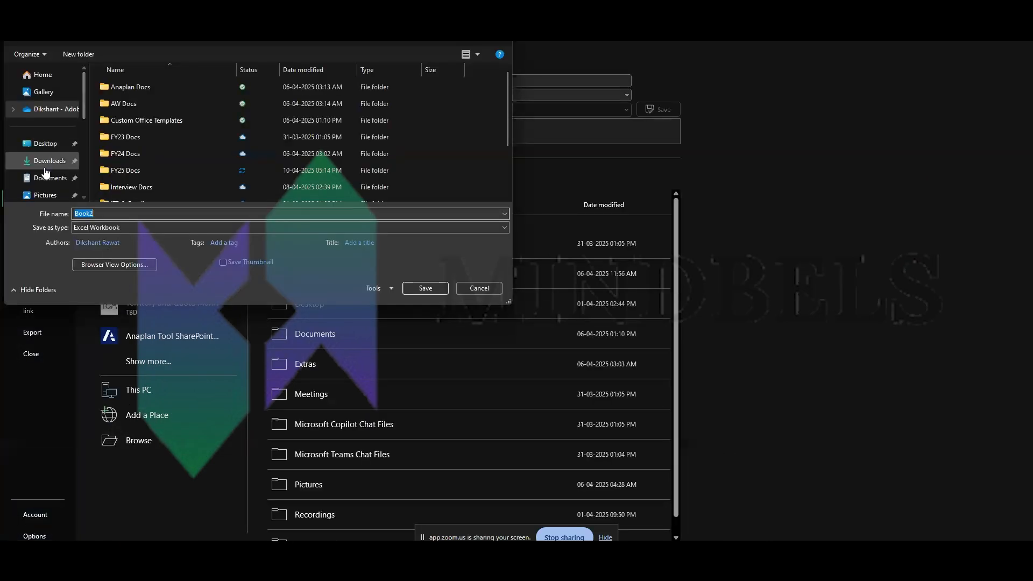
pyautogui.click(46, 174)
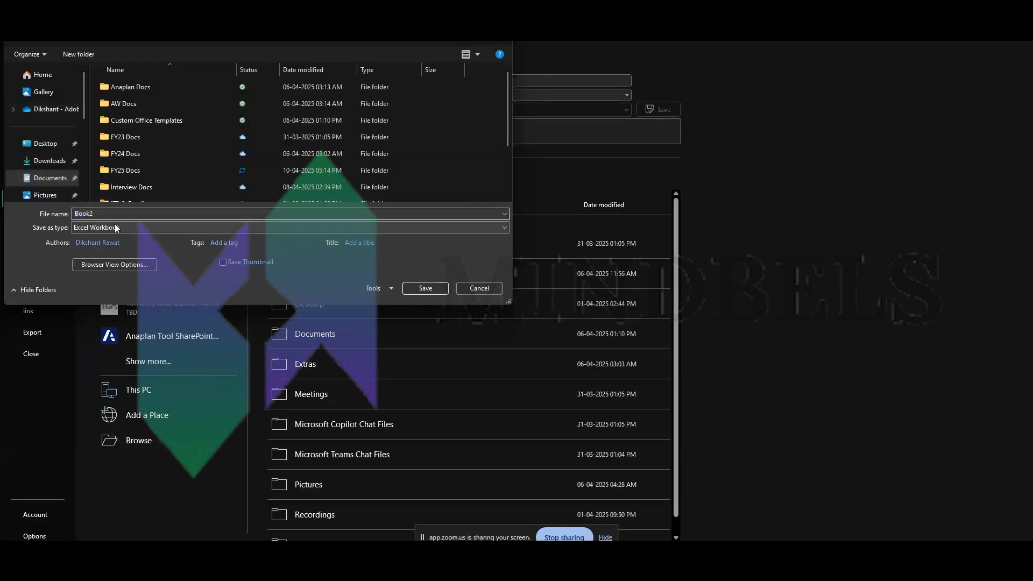
pyautogui.click(116, 228)
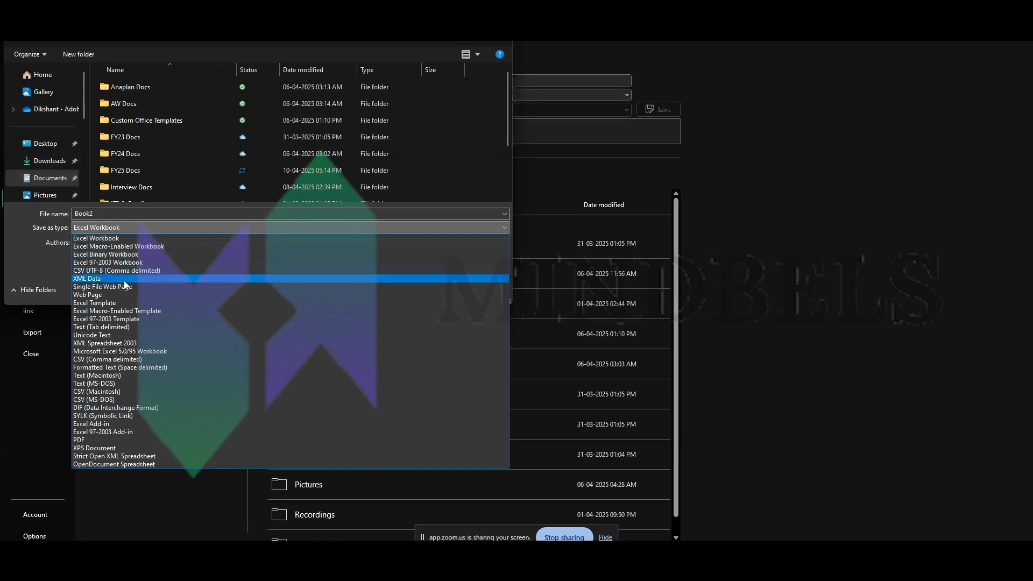
pyautogui.click(124, 270)
pyautogui.doubleClick(135, 214)
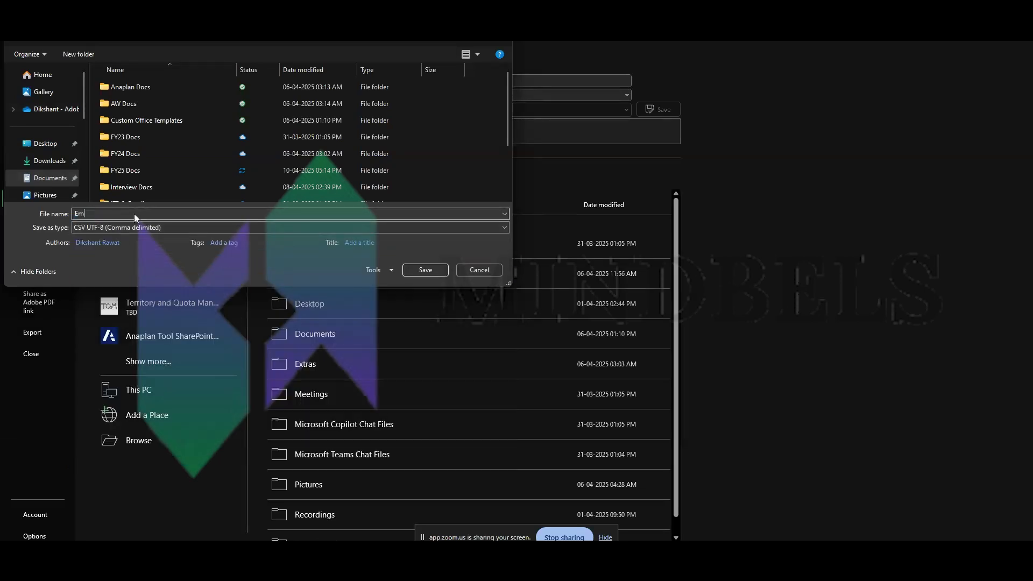
pyautogui.write('Emk')
pyautogui.press('BackSpace')
pyautogui.write('ployee Masters')
pyautogui.press('Return')
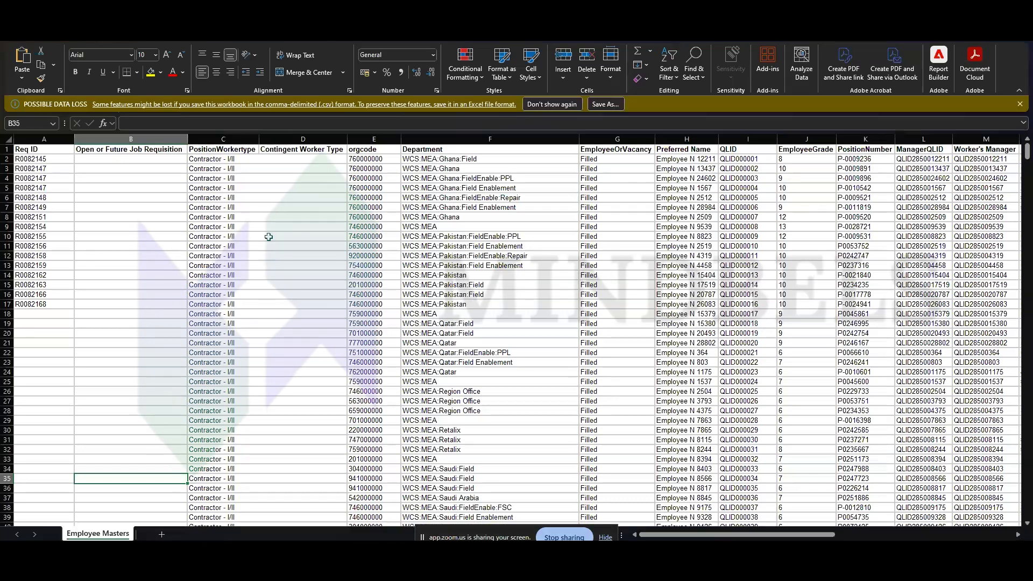
# Switch to the Apr 2025 MB Batch 1 file in Google Sheets and check its orgcode and Department values.
pyautogui.click(269, 237)
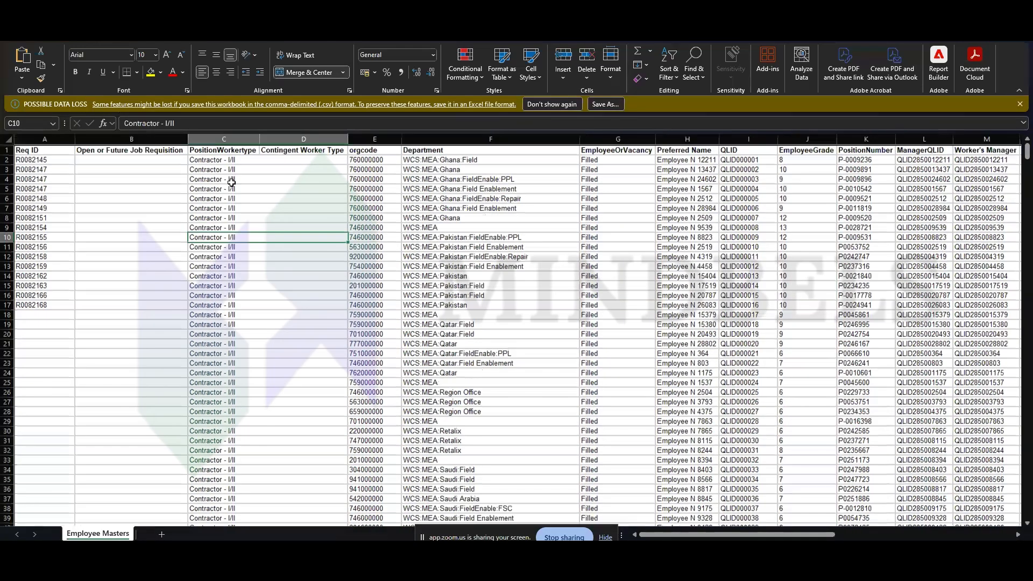
pyautogui.click(207, 189)
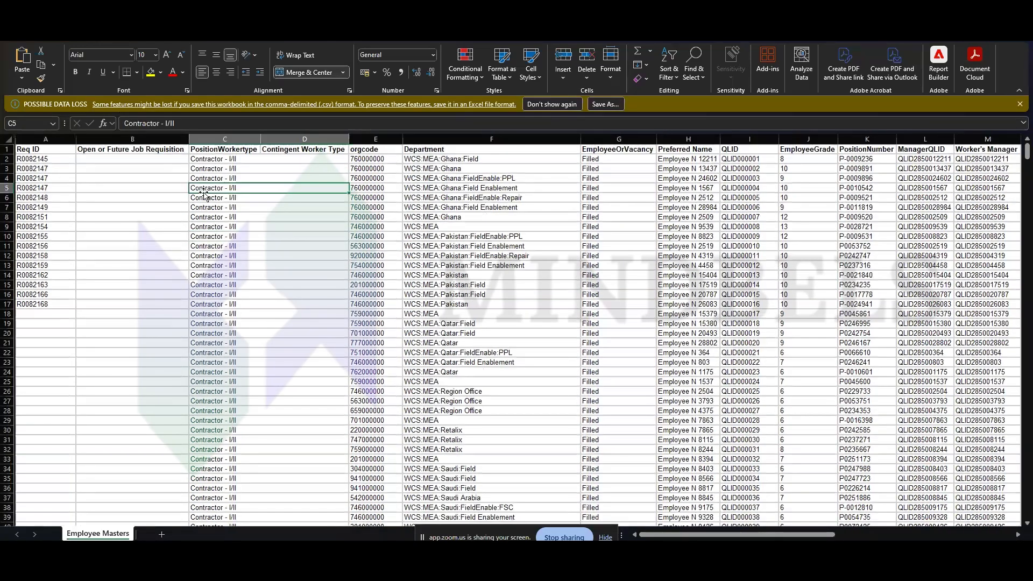
pyautogui.hotkey('alt', 'Tab')
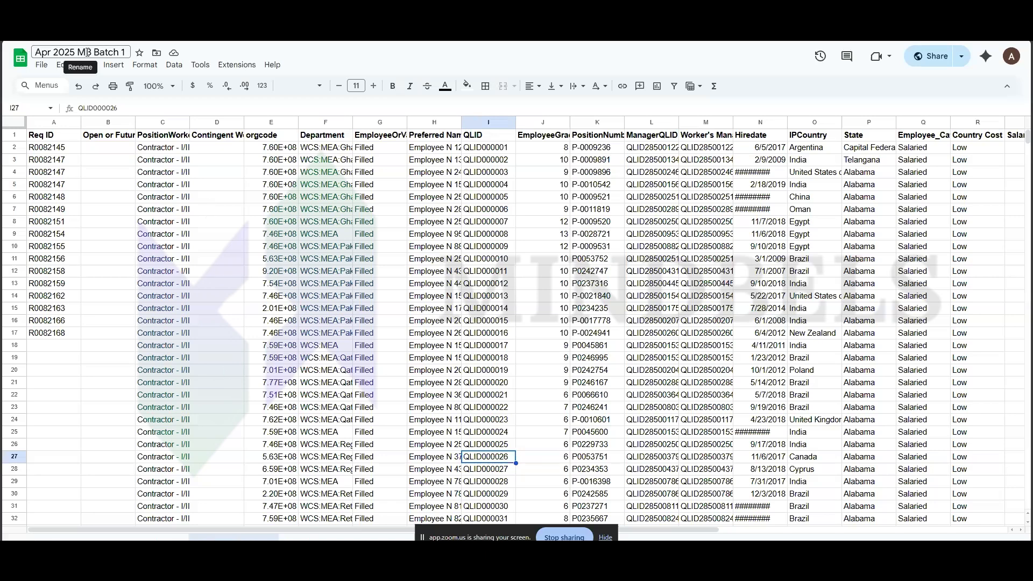
pyautogui.click(258, 313)
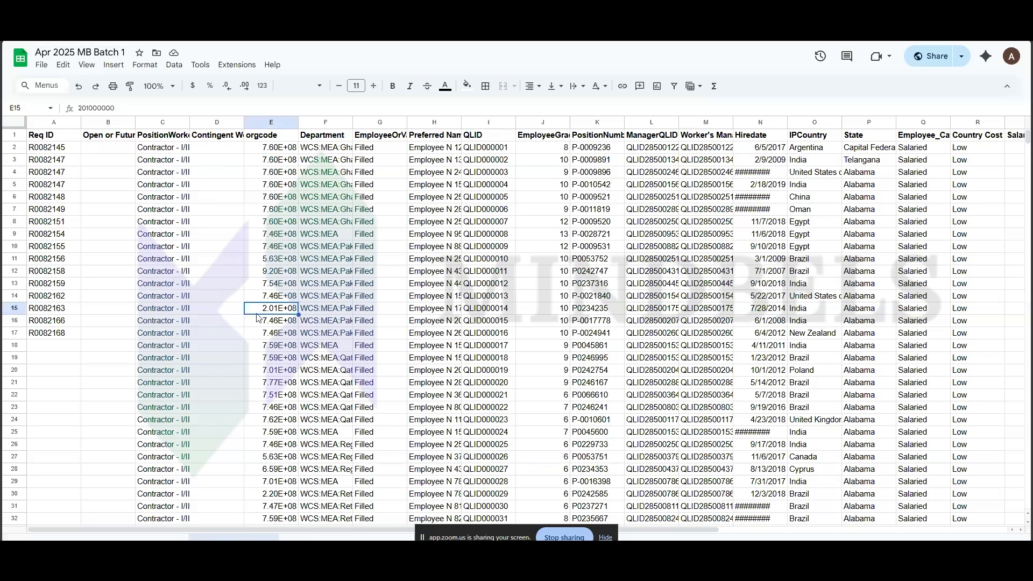
pyautogui.click(305, 412)
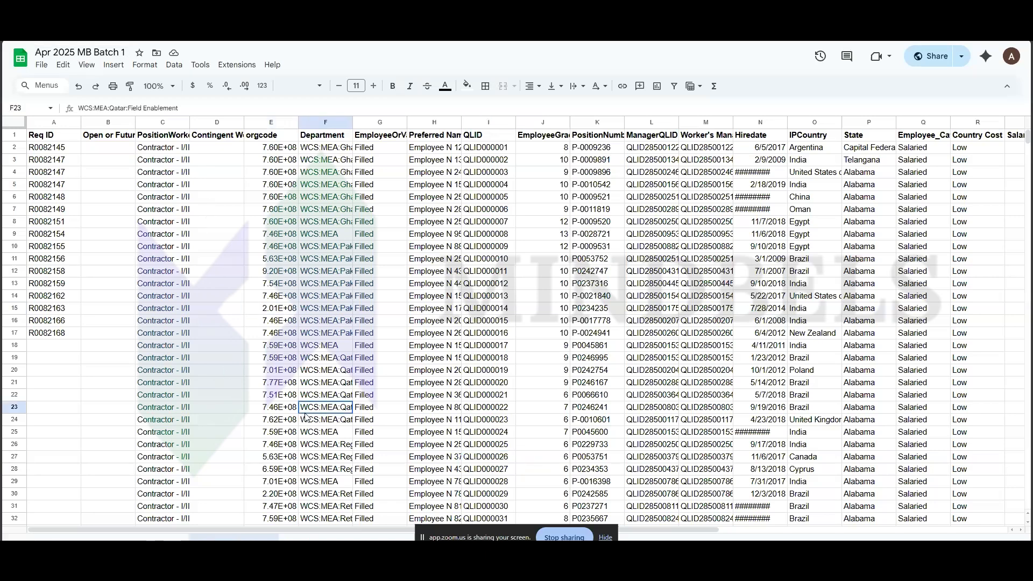
pyautogui.click(289, 152)
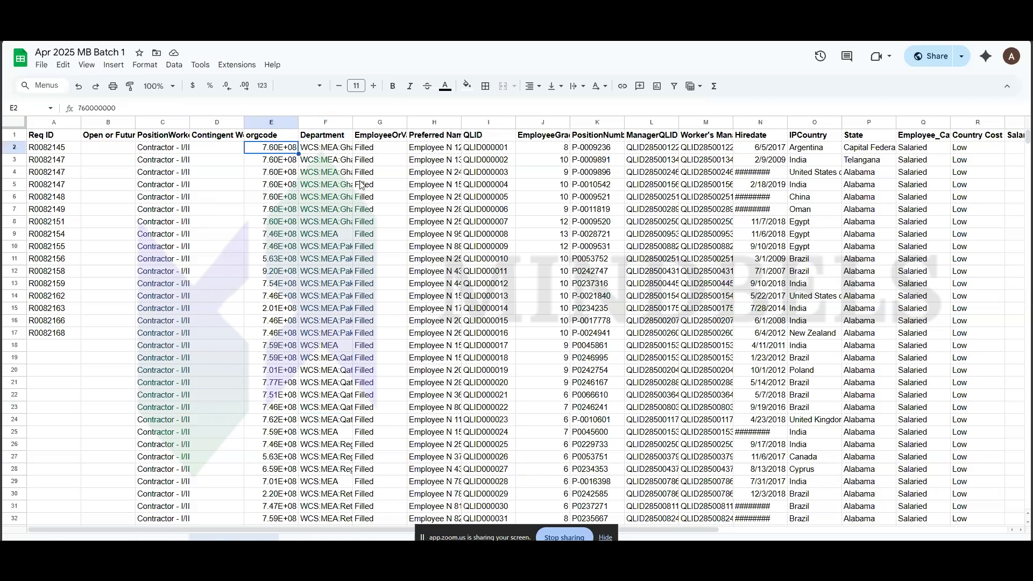
pyautogui.click(98, 150)
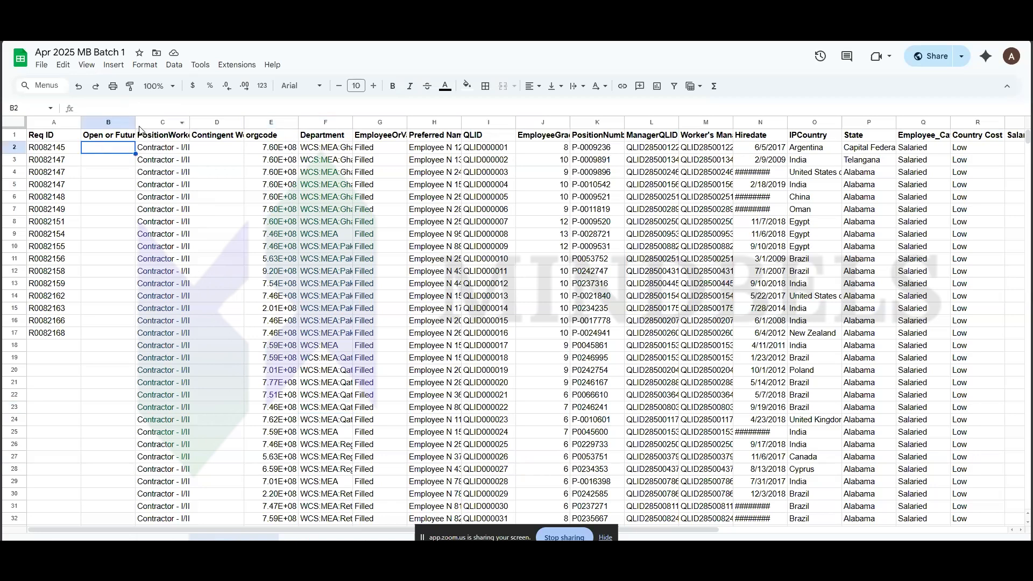
# Widen the PositionWorkertype column until its full header fits.
pyautogui.click(159, 122)
pyautogui.click(173, 161)
pyautogui.moveTo(190, 122); pyautogui.dragTo(232, 122)
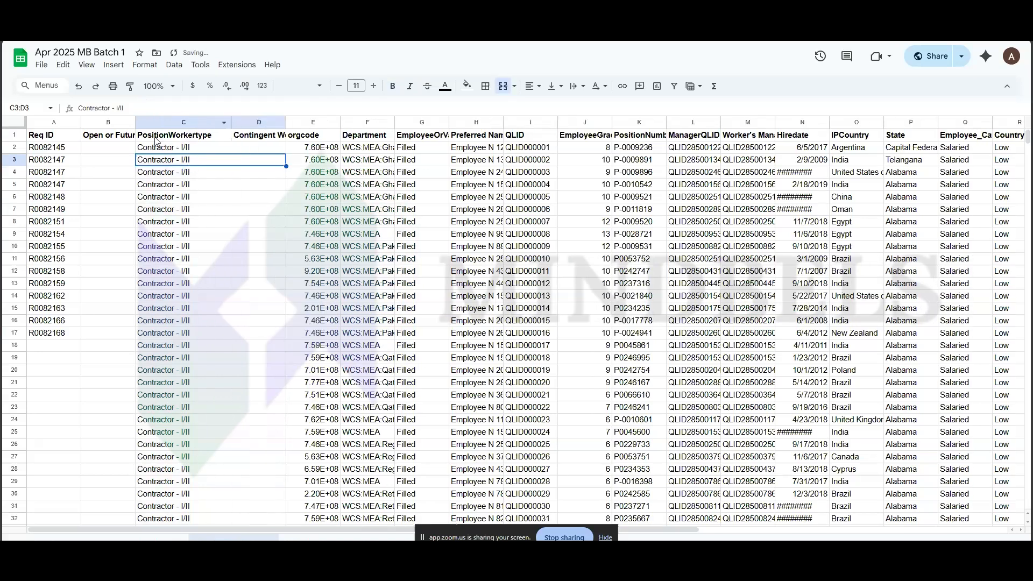
pyautogui.click(157, 136)
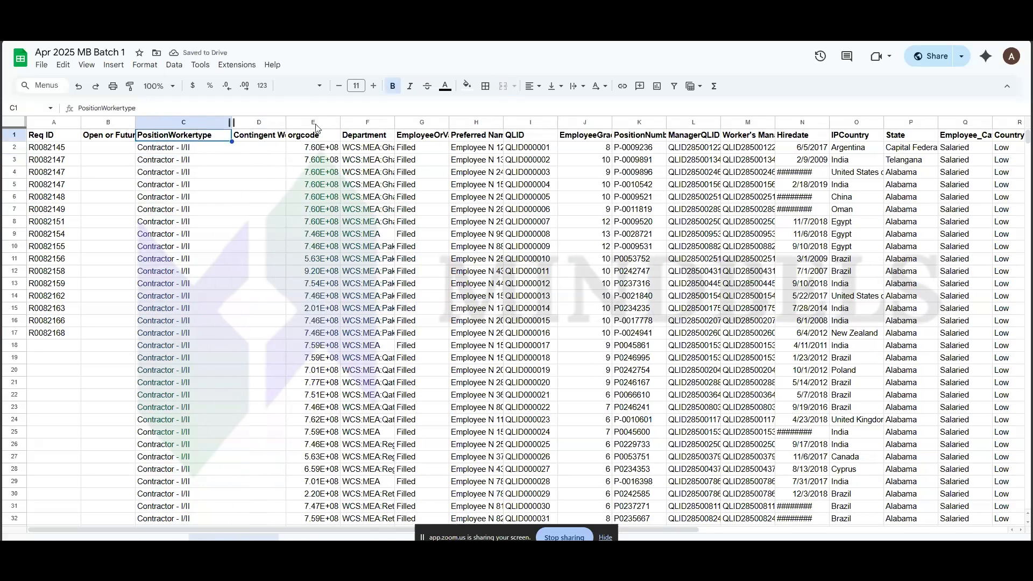
# Turn on filters for the employee data and review the values listed in the PositionWorkertype filter.
pyautogui.click(673, 89)
pyautogui.click(226, 136)
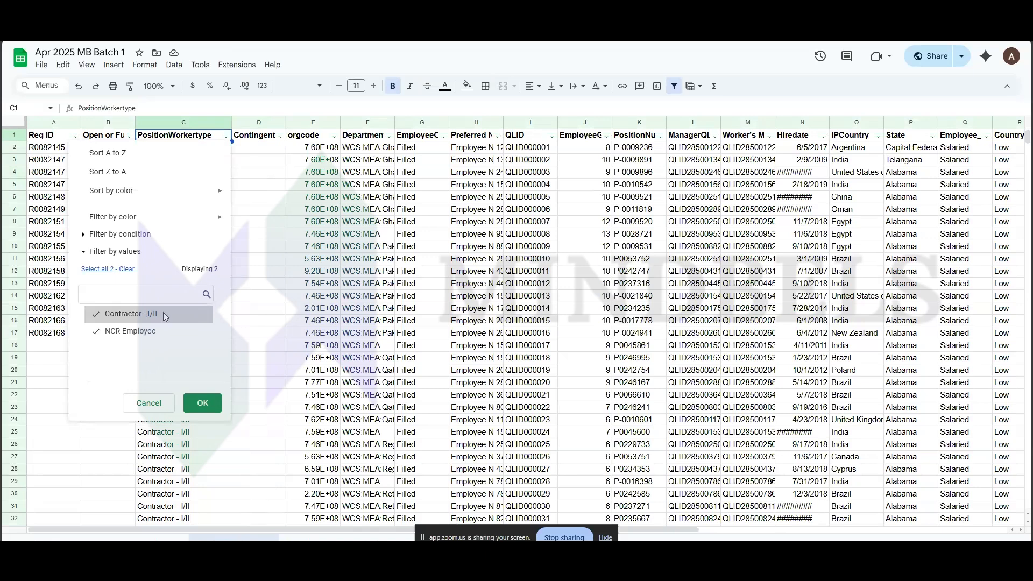
pyautogui.click(241, 313)
# Examine the Req ID values from A2 down, including the column's filter options.
pyautogui.moveTo(79, 151); pyautogui.dragTo(70, 261)
pyautogui.click(68, 261)
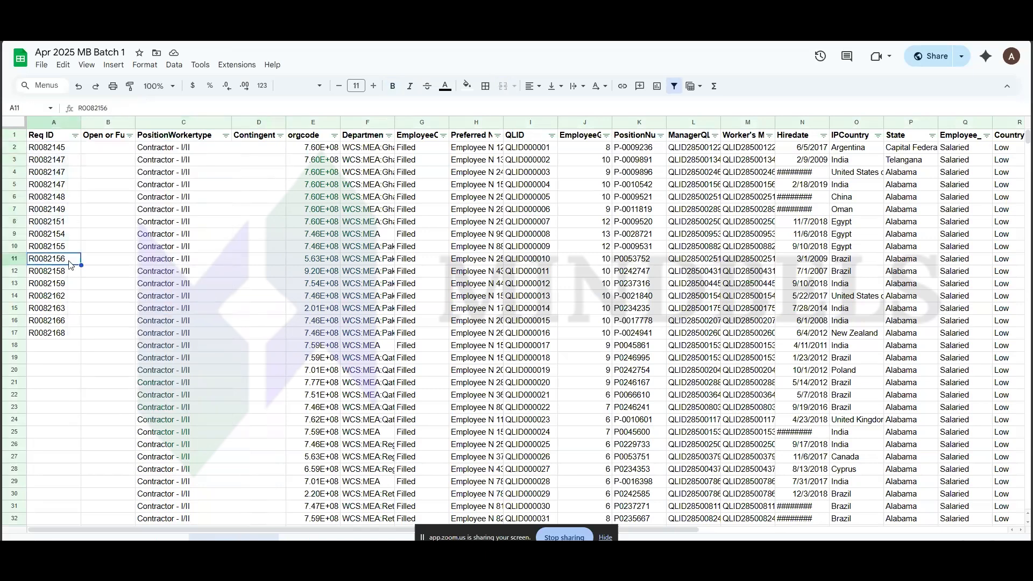
pyautogui.click(75, 136)
pyautogui.press('Escape')
pyautogui.moveTo(65, 224); pyautogui.dragTo(61, 148)
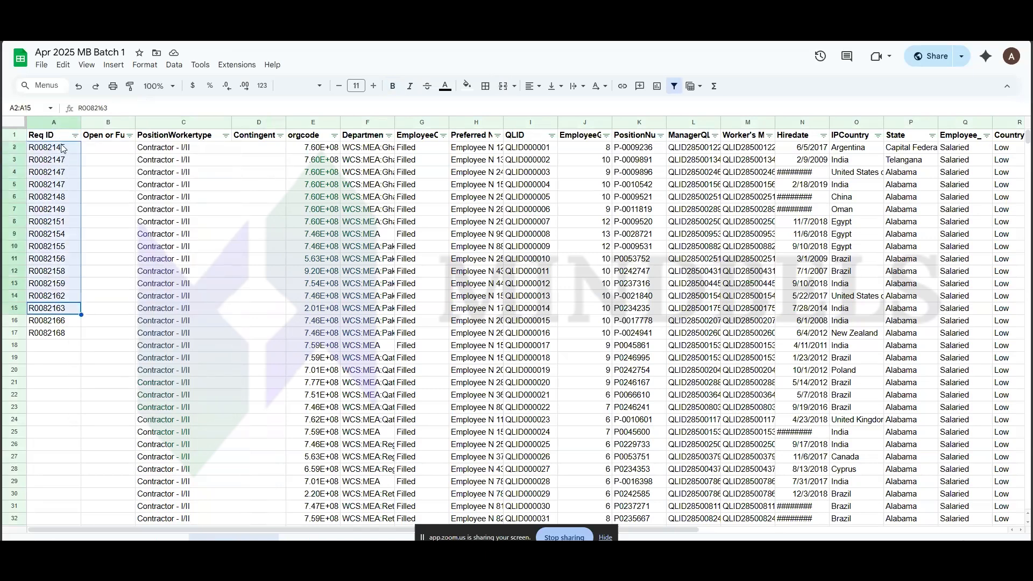
pyautogui.click(70, 312)
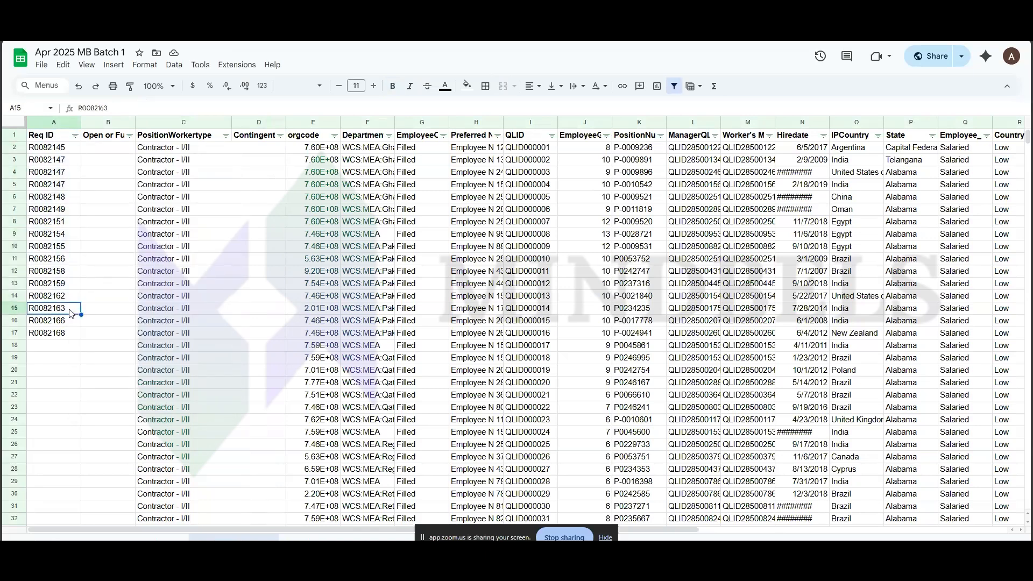
pyautogui.moveTo(48, 150); pyautogui.dragTo(50, 176)
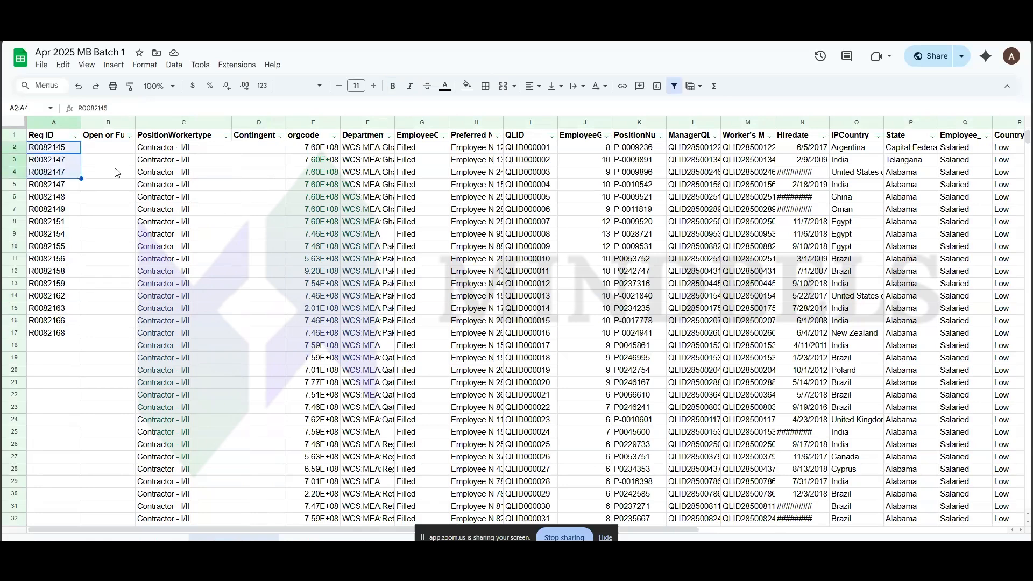
pyautogui.moveTo(51, 195); pyautogui.dragTo(59, 251)
pyautogui.click(59, 250)
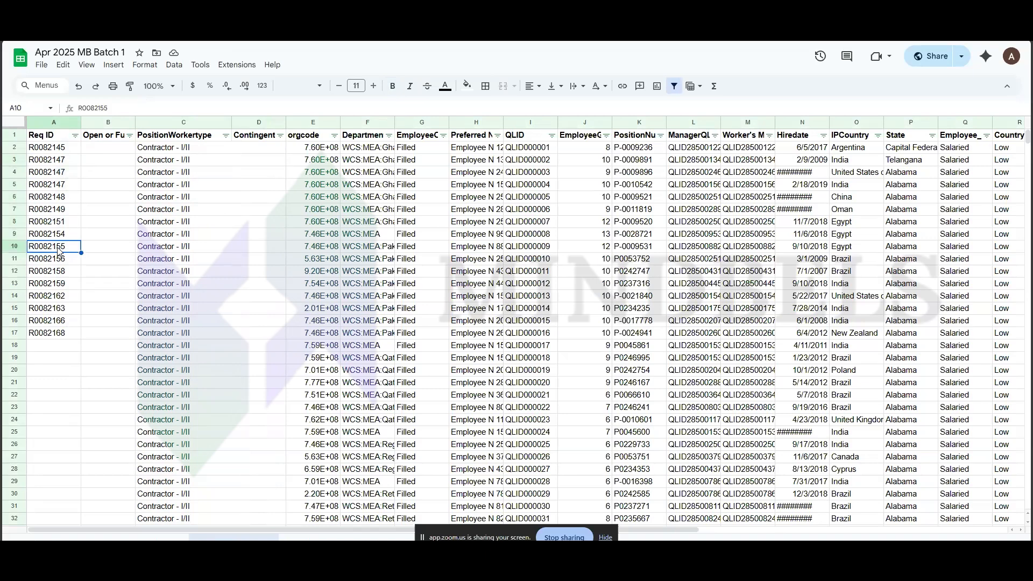
# Widen the ManagerQLID and QLID columns and review the QLID values.
pyautogui.moveTo(721, 122); pyautogui.dragTo(802, 123)
pyautogui.click(727, 209)
pyautogui.hscroll(2, 728, 209)
pyautogui.moveTo(513, 123); pyautogui.dragTo(514, 280)
pyautogui.click(491, 172)
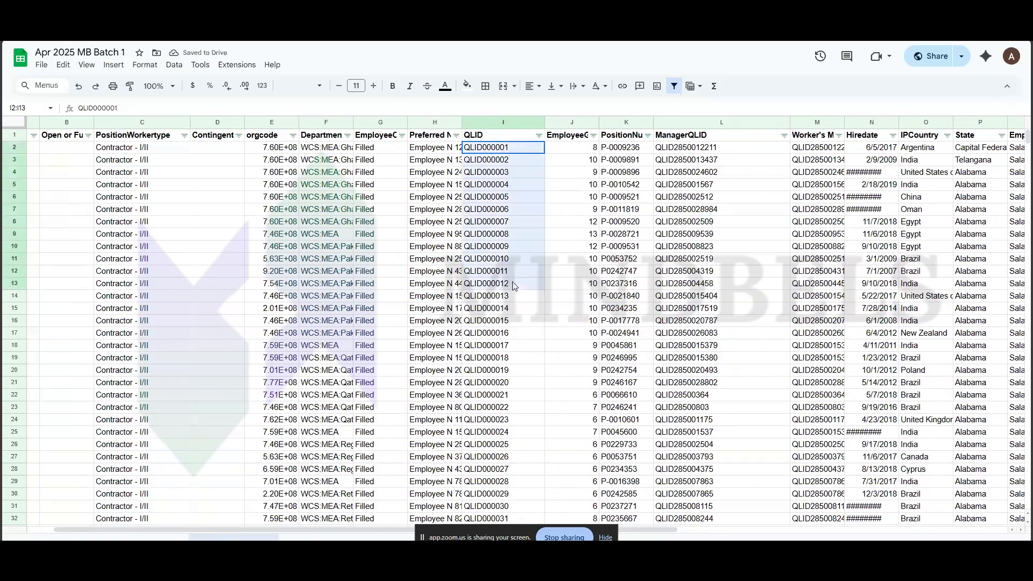
# Widen the Preferred Name and Department columns to fit their values and check the Department filter.
pyautogui.moveTo(462, 123); pyautogui.dragTo(543, 123)
pyautogui.click(456, 153)
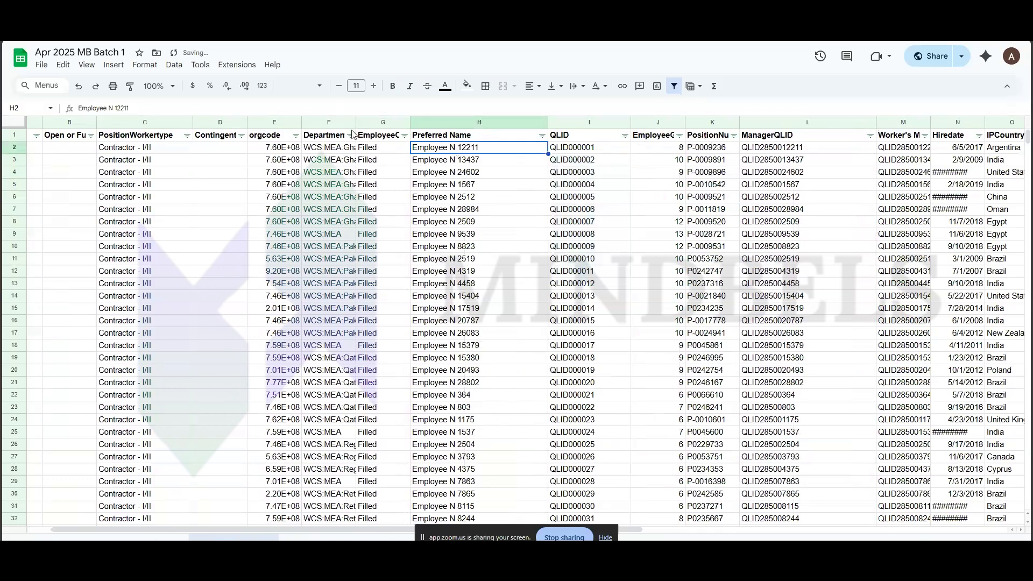
pyautogui.moveTo(353, 121); pyautogui.dragTo(505, 120)
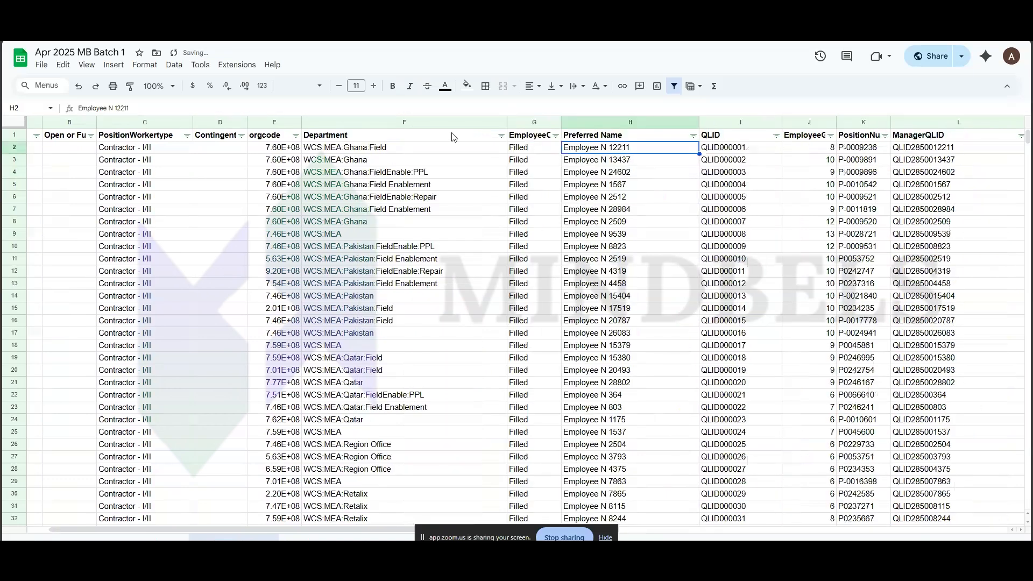
pyautogui.click(500, 136)
pyautogui.press('Escape')
# Widen the EmployeeOrVacancy, EmployeeGrade and PositionNumber columns to make room for their headers.
pyautogui.hscroll(1, 558, 188)
pyautogui.moveTo(513, 121); pyautogui.dragTo(544, 123)
pyautogui.click(512, 175)
pyautogui.click(587, 172)
pyautogui.hscroll(4, 643, 125)
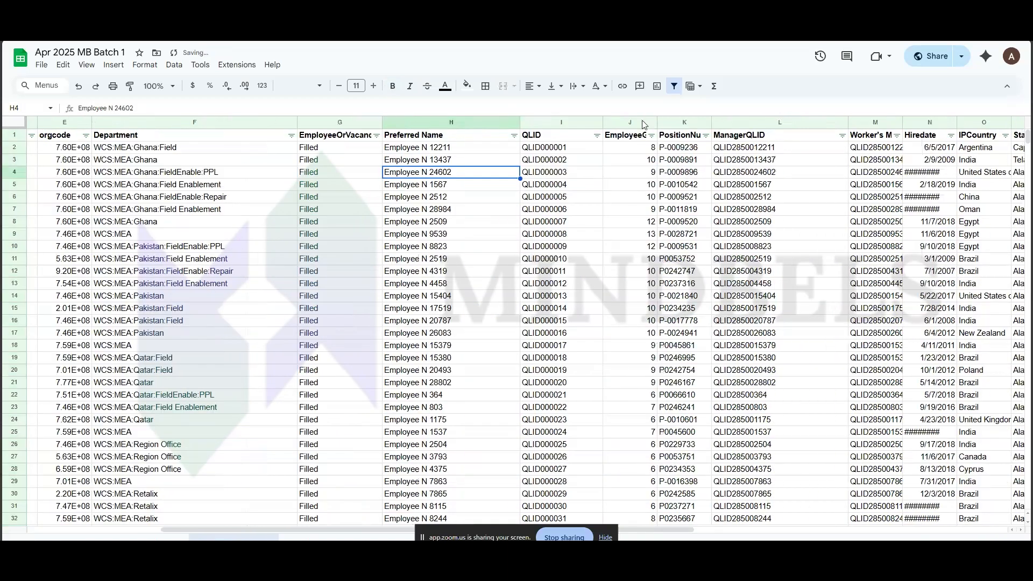
pyautogui.moveTo(657, 123); pyautogui.dragTo(680, 124)
pyautogui.click(651, 173)
pyautogui.hscroll(2, 651, 175)
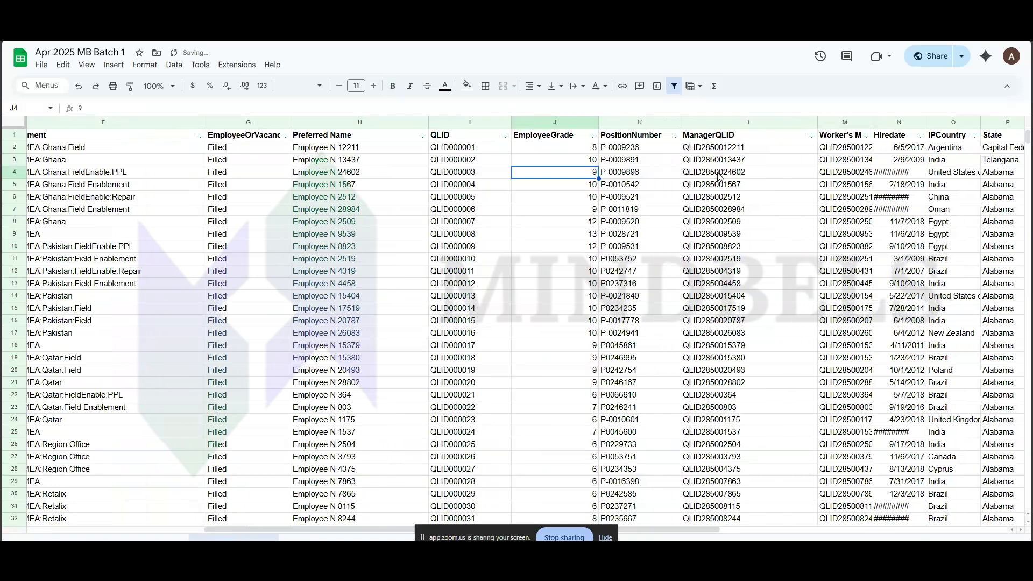
pyautogui.hscroll(2, 699, 167)
pyautogui.click(670, 150)
# Widen the IPCountry and Employee_Category columns.
pyautogui.hscroll(3, 670, 156)
pyautogui.moveTo(659, 123); pyautogui.dragTo(678, 124)
pyautogui.click(661, 186)
pyautogui.click(665, 172)
pyautogui.moveTo(678, 123)
pyautogui.mouseDown()
pyautogui.moveTo(688, 124)
pyautogui.moveTo(648, 123)
pyautogui.moveTo(694, 123)
pyautogui.mouseUp()
pyautogui.hscroll(2, 694, 186)
pyautogui.hscroll(2, 682, 161)
pyautogui.click(661, 162)
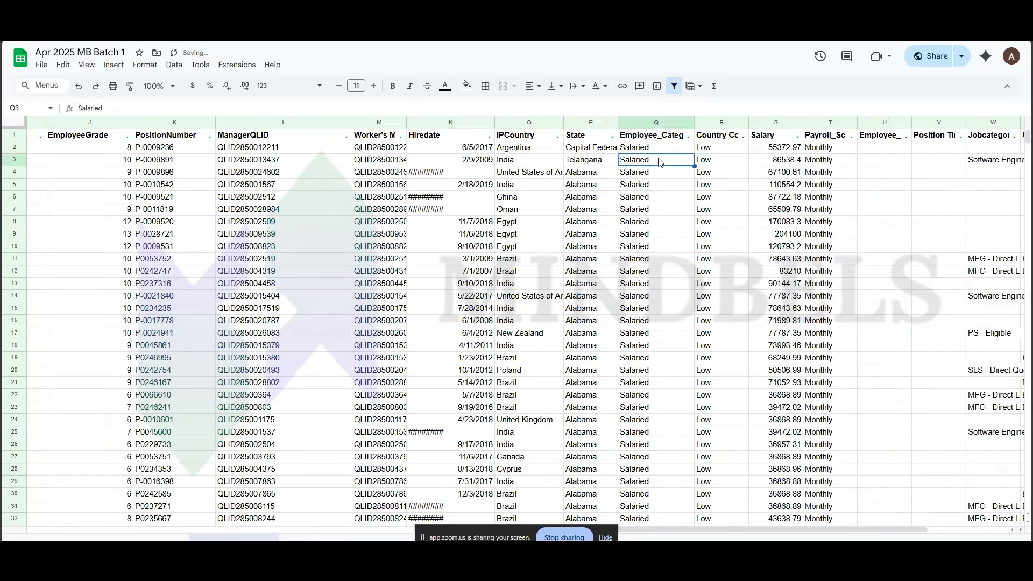
# Filter Employee_Category to exclude Hourly and Salaried, keeping only the blank and California entries.
pyautogui.click(689, 135)
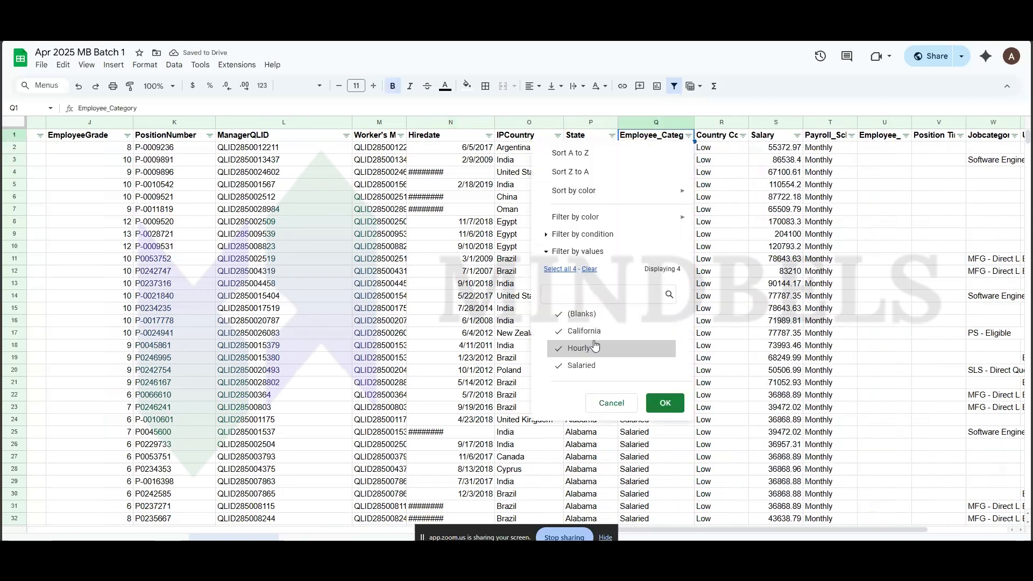
pyautogui.click(718, 273)
pyautogui.hscroll(2, 715, 271)
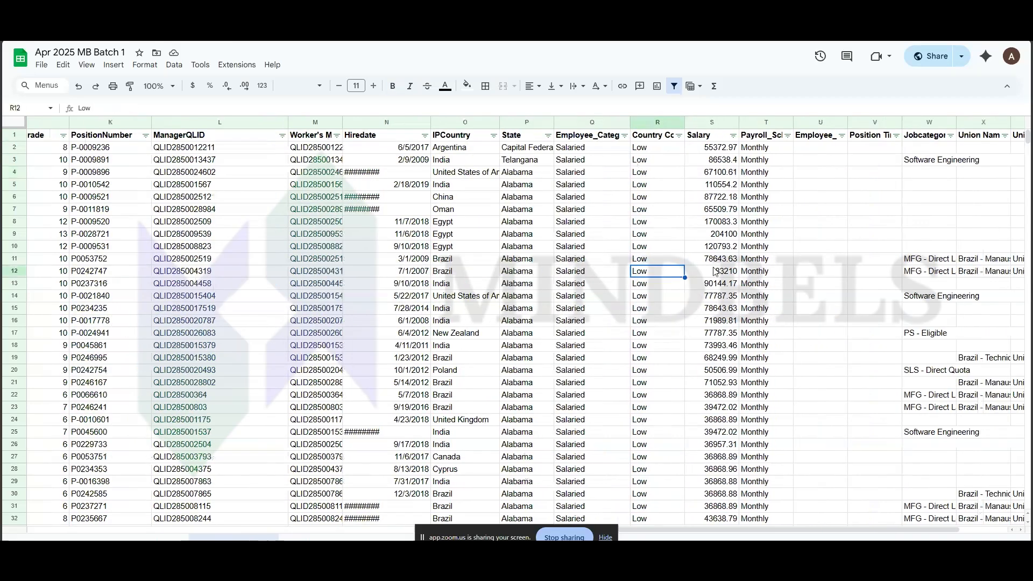
pyautogui.click(625, 136)
pyautogui.click(530, 347)
pyautogui.click(518, 365)
pyautogui.click(604, 400)
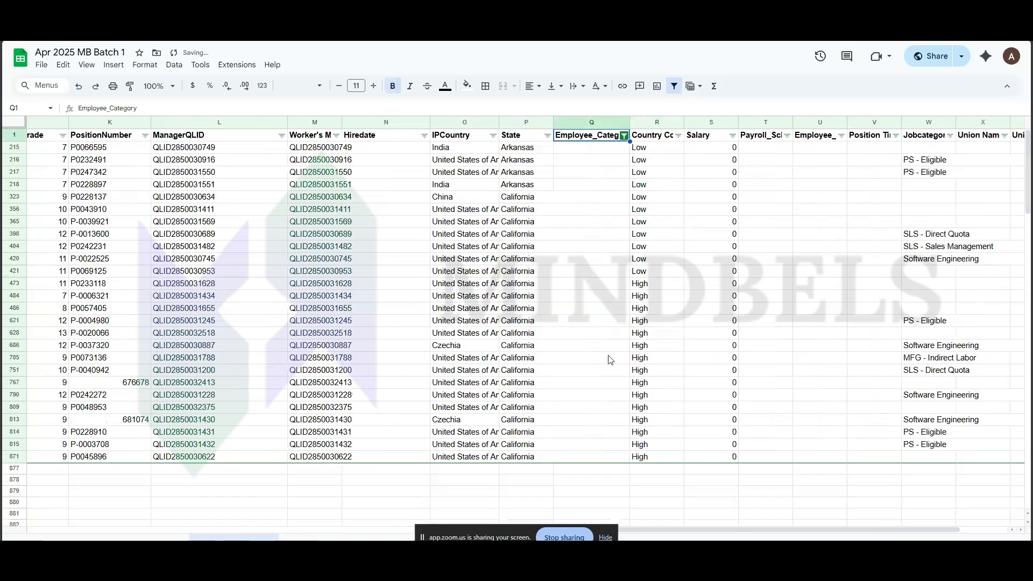
# Exclude blanks from the Employee_Category filter so only California remains, and select the California cell in row 356.
pyautogui.click(624, 135)
pyautogui.click(517, 313)
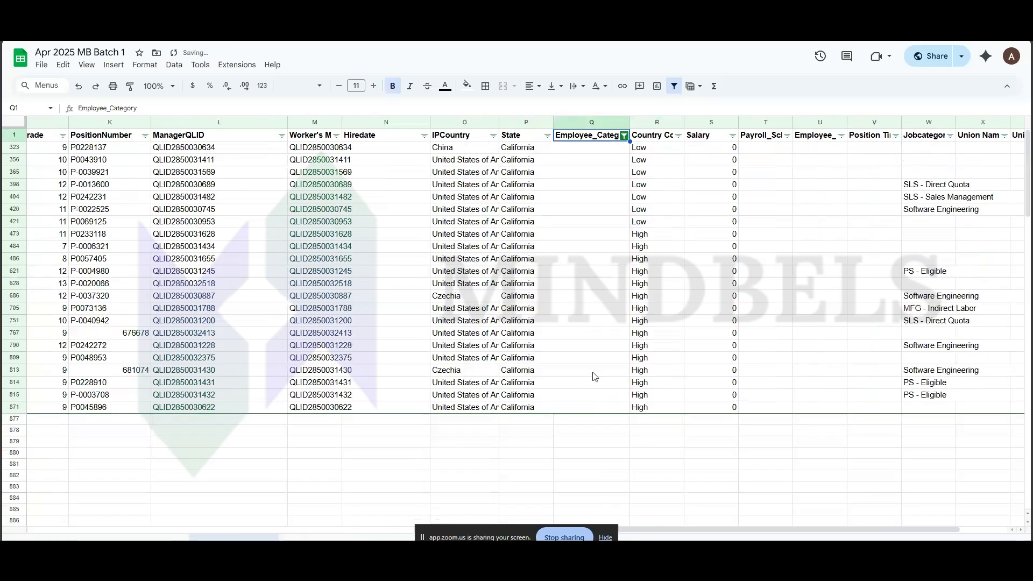
pyautogui.click(523, 161)
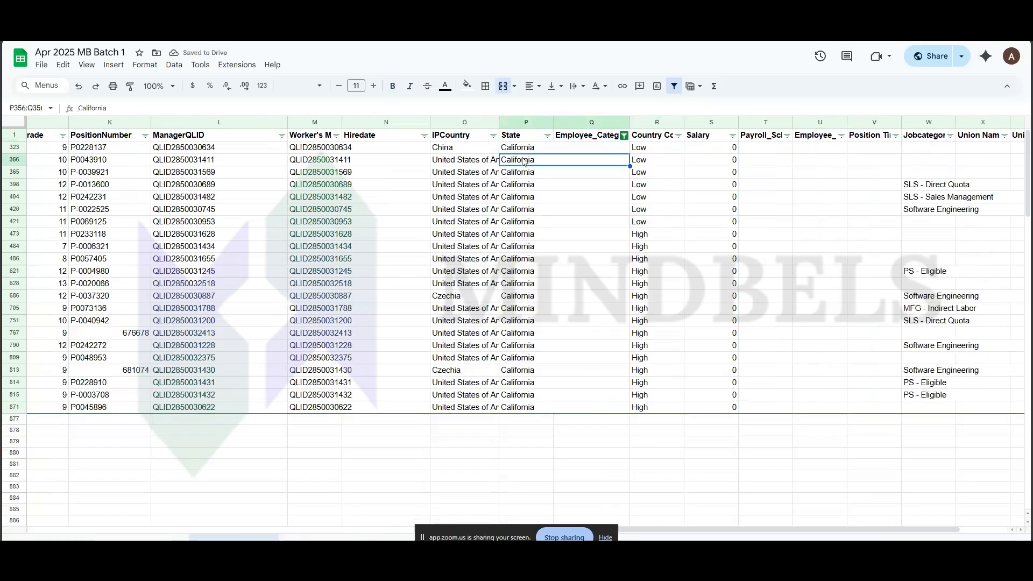
# Filter Employee_Category to show only the Salaried rows.
pyautogui.click(624, 135)
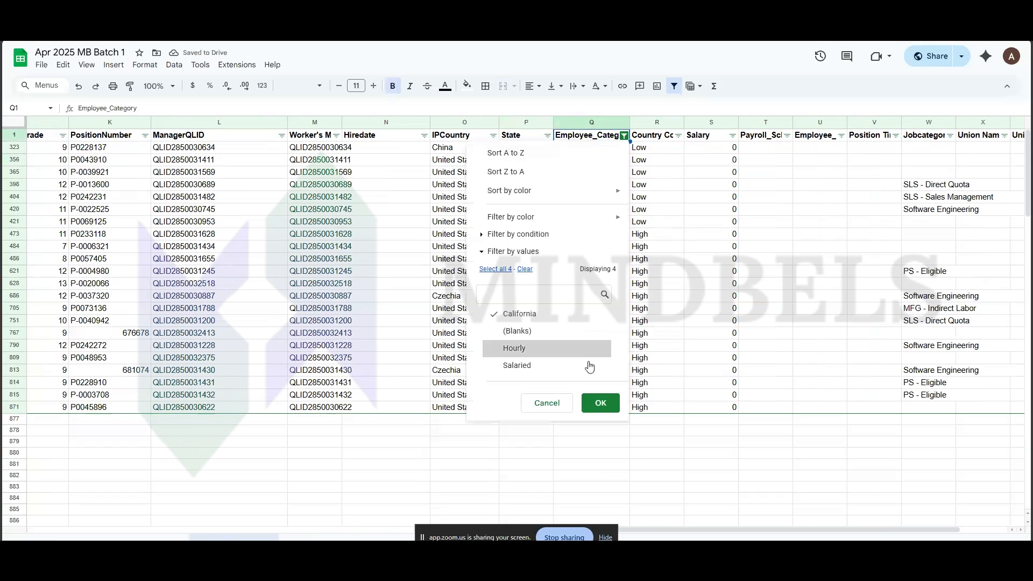
pyautogui.click(525, 269)
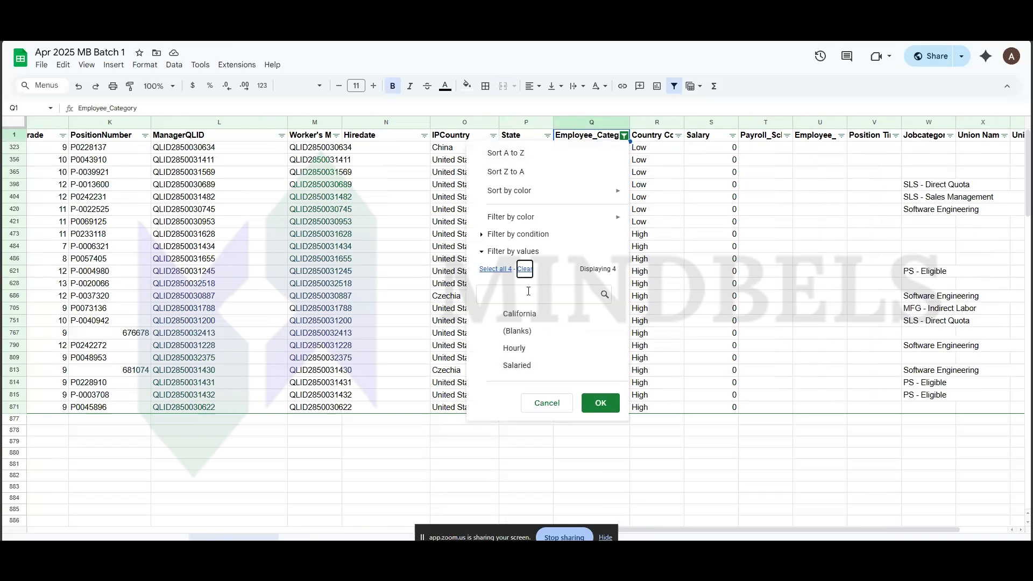
pyautogui.click(516, 366)
pyautogui.click(600, 403)
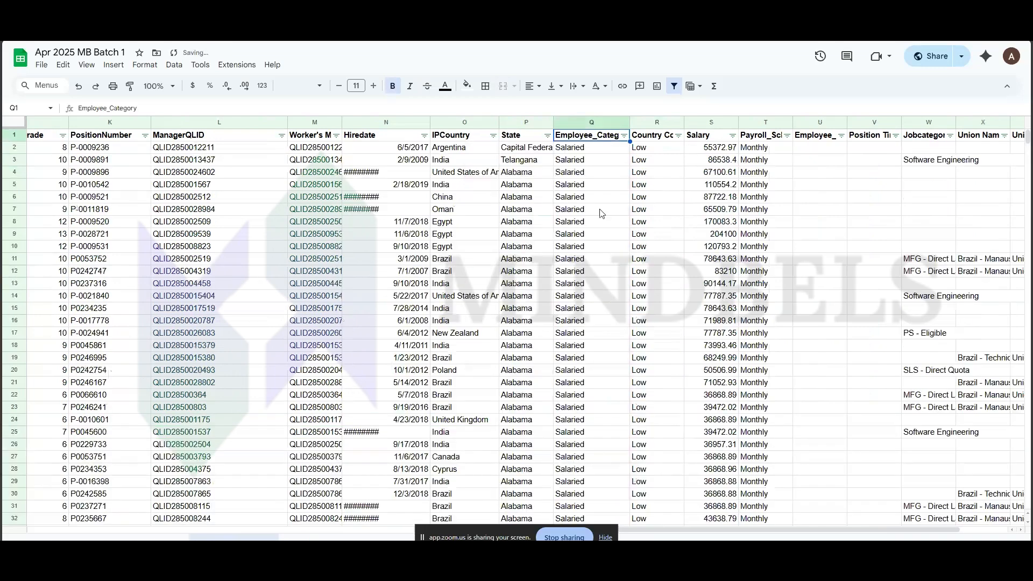
# Widen the State column slightly and widen Country Cost by GDP so its full header fits.
pyautogui.moveTo(554, 122); pyautogui.dragTo(557, 122)
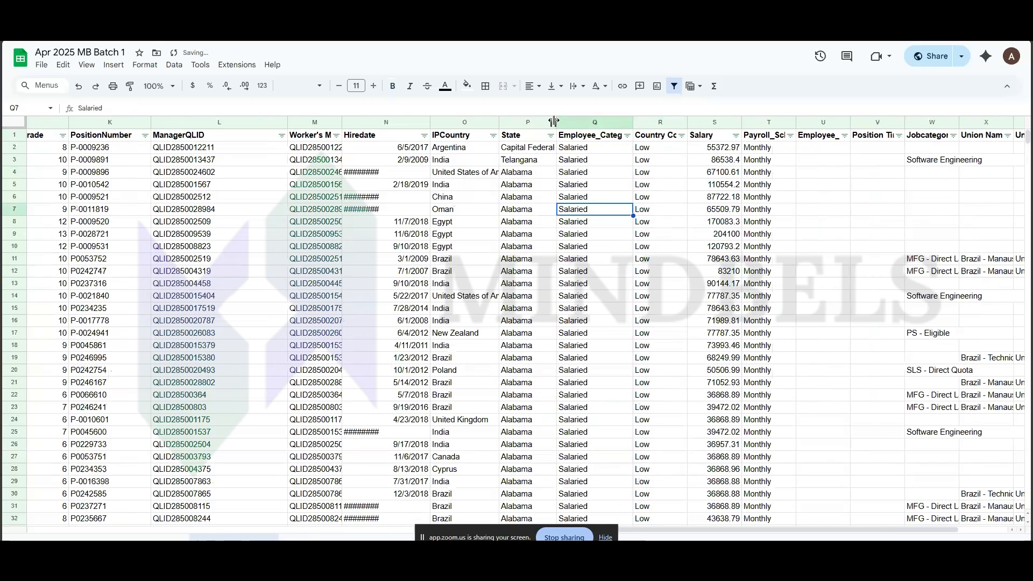
pyautogui.click(628, 137)
pyautogui.click(678, 184)
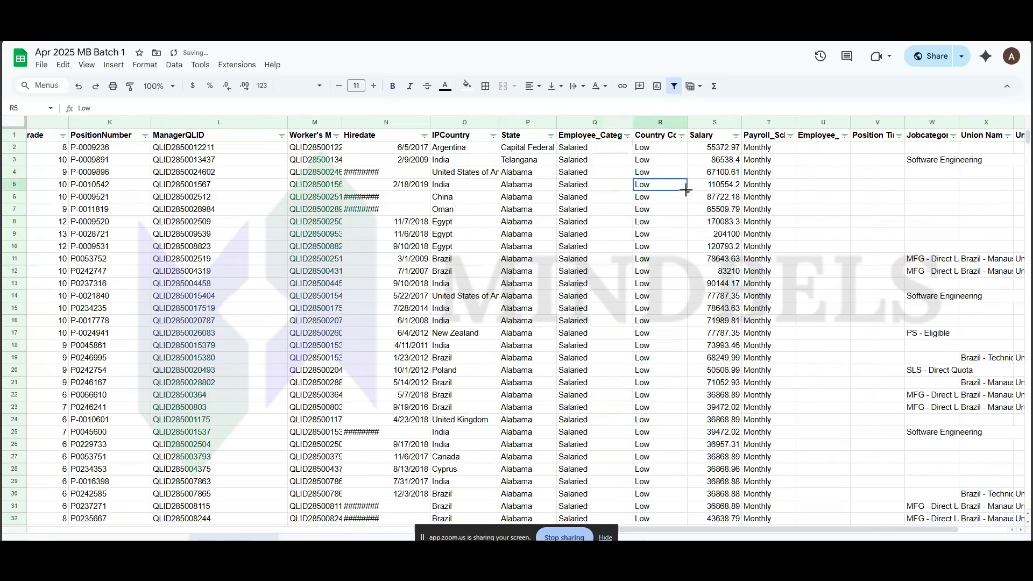
pyautogui.hscroll(2, 677, 184)
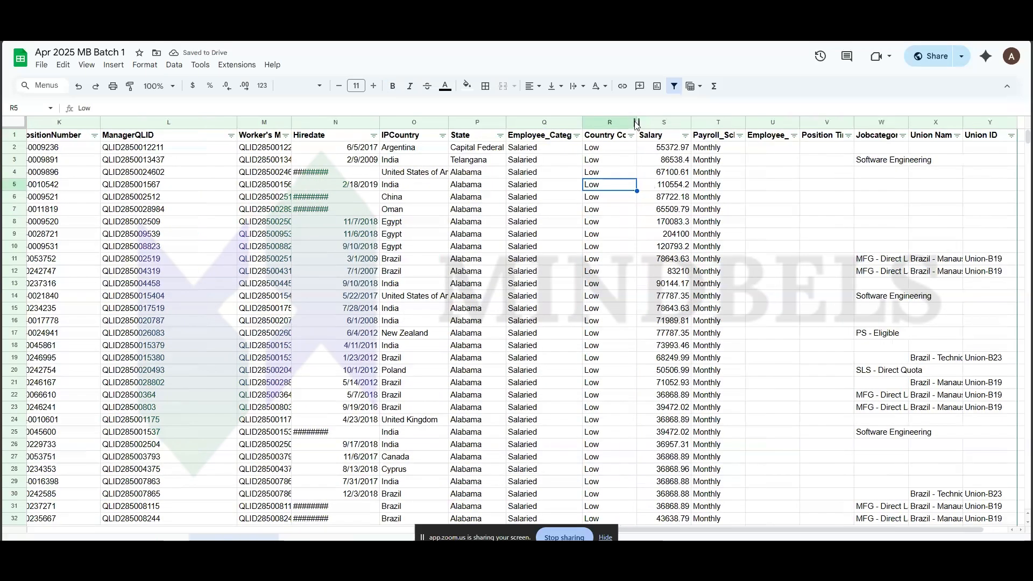
pyautogui.moveTo(636, 123); pyautogui.dragTo(680, 124)
pyautogui.hscroll(1, 650, 164)
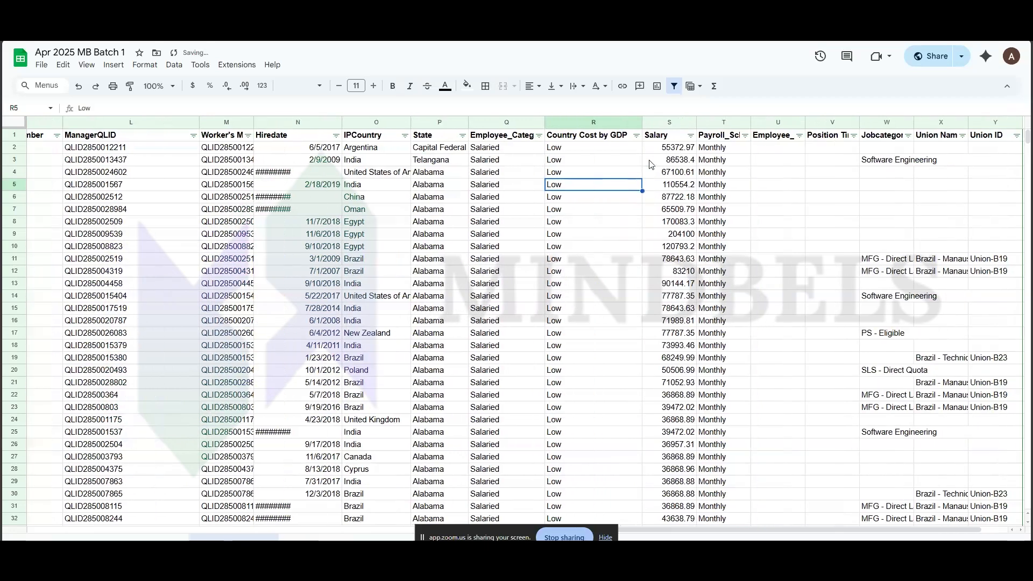
# Widen the Payroll_Schedule column and check which values its filter lists, leaving the filter unchanged.
pyautogui.click(636, 135)
pyautogui.click(724, 272)
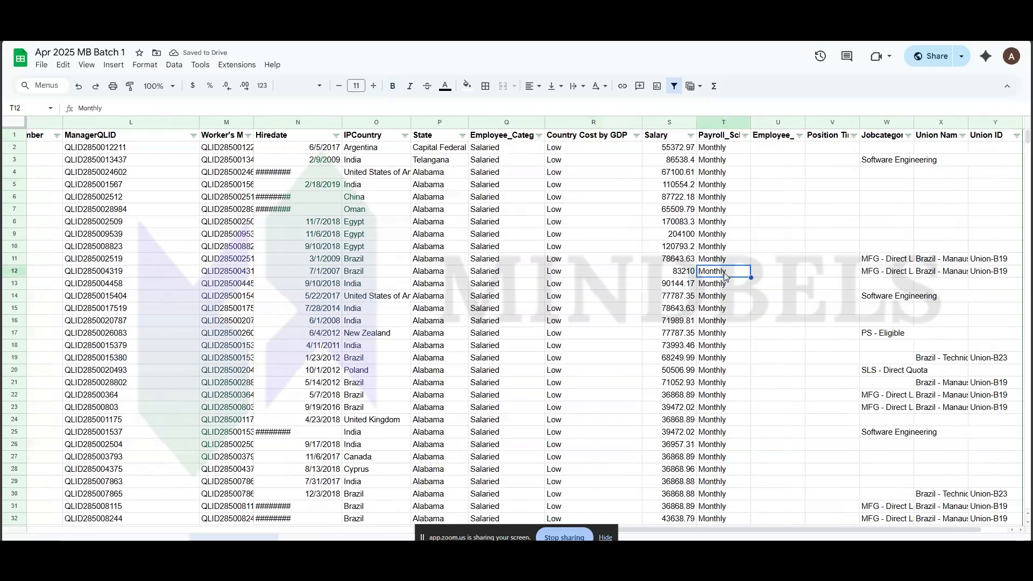
pyautogui.hscroll(1, 704, 200)
pyautogui.click(623, 151)
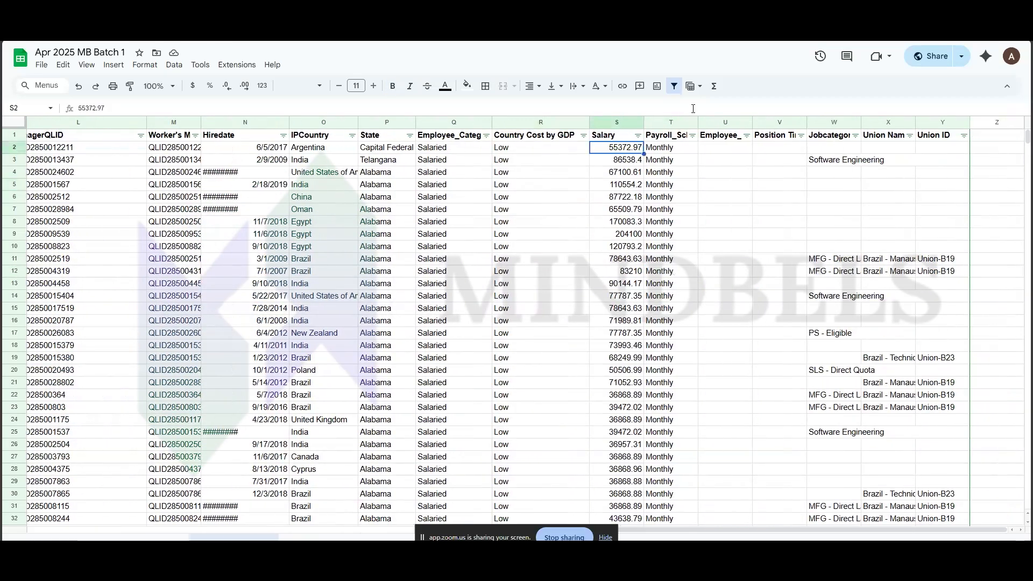
pyautogui.moveTo(696, 122); pyautogui.dragTo(716, 123)
pyautogui.click(711, 135)
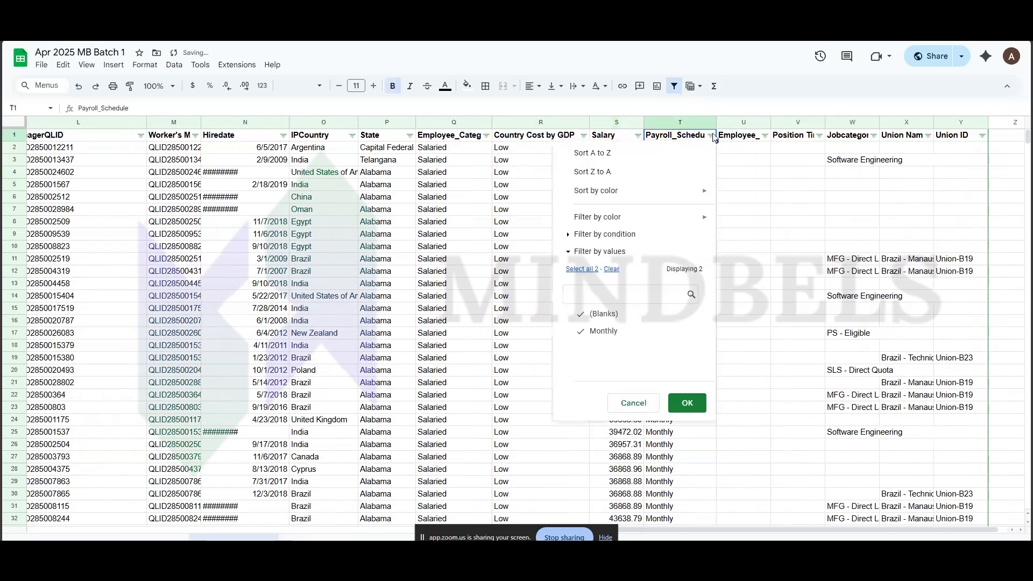
pyautogui.click(741, 237)
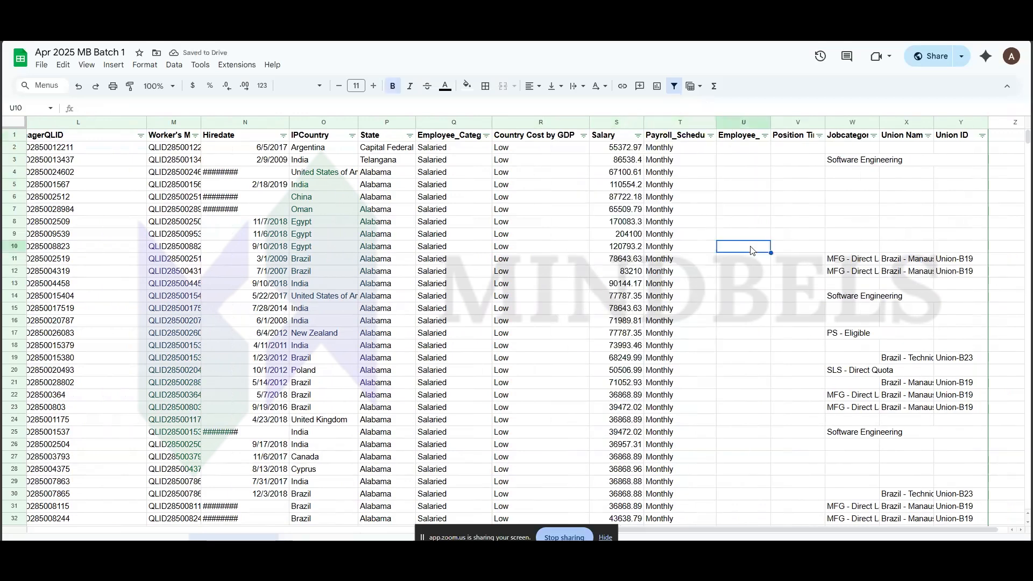
pyautogui.click(706, 168)
# Widen the Employee_ID column to make room for its full header.
pyautogui.hscroll(1, 706, 169)
pyautogui.moveTo(753, 123); pyautogui.dragTo(779, 123)
pyautogui.click(671, 200)
# Examine the Salary column's figures alongside the payroll schedule, checking rows 3 to 12.
pyautogui.hscroll(-1, 672, 202)
pyautogui.scroll(-5, 672, 208)
pyautogui.scroll(5, 672, 207)
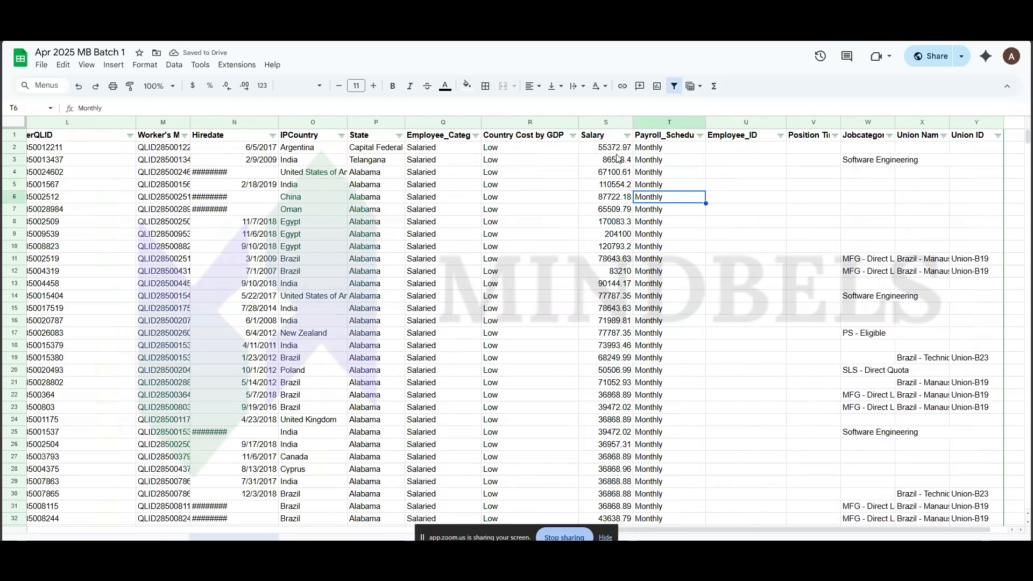
pyautogui.click(606, 156)
pyautogui.hscroll(-1, 606, 152)
pyautogui.click(620, 235)
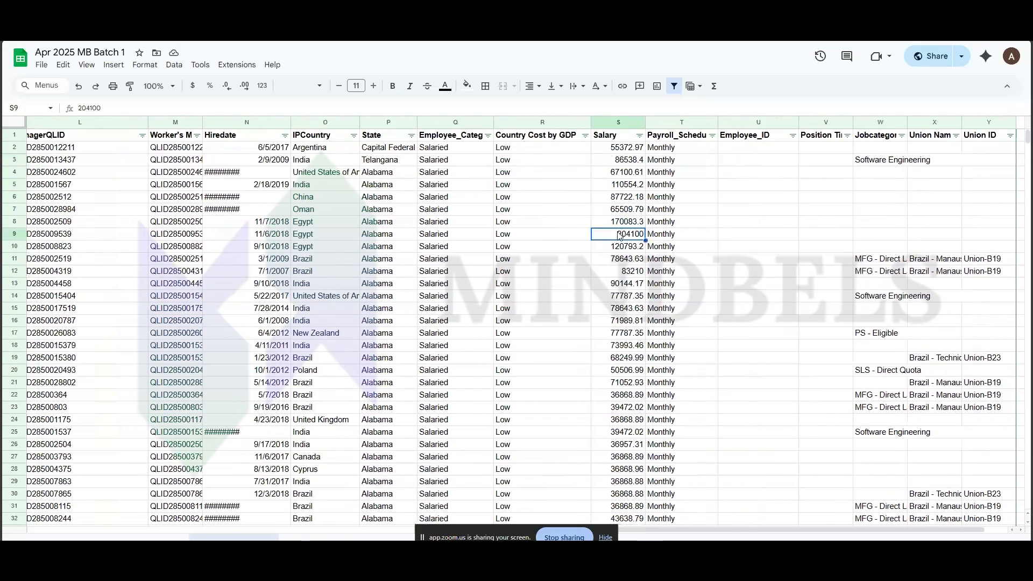
pyautogui.moveTo(621, 163); pyautogui.dragTo(630, 261)
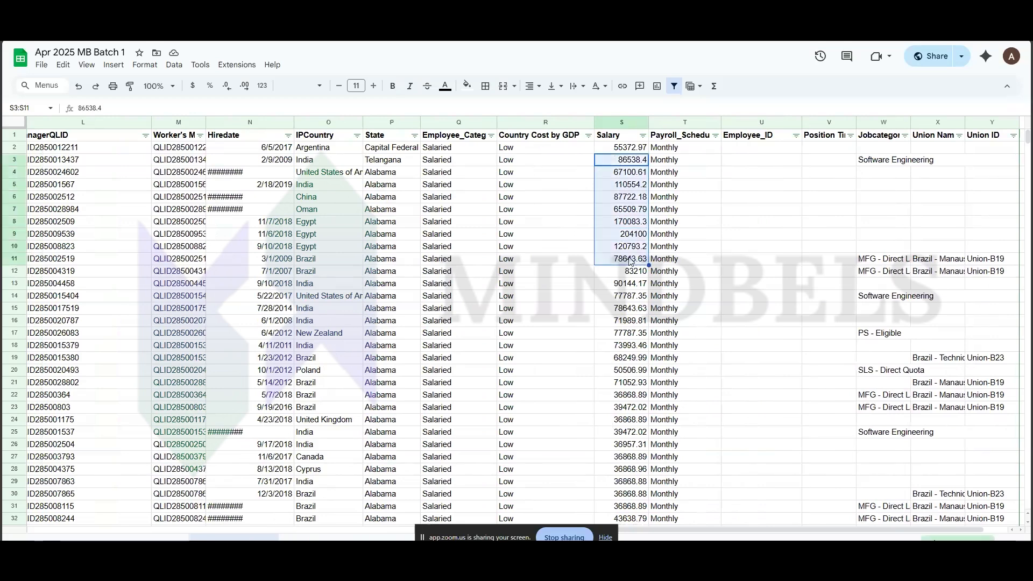
pyautogui.click(630, 261)
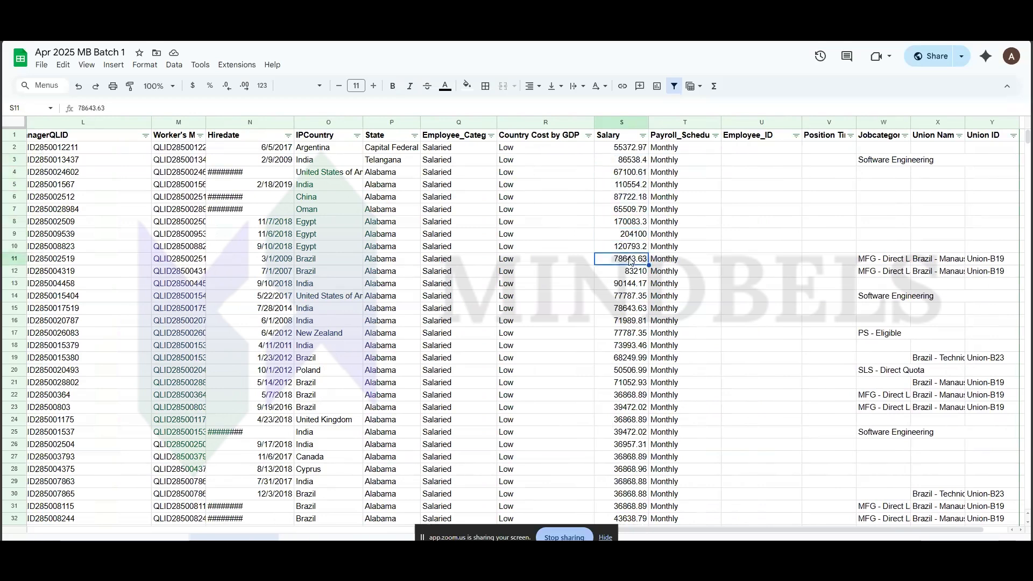
pyautogui.hscroll(-1, 630, 261)
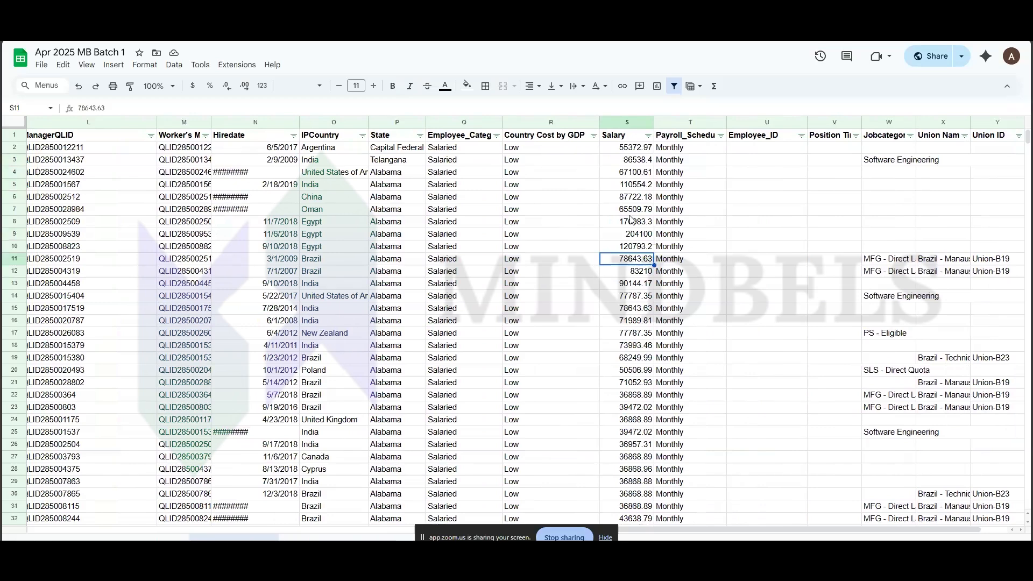
pyautogui.moveTo(632, 221); pyautogui.dragTo(642, 264)
pyautogui.click(641, 262)
pyautogui.hscroll(-1, 642, 263)
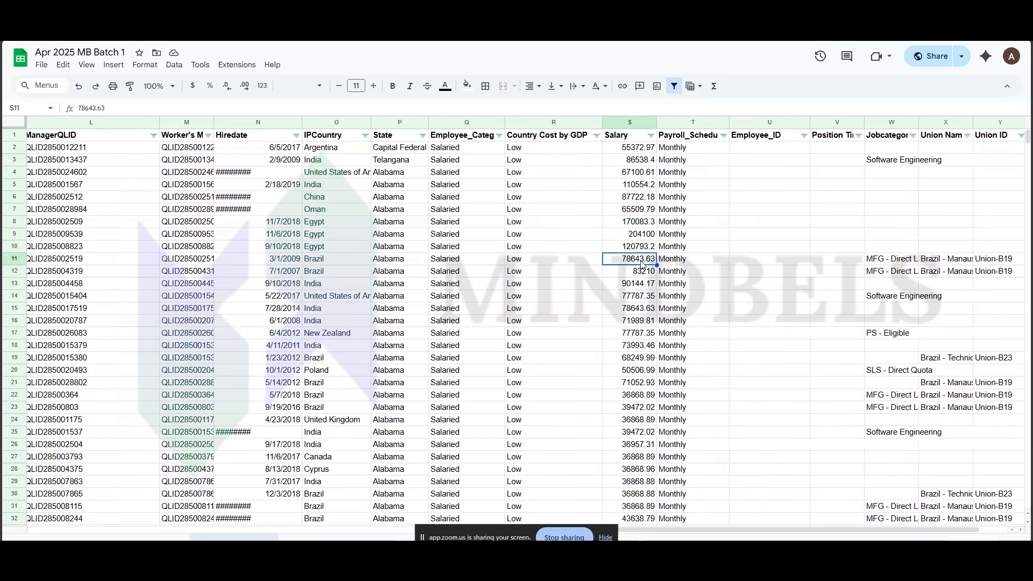
pyautogui.hscroll(2, 641, 263)
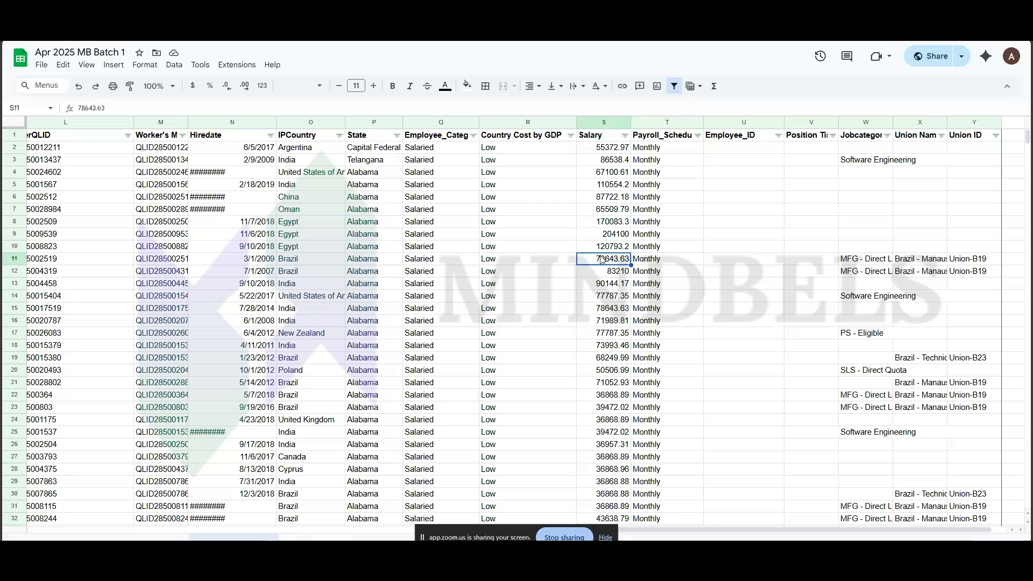
pyautogui.hscroll(-1, 603, 261)
pyautogui.moveTo(603, 261); pyautogui.dragTo(607, 273)
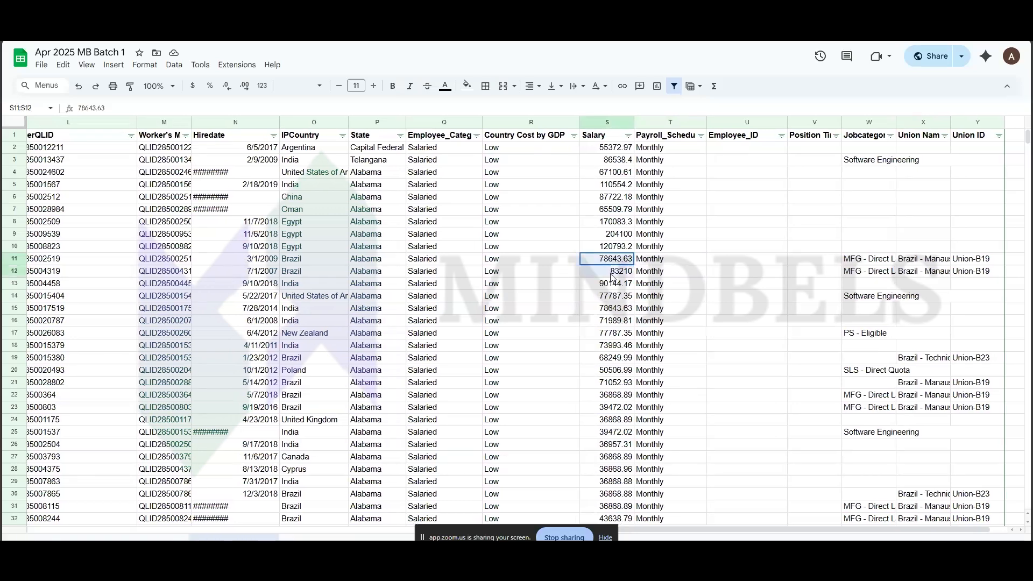
pyautogui.click(613, 121)
pyautogui.click(655, 175)
# Widen the Position Time Type column to make room for its header.
pyautogui.hscroll(3, 655, 175)
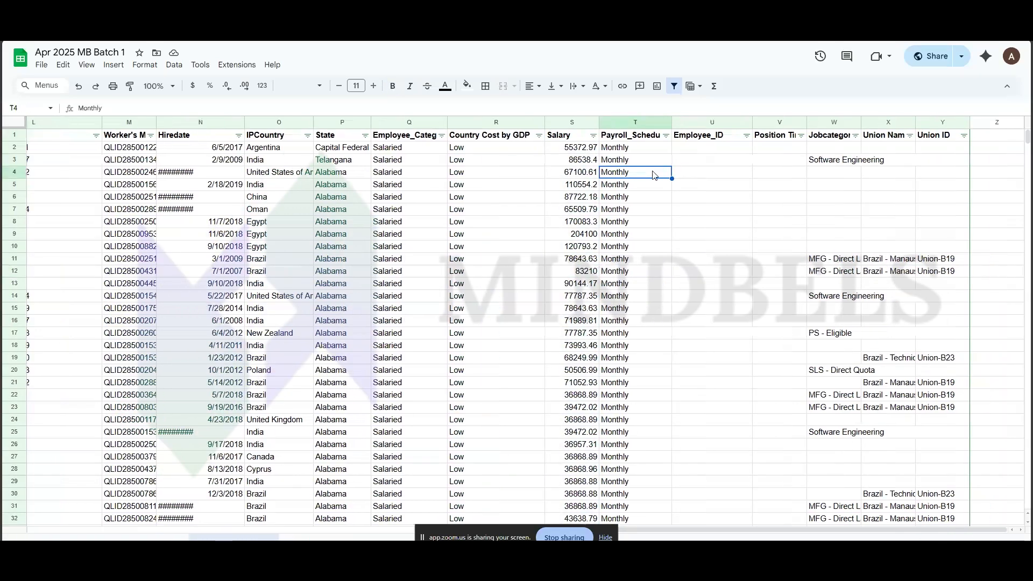
pyautogui.moveTo(806, 123); pyautogui.dragTo(836, 122)
pyautogui.click(786, 185)
pyautogui.hscroll(1, 787, 191)
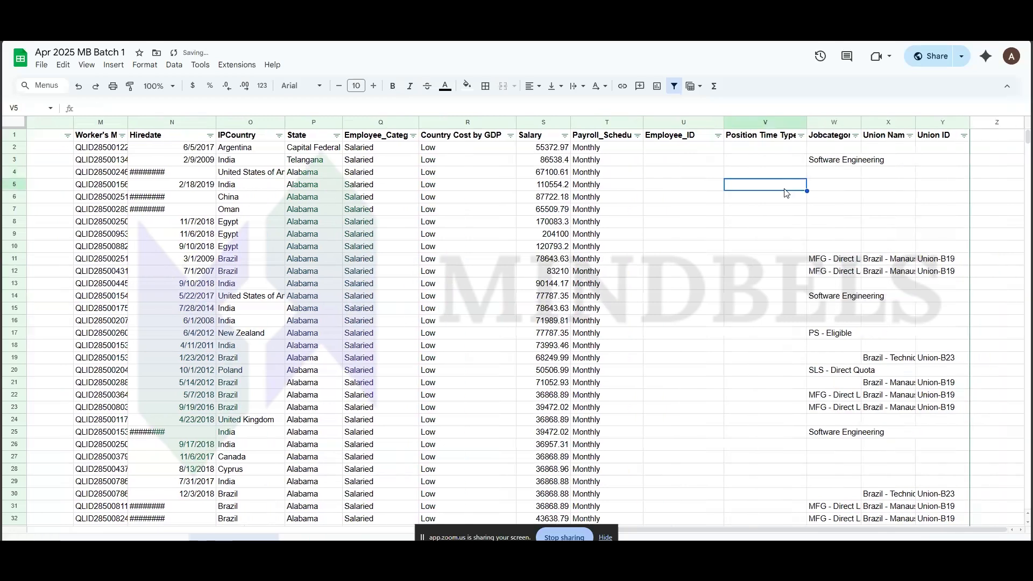
# Fit the Jobcategory and Union Name columns to the width of their contents.
pyautogui.doubleClick(861, 123)
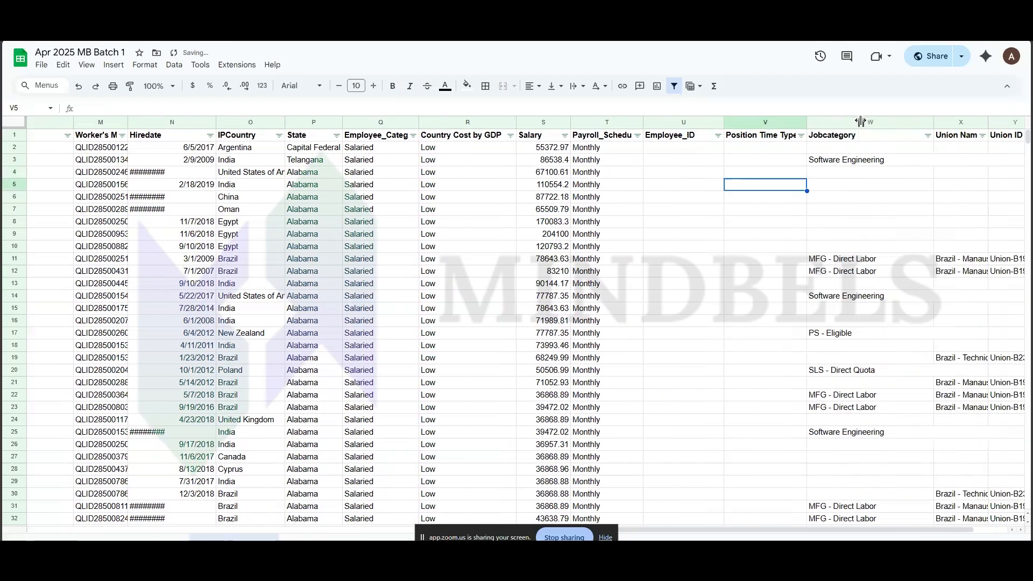
pyautogui.click(918, 122)
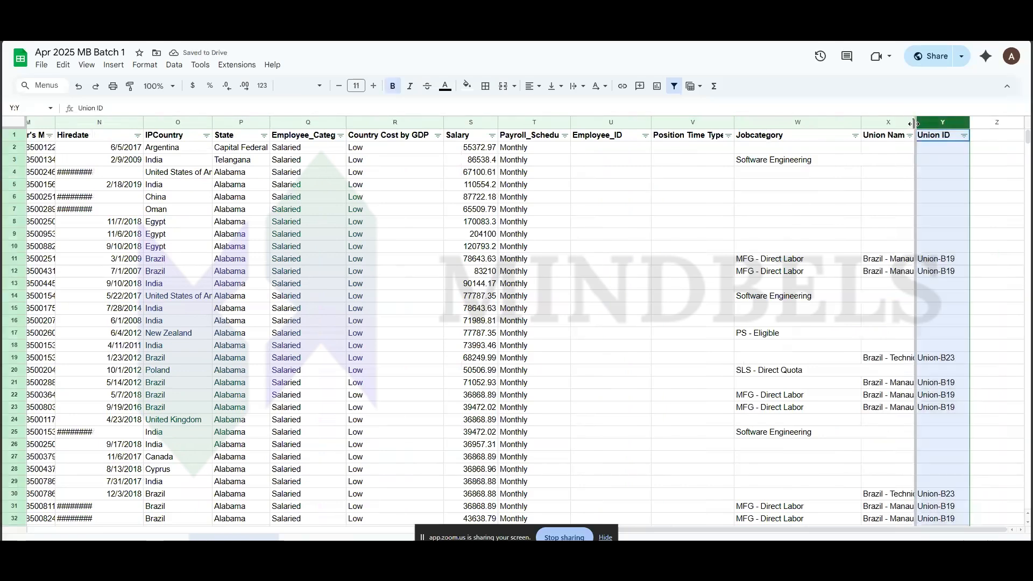
pyautogui.doubleClick(914, 122)
pyautogui.click(889, 171)
pyautogui.hscroll(1, 889, 172)
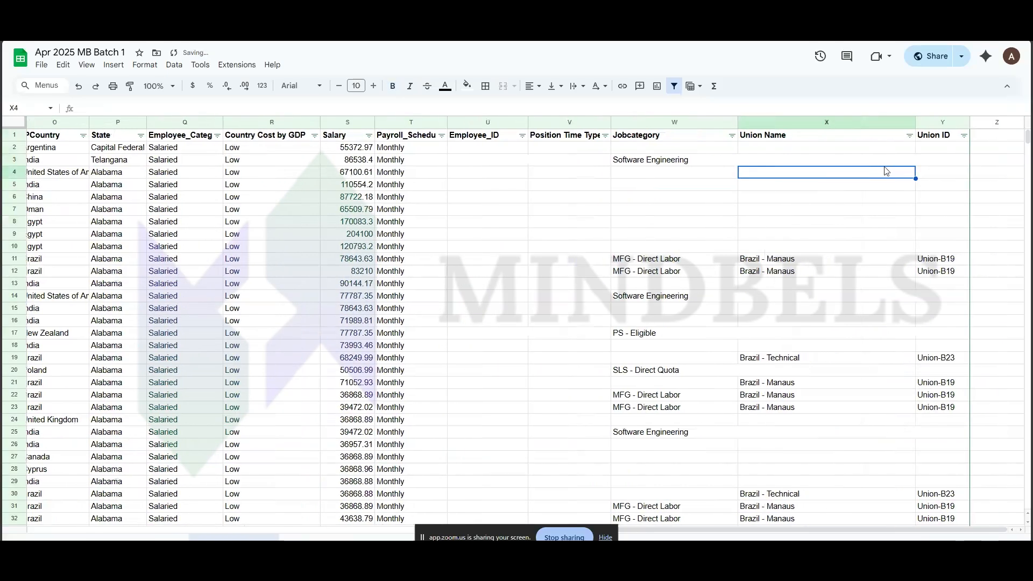
# Review the Jobcategory, Union Name and Union ID columns for missing entries.
pyautogui.click(802, 135)
pyautogui.click(699, 135)
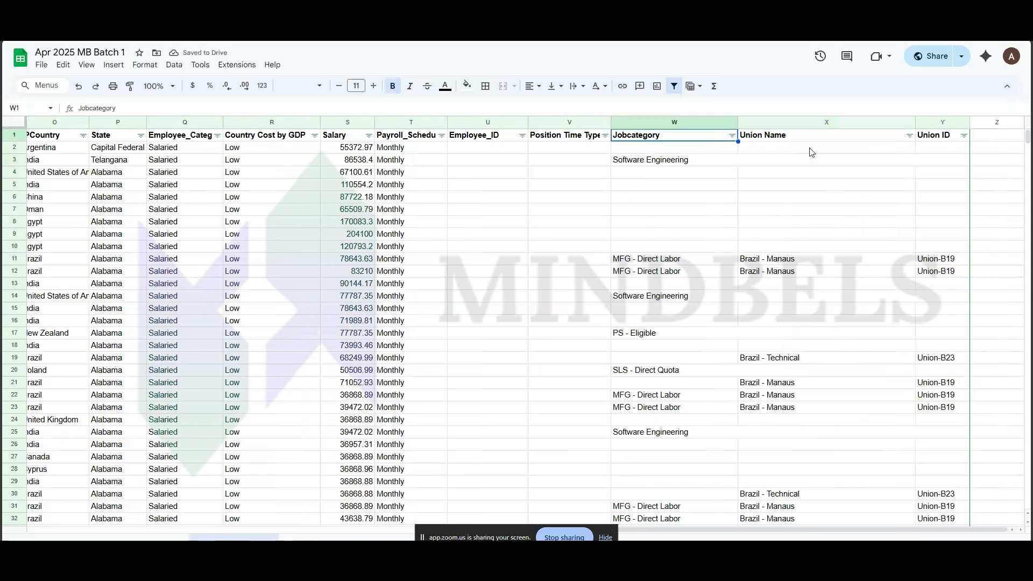
pyautogui.click(958, 147)
pyautogui.hscroll(-1, 957, 150)
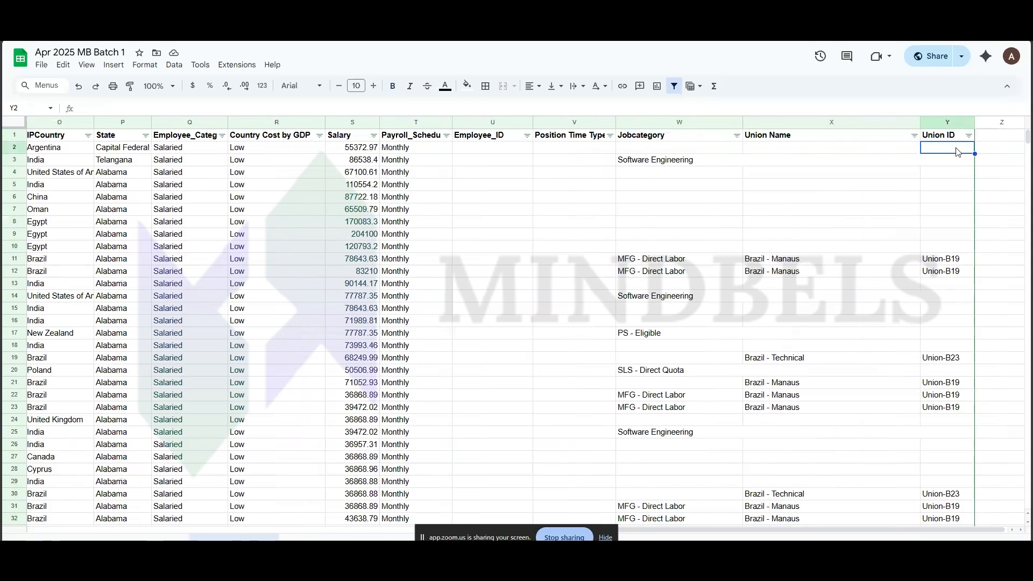
pyautogui.hscroll(-1, 956, 152)
pyautogui.click(926, 153)
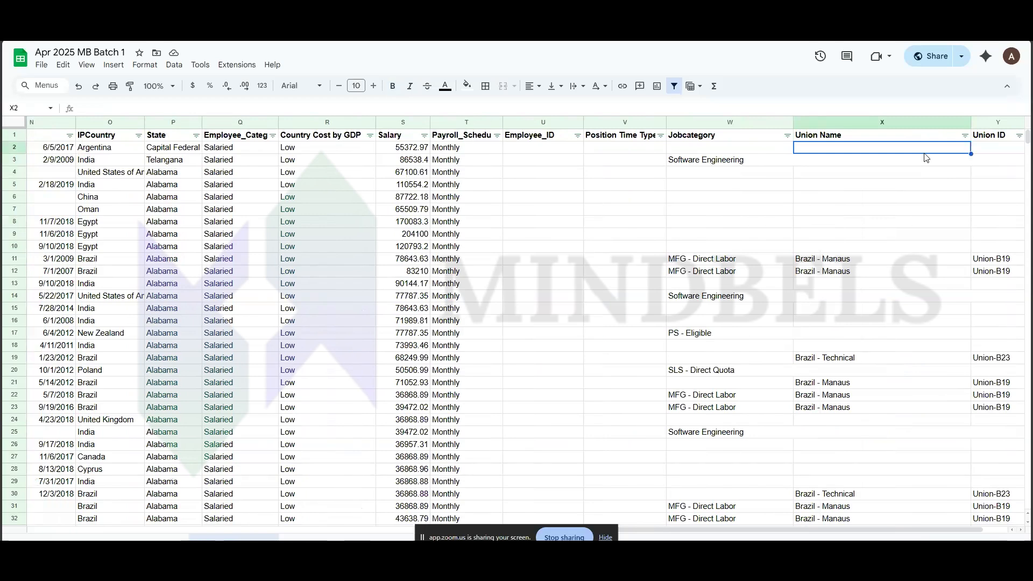
# Examine the QLID and Preferred Name columns to compare how each employee is identified.
pyautogui.click(326, 309)
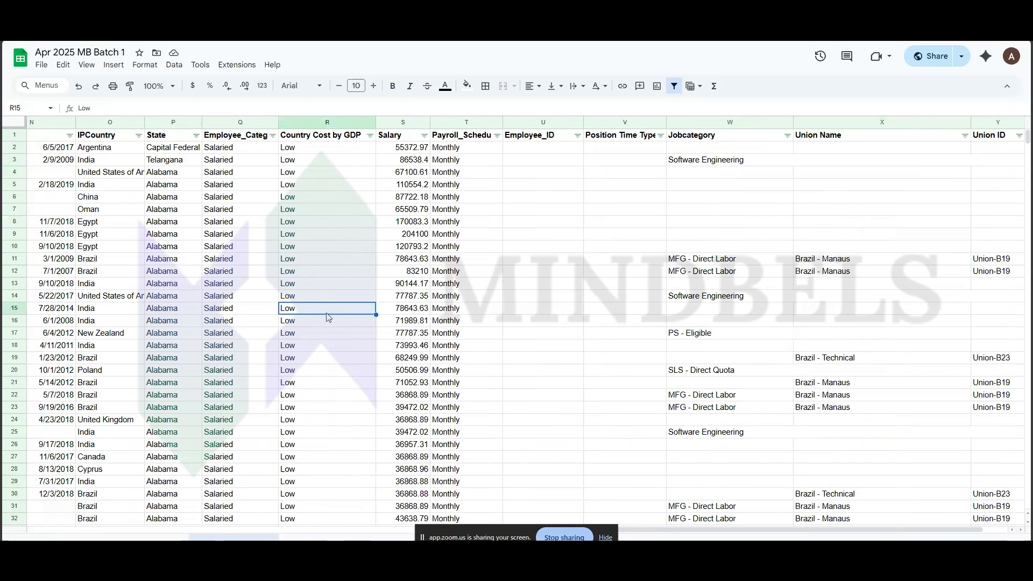
pyautogui.hscroll(-5, 328, 315)
pyautogui.hscroll(-5, 327, 316)
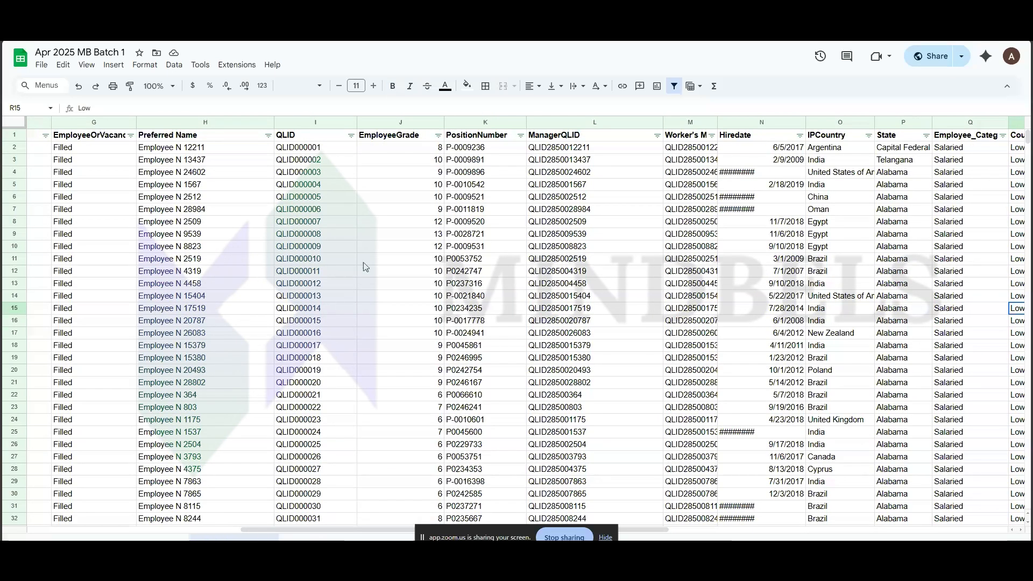
pyautogui.hscroll(-1, 365, 267)
pyautogui.click(377, 122)
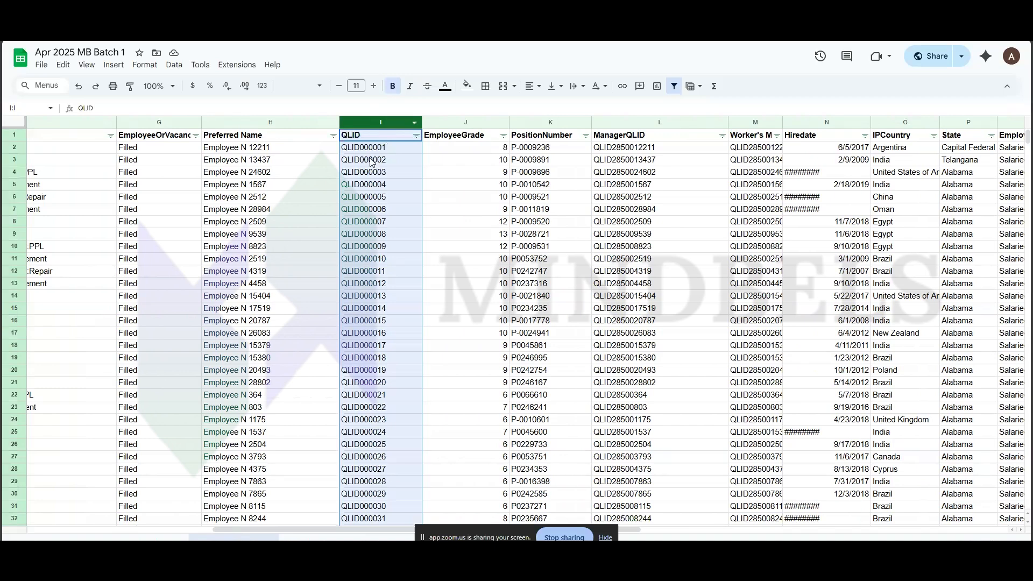
pyautogui.moveTo(371, 137); pyautogui.dragTo(381, 246)
pyautogui.click(382, 246)
pyautogui.hscroll(-1, 382, 197)
pyautogui.moveTo(382, 147); pyautogui.dragTo(379, 279)
pyautogui.moveTo(293, 136); pyautogui.dragTo(273, 351)
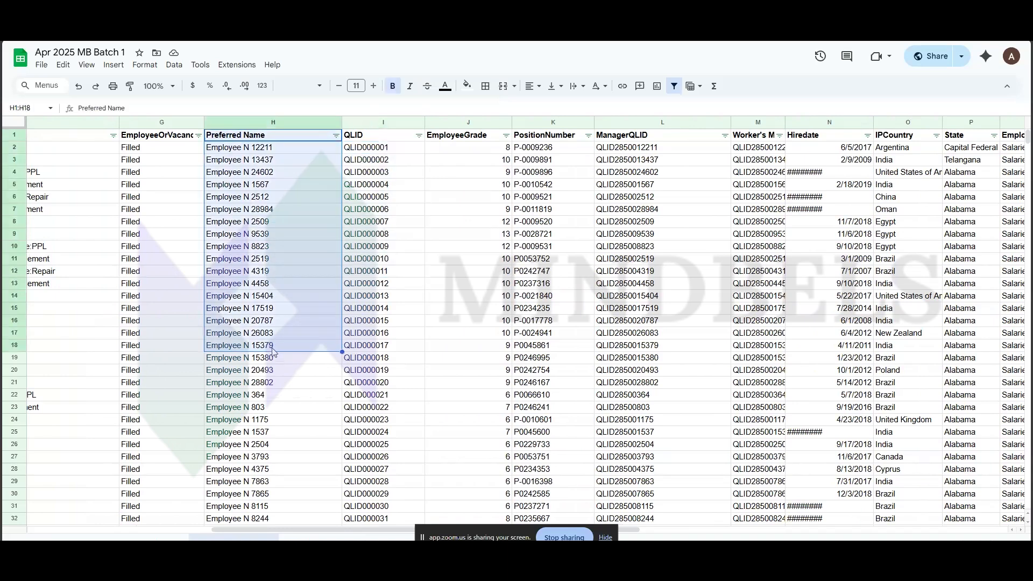
pyautogui.click(273, 350)
pyautogui.hscroll(-1, 273, 351)
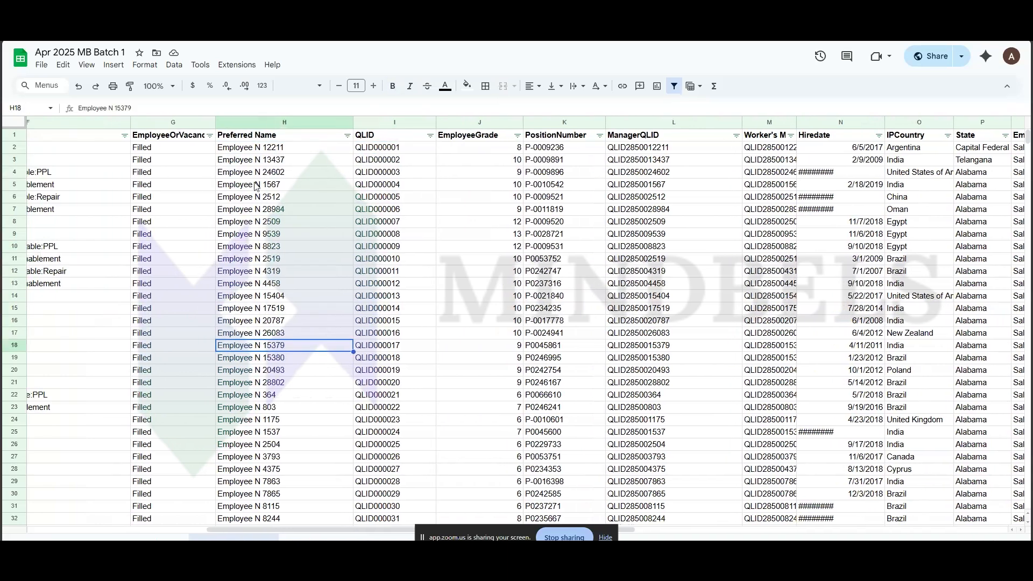
pyautogui.click(304, 197)
pyautogui.click(304, 248)
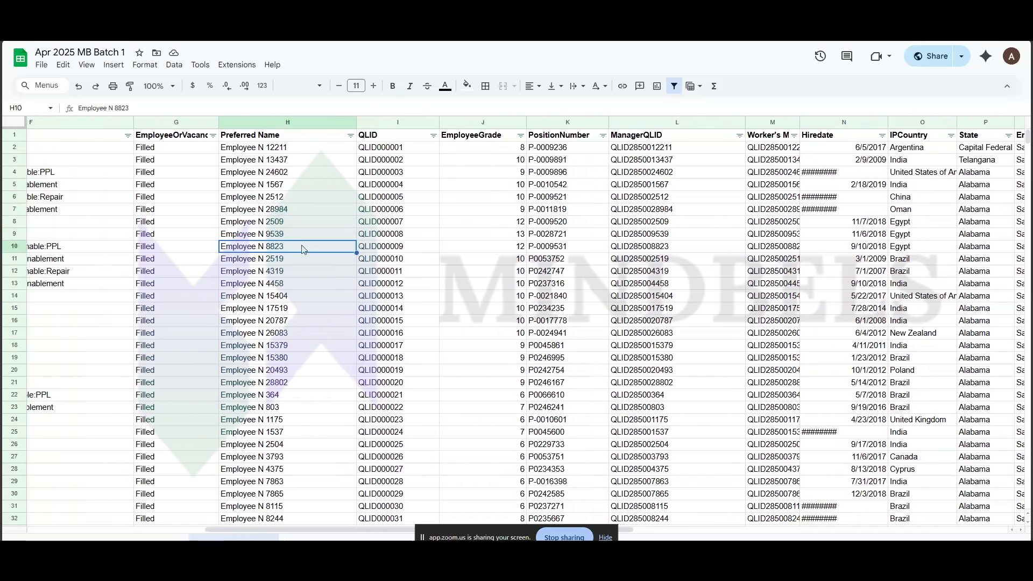
# Go back to the Department column and select its cell in row 3.
pyautogui.hscroll(-4, 301, 245)
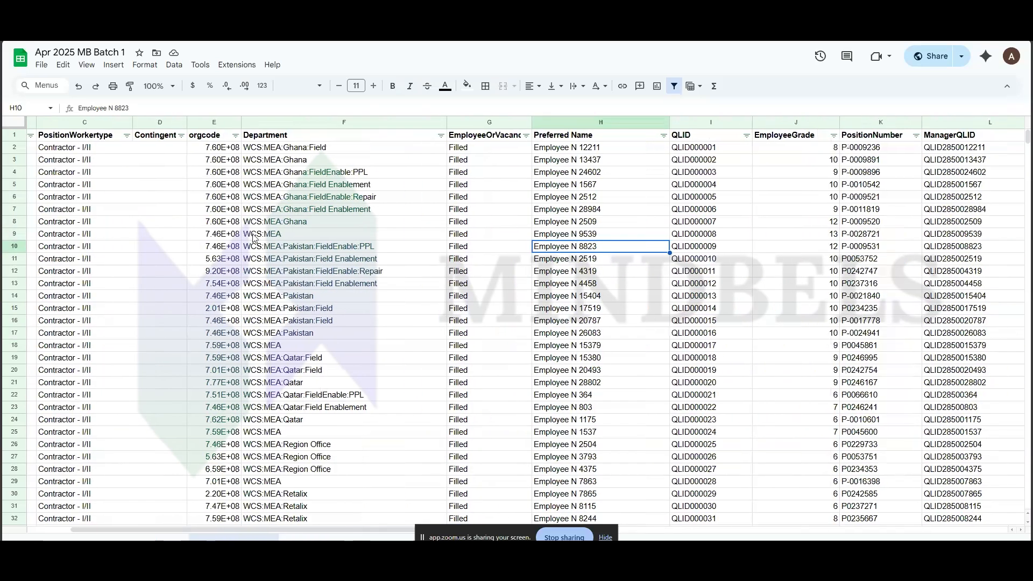
pyautogui.hscroll(-1, 209, 177)
pyautogui.hscroll(-1, 568, 229)
pyautogui.hscroll(-1, 317, 164)
pyautogui.click(317, 160)
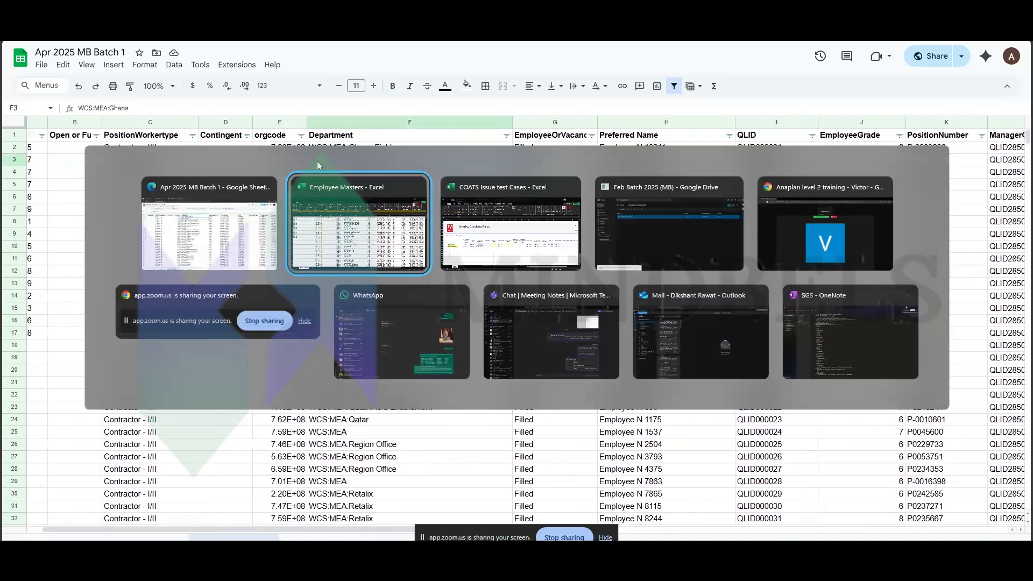
# Switch to the browser and open the Anaplan home page in a new tab.
pyautogui.hotkey('alt', 'Tab')
pyautogui.hotkey('alt', 'Tab')
pyautogui.click(237, 251)
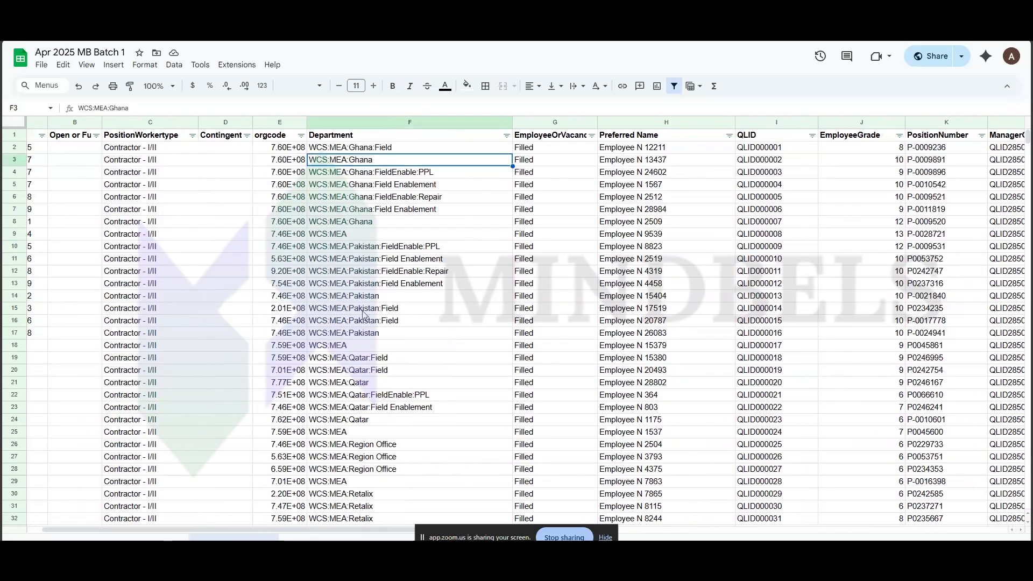
pyautogui.hotkey('alt', 'Tab')
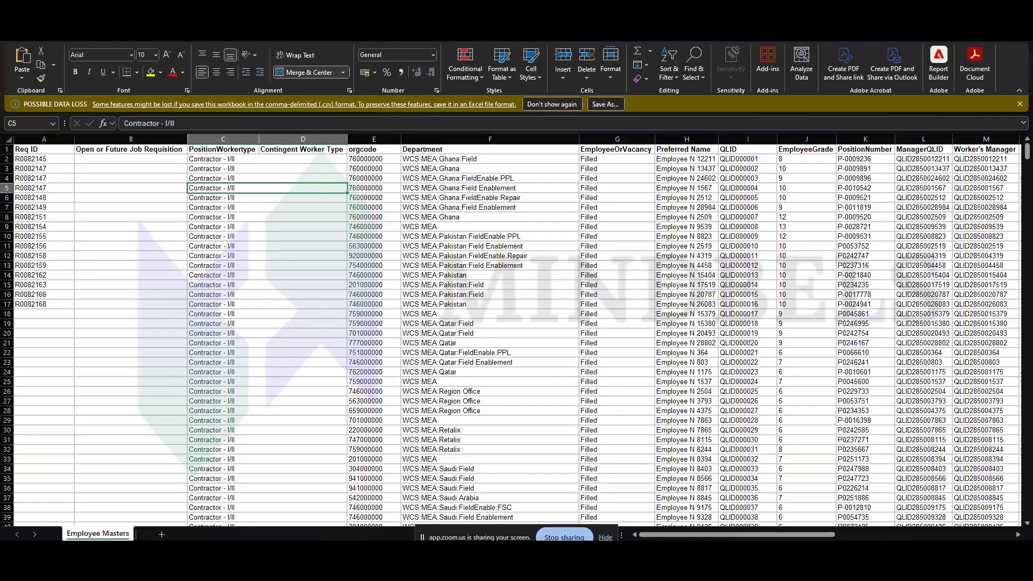
pyautogui.hotkey('alt', 'Tab')
pyautogui.hotkey('ctrl', 't')
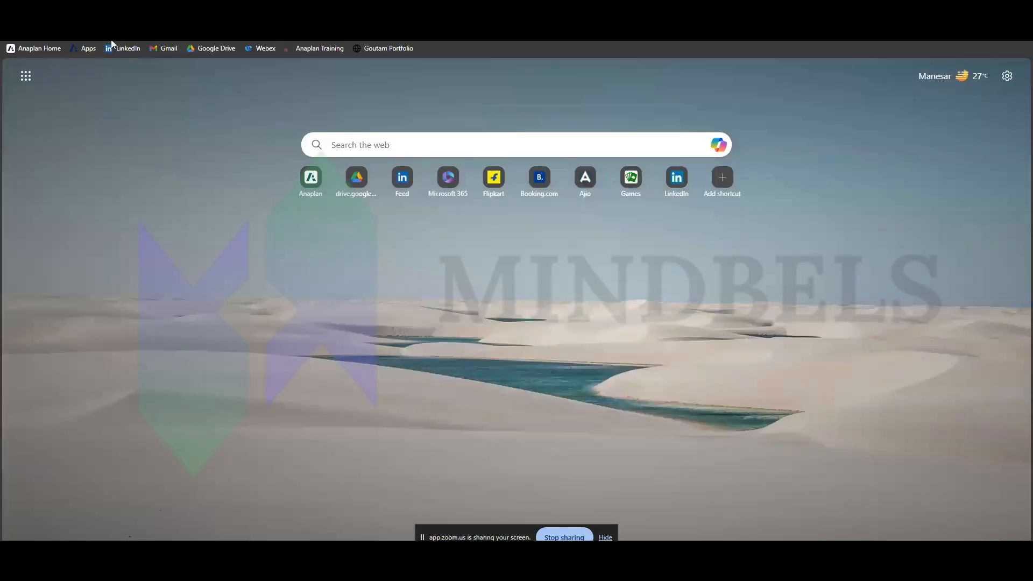
pyautogui.click(34, 48)
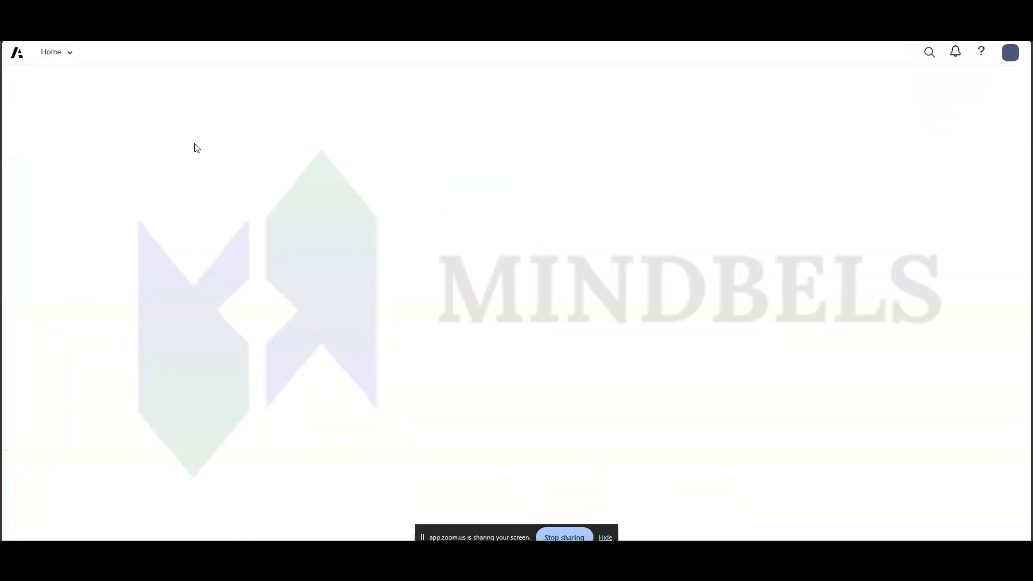
# Log in to Anaplan with the account's email address and saved password, using the email-and-password login method.
pyautogui.click(148, 194)
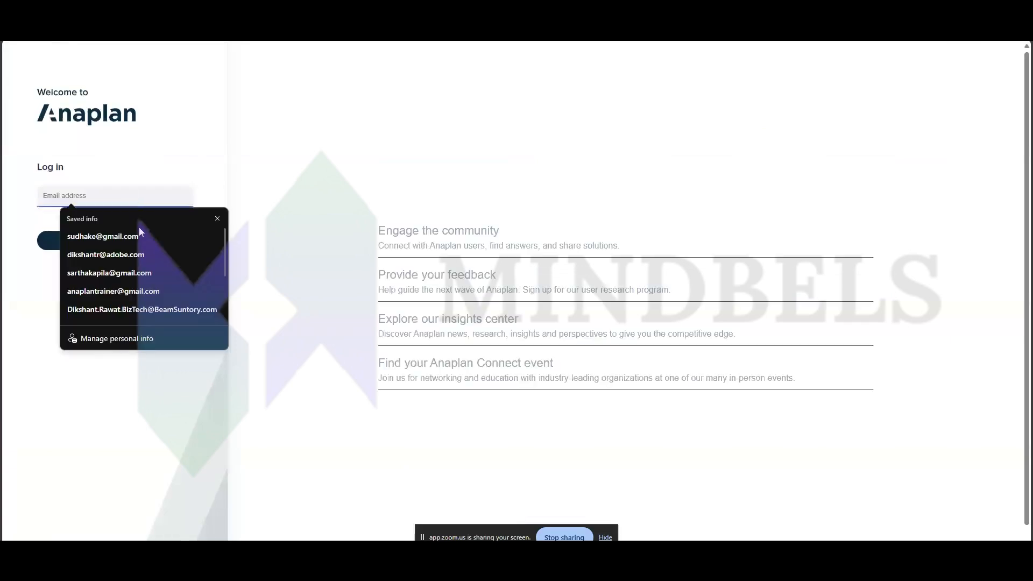
pyautogui.click(139, 228)
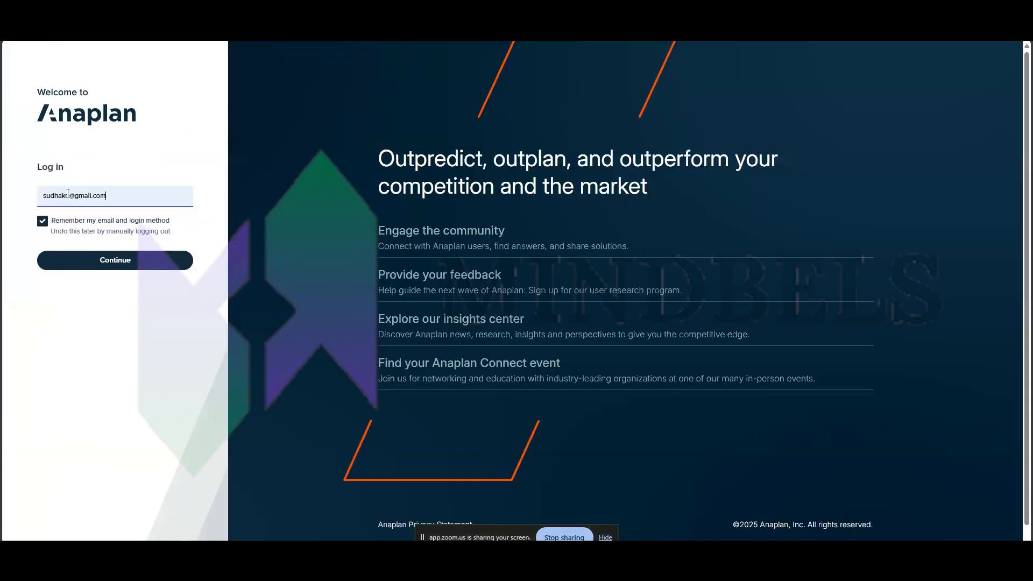
pyautogui.click(68, 195)
pyautogui.write('a')
pyautogui.click(95, 253)
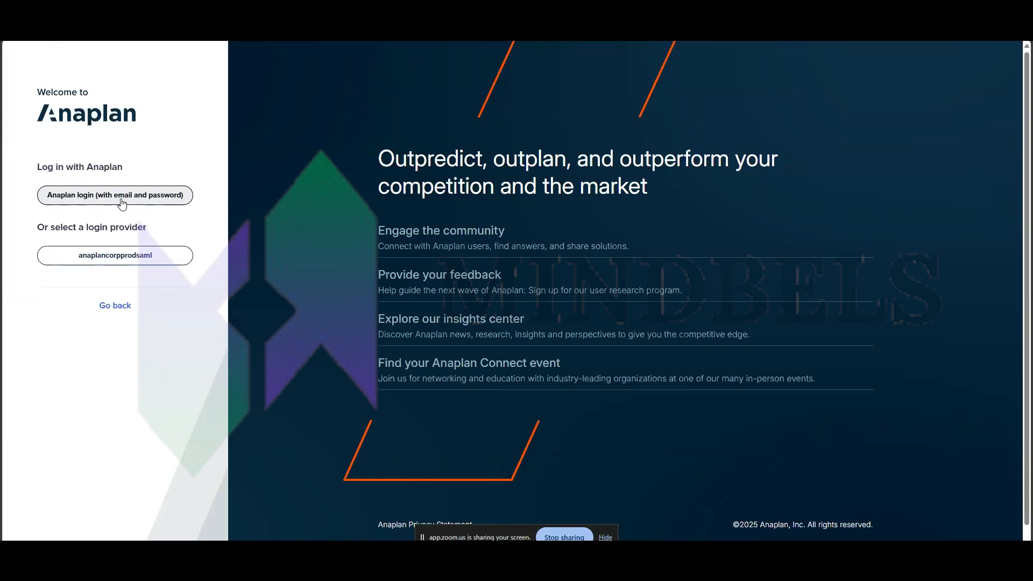
pyautogui.click(115, 195)
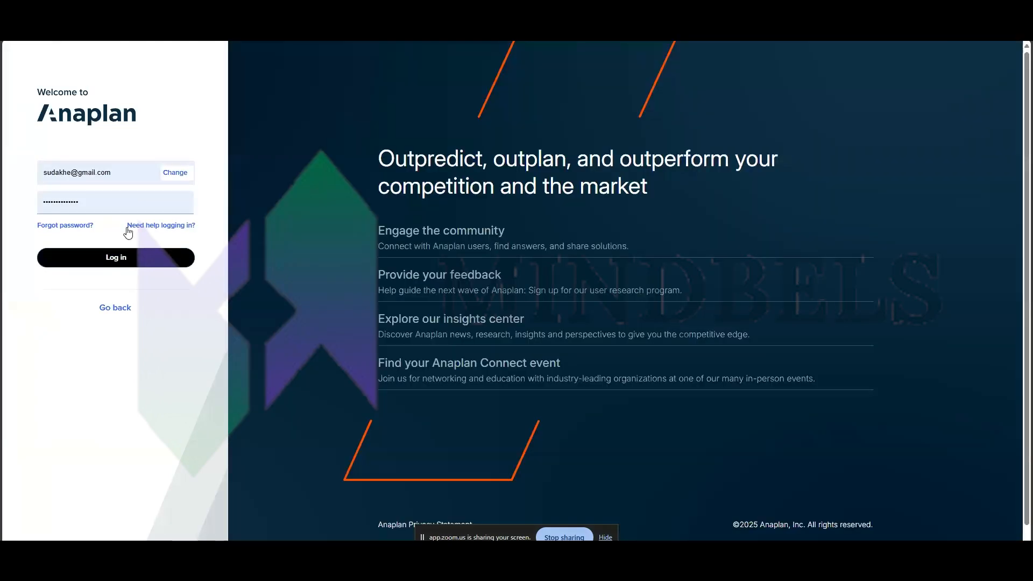
pyautogui.click(122, 258)
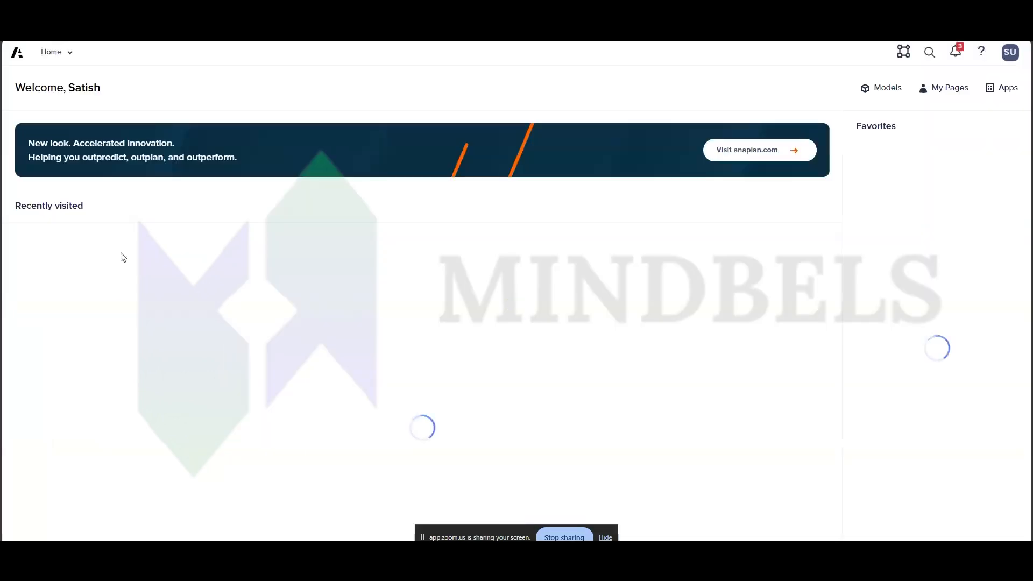
# Create a new model in the Talent Builder 540 workspace named "Data Hub DEV_" followed by the trainee's first name.
pyautogui.click(907, 88)
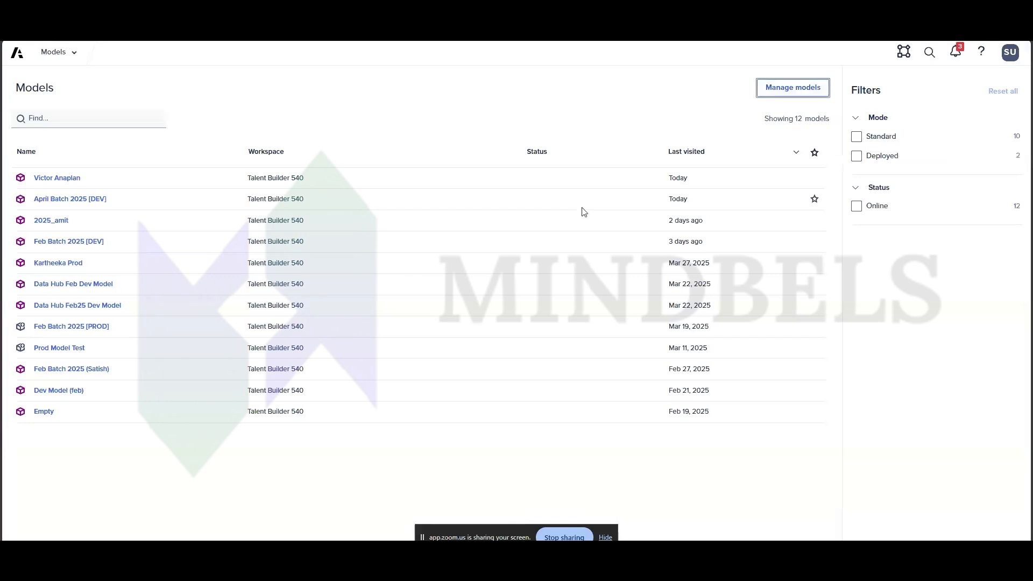
pyautogui.click(782, 89)
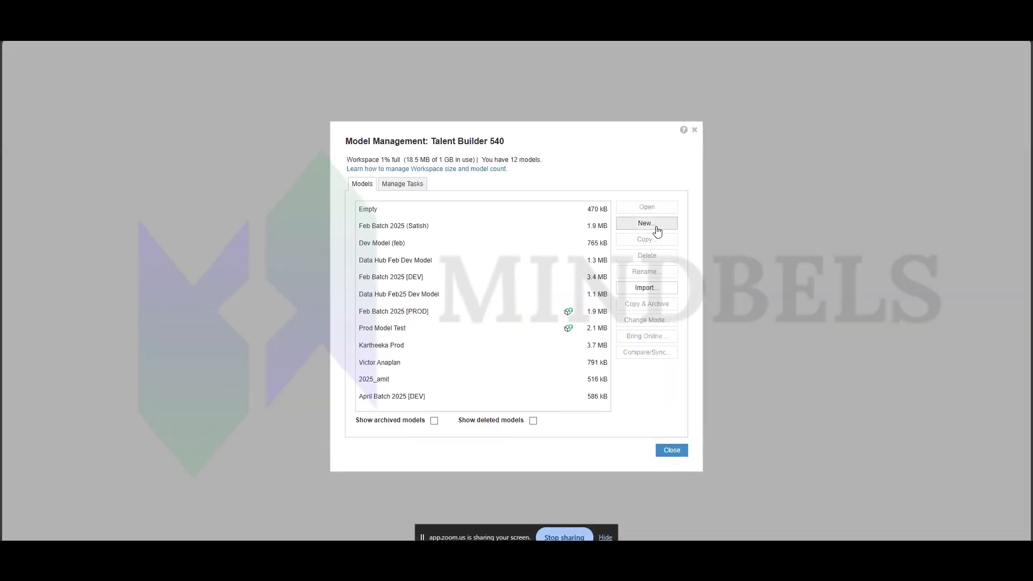
pyautogui.click(657, 226)
pyautogui.write('Data Hub ')
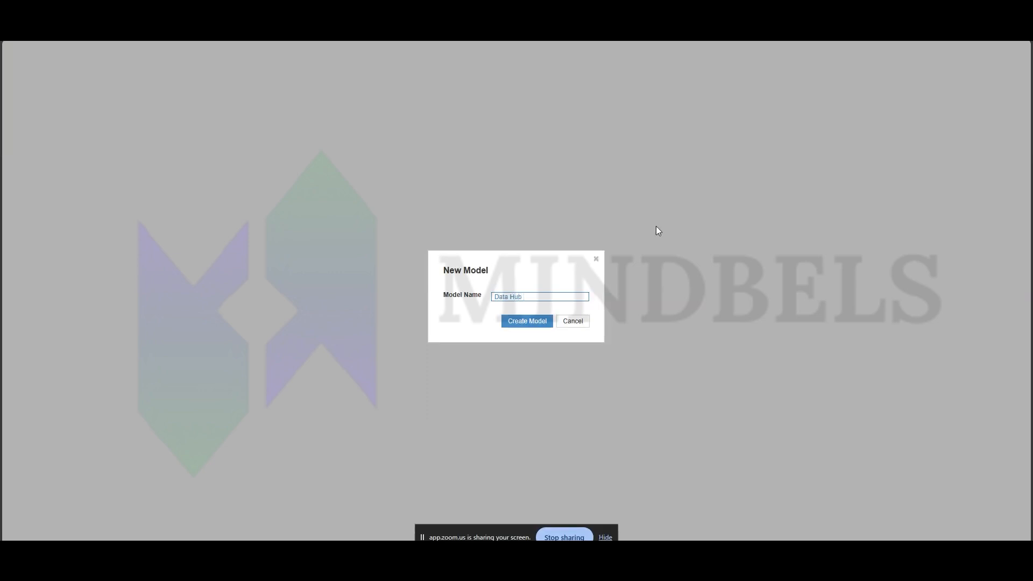
pyautogui.write('DEV_Victor')
pyautogui.click(531, 322)
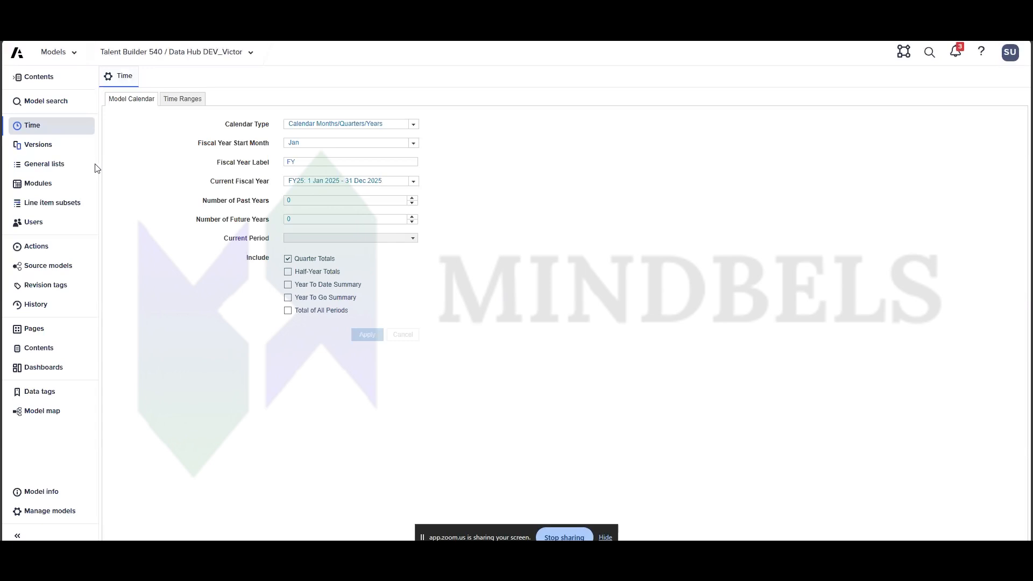
# Add a general list named Employee Masters after the Organization list and select it.
pyautogui.click(44, 164)
pyautogui.click(215, 134)
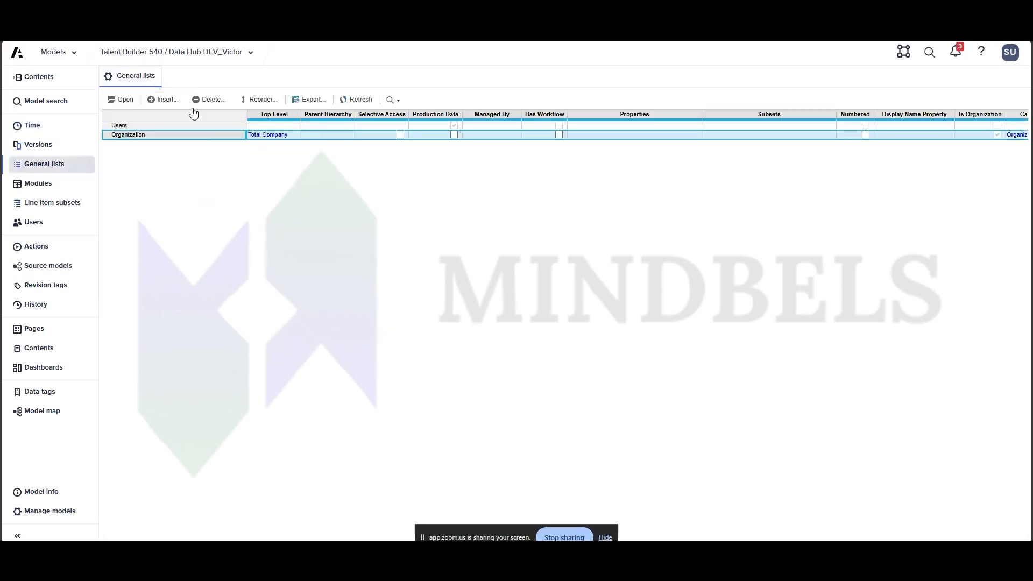
pyautogui.click(177, 99)
pyautogui.write('Employee Masters')
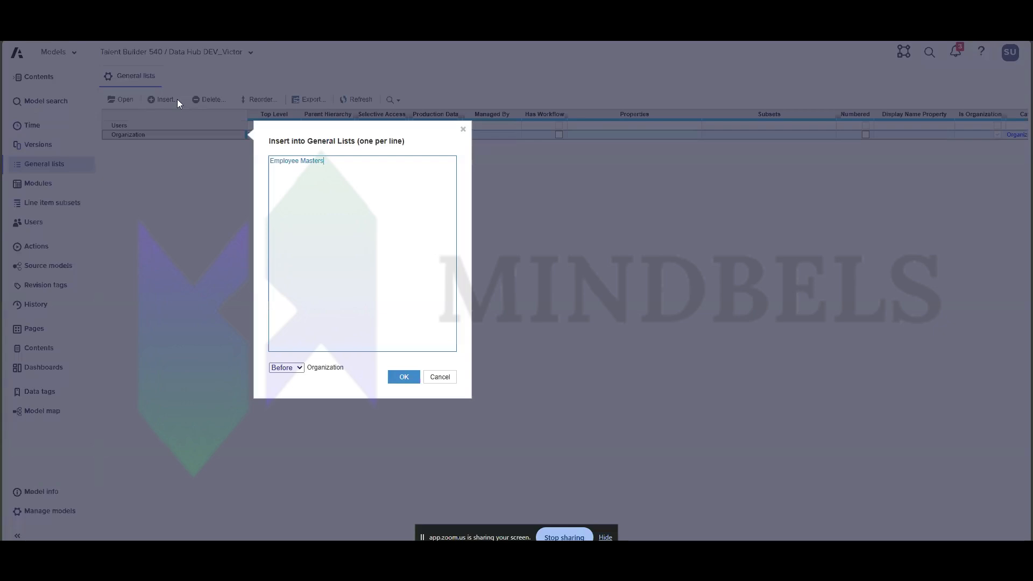
pyautogui.click(295, 368)
pyautogui.click(282, 420)
pyautogui.click(405, 377)
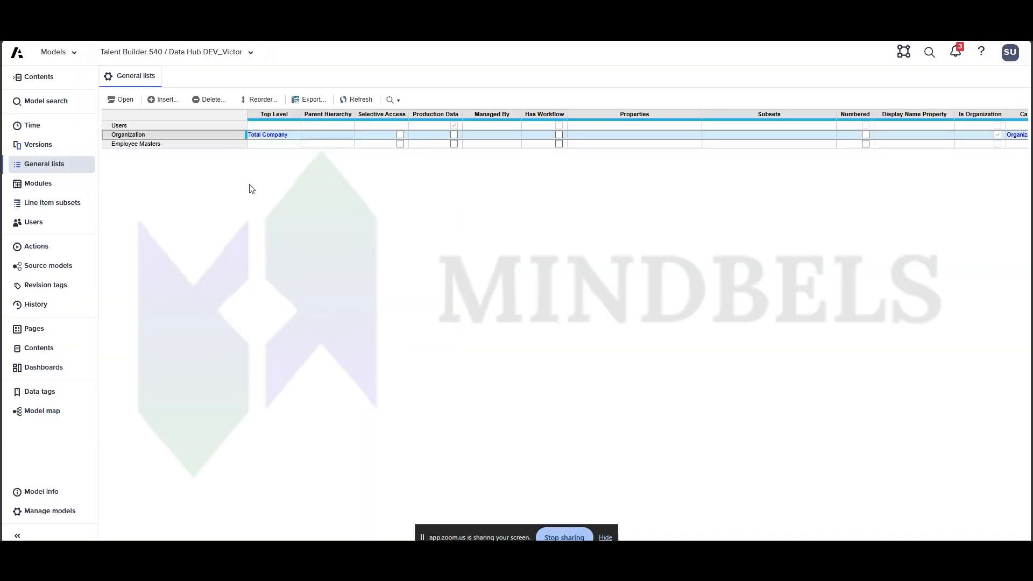
pyautogui.click(173, 147)
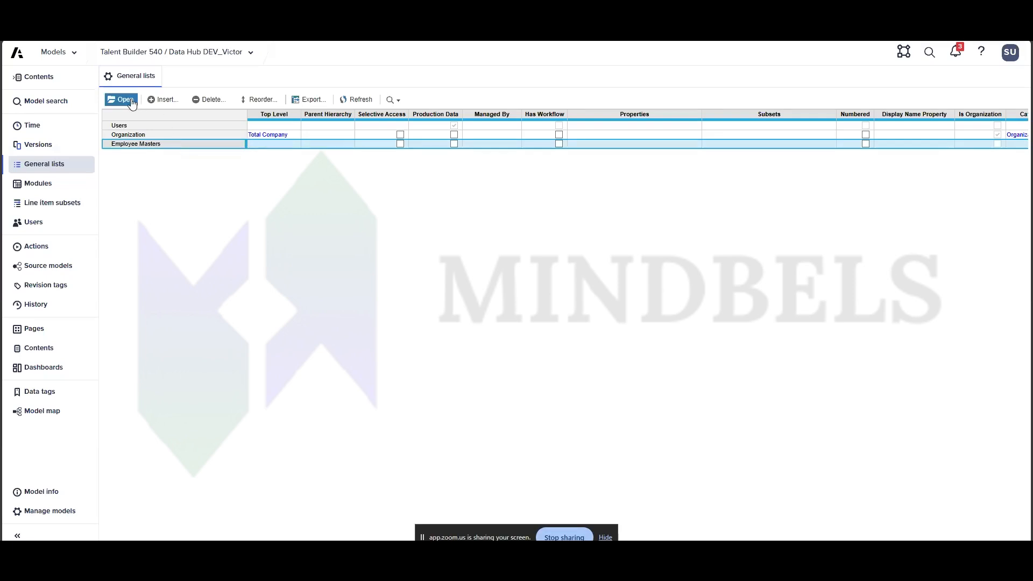
# Start a new module named Employee Masters Data and remove Time from its columns.
pyautogui.click(53, 185)
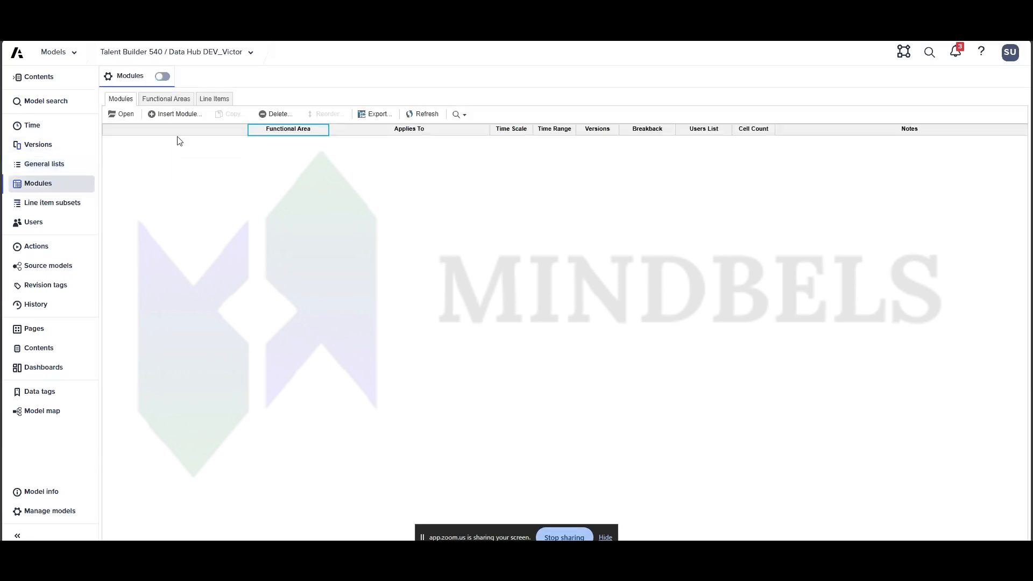
pyautogui.click(175, 114)
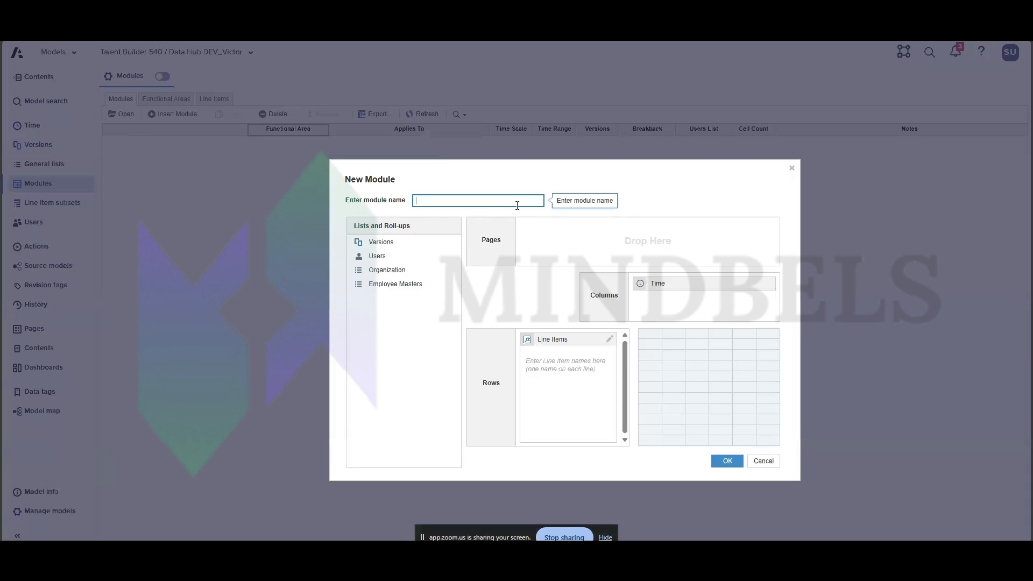
pyautogui.write('Emp')
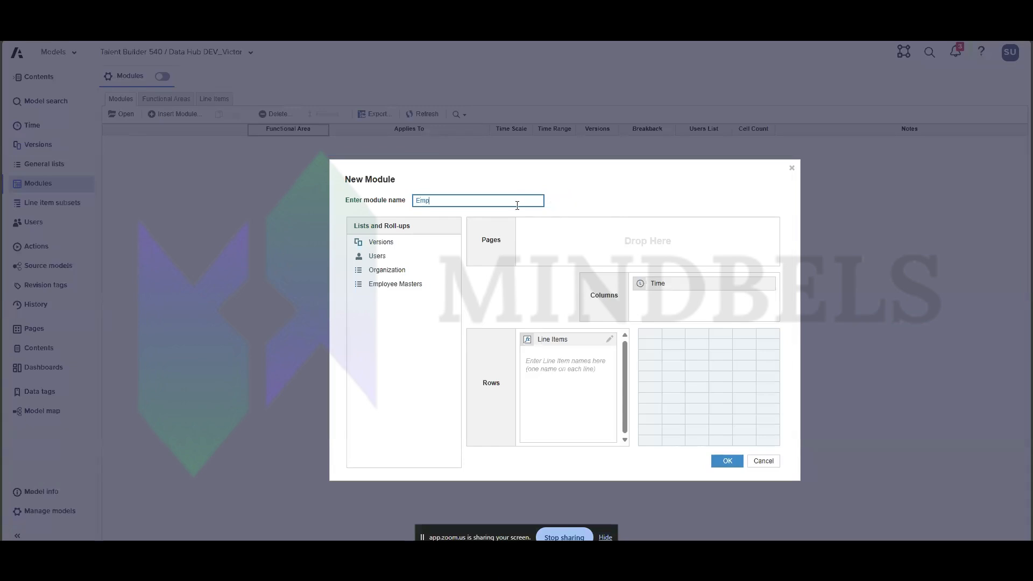
pyautogui.write('loyee Masters Data')
pyautogui.moveTo(638, 278); pyautogui.dragTo(415, 309)
# Switch to the Apr 2025 MB Batch 1 Google Sheet and copy its header row from Req ID to Union ID.
pyautogui.press('super+Tab')
pyautogui.press('Return')
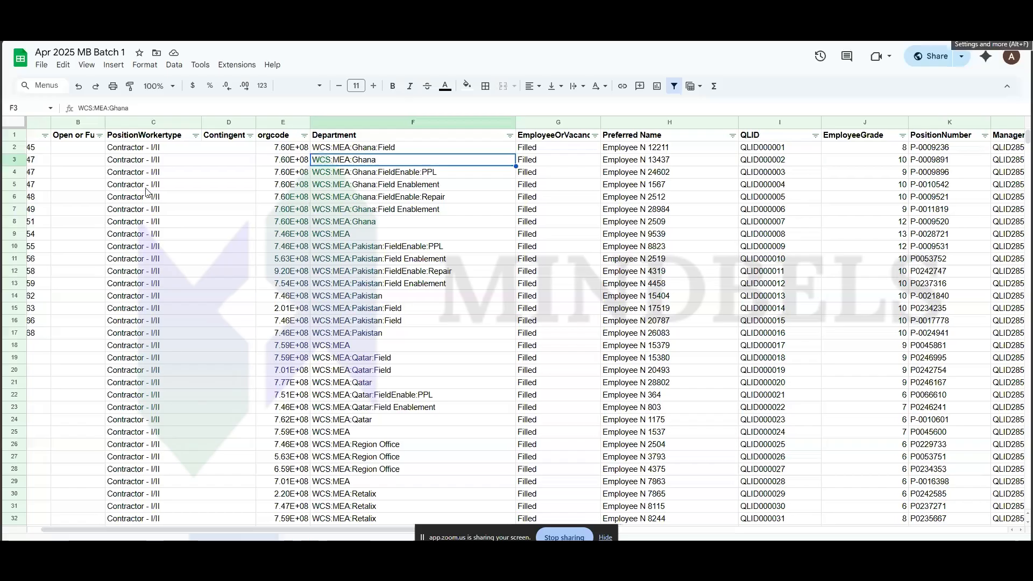
pyautogui.click(61, 139)
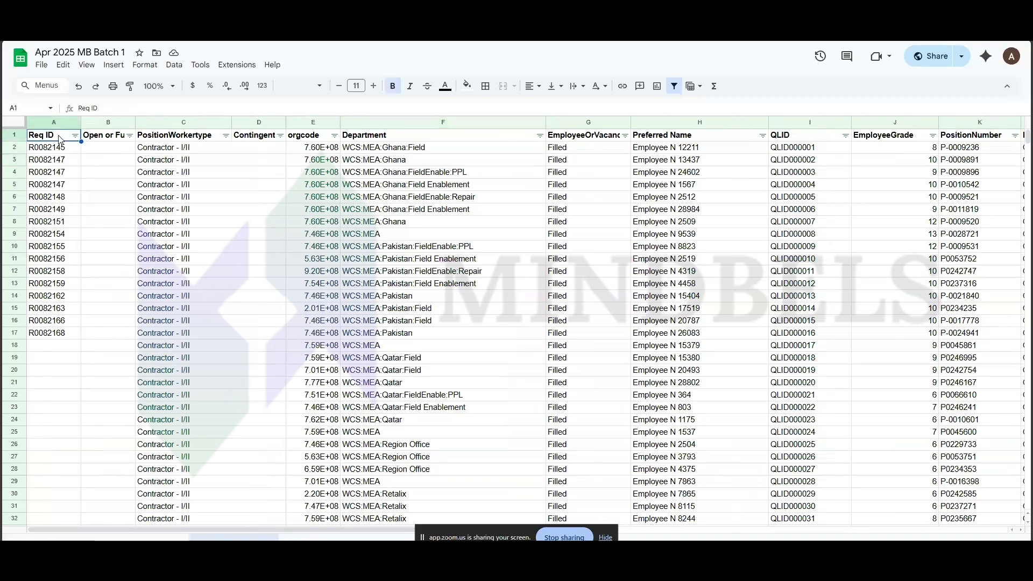
pyautogui.hotkey('ctrl', 'shift', 'Right')
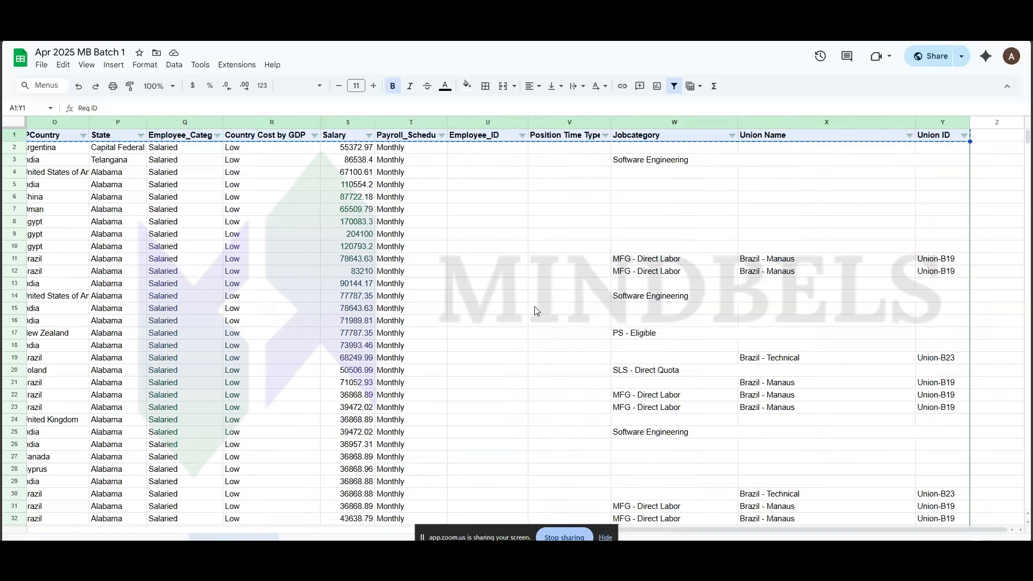
# Paste the copied headers transposed into the empty column starting at Z1, and copy the resulting vertical list Z1:Z25.
pyautogui.click(986, 149)
pyautogui.press('Up')
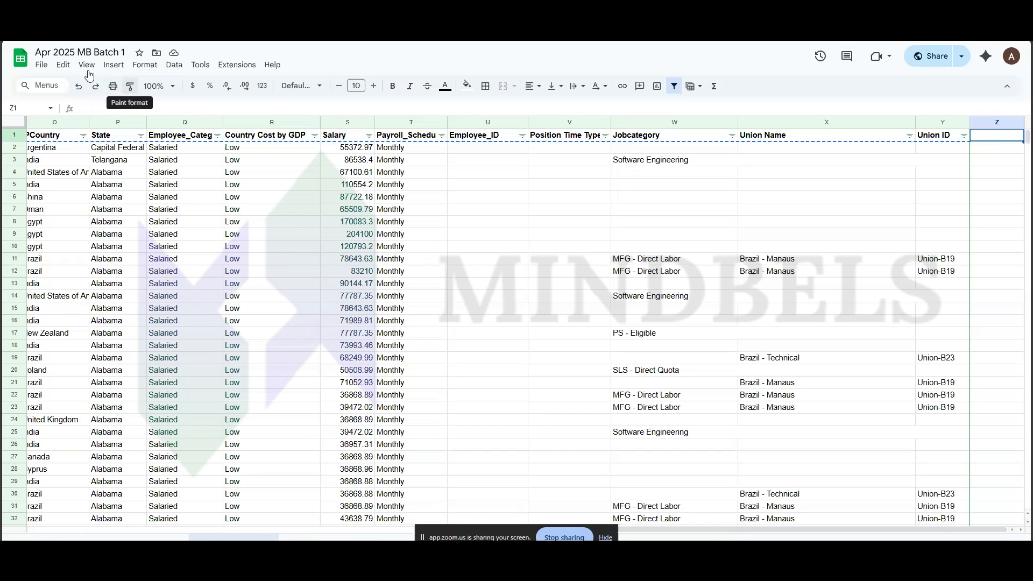
pyautogui.click(67, 68)
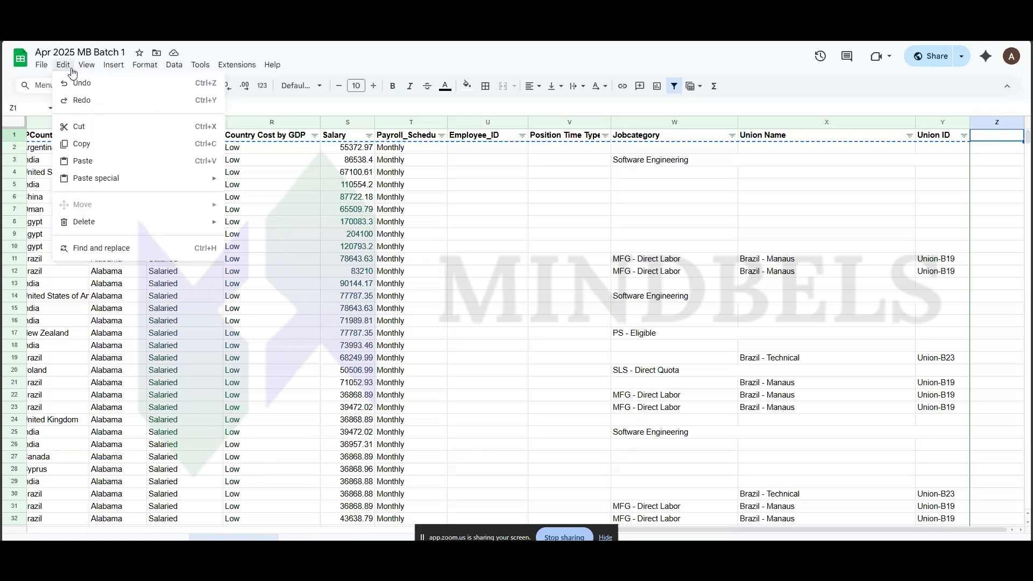
pyautogui.moveTo(85, 65)
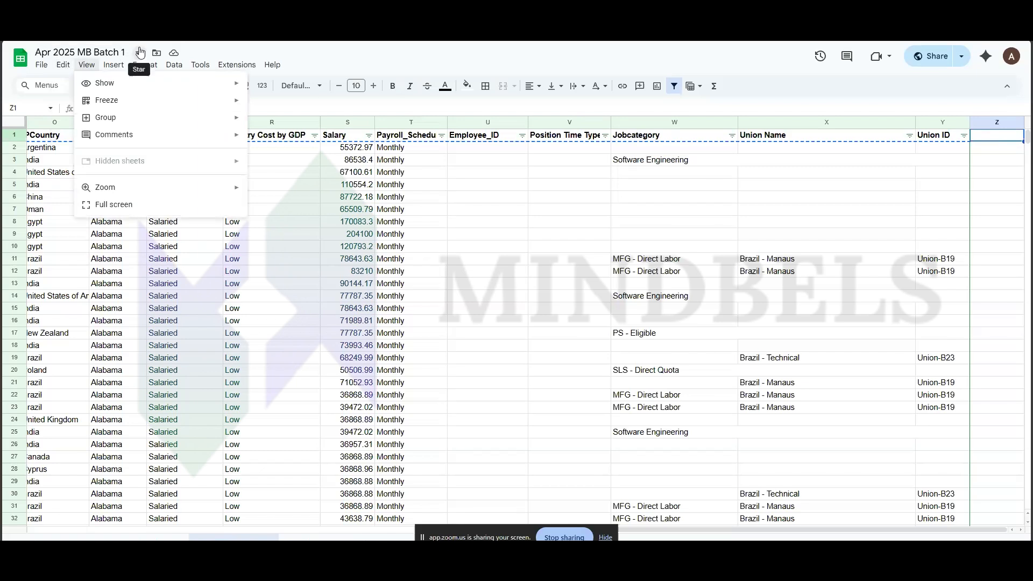
pyautogui.press('Left')
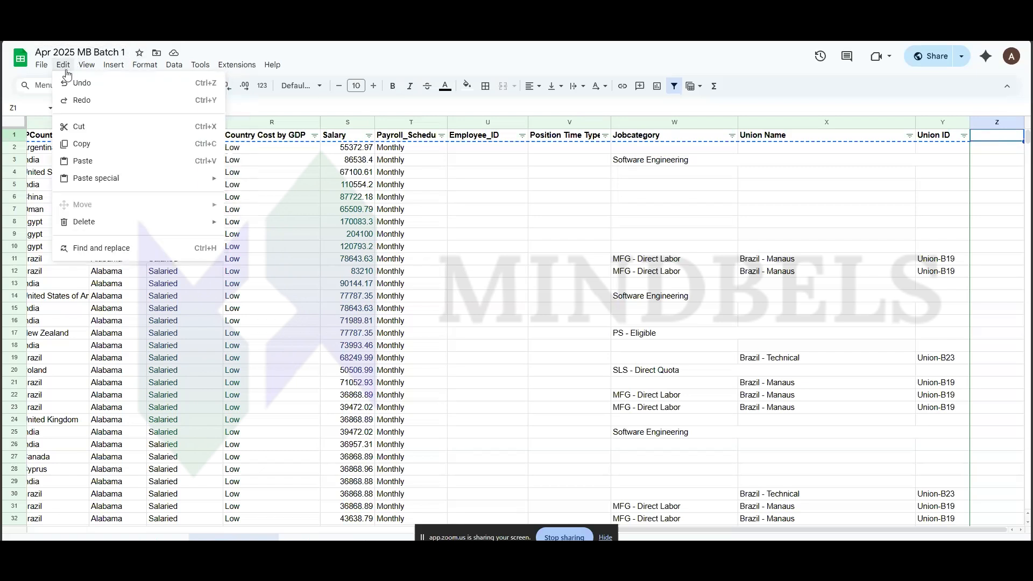
pyautogui.moveTo(94, 181)
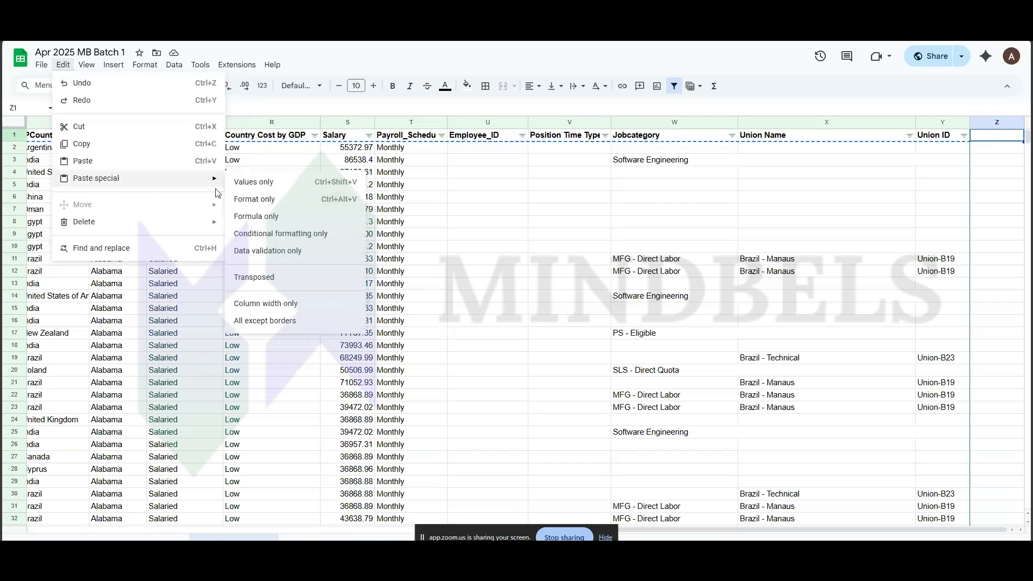
pyautogui.click(270, 283)
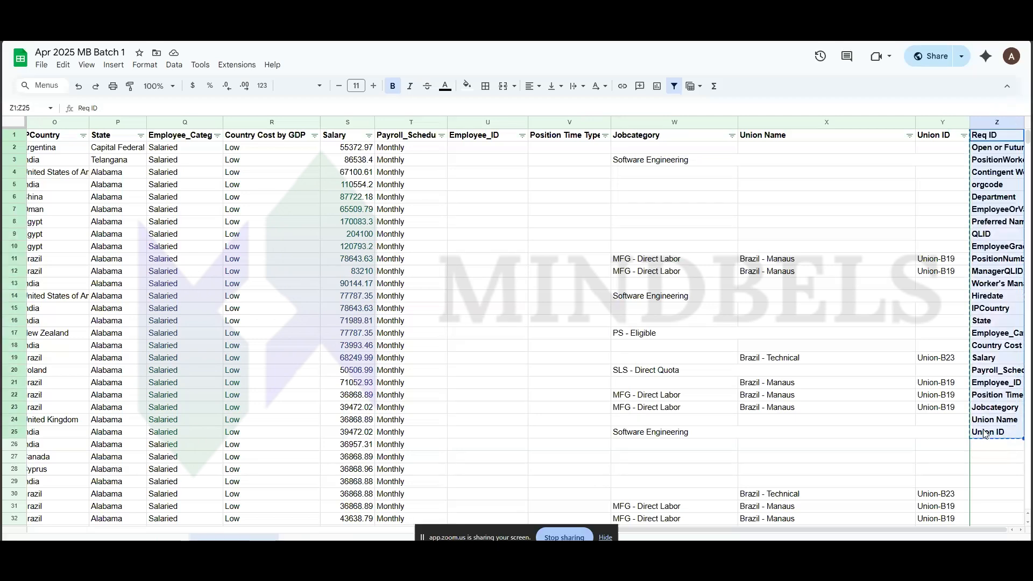
# Return to Anaplan, paste the header names as the new module's line items, and move the line items to the columns.
pyautogui.hotkey('alt', 'Tab')
pyautogui.click(566, 372)
pyautogui.hotkey('ctrl', 'v')
pyautogui.scroll(6, 566, 371)
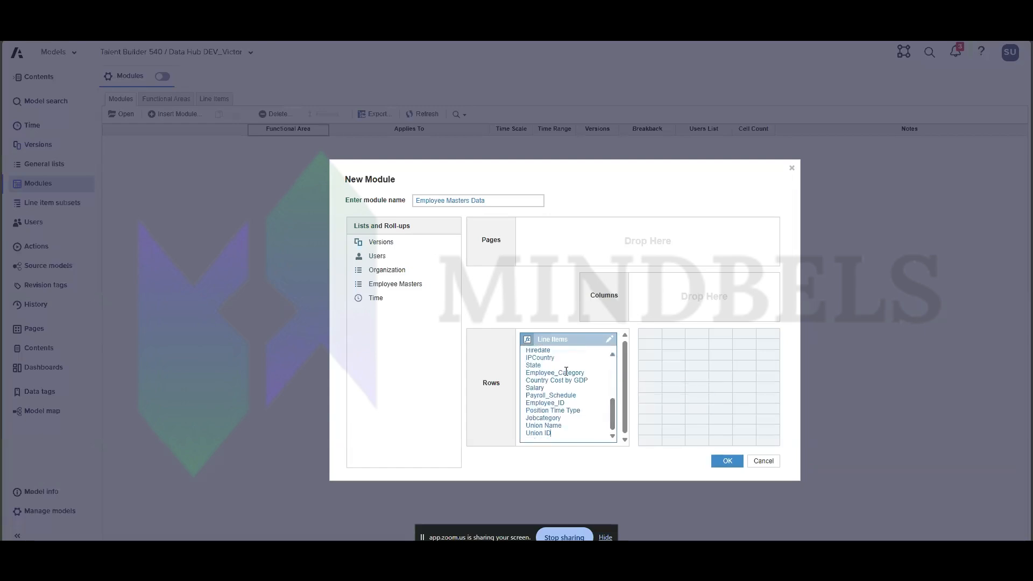
pyautogui.scroll(-8, 567, 372)
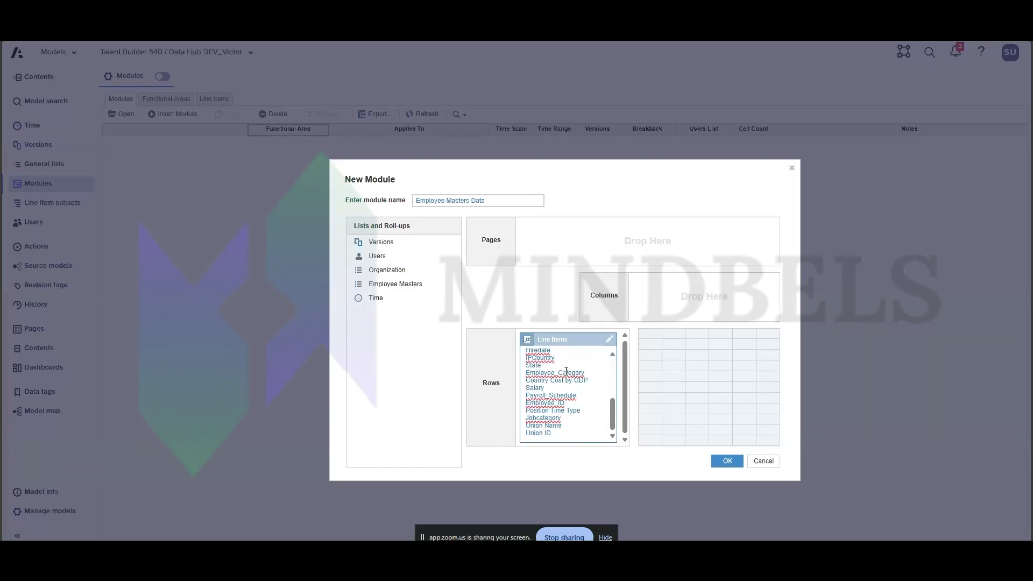
pyautogui.scroll(8, 566, 371)
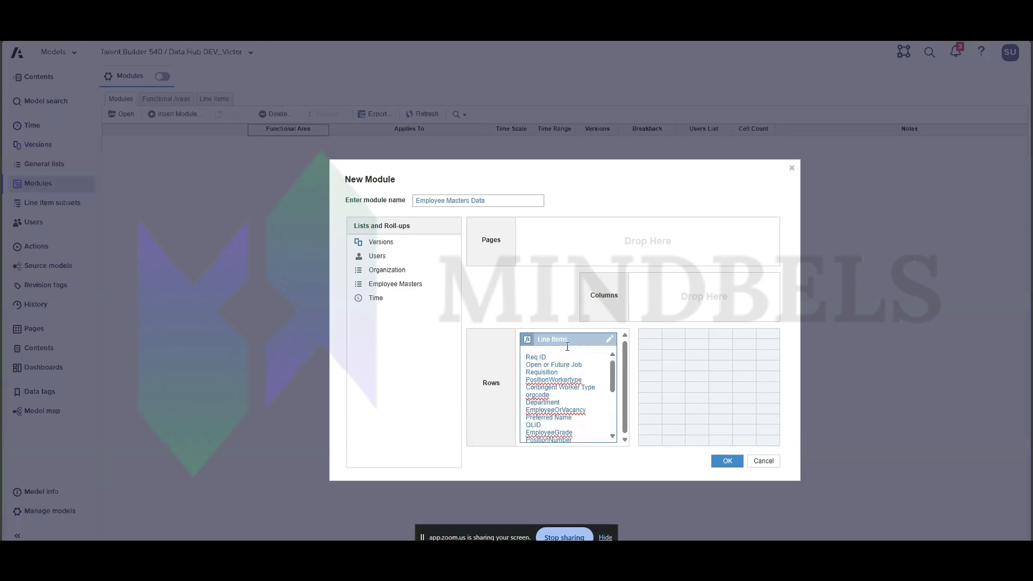
pyautogui.moveTo(565, 340); pyautogui.dragTo(652, 310)
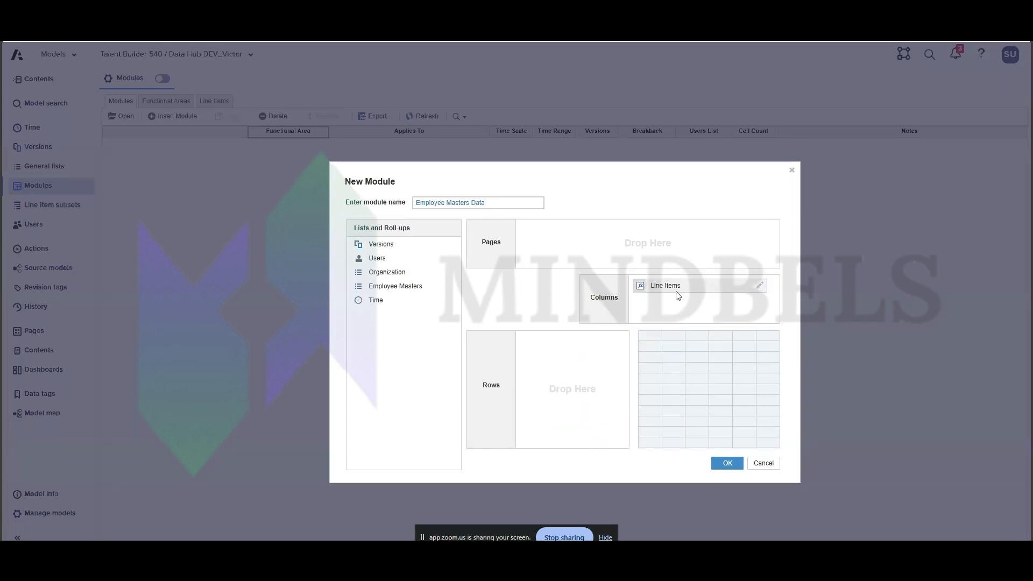
# Go back to the Google Sheet and clear the temporary transposed header list in Z1:Z25.
pyautogui.hotkey('alt', 'Tab')
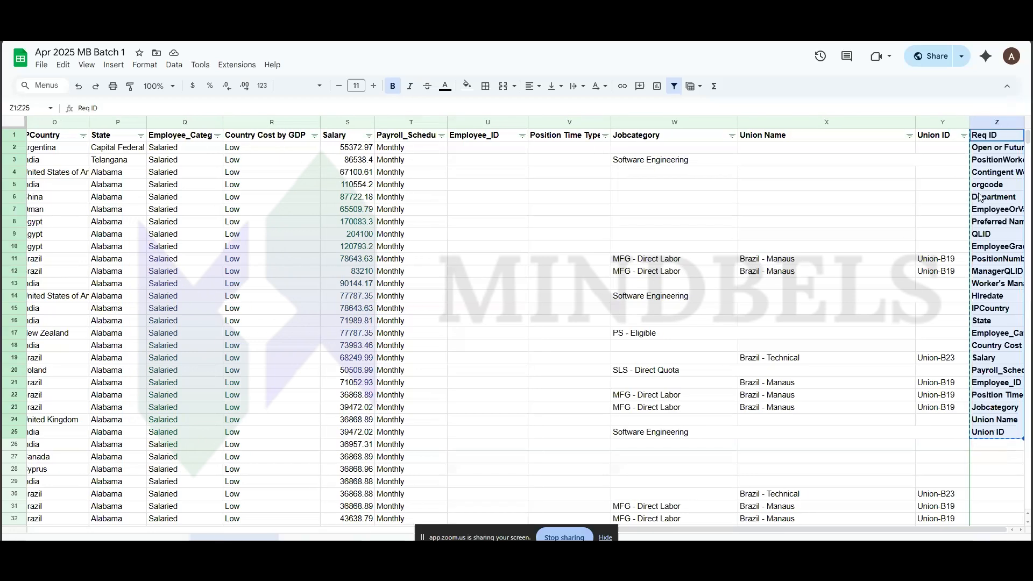
pyautogui.press('Delete')
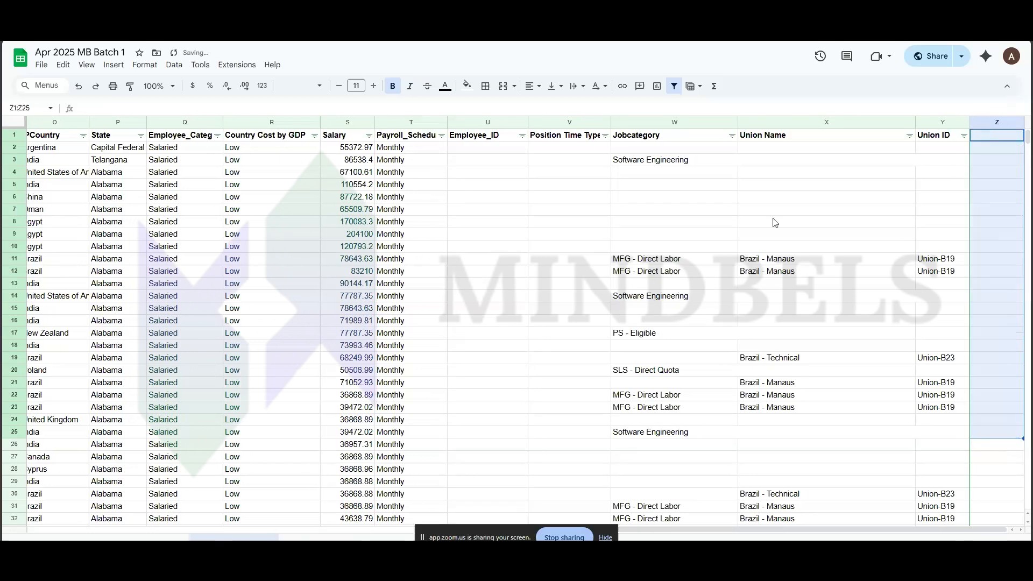
# Look through the source sheet's columns from Req ID to Union ID, including the cleared column Z.
pyautogui.hscroll(-4, 775, 222)
pyautogui.hscroll(-6, 775, 223)
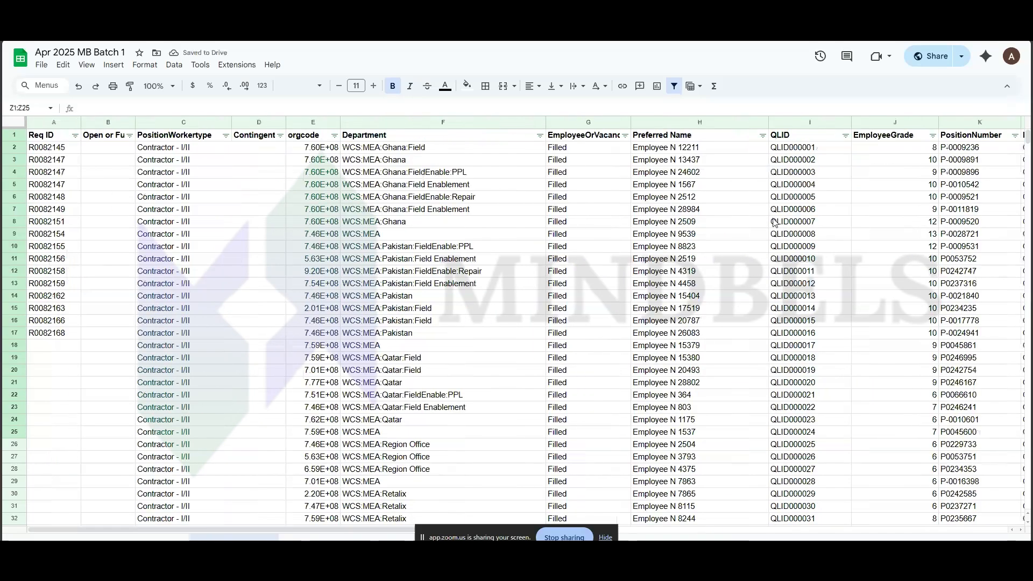
pyautogui.click(426, 263)
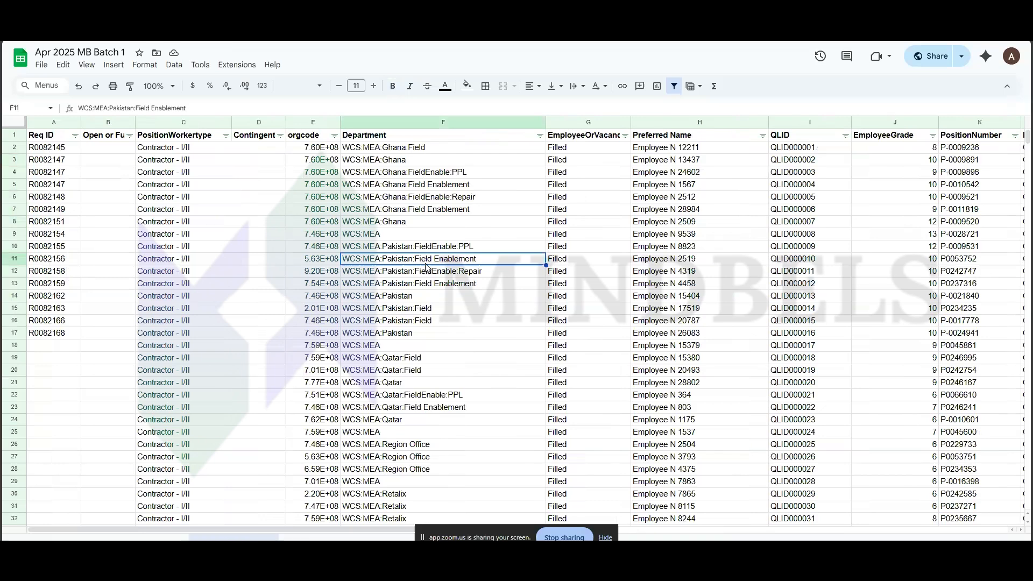
pyautogui.hscroll(5, 426, 266)
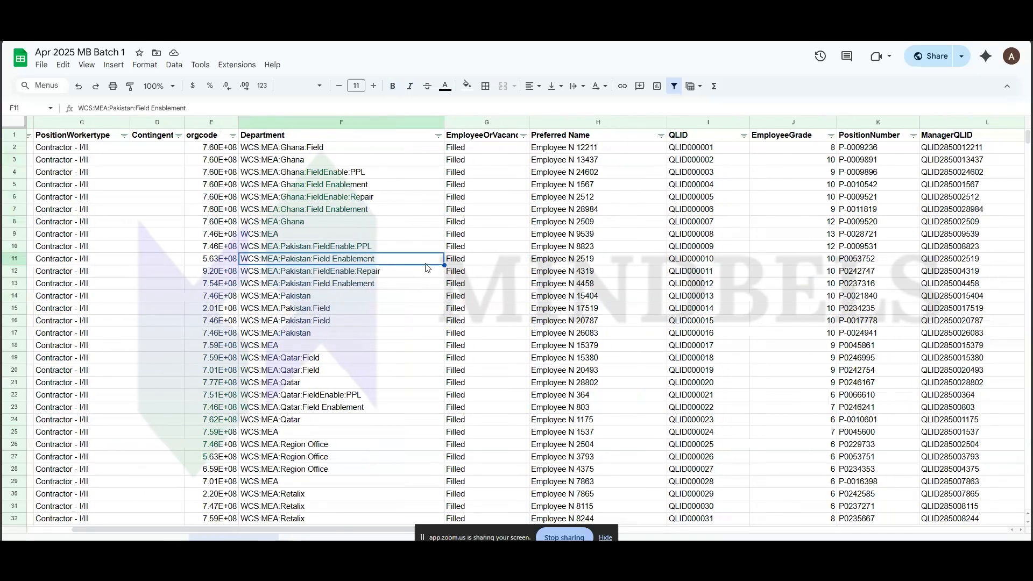
pyautogui.hscroll(6, 426, 267)
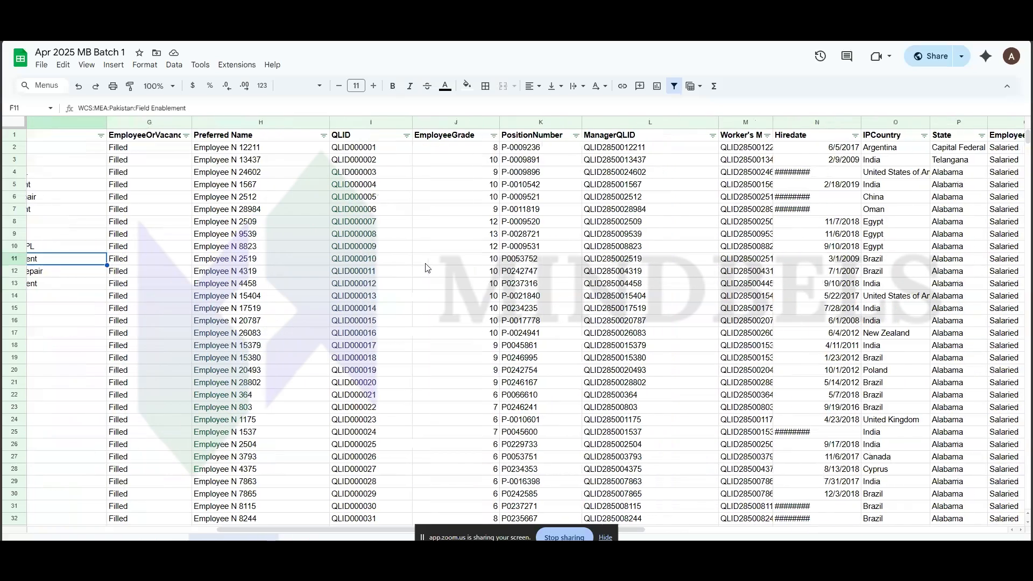
pyautogui.hscroll(3, 426, 267)
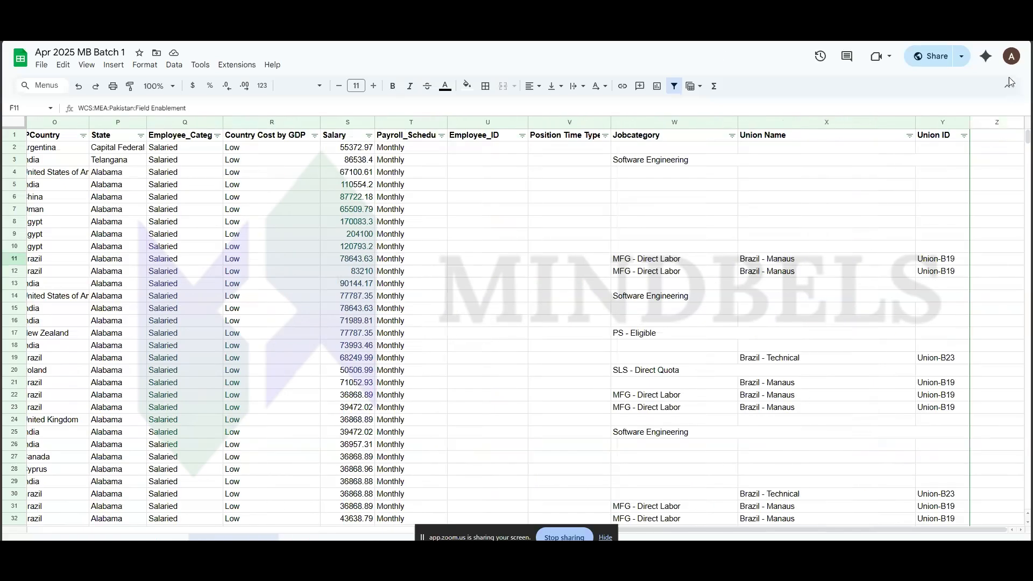
pyautogui.click(999, 137)
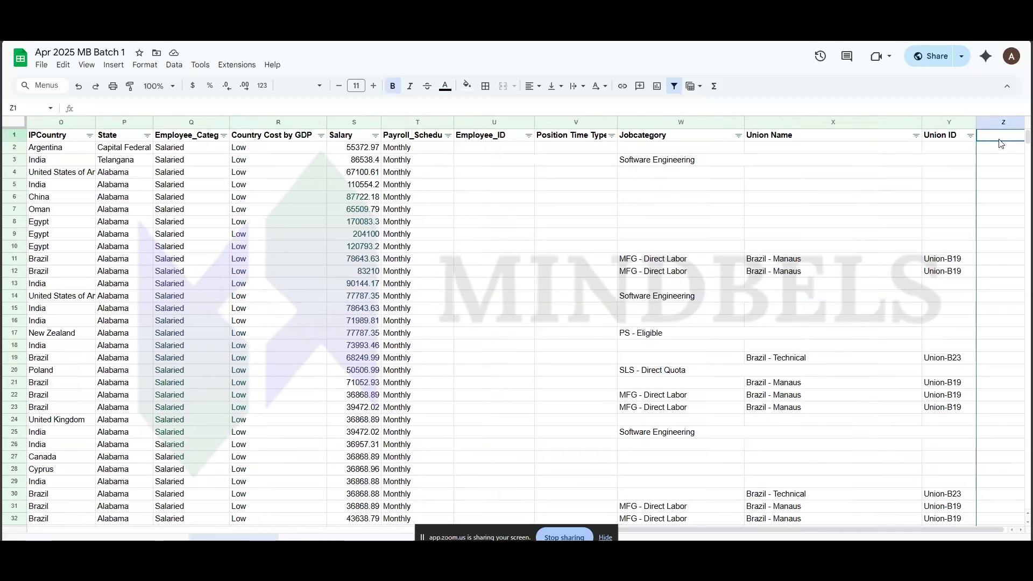
pyautogui.hscroll(-2, 849, 198)
pyautogui.hscroll(-10, 850, 197)
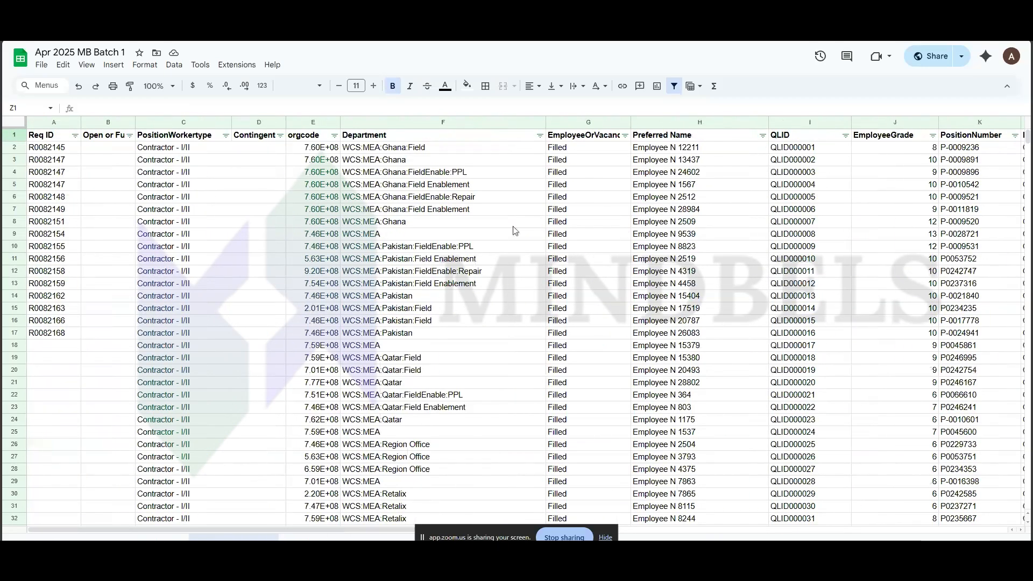
pyautogui.click(54, 136)
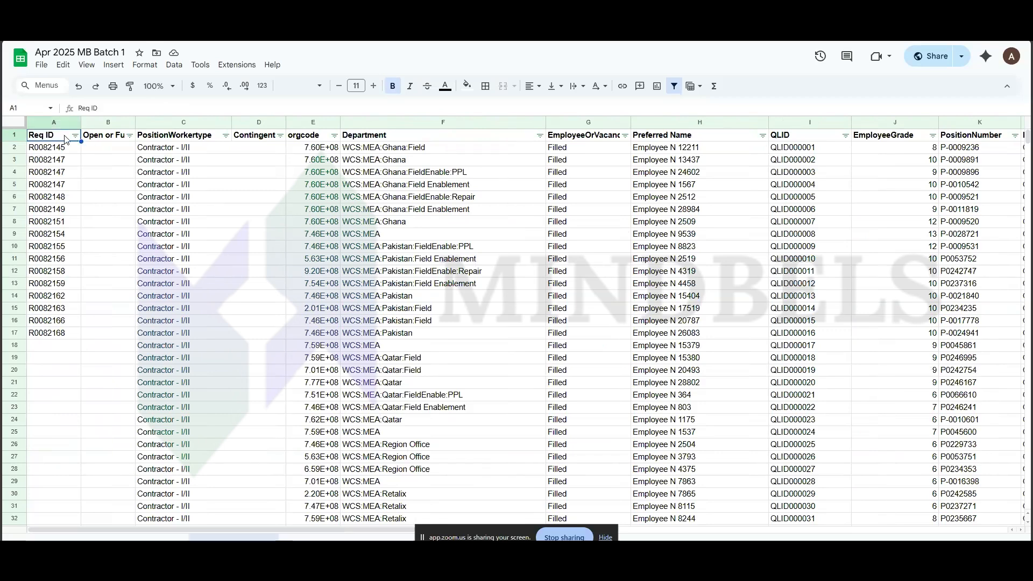
# Return to Anaplan, accept the line item list from Req ID to Union ID, and place the Employee Masters list on the module's rows.
pyautogui.hotkey('alt', 'Tab')
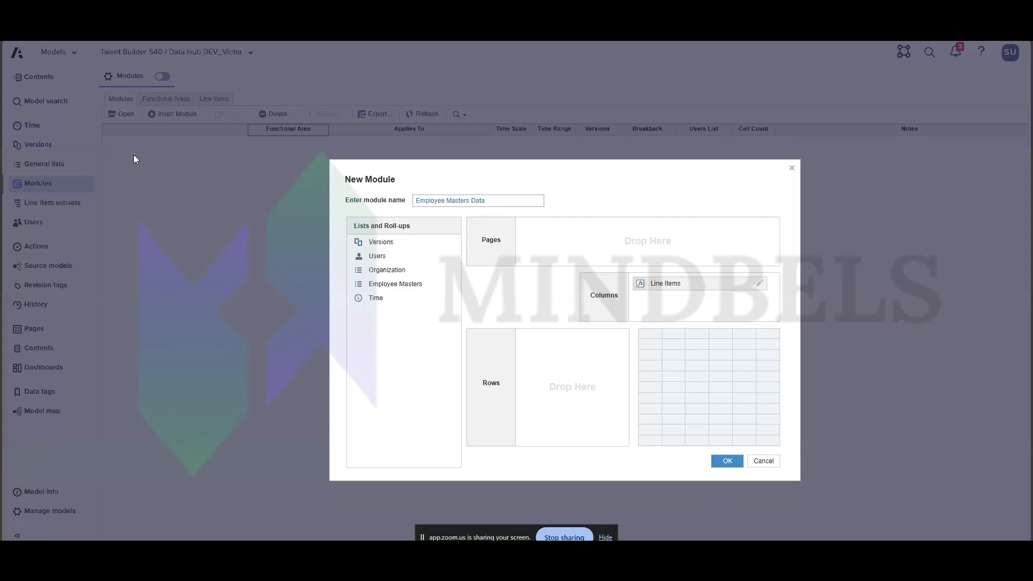
pyautogui.click(760, 285)
pyautogui.write("Req ID Open or Future Job Requisition PositionWorkertype Contingent Worker Type orgcode Department EmployeeOrVacancy Preferred Name QLID EmployeeGrade PositionNumber ManagerQLID Worker's Manager Hiredate IPCountry State Employee_Category Country Cost by GDP Salary Payroll_Schedule Employee_ID Position Time Type Jobcategory Union Name Union ID")
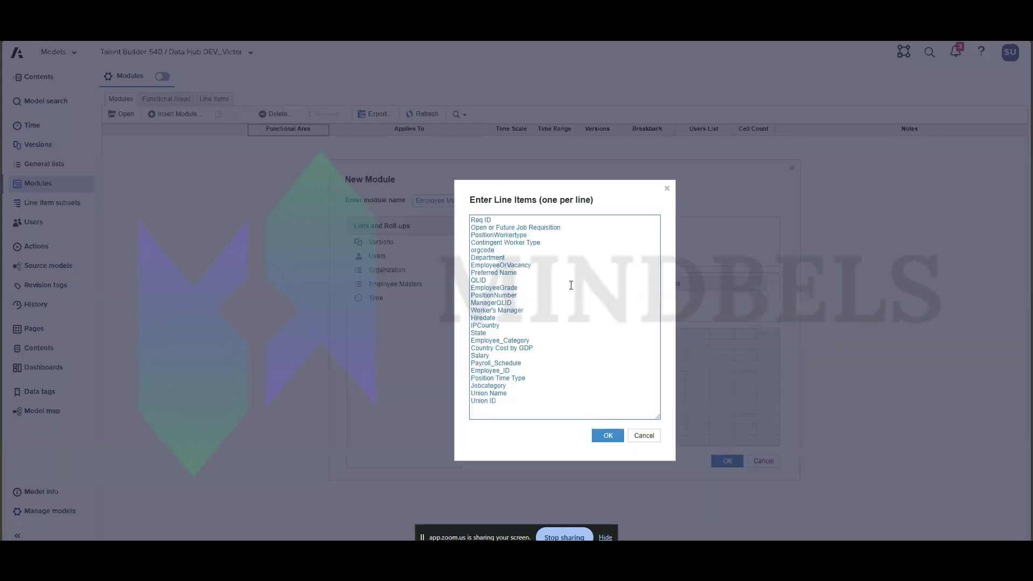
pyautogui.click(500, 219)
pyautogui.moveTo(499, 219); pyautogui.dragTo(470, 220)
pyautogui.click(608, 435)
pyautogui.moveTo(398, 284); pyautogui.dragTo(563, 342)
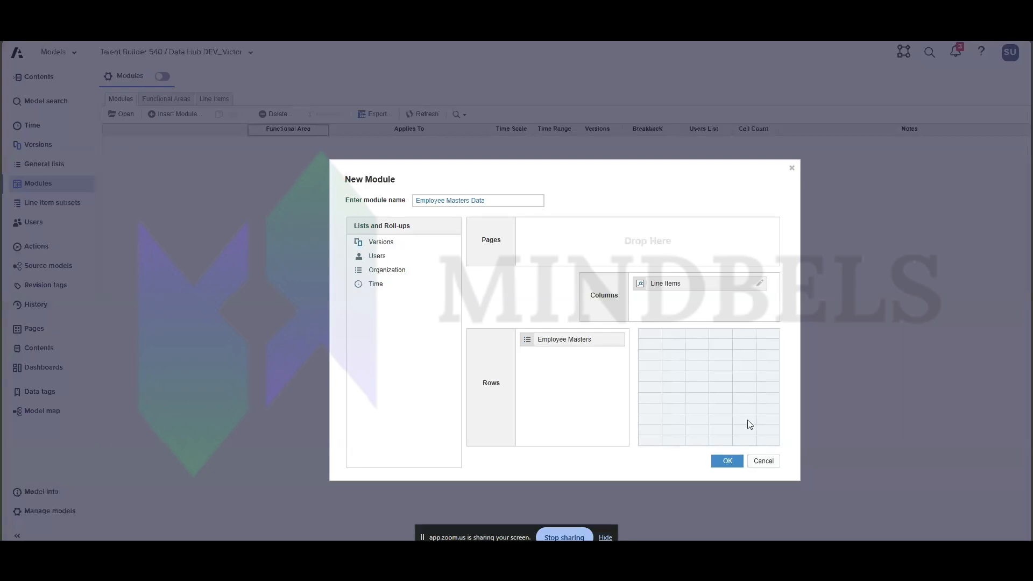
# Check the header row in the Google Sheet, return to Anaplan, and create the Employee Masters Data module.
pyautogui.hotkey('alt', 'Tab')
pyautogui.click(646, 239)
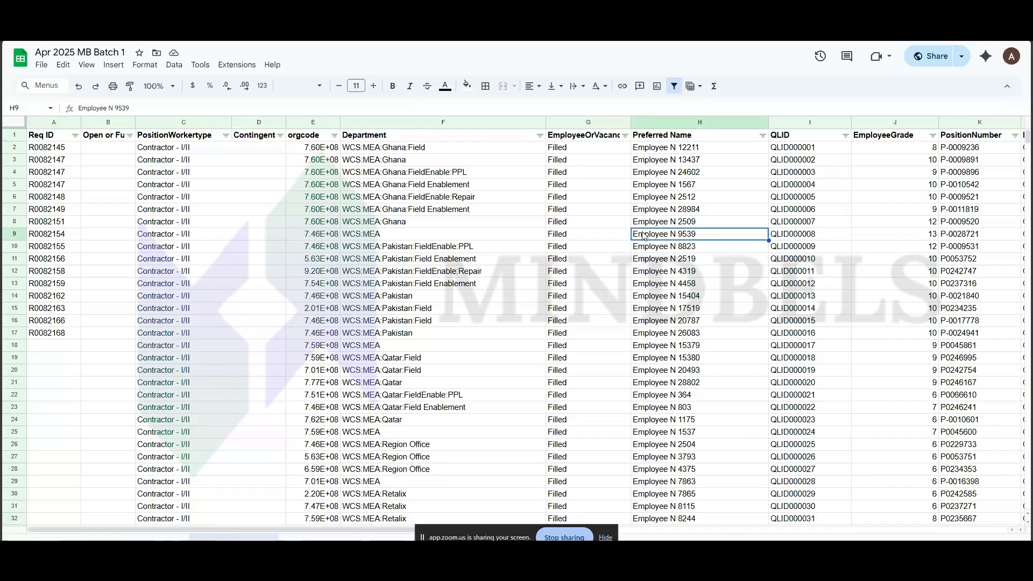
pyautogui.click(515, 198)
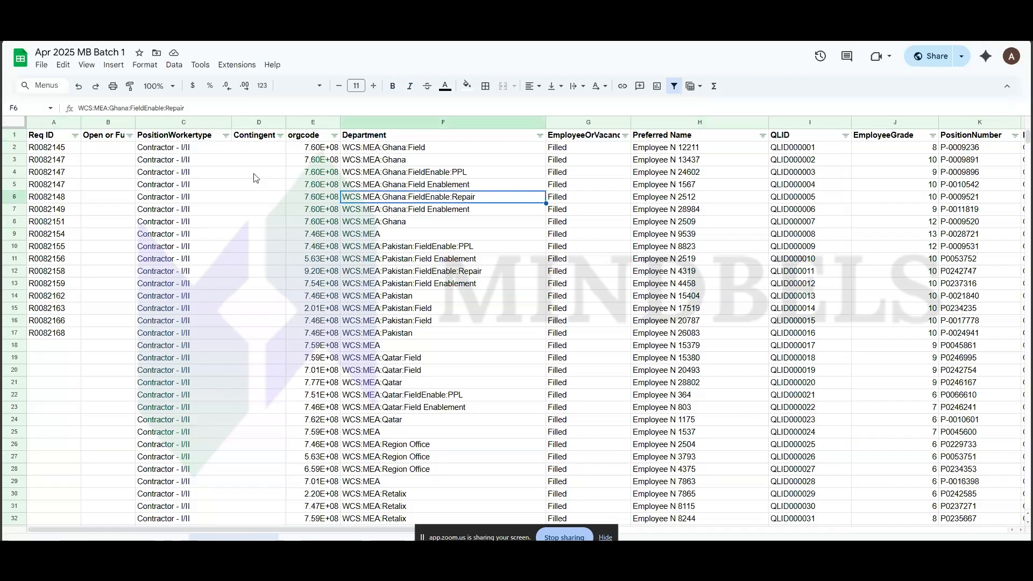
pyautogui.click(16, 135)
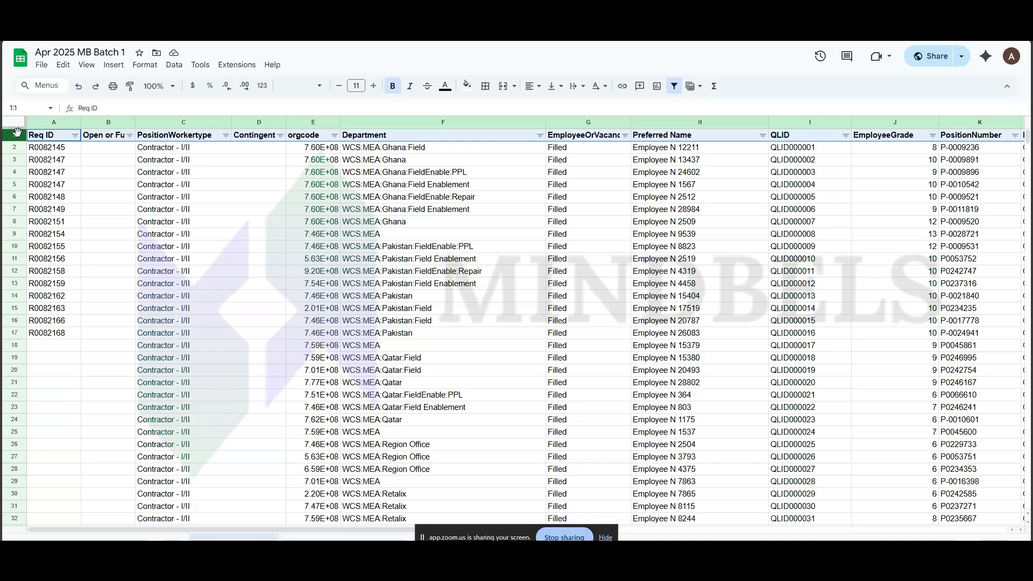
pyautogui.hotkey('alt', 'Tab')
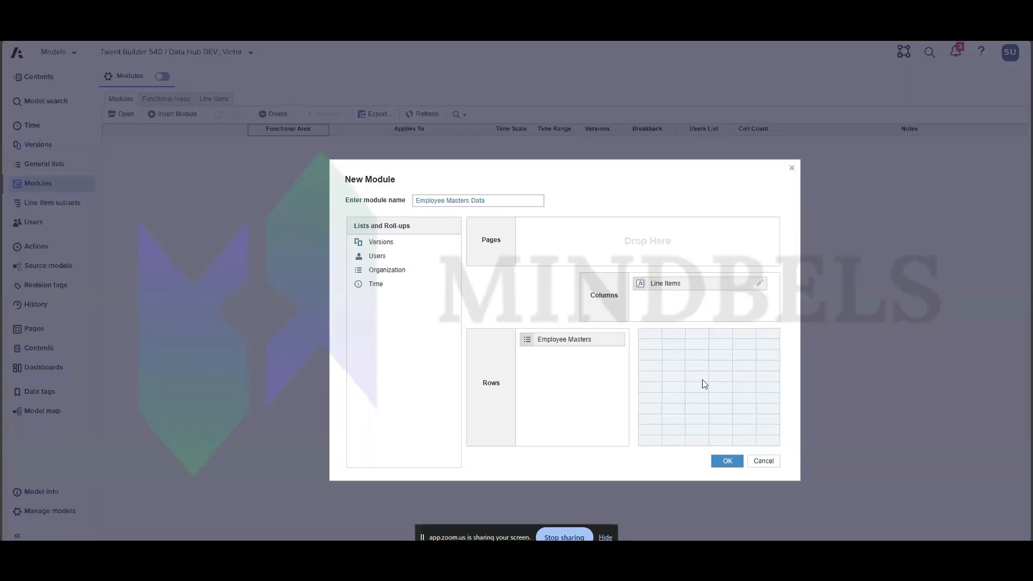
pyautogui.click(727, 460)
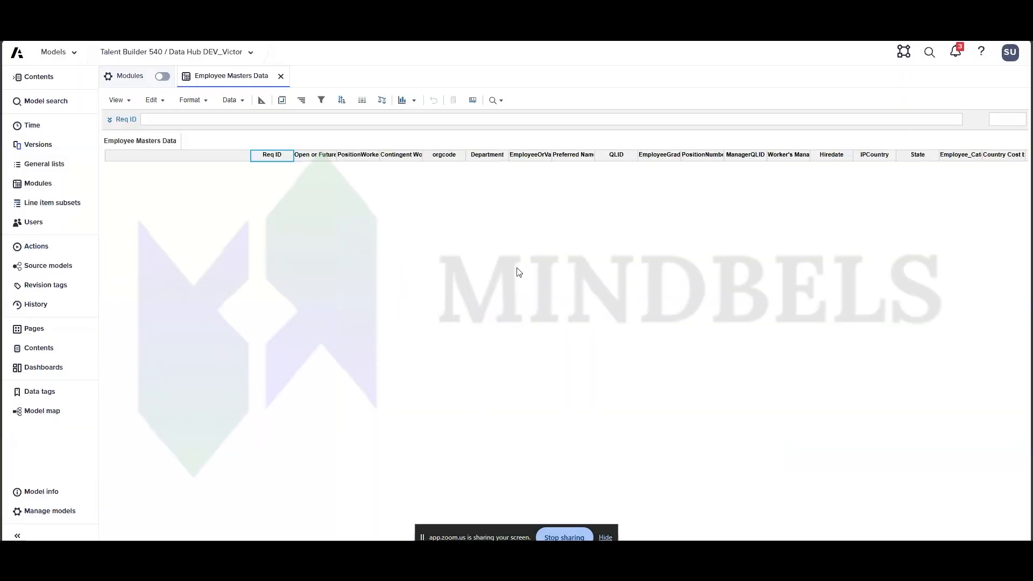
# Wrap the text in the Employee Masters Data column headers to 3 lines.
pyautogui.click(330, 158)
pyautogui.click(353, 160)
pyautogui.click(396, 158)
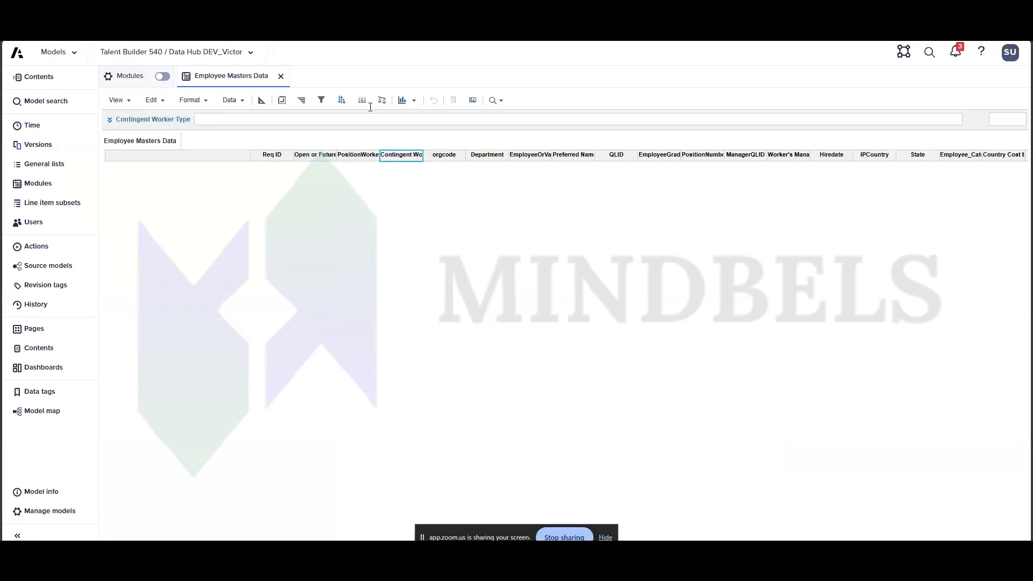
pyautogui.click(192, 100)
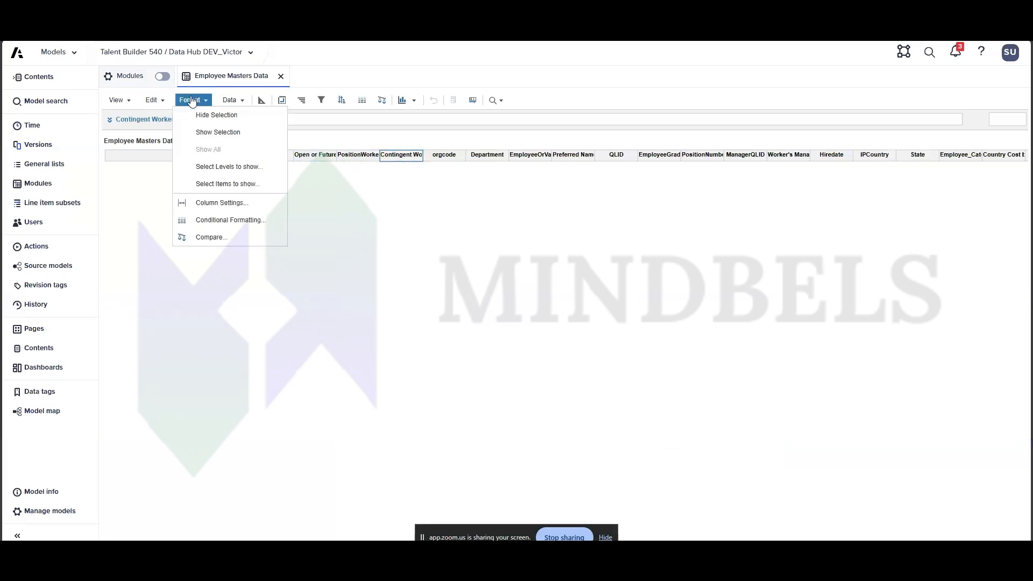
pyautogui.click(225, 203)
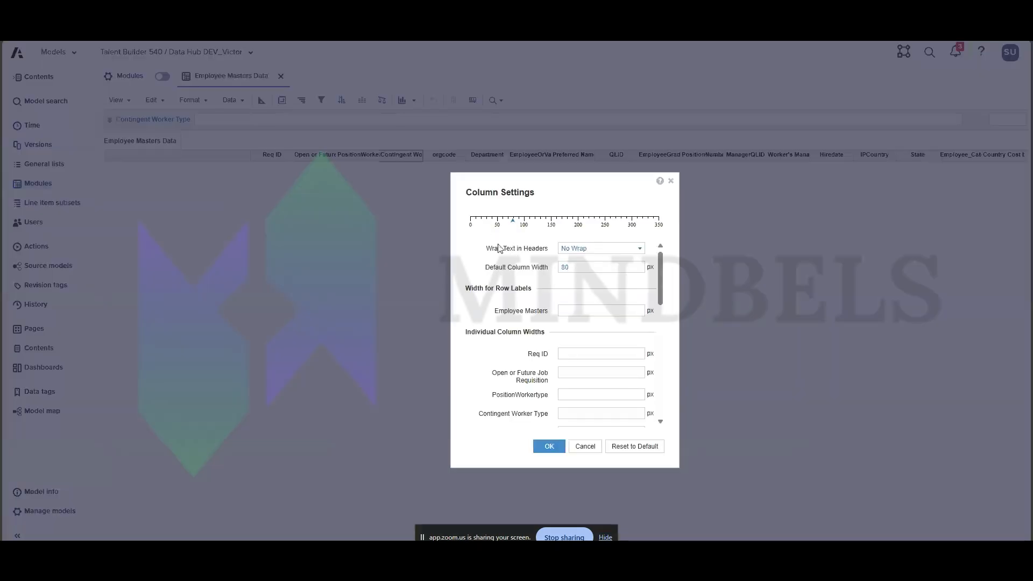
pyautogui.moveTo(572, 249); pyautogui.dragTo(595, 249)
pyautogui.click(643, 251)
pyautogui.click(596, 295)
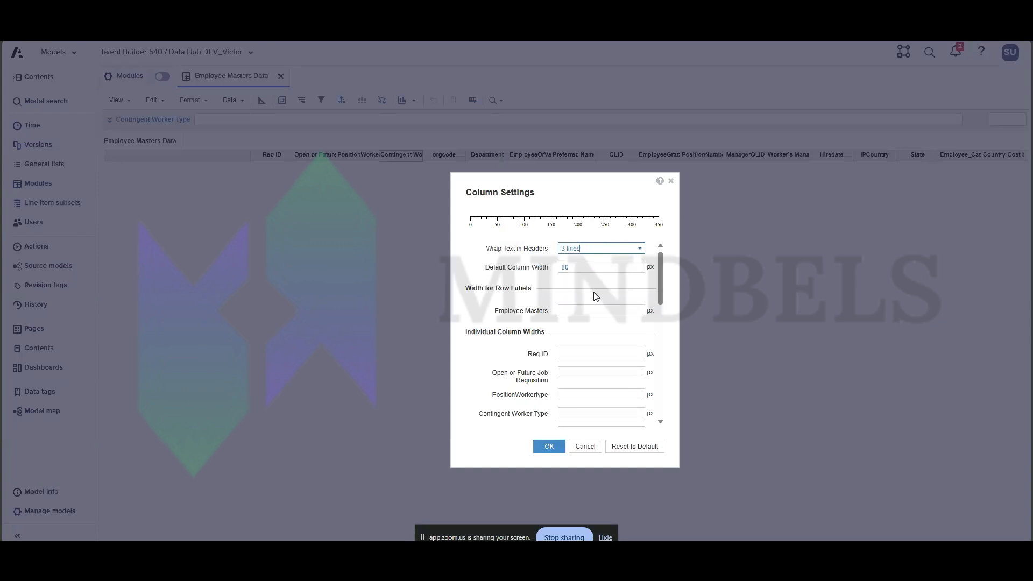
pyautogui.click(550, 446)
pyautogui.moveTo(271, 167); pyautogui.dragTo(882, 172)
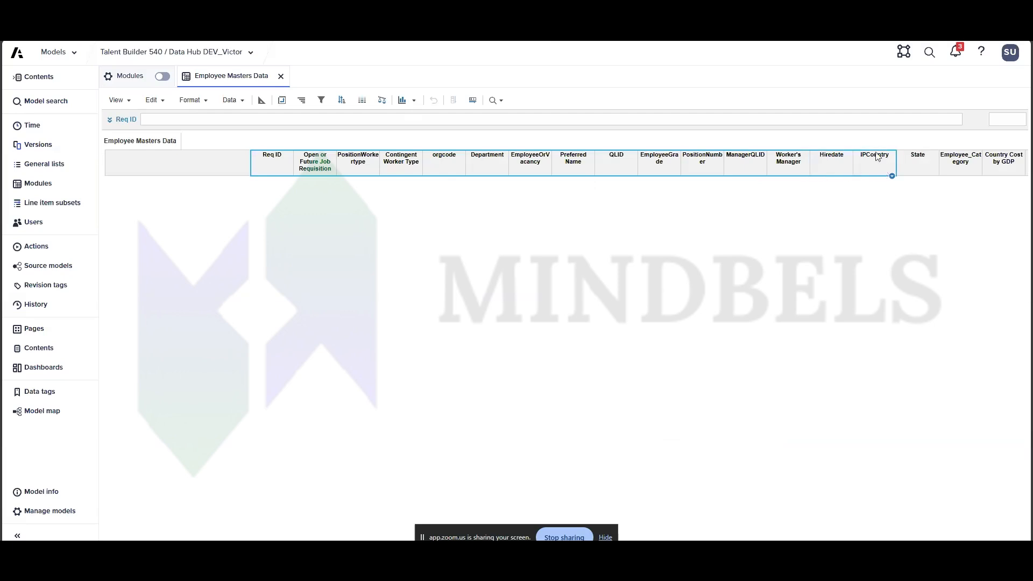
pyautogui.moveTo(350, 167); pyautogui.dragTo(716, 166)
pyautogui.click(711, 166)
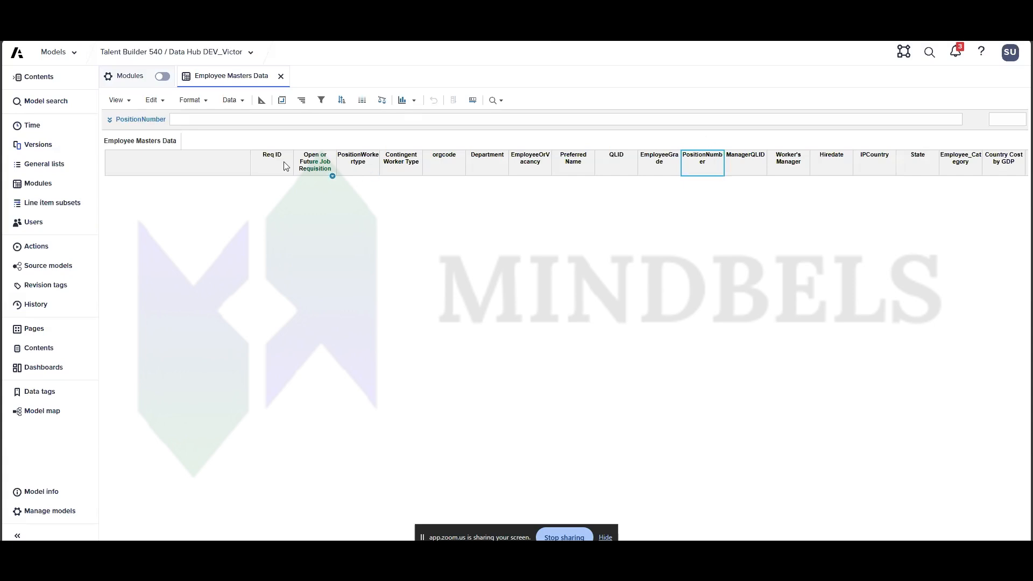
# Save the current view as the default view for the Employee Masters Data module.
pyautogui.click(117, 100)
pyautogui.click(176, 185)
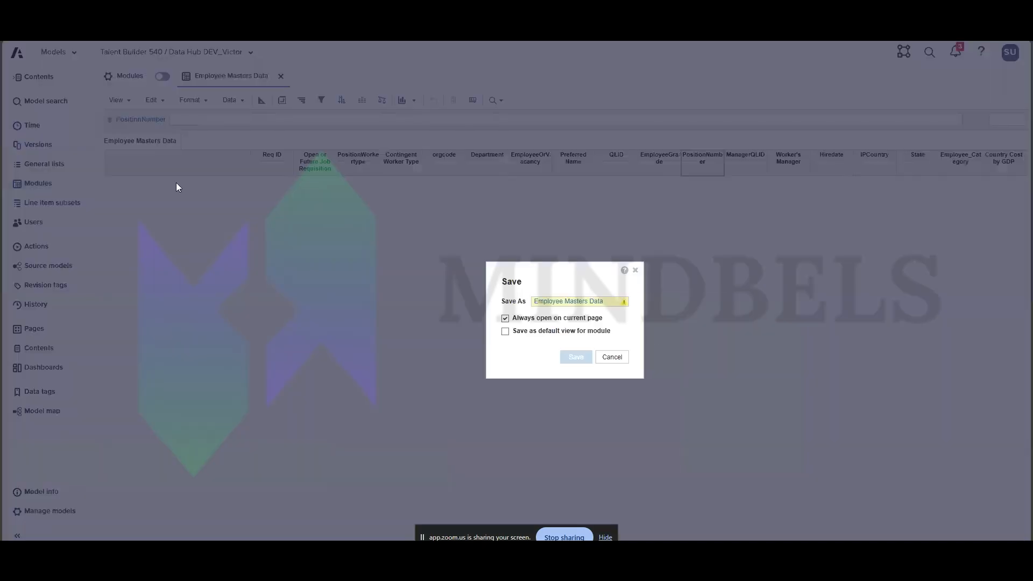
pyautogui.click(506, 331)
pyautogui.click(577, 356)
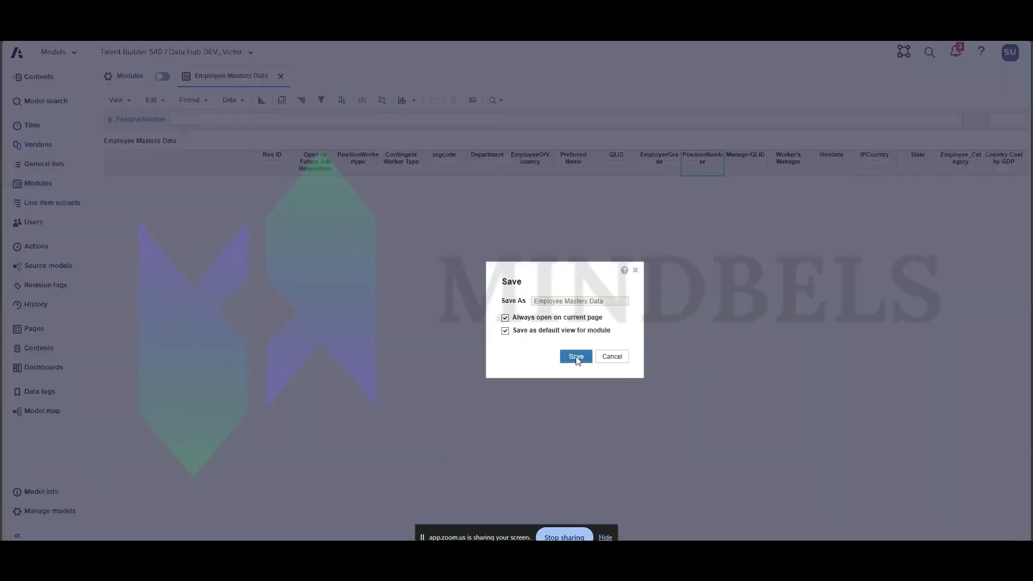
# Open the module's blueprint view and change the Req ID line item's format to Text, accepting the data type change.
pyautogui.hscroll(5, 668, 244)
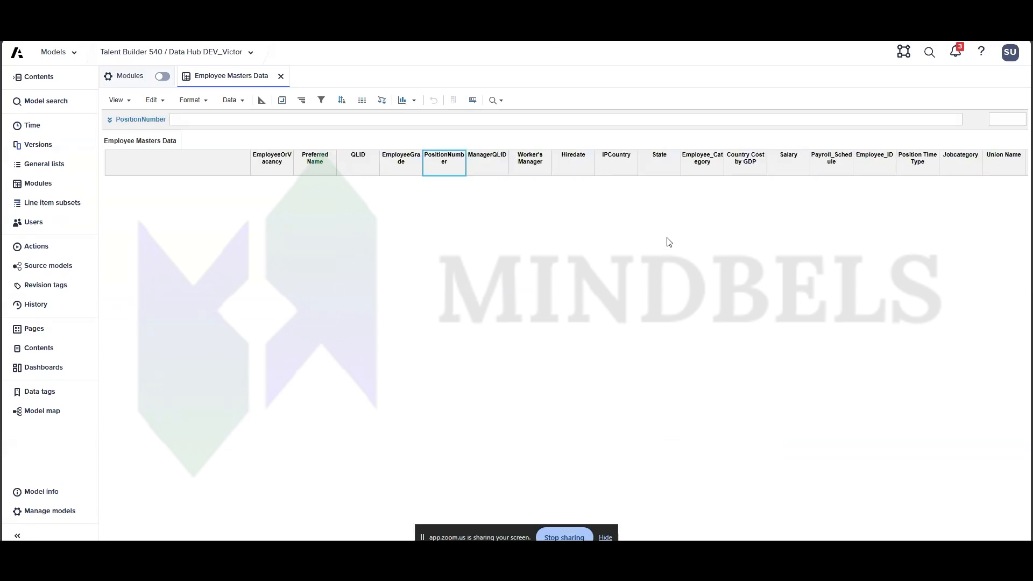
pyautogui.hscroll(1, 668, 242)
pyautogui.hscroll(-7, 669, 243)
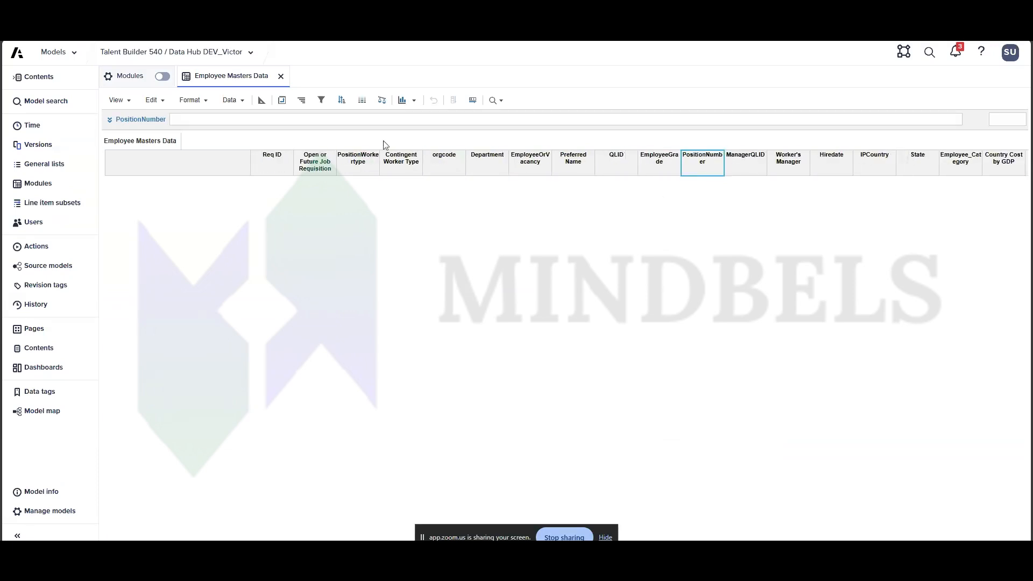
pyautogui.click(321, 160)
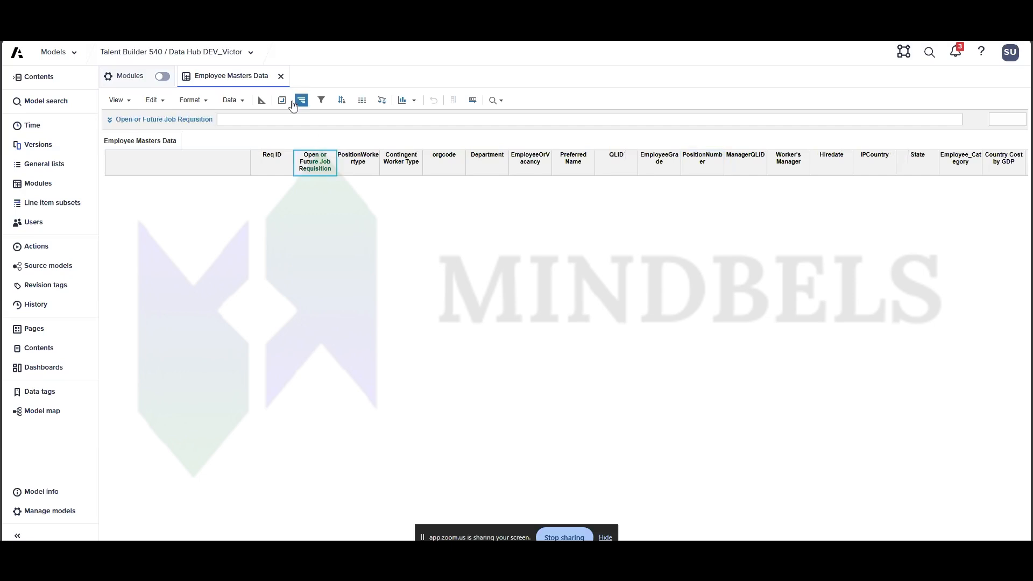
pyautogui.click(263, 101)
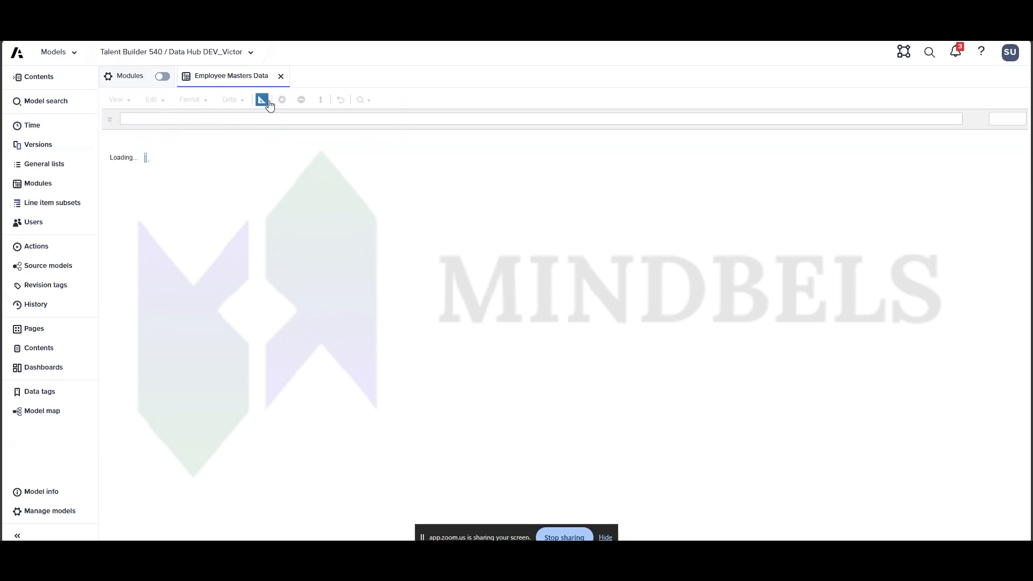
pyautogui.click(266, 178)
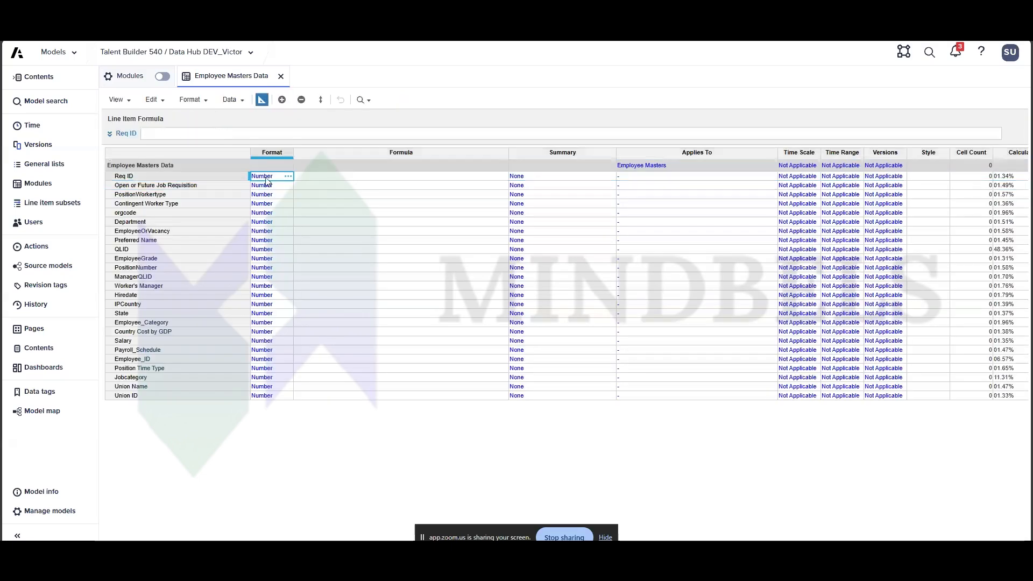
pyautogui.click(287, 175)
pyautogui.click(527, 203)
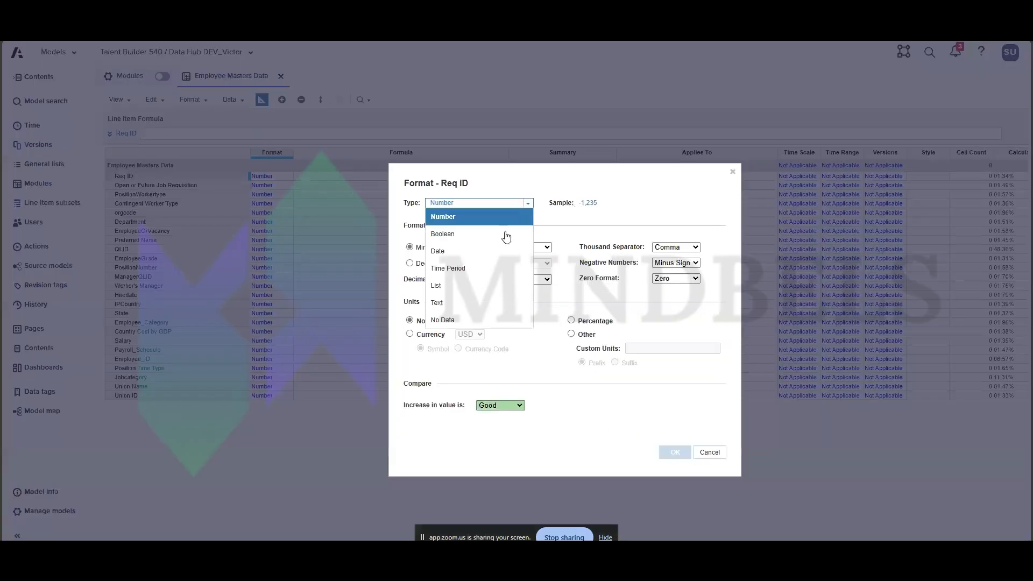
pyautogui.click(473, 301)
pyautogui.click(673, 452)
pyautogui.click(666, 385)
# Copy the Text format from Req ID to all line items from Open or Future Job Requisition to Union ID.
pyautogui.hotkey('ctrl', 'c')
pyautogui.moveTo(283, 185); pyautogui.dragTo(279, 403)
pyautogui.hotkey('ctrl', 'v')
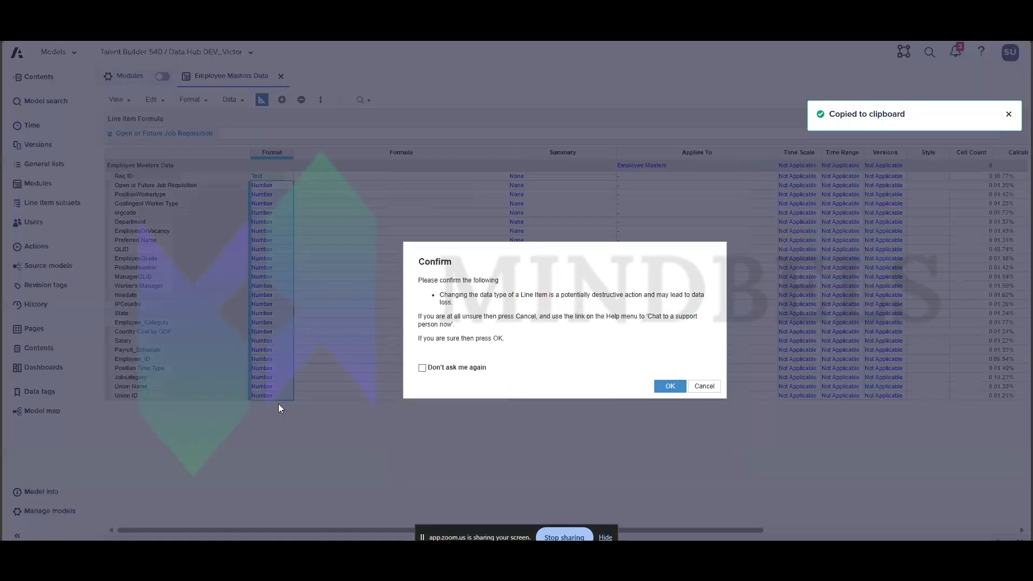
pyautogui.click(672, 387)
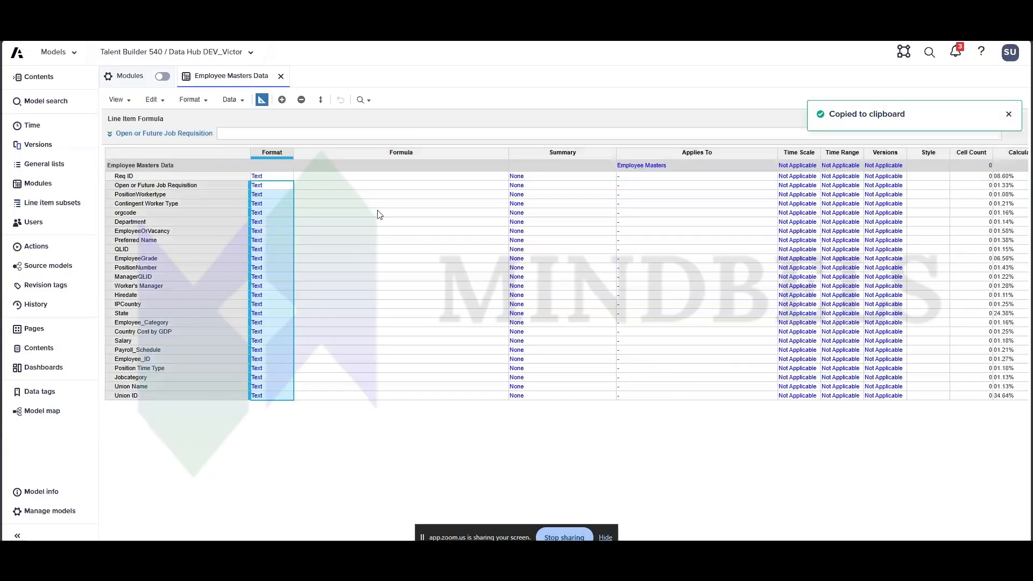
pyautogui.click(198, 178)
pyautogui.moveTo(198, 178); pyautogui.dragTo(198, 239)
pyautogui.moveTo(166, 165); pyautogui.dragTo(162, 231)
pyautogui.moveTo(173, 257); pyautogui.dragTo(180, 275)
# Change the Hiredate line item's format to Date and accept the data type change.
pyautogui.click(149, 295)
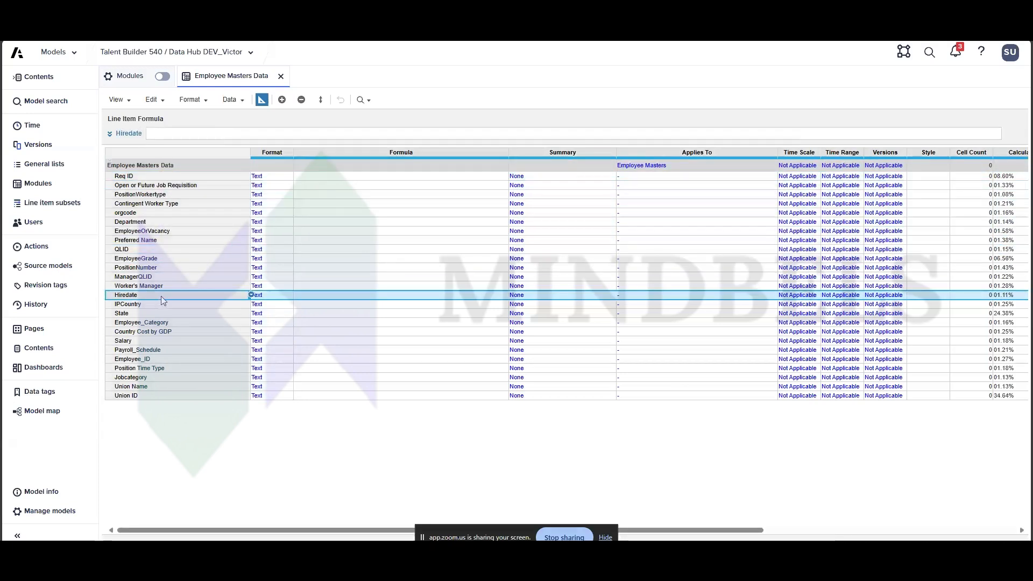
pyautogui.click(267, 296)
pyautogui.click(288, 296)
pyautogui.click(510, 203)
pyautogui.click(475, 260)
pyautogui.click(673, 451)
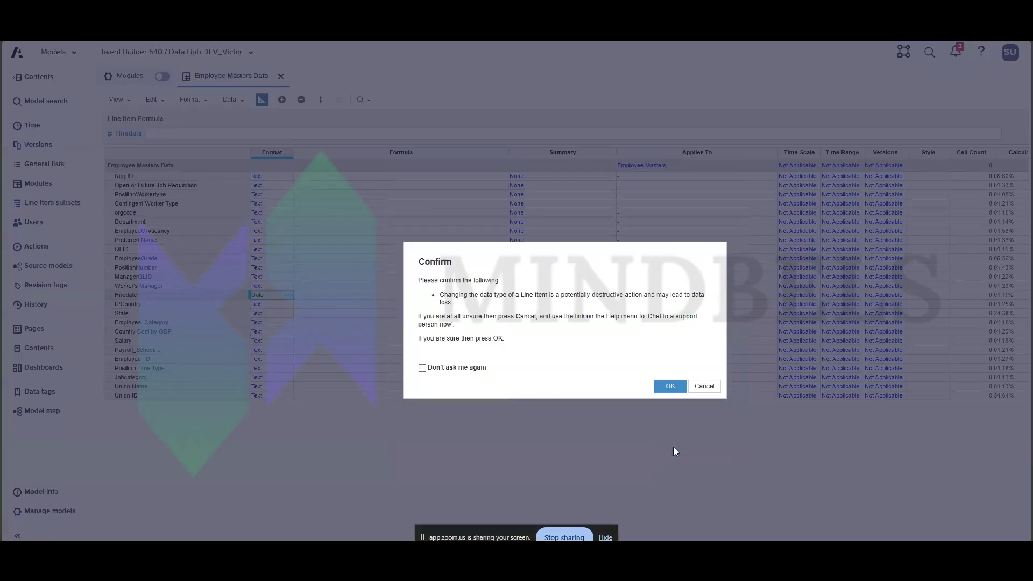
pyautogui.click(670, 387)
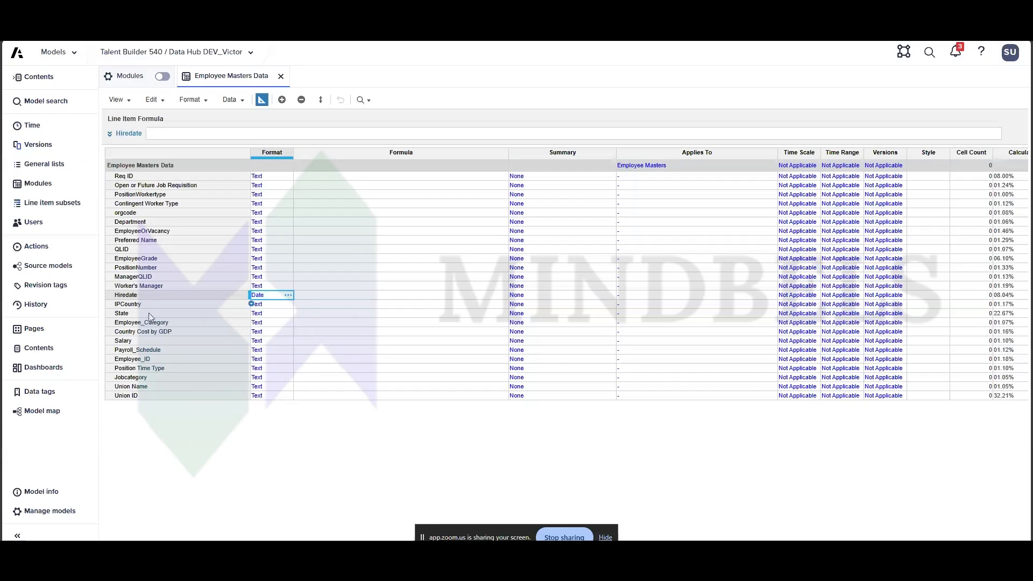
# Set the Salary line item's format to Number with 2 decimal places and USD currency shown as currency code, accepting the data type change.
pyautogui.click(257, 341)
pyautogui.click(288, 340)
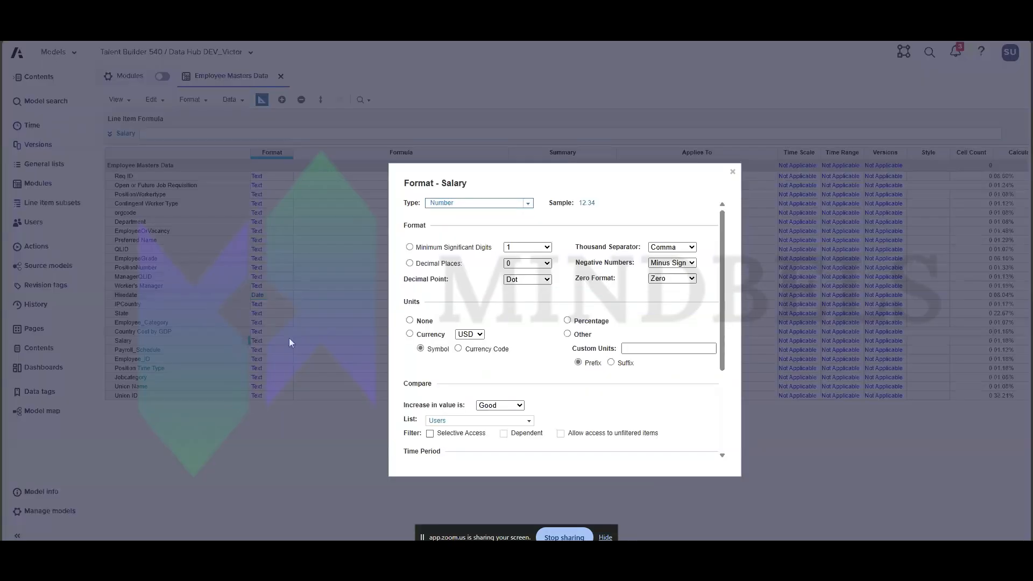
pyautogui.click(532, 207)
pyautogui.click(502, 219)
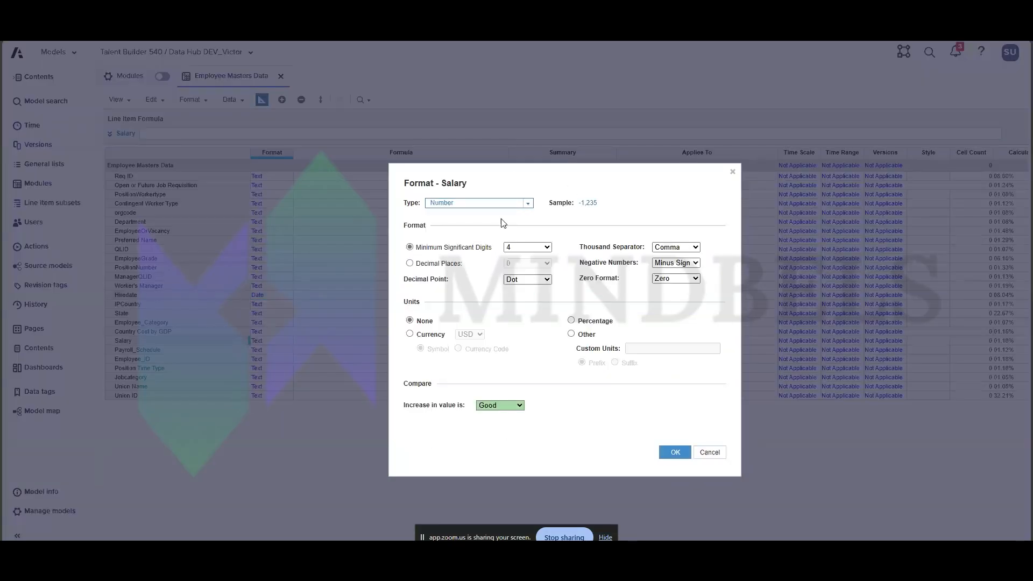
pyautogui.click(410, 263)
pyautogui.click(539, 265)
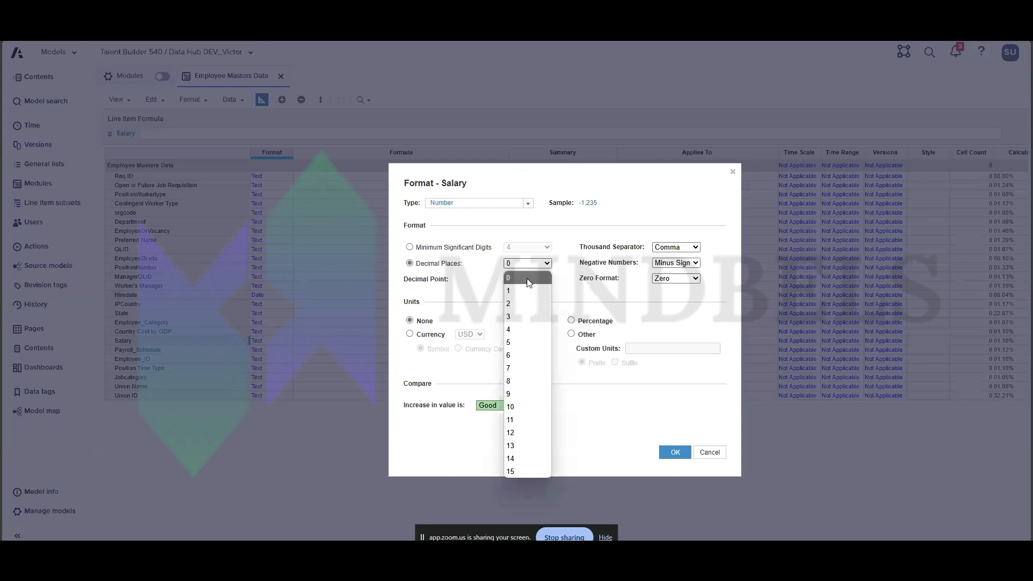
pyautogui.click(516, 304)
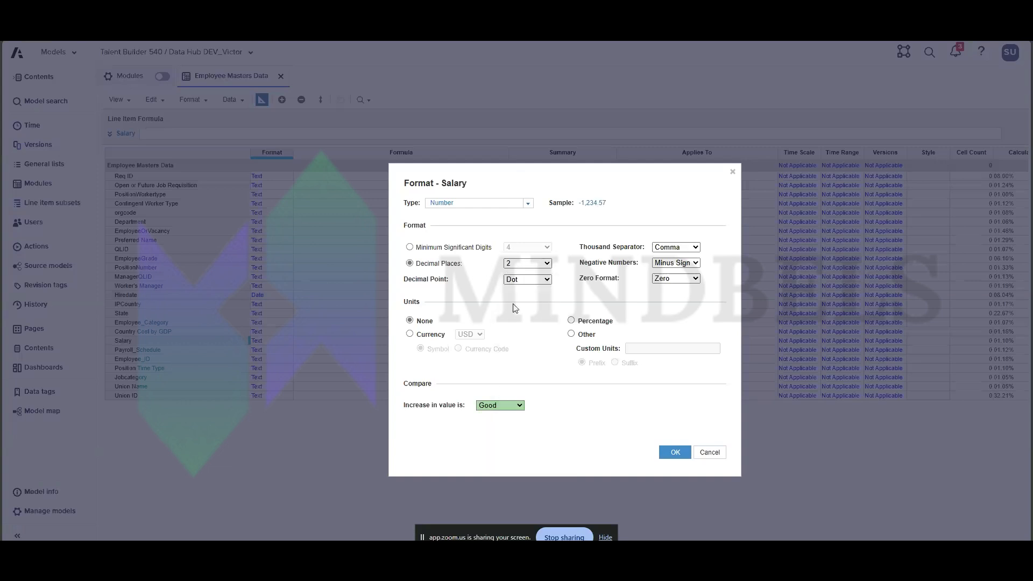
pyautogui.click(410, 334)
pyautogui.click(459, 349)
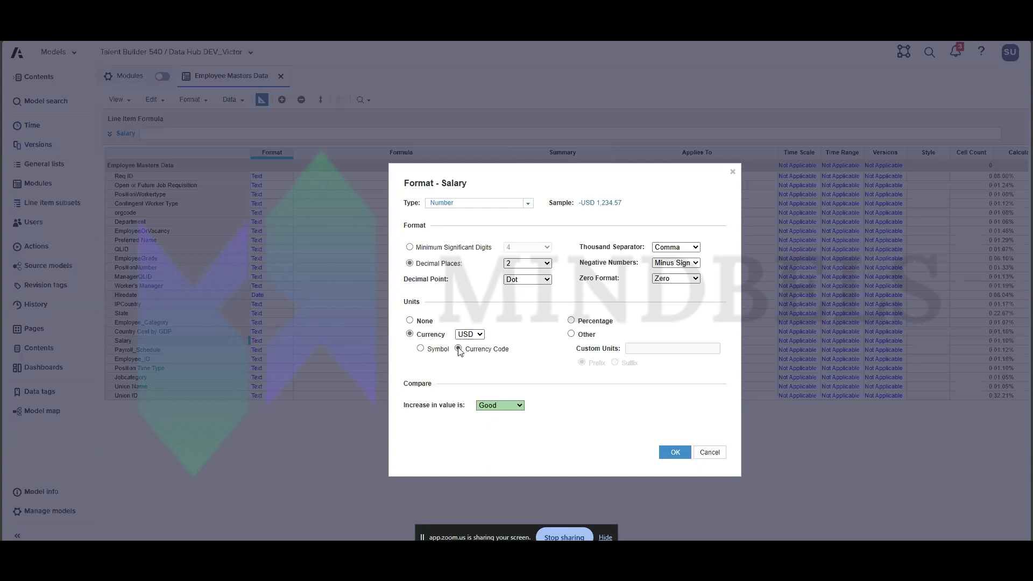
pyautogui.click(674, 451)
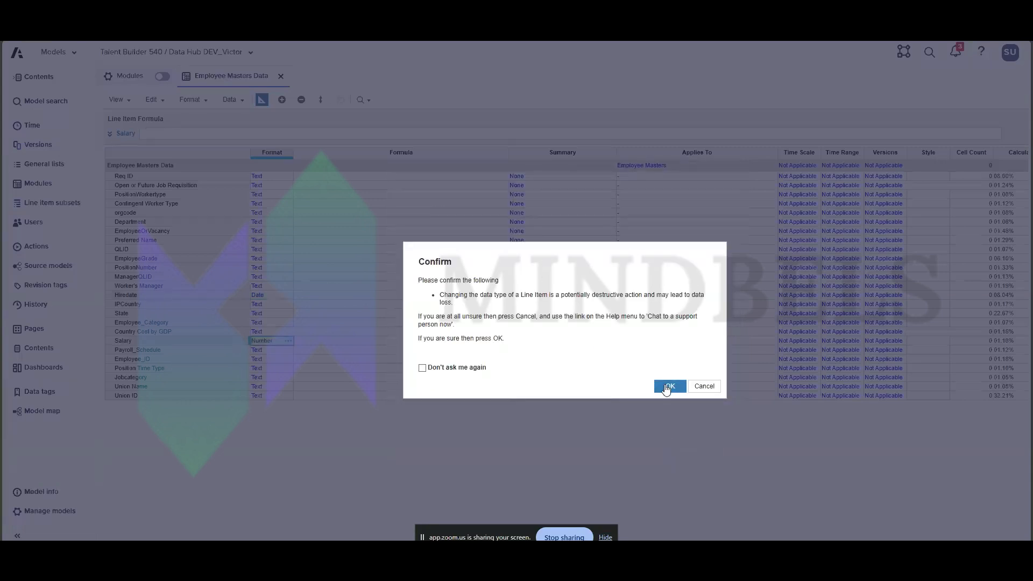
pyautogui.click(669, 386)
# Save the Employee Masters Data grid view as the module's default view, always opening on the current page.
pyautogui.click(261, 100)
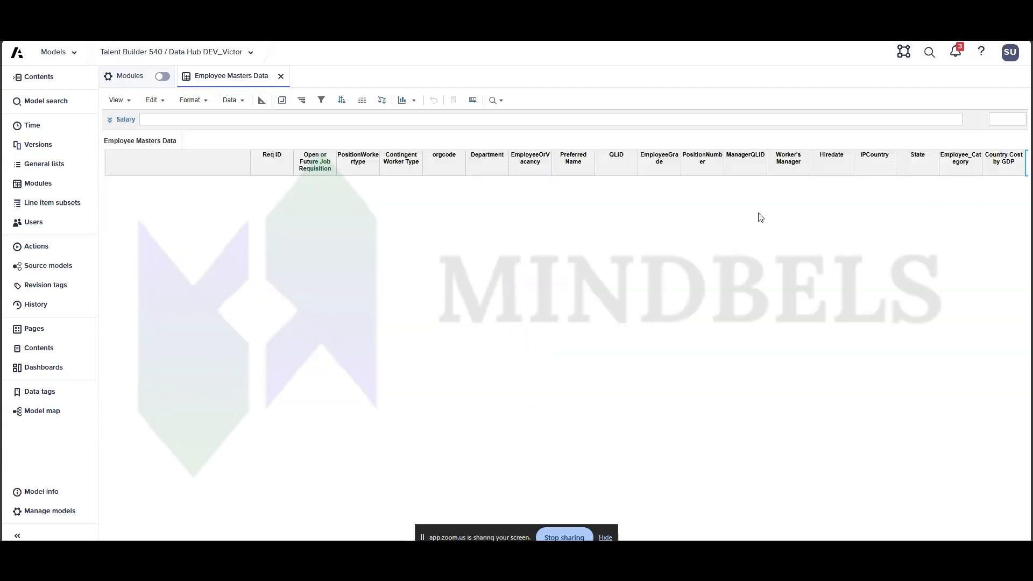
pyautogui.click(261, 100)
pyautogui.moveTo(188, 351); pyautogui.dragTo(187, 389)
pyautogui.click(188, 389)
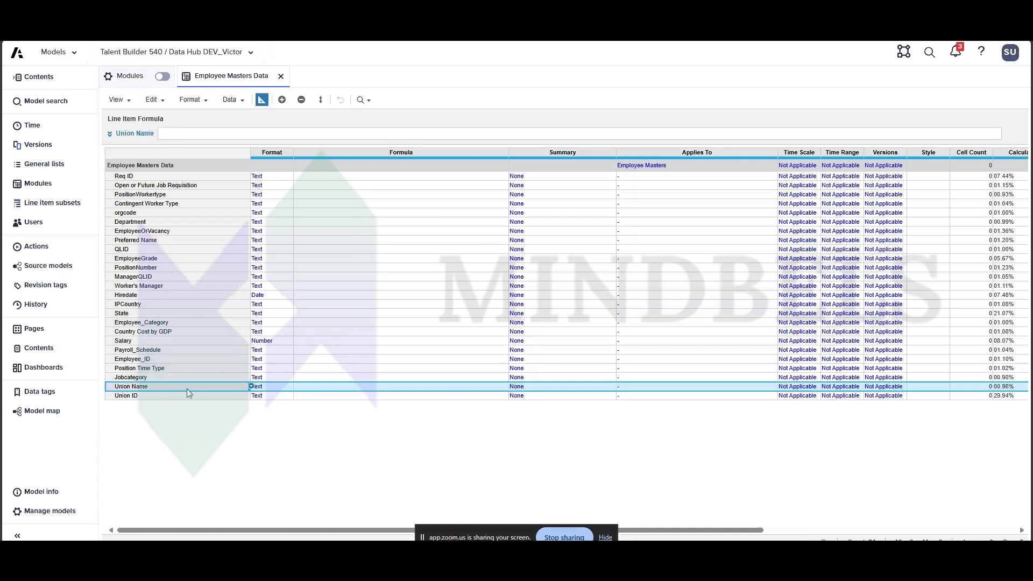
pyautogui.click(262, 101)
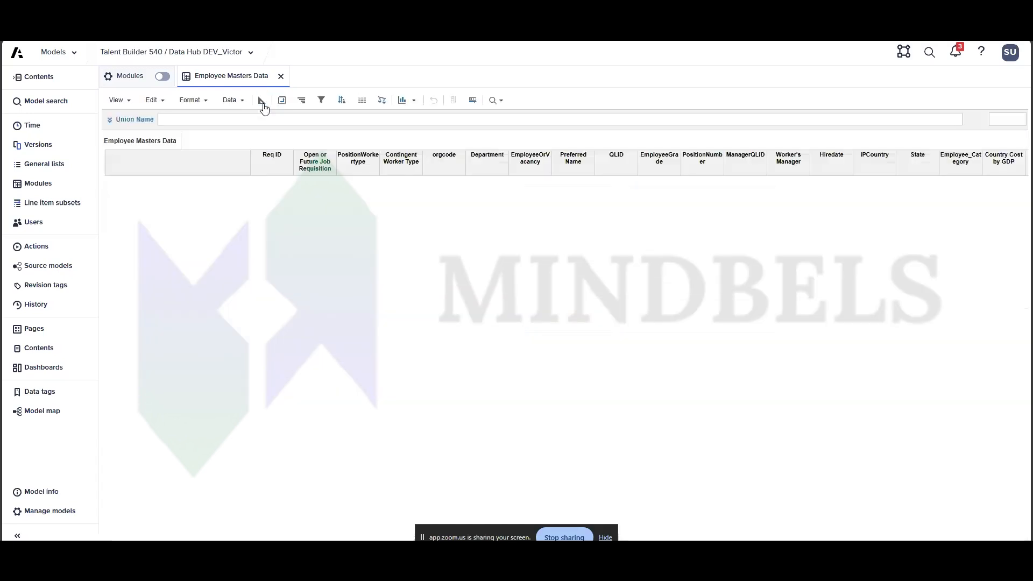
pyautogui.click(335, 162)
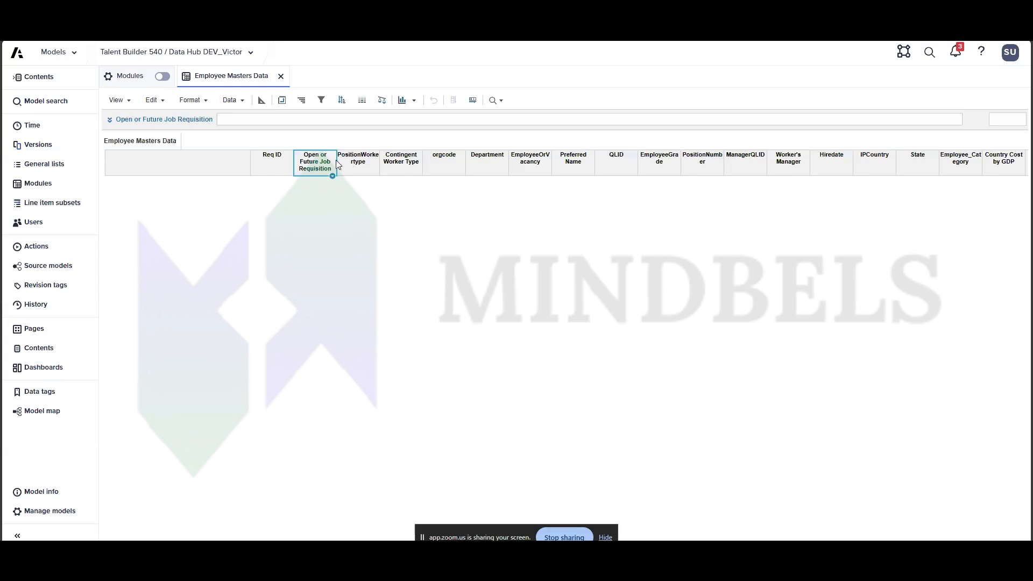
pyautogui.click(119, 101)
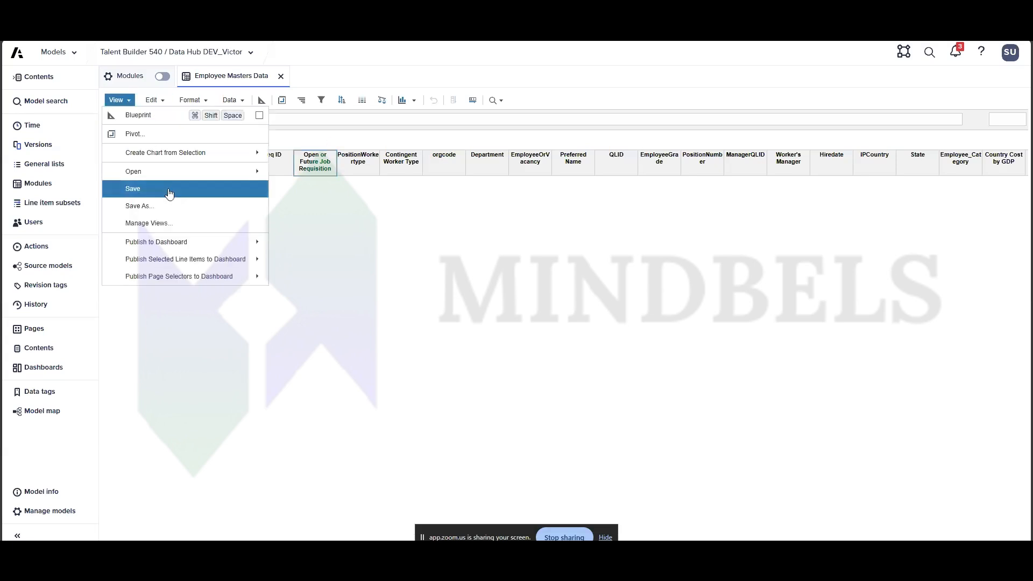
pyautogui.click(135, 187)
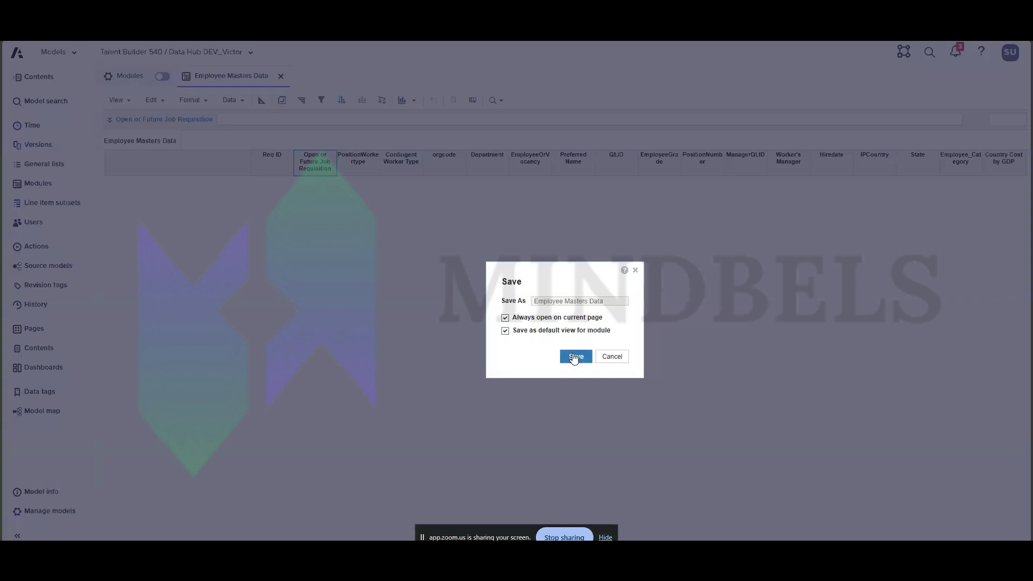
pyautogui.click(574, 357)
# Close the Employee Masters Data module and reopen it from the model's modules to check its default view.
pyautogui.moveTo(288, 161); pyautogui.dragTo(794, 157)
pyautogui.click(795, 156)
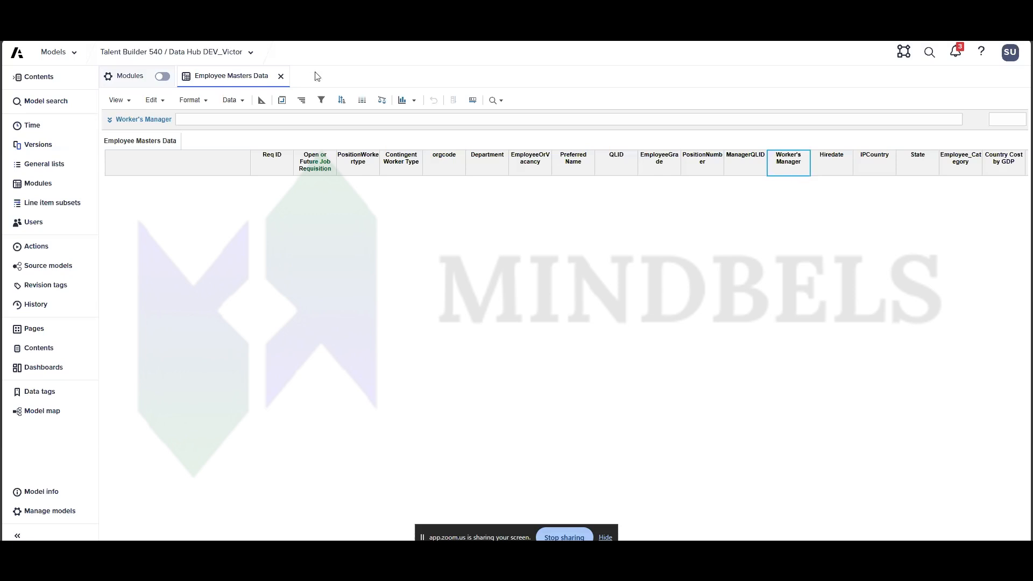
pyautogui.click(281, 76)
pyautogui.click(132, 138)
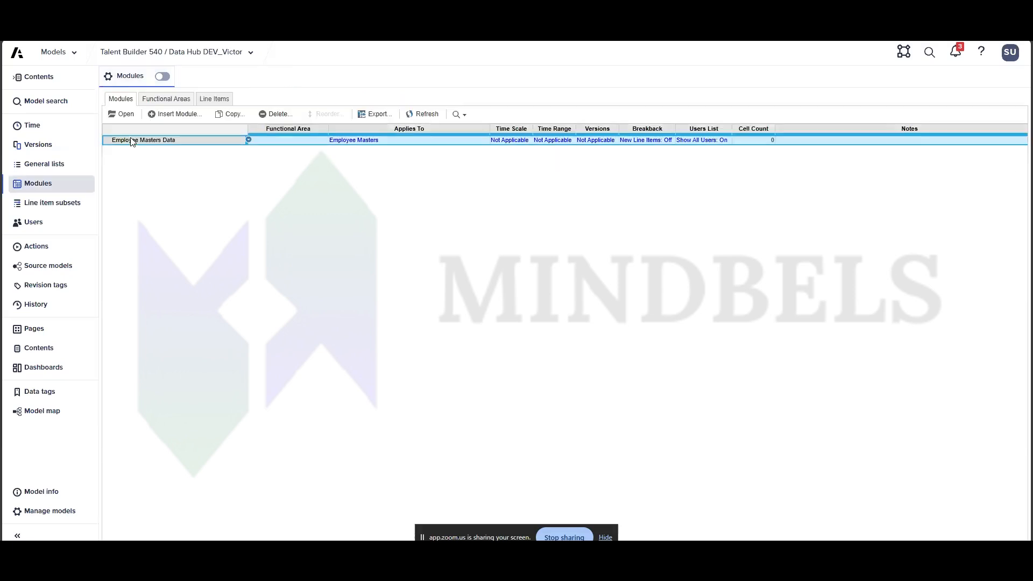
pyautogui.click(122, 113)
pyautogui.click(505, 167)
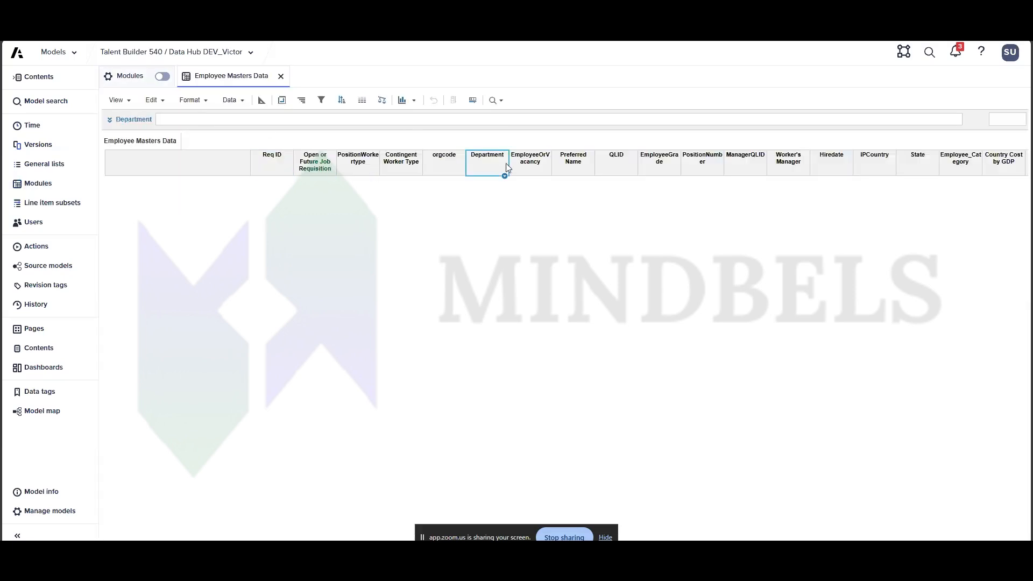
# Open the Employee Masters general list in its grid view.
pyautogui.click(73, 172)
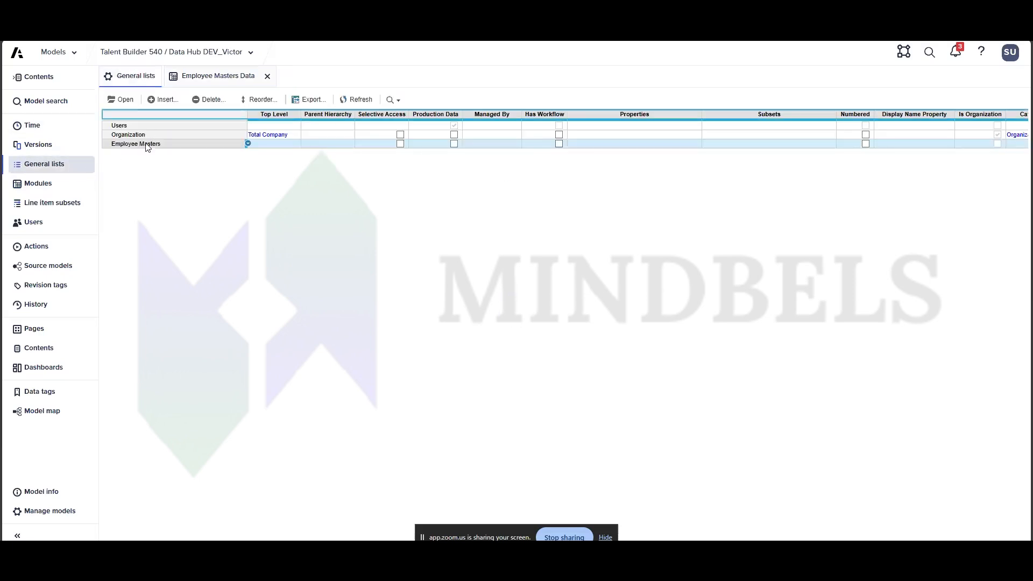
pyautogui.click(121, 99)
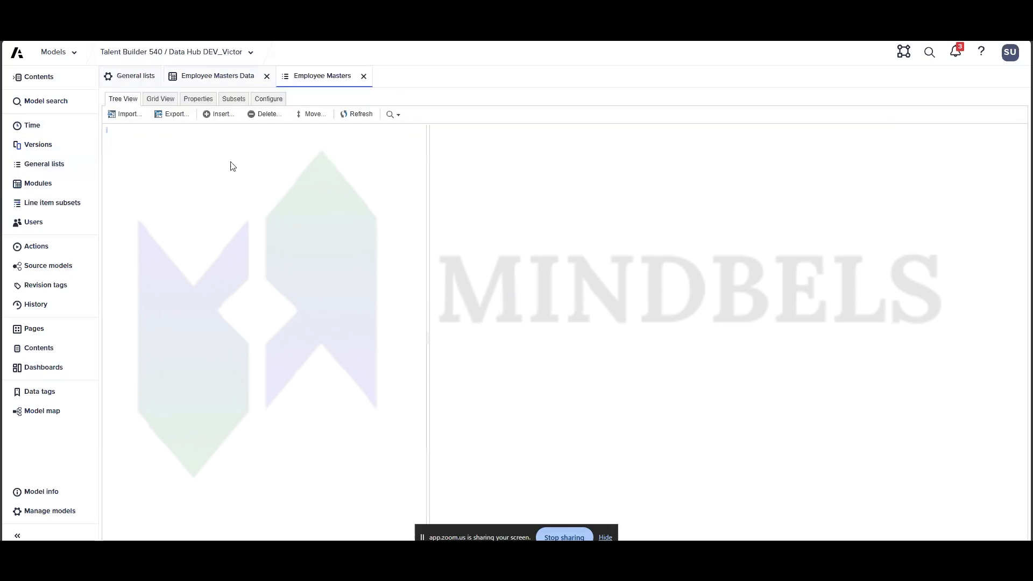
pyautogui.click(162, 102)
# Upload Employee Masters.csv from the Documents folder as the list's import source, keeping the comma separator and header row 1.
pyautogui.click(162, 114)
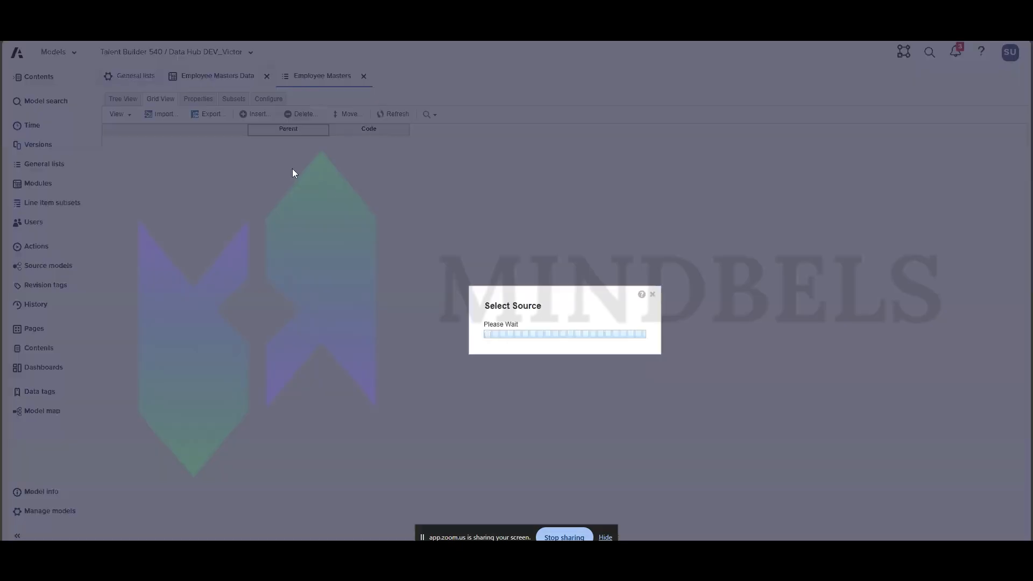
pyautogui.click(428, 231)
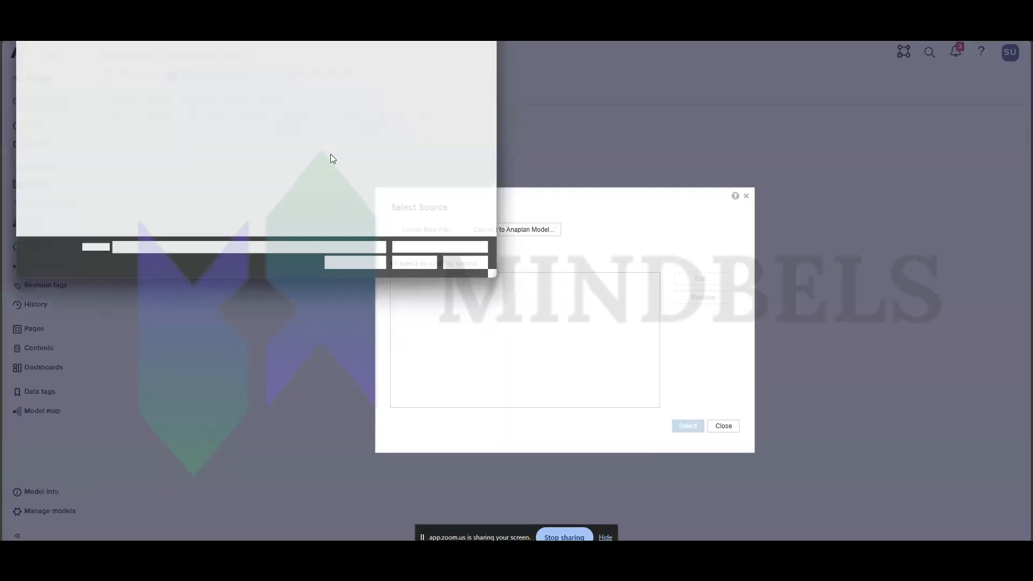
pyautogui.click(49, 178)
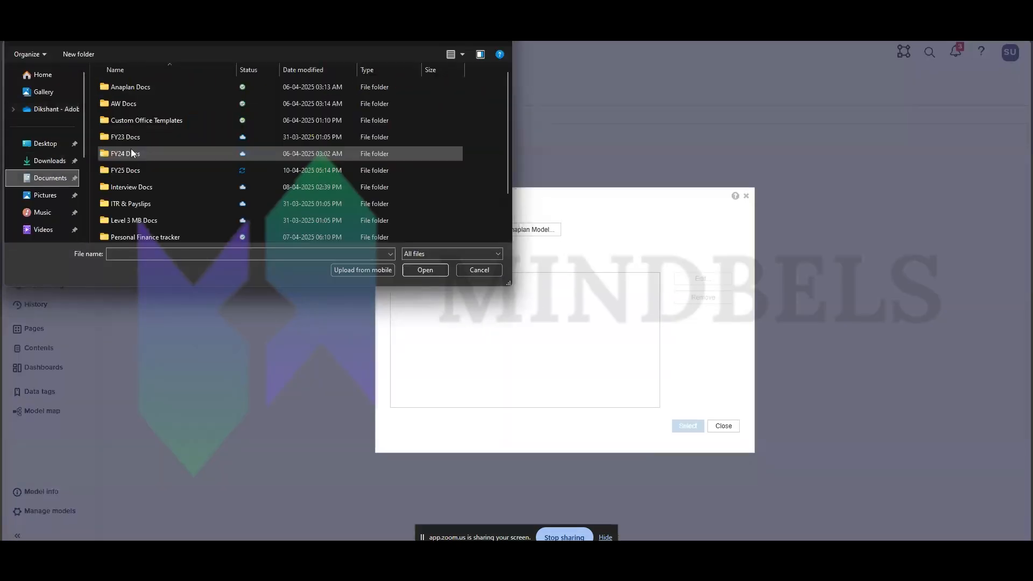
pyautogui.doubleClick(143, 235)
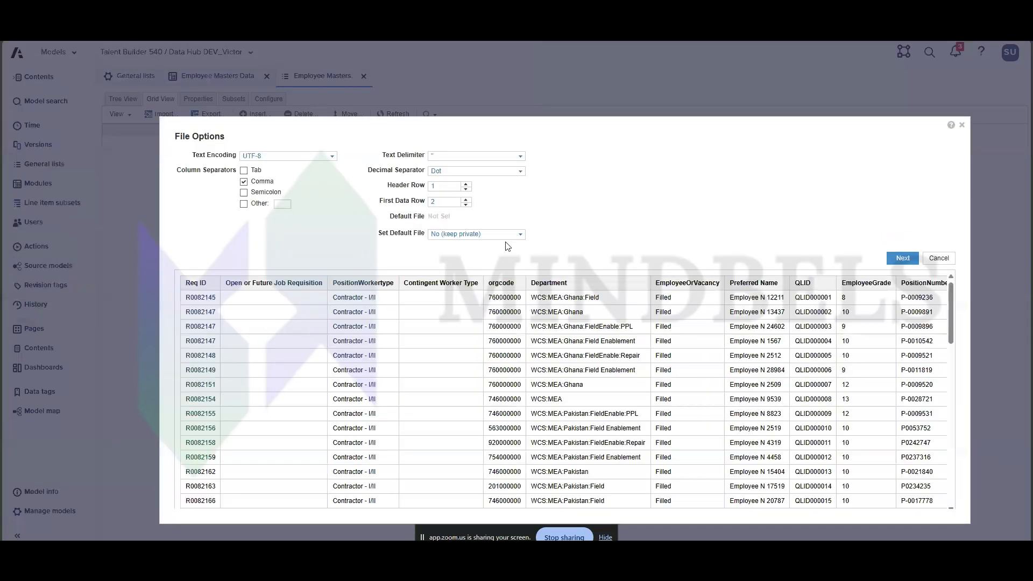
pyautogui.click(902, 258)
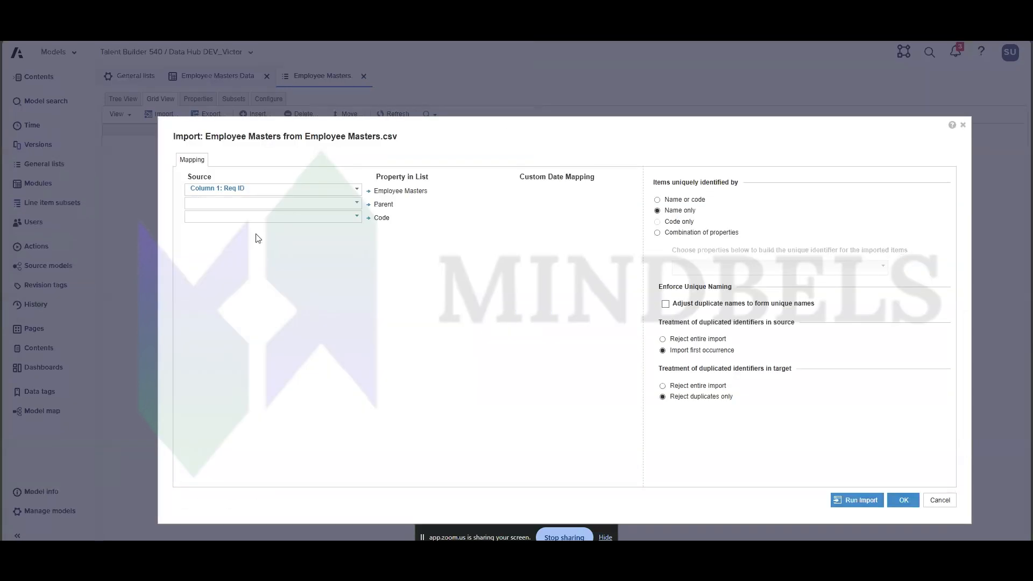
# Map Preferred Name to Employee Masters and QLID to Code, identify items by code only, and run the import.
pyautogui.click(357, 189)
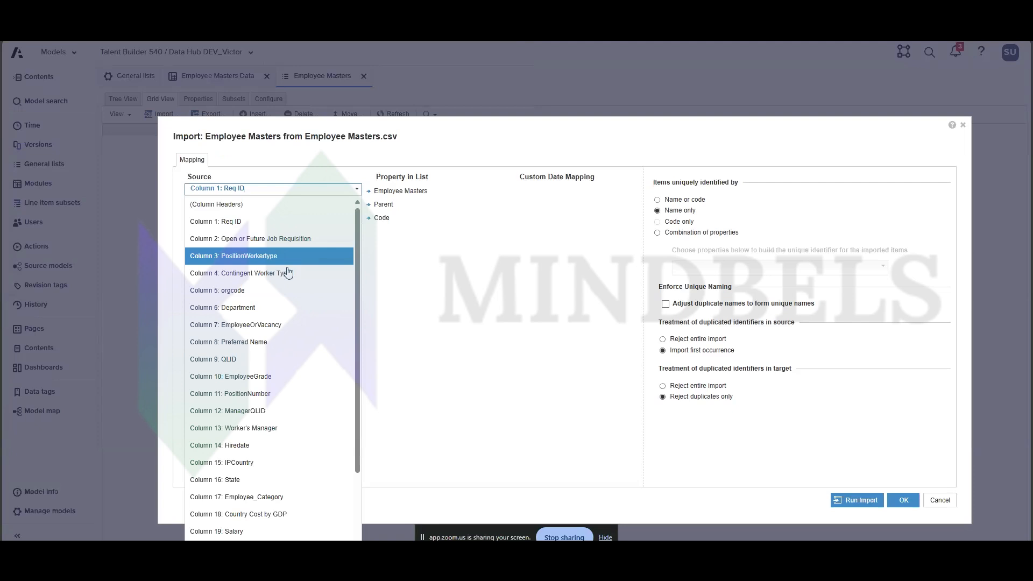
pyautogui.click(281, 342)
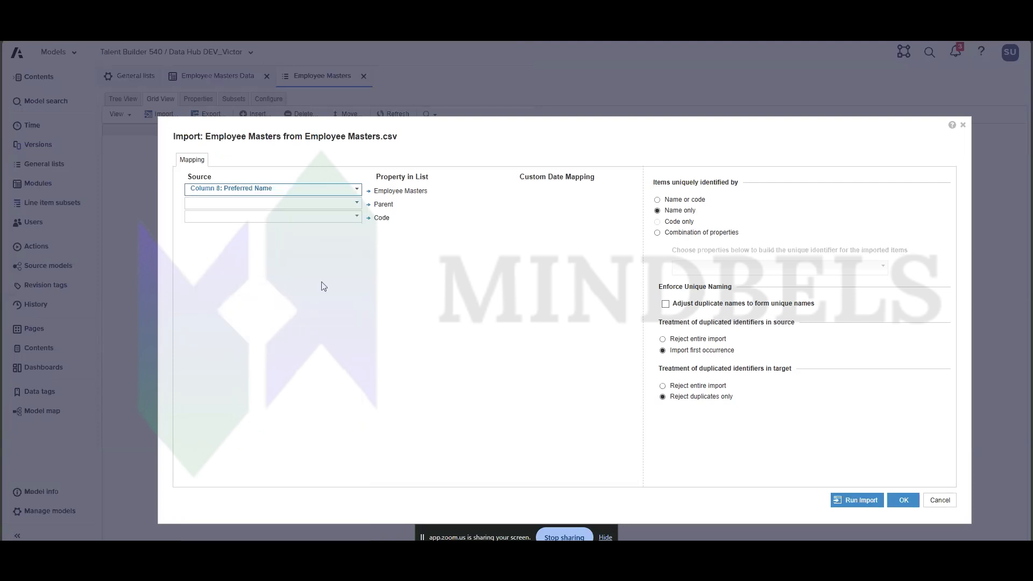
pyautogui.click(358, 216)
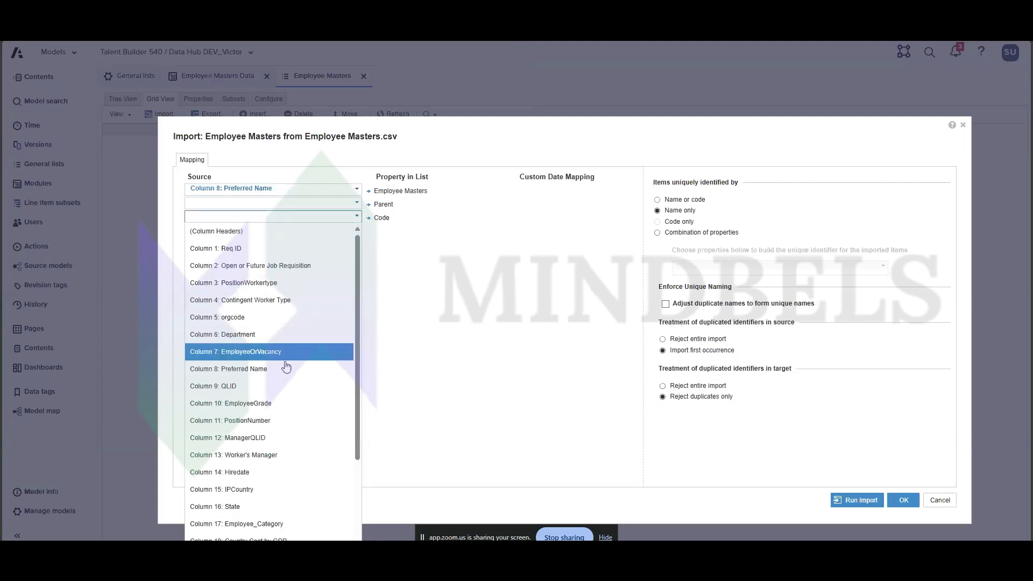
pyautogui.click(280, 385)
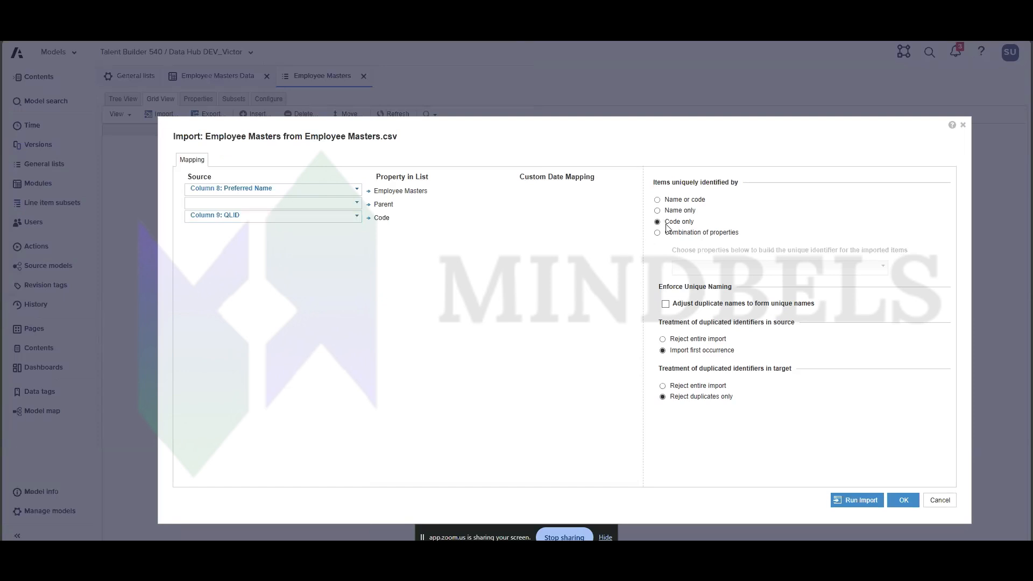
pyautogui.click(856, 497)
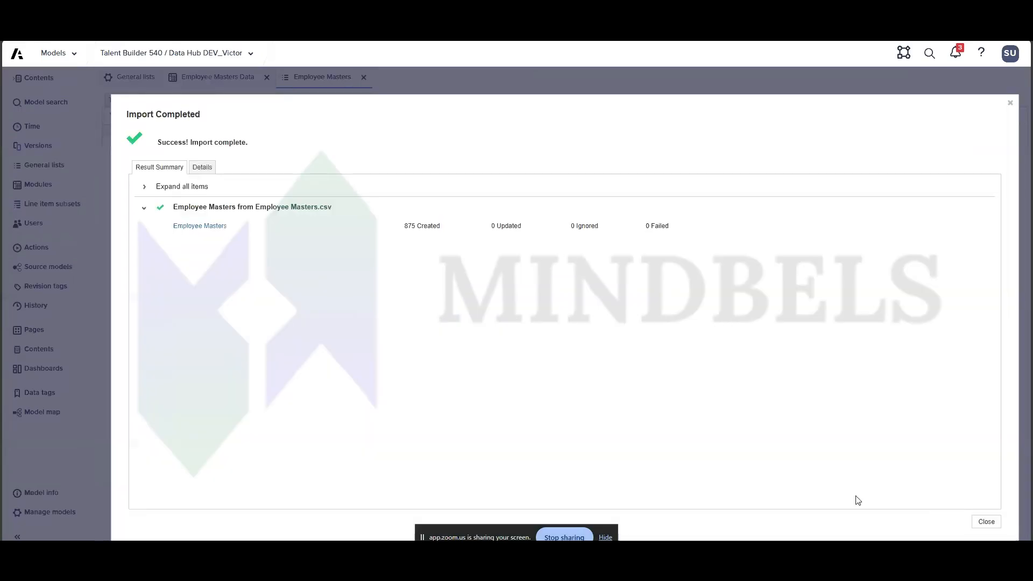
pyautogui.doubleClick(409, 225)
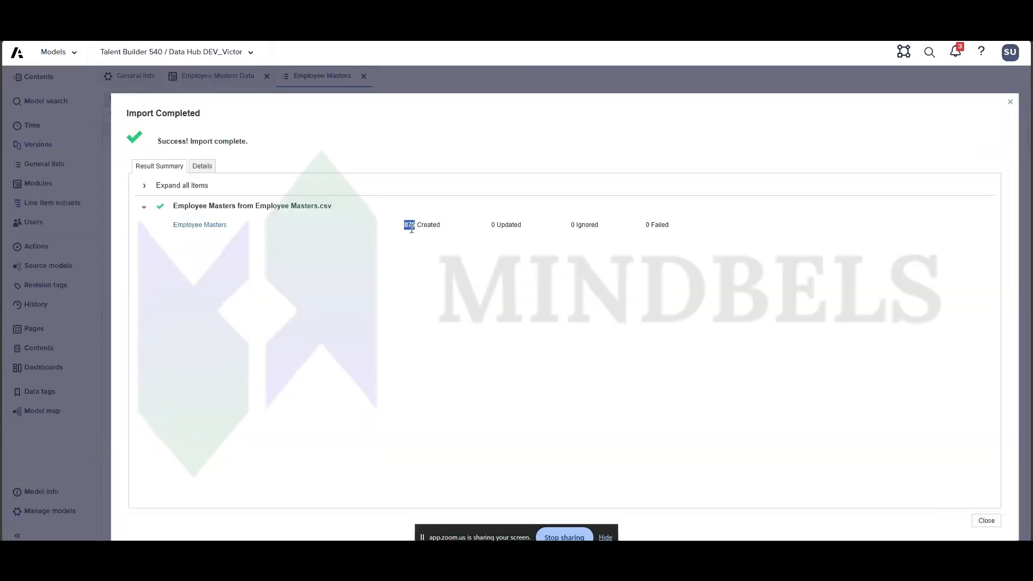
pyautogui.click(988, 522)
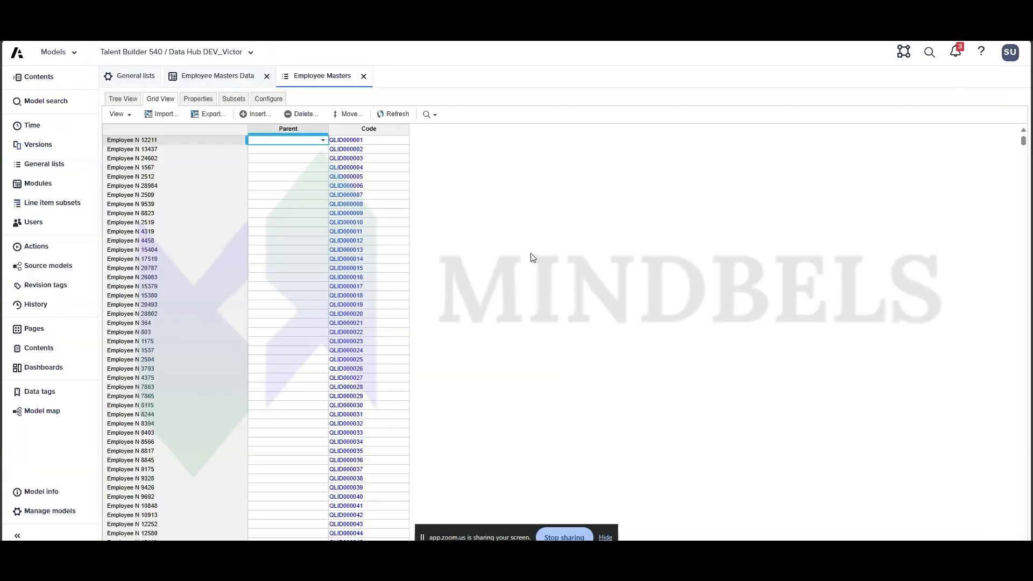
# Examine the Employee Masters Data module's employee rows, Salary column format and line item blueprint.
pyautogui.click(232, 77)
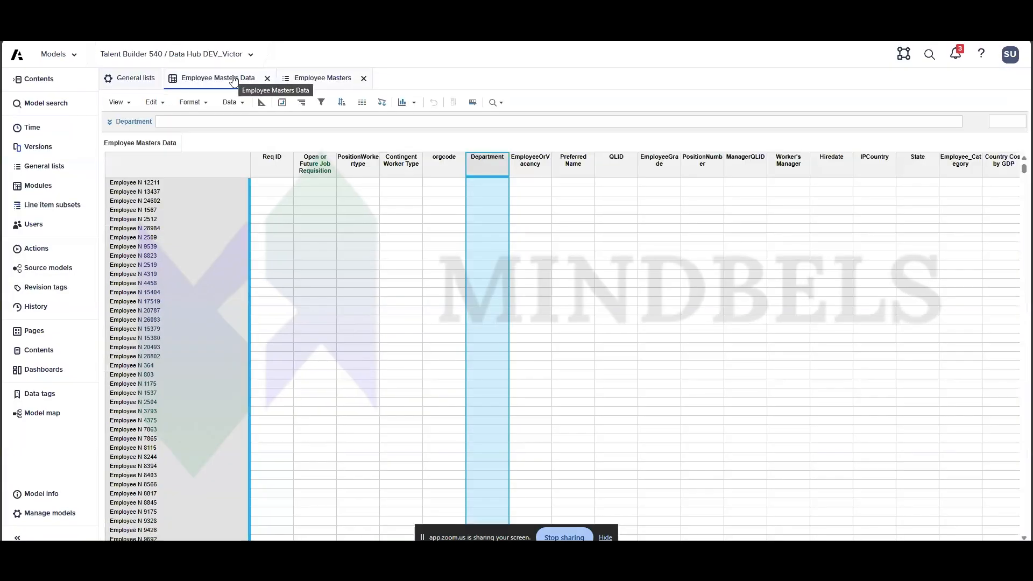
pyautogui.moveTo(160, 189); pyautogui.dragTo(269, 377)
pyautogui.click(382, 308)
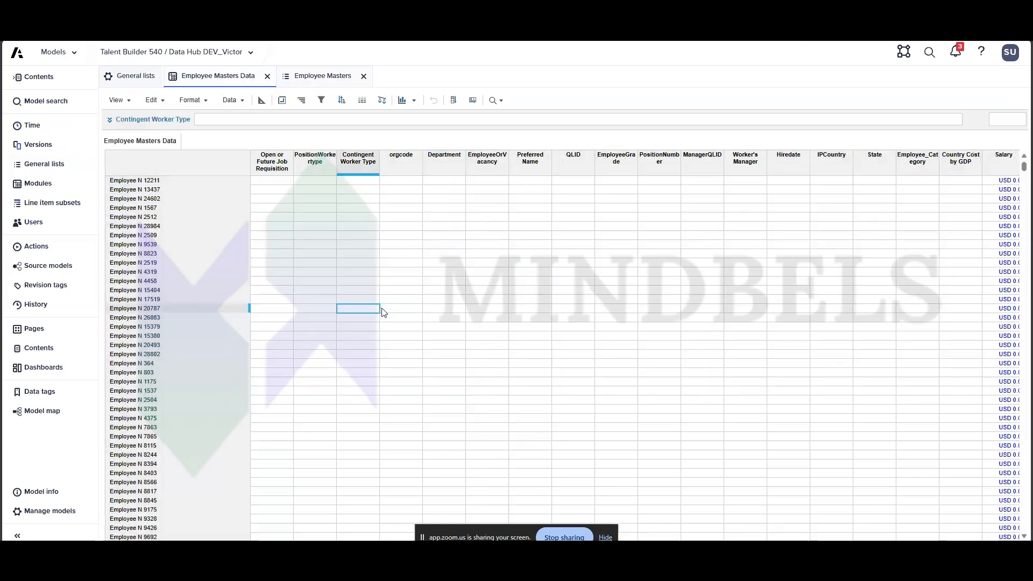
pyautogui.click(924, 161)
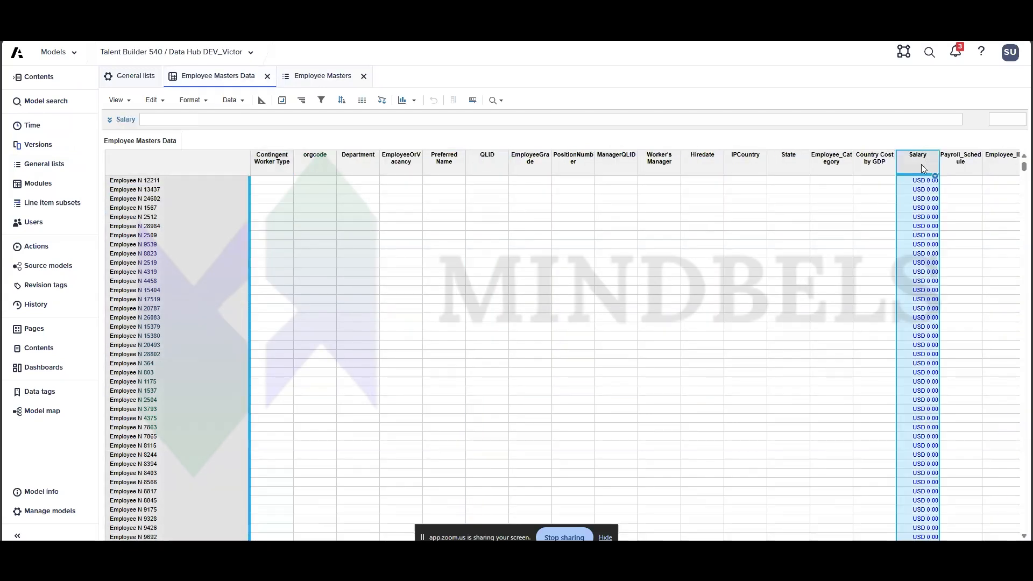
pyautogui.moveTo(925, 180); pyautogui.dragTo(934, 334)
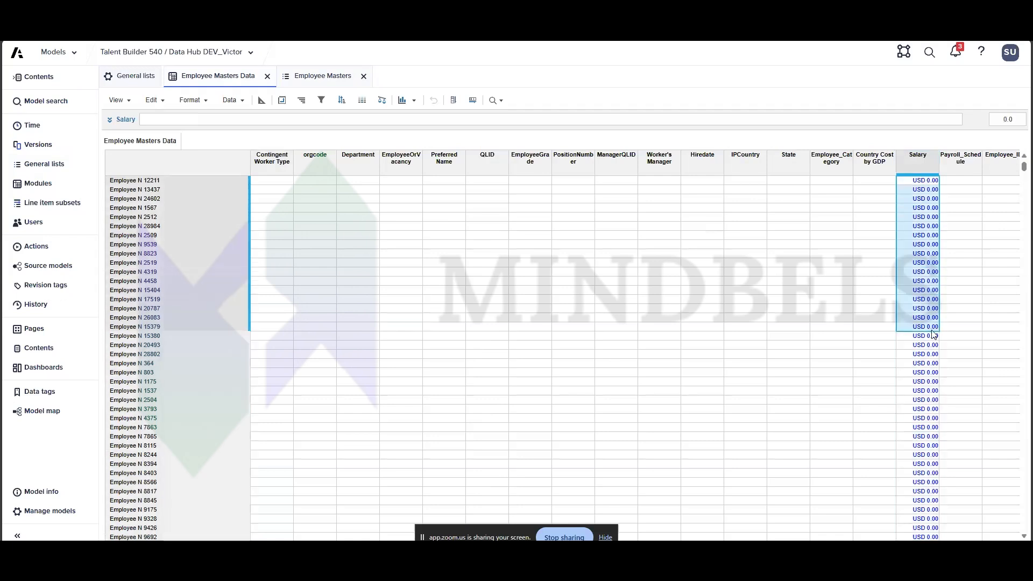
pyautogui.click(921, 275)
pyautogui.click(934, 237)
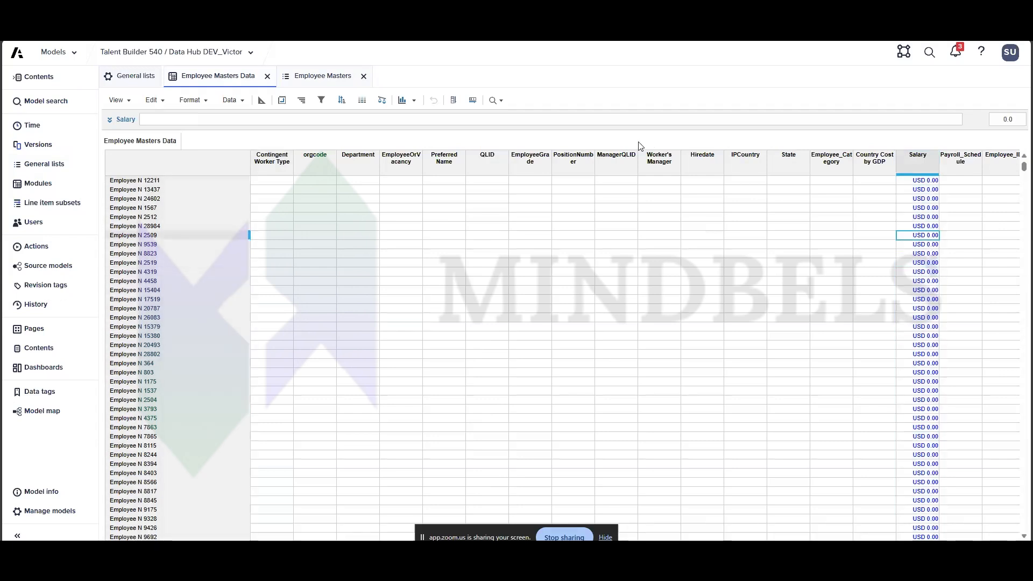
pyautogui.click(261, 100)
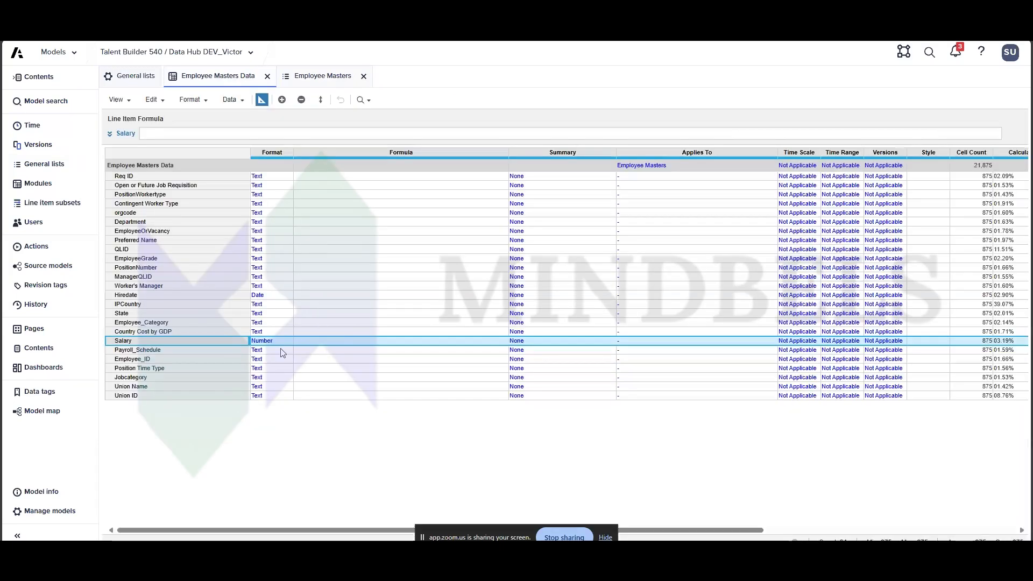
# Format the Salary line item with a USD currency symbol, confirm the format change, and return to the module's grid view.
pyautogui.click(288, 342)
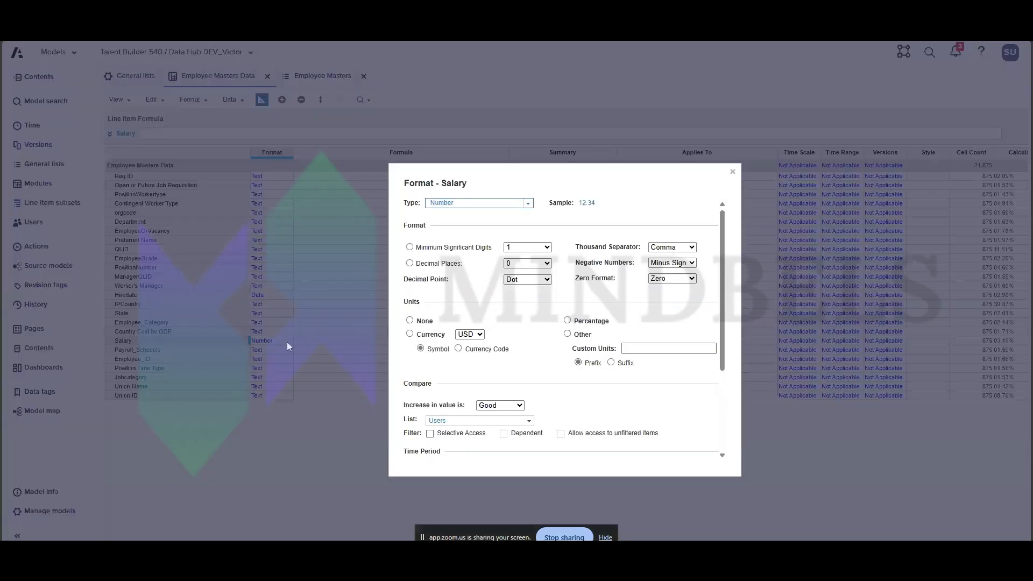
pyautogui.click(421, 348)
pyautogui.click(674, 452)
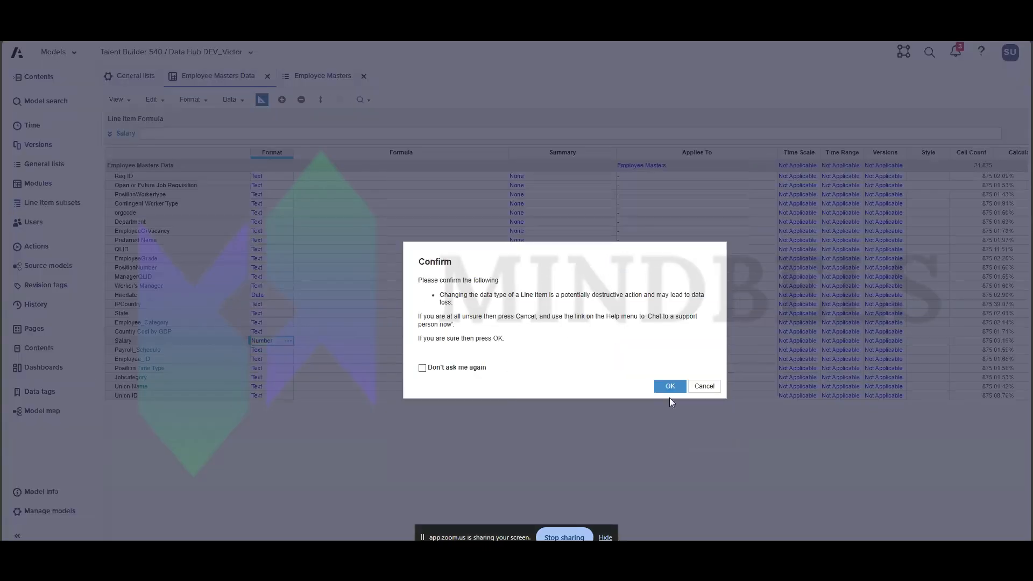
pyautogui.click(670, 386)
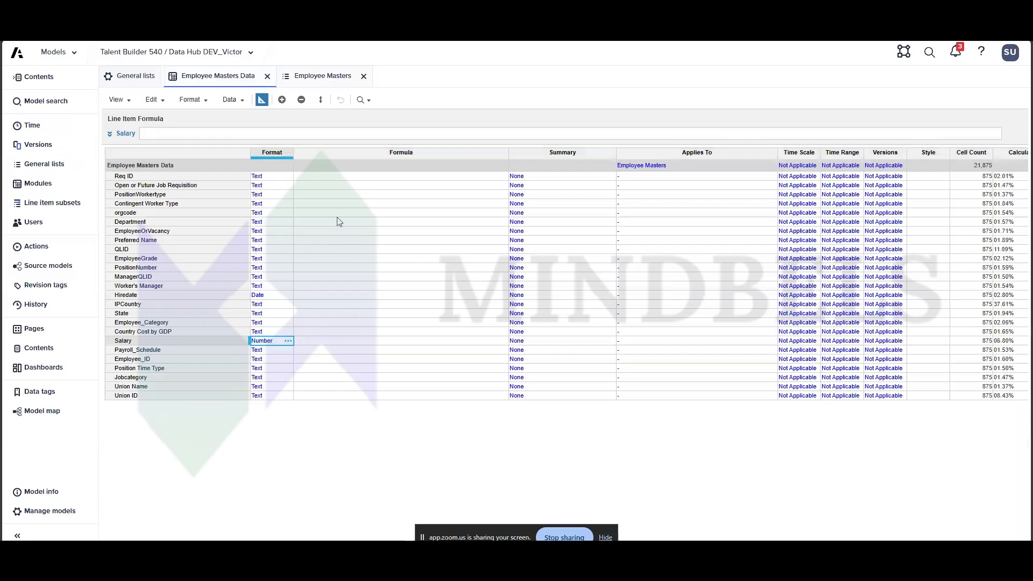
pyautogui.click(261, 99)
pyautogui.click(761, 218)
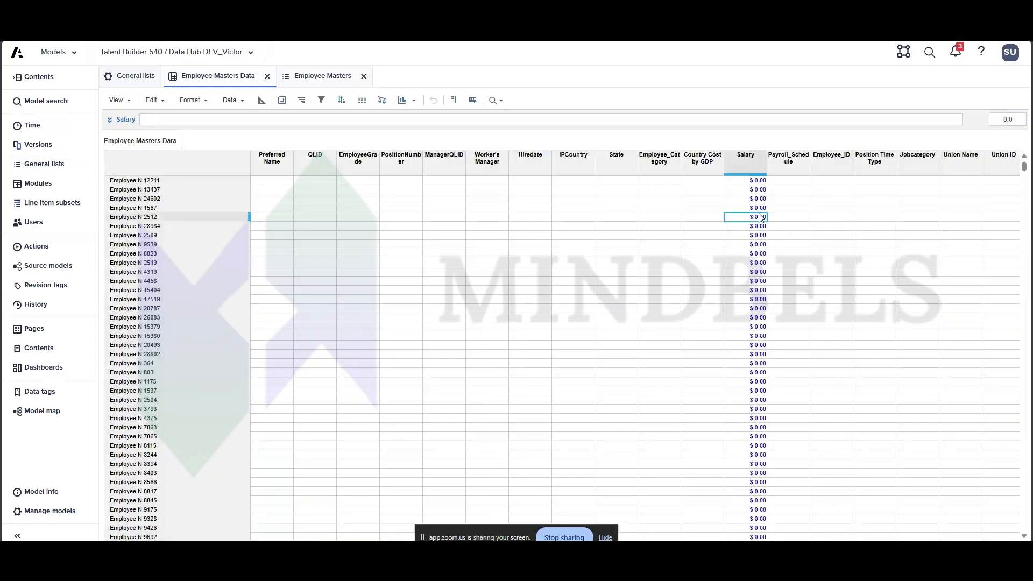
pyautogui.hscroll(-5, 761, 217)
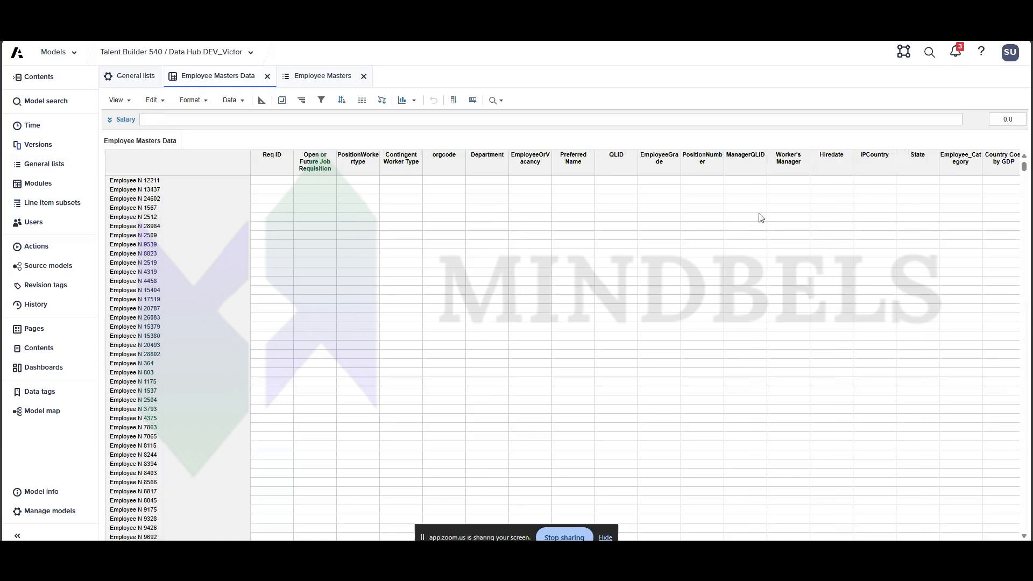
# Start an import into Employee Masters Data from the existing Employee Masters.csv source, mapping Column 9: QLID to Employee Masters.
pyautogui.click(231, 101)
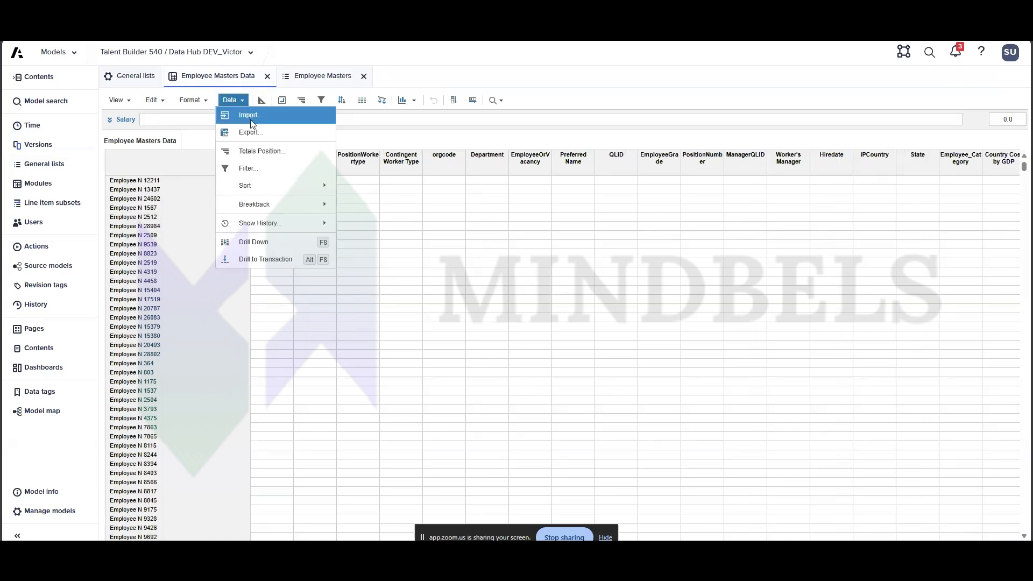
pyautogui.click(251, 120)
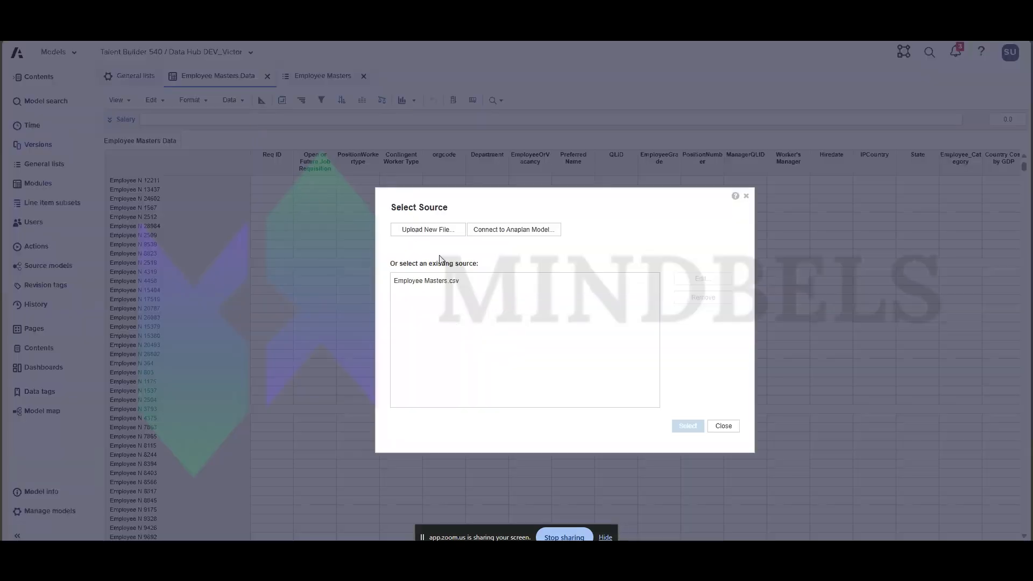
pyautogui.click(430, 281)
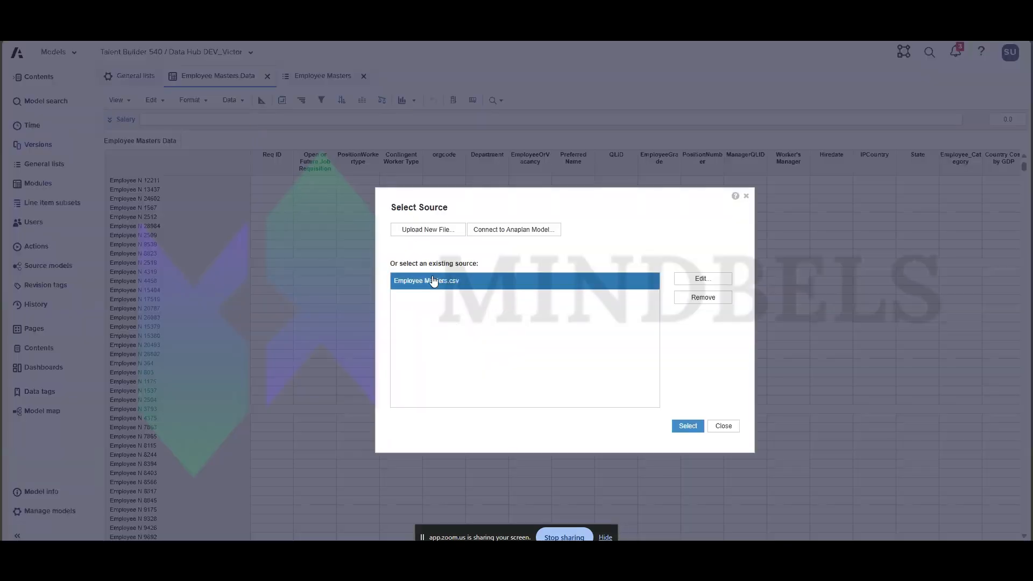
pyautogui.click(688, 426)
pyautogui.moveTo(284, 209); pyautogui.dragTo(431, 208)
pyautogui.click(273, 208)
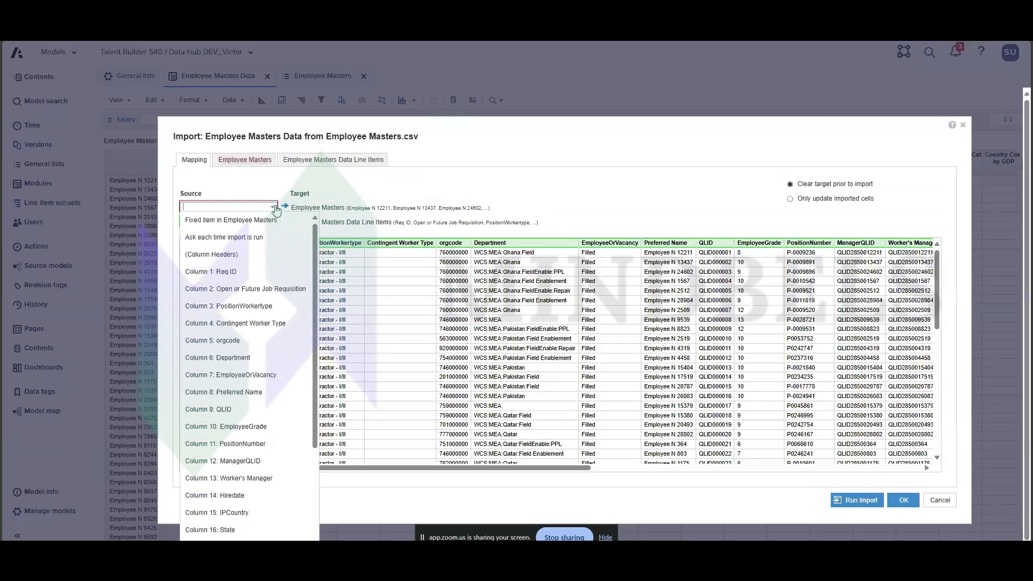
pyautogui.click(255, 409)
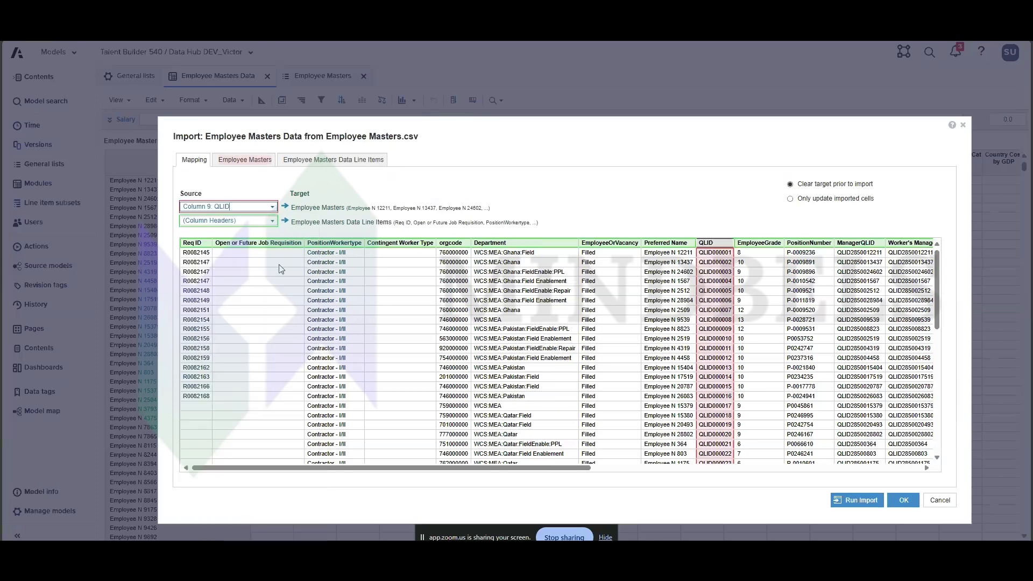
# Set the Employee Masters Data line items to manual mapping and review the source-to-target pairs.
pyautogui.click(308, 160)
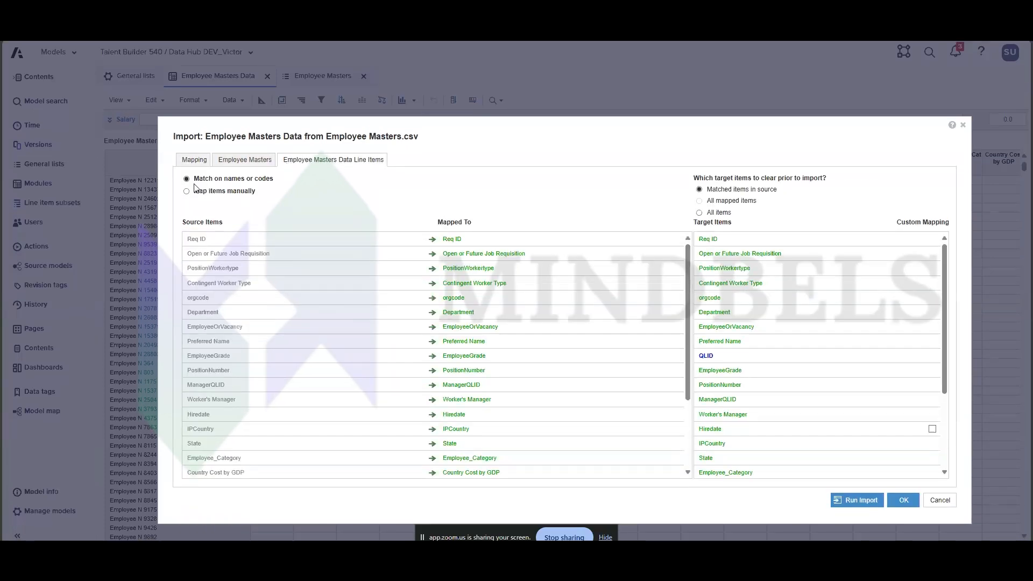
pyautogui.click(187, 192)
pyautogui.scroll(-3, 609, 352)
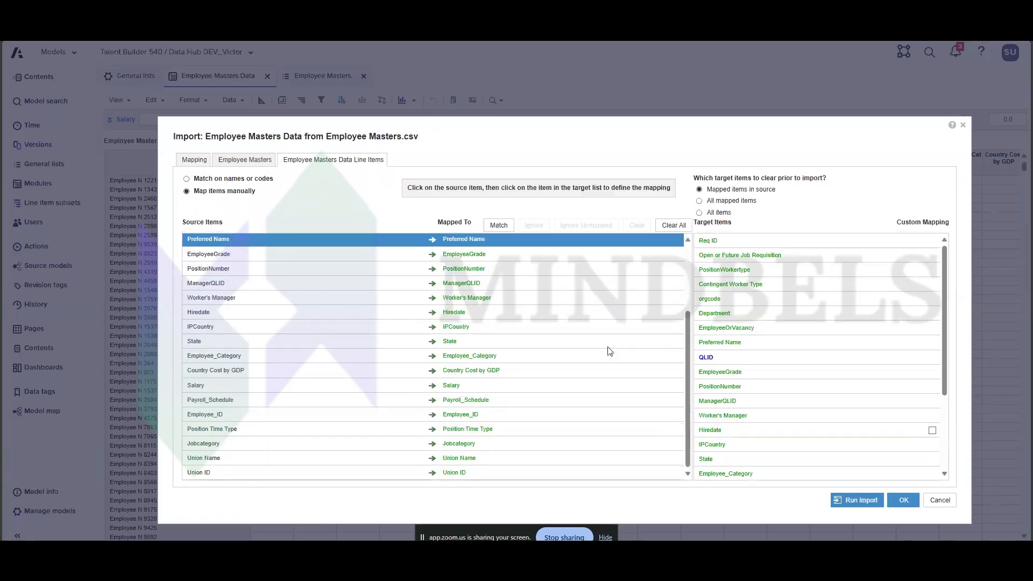
pyautogui.scroll(3, 609, 353)
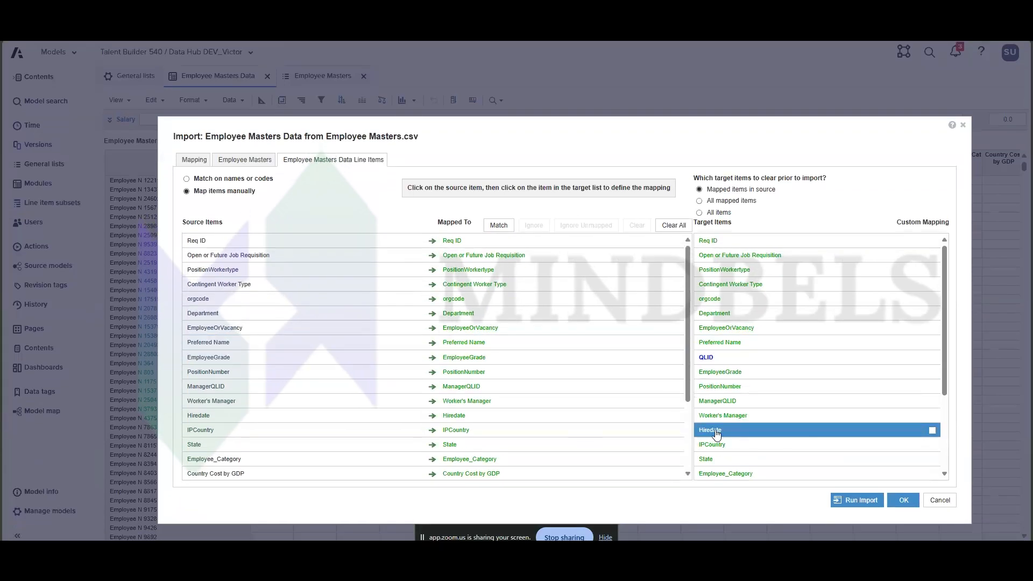
# Set the Hiredate custom date mapping to the M-D-Y pattern, run the import and close its summary.
pyautogui.click(932, 431)
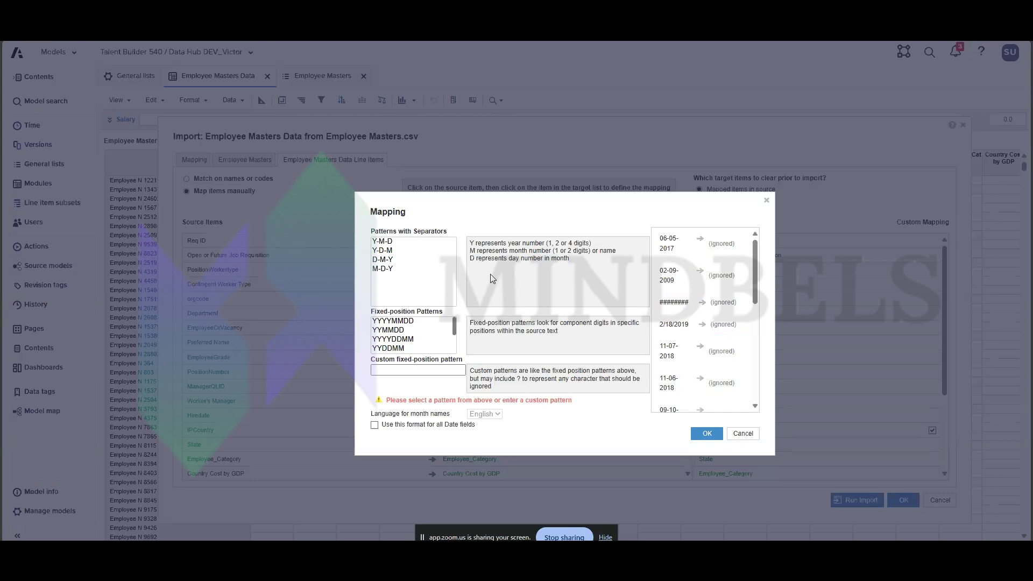
pyautogui.click(392, 269)
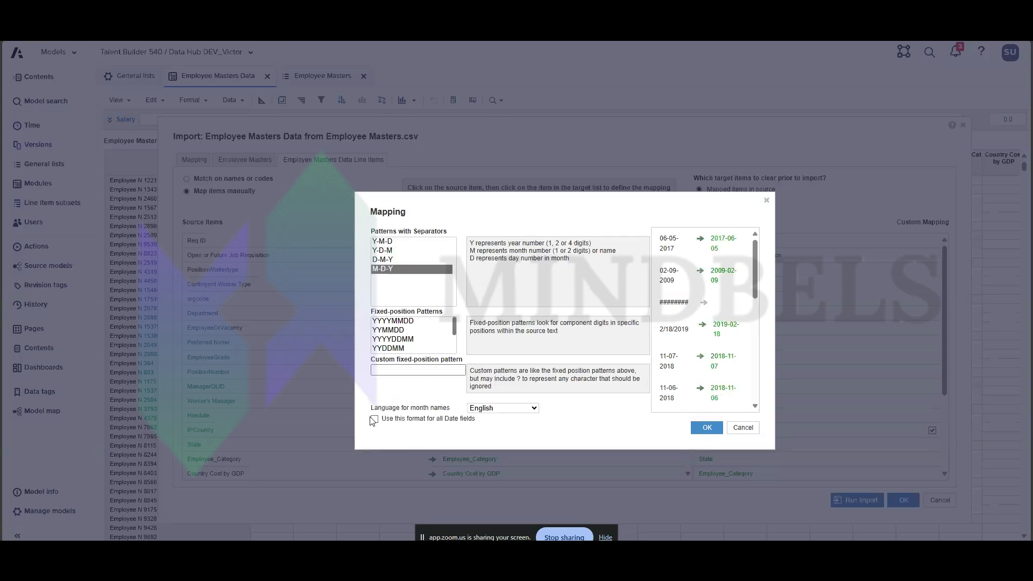
pyautogui.click(707, 428)
pyautogui.click(861, 500)
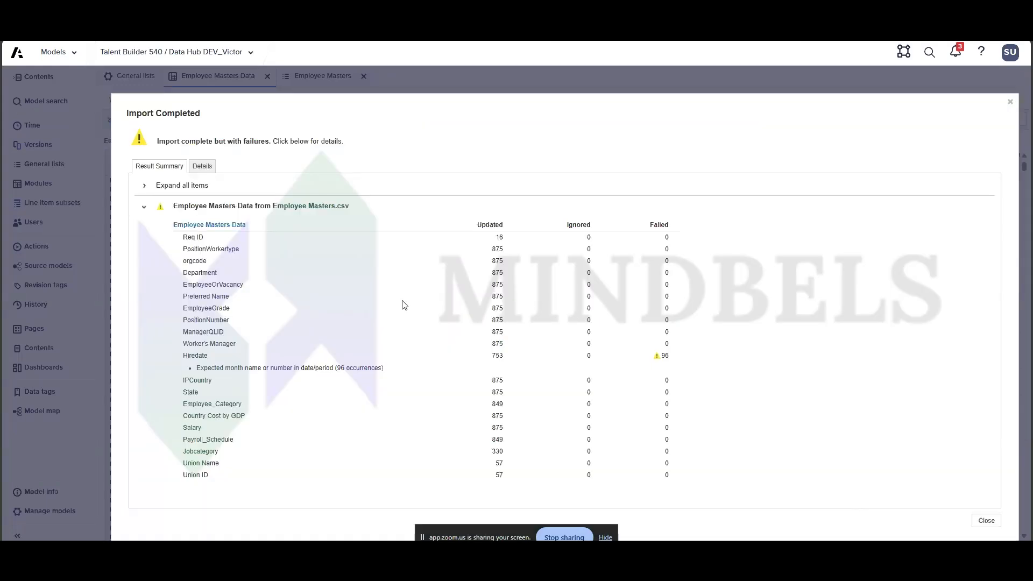
pyautogui.click(985, 521)
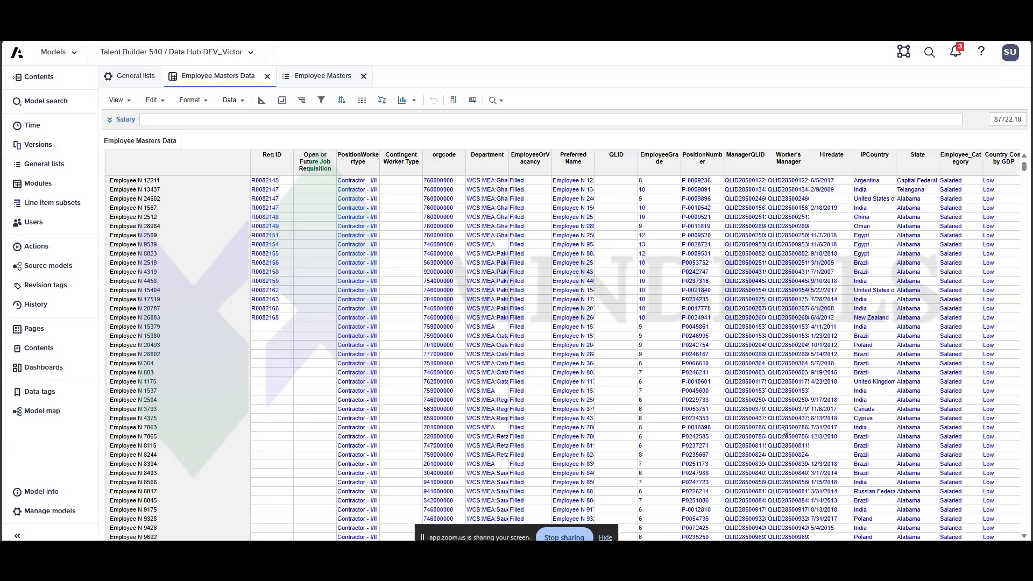
# Examine the imported employee values across the module's columns, including Hiredate, Salary and the union fields.
pyautogui.click(740, 253)
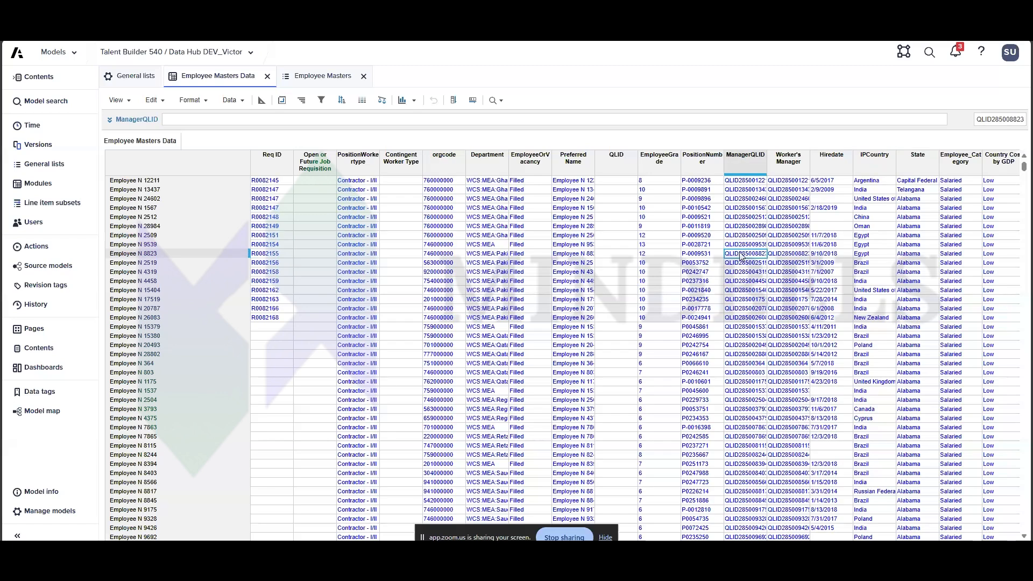
pyautogui.hscroll(1, 740, 253)
pyautogui.click(740, 253)
pyautogui.hscroll(1, 740, 252)
pyautogui.click(740, 253)
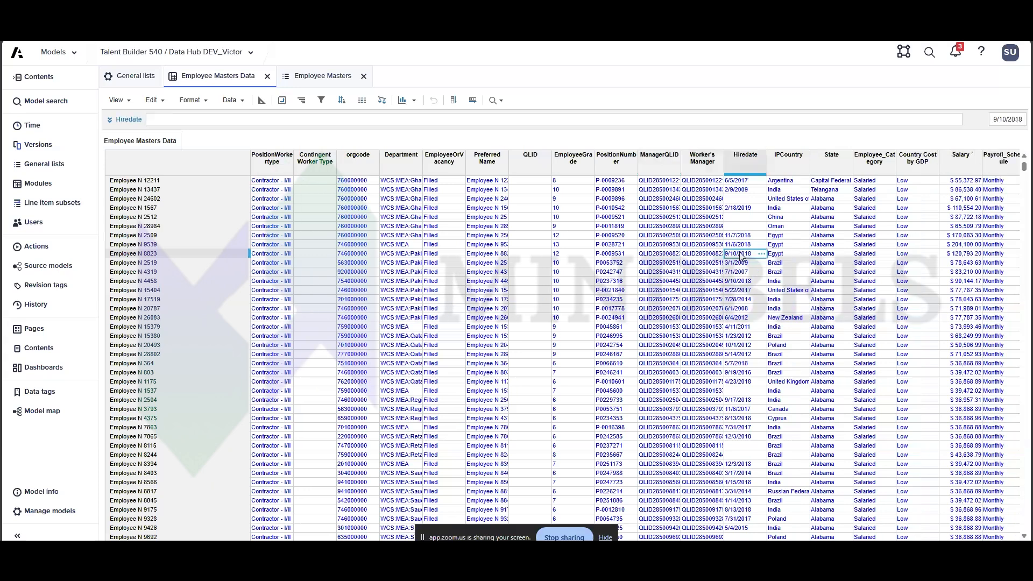
pyautogui.hscroll(3, 740, 253)
pyautogui.click(740, 253)
pyautogui.click(619, 235)
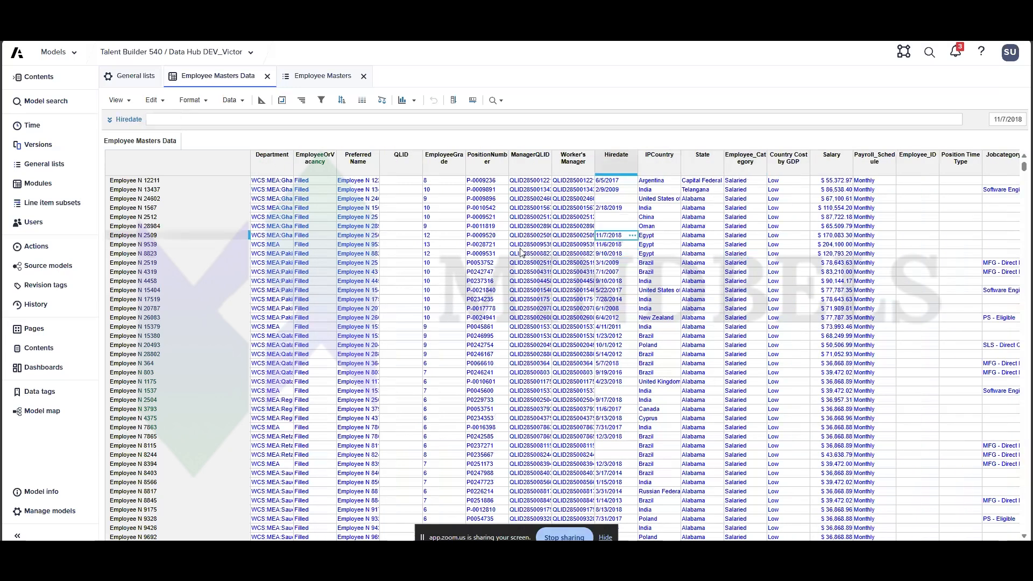
pyautogui.hscroll(2, 521, 251)
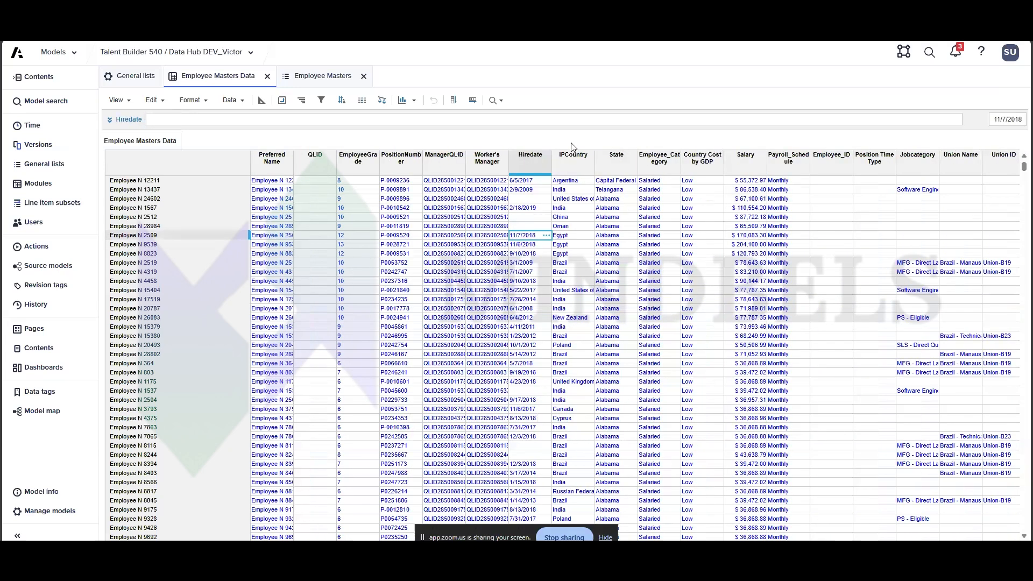
# Switch to the Apr 2025 MB Batch 1 spreadsheet in Google Sheets and examine its Hiredate entries.
pyautogui.hotkey('alt', 'Tab')
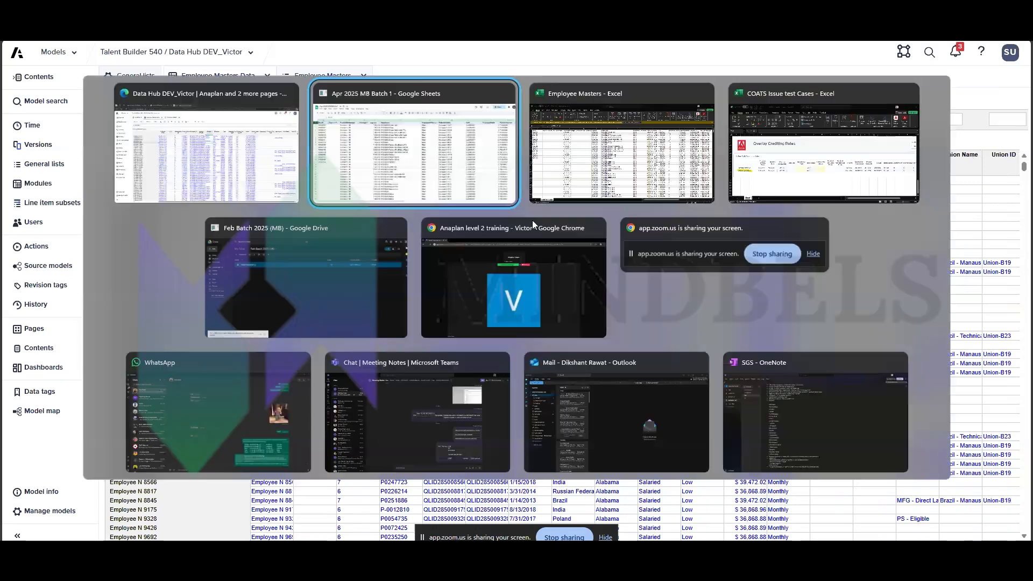
pyautogui.hscroll(5, 742, 188)
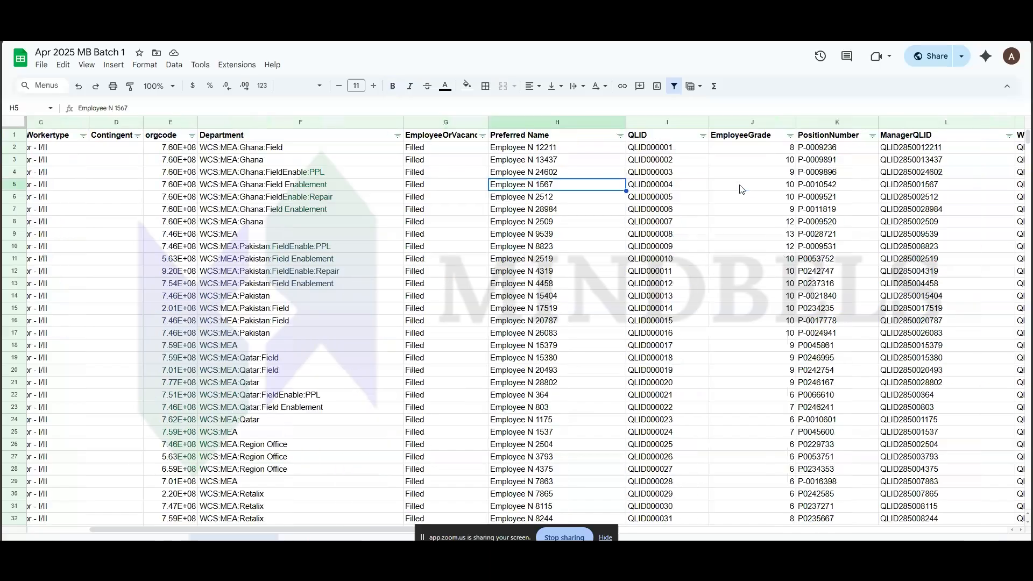
pyautogui.hscroll(3, 742, 189)
pyautogui.click(736, 173)
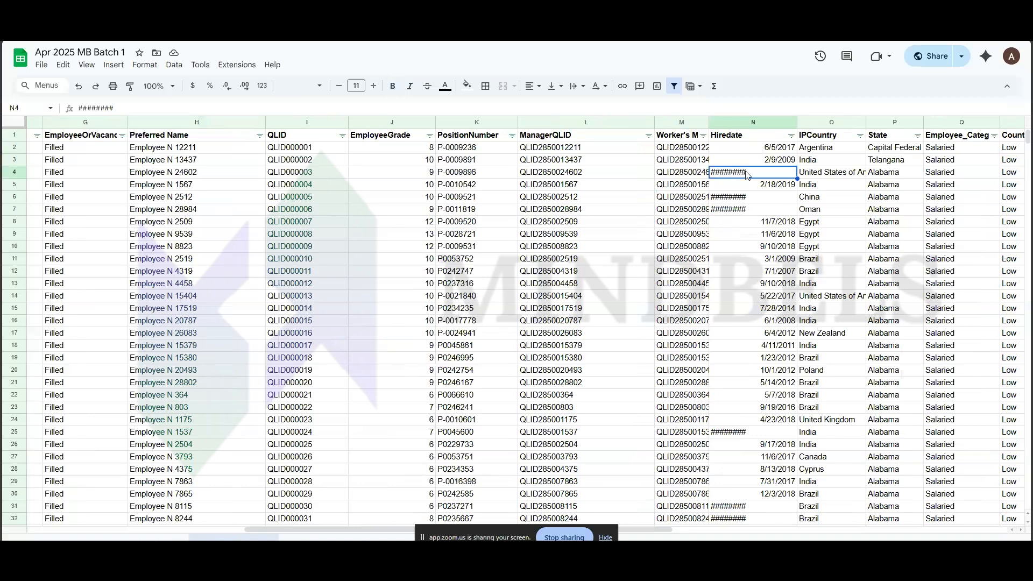
pyautogui.click(743, 199)
pyautogui.click(724, 209)
pyautogui.scroll(-5, 724, 211)
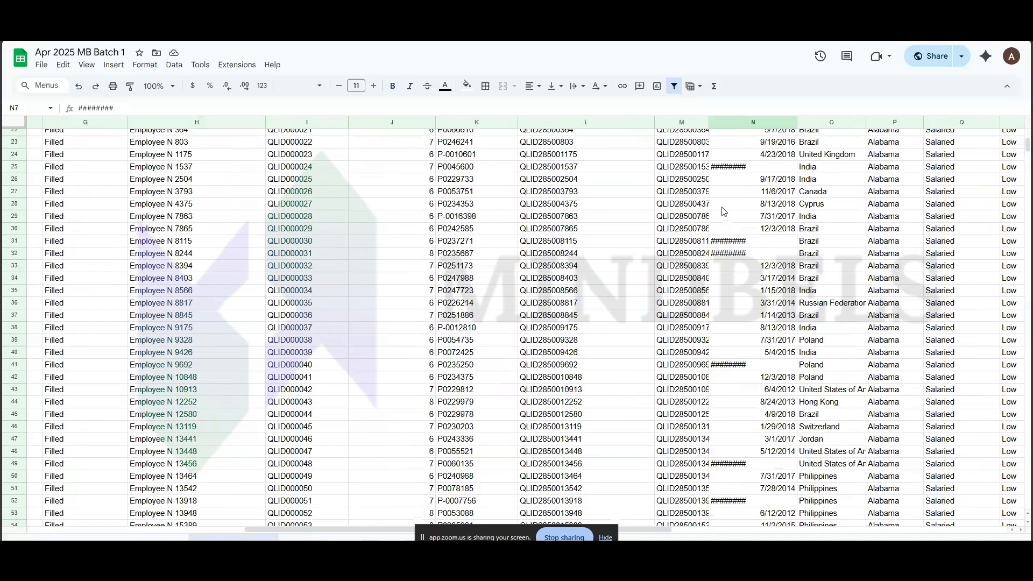
pyautogui.click(723, 240)
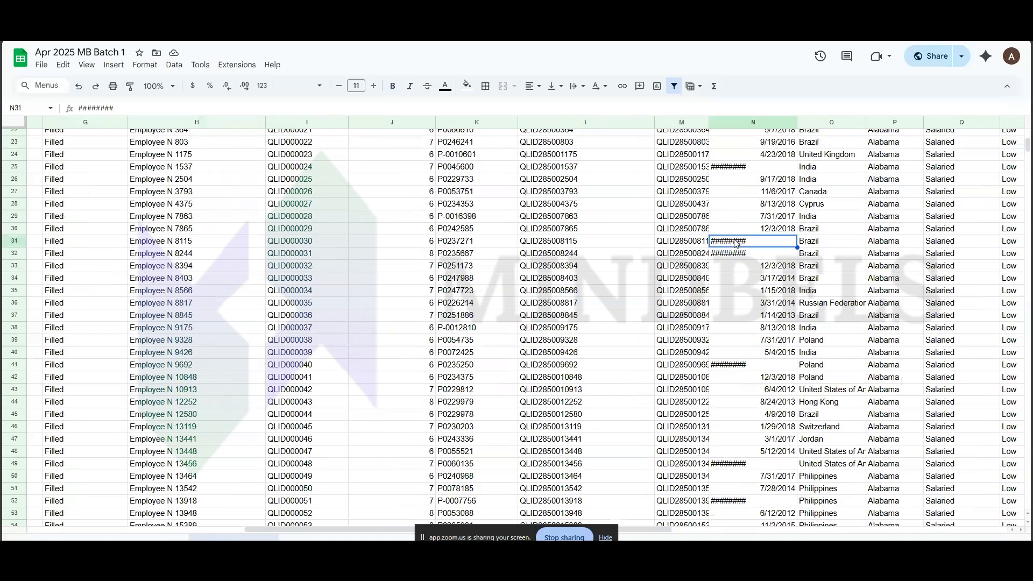
pyautogui.click(738, 256)
pyautogui.click(761, 171)
# Compare a Hiredate cell in the Anaplan module with Hiredate entries further down the Google Sheets source.
pyautogui.hotkey('alt', 'Tab')
pyautogui.click(525, 199)
pyautogui.hotkey('alt', 'Tab')
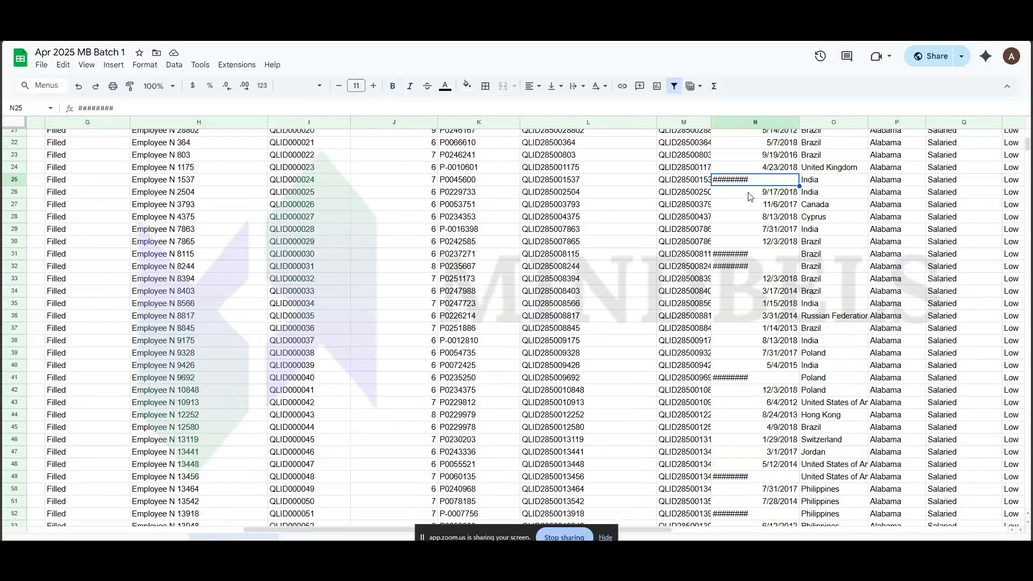
pyautogui.scroll(3, 751, 182)
pyautogui.scroll(-2, 752, 182)
pyautogui.scroll(-20, 751, 182)
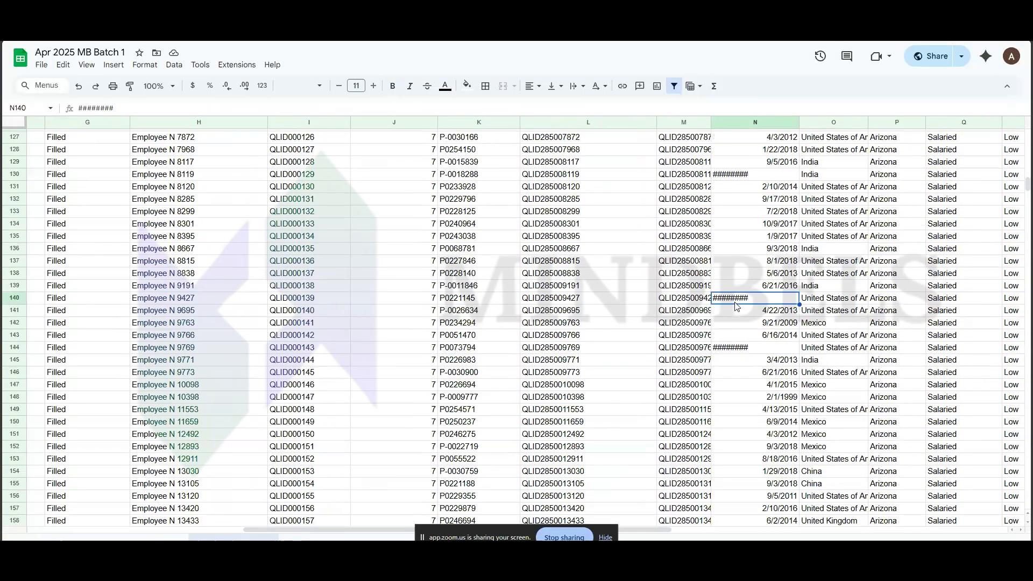
pyautogui.scroll(-3, 746, 237)
pyautogui.click(763, 334)
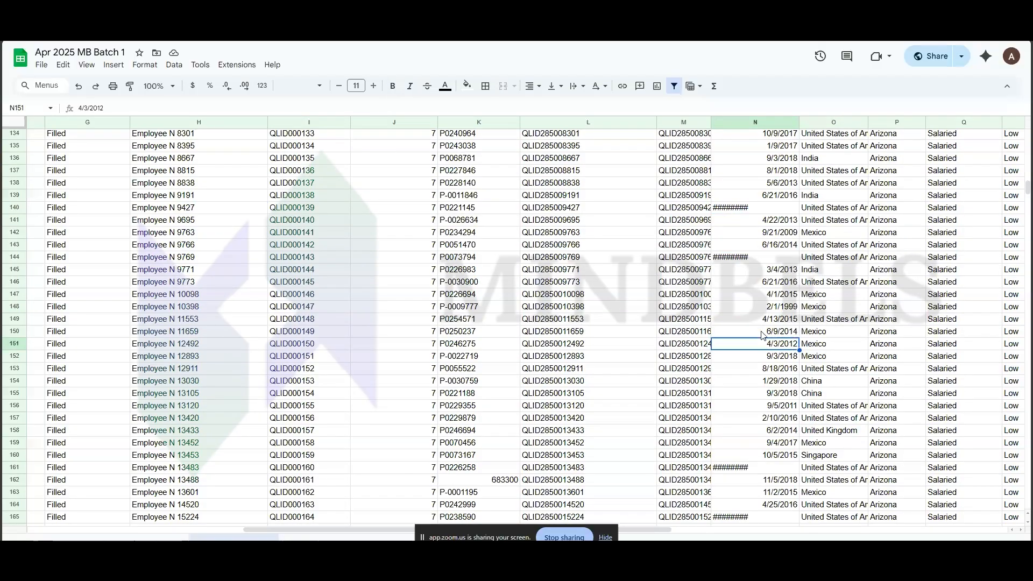
# Return to the Employee Masters Data module in Anaplan and inspect its Hiredate cells and QLID column.
pyautogui.hotkey('alt', 'Tab')
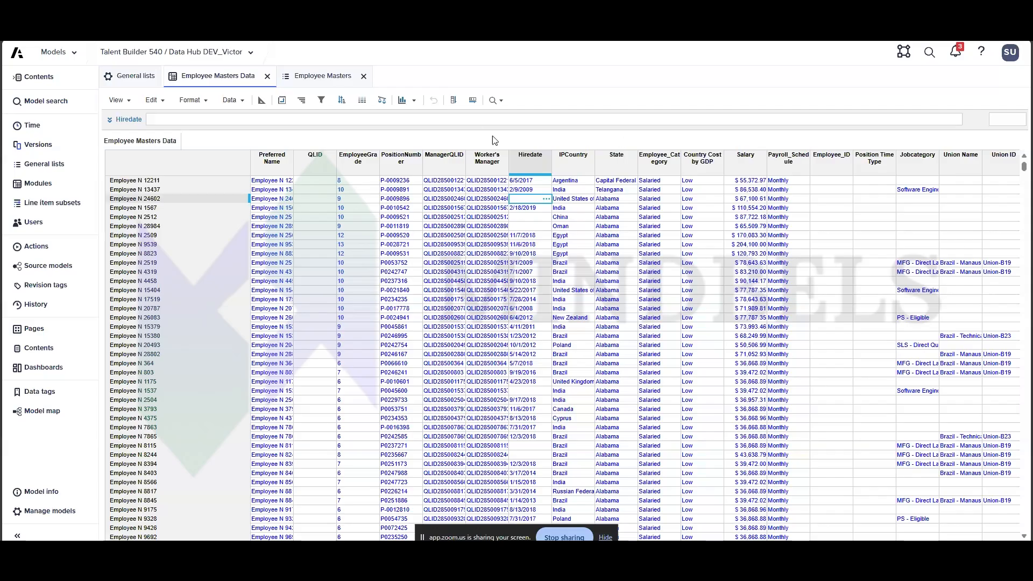
pyautogui.moveTo(516, 180); pyautogui.dragTo(524, 238)
pyautogui.click(523, 226)
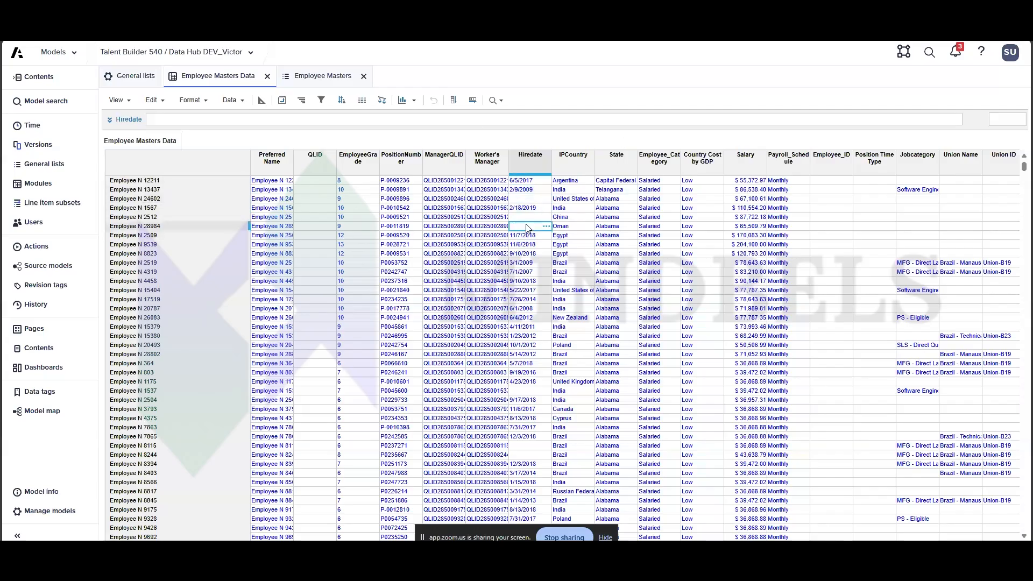
pyautogui.hscroll(-5, 522, 226)
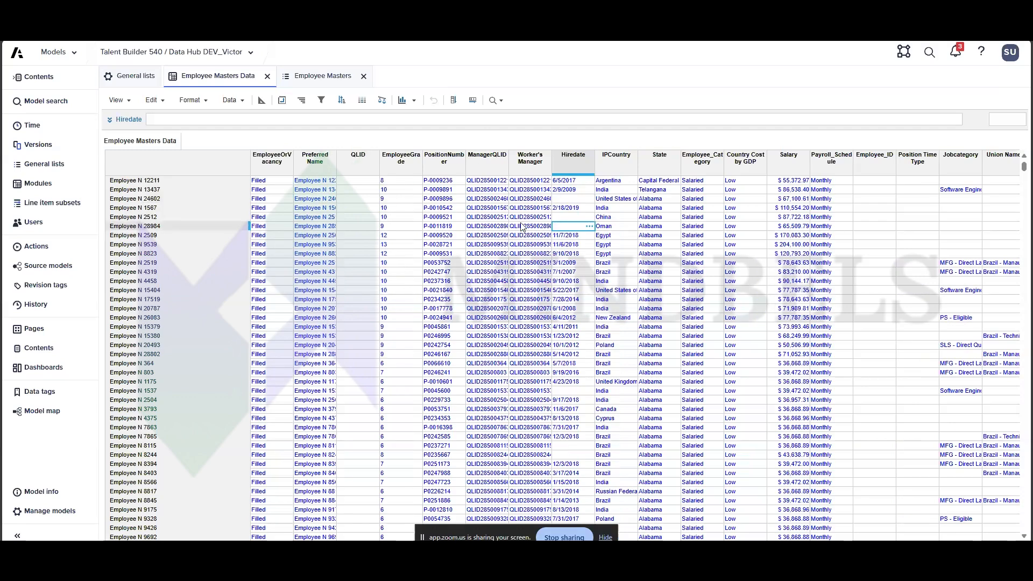
pyautogui.hscroll(7, 521, 226)
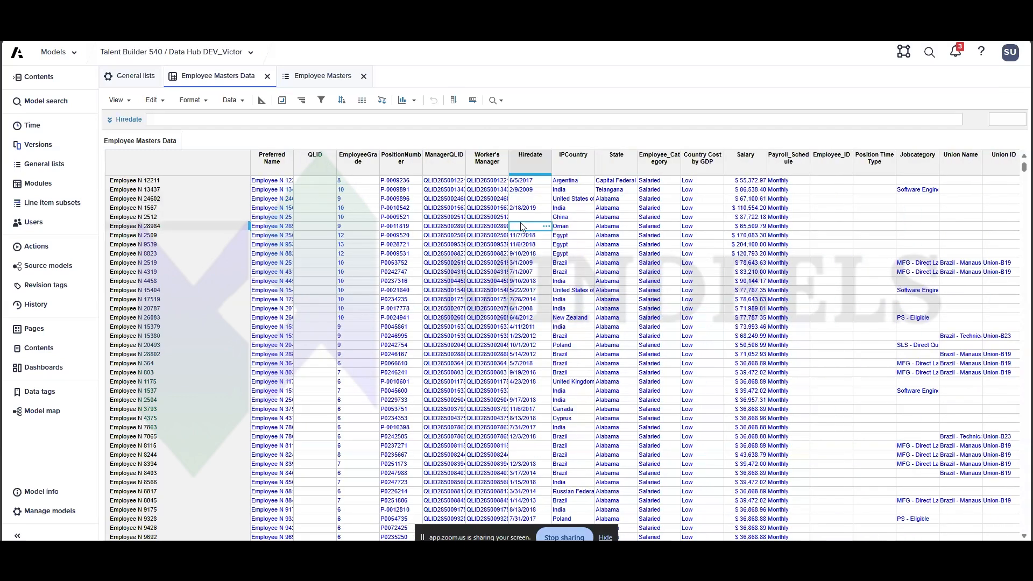
pyautogui.hscroll(-3, 522, 226)
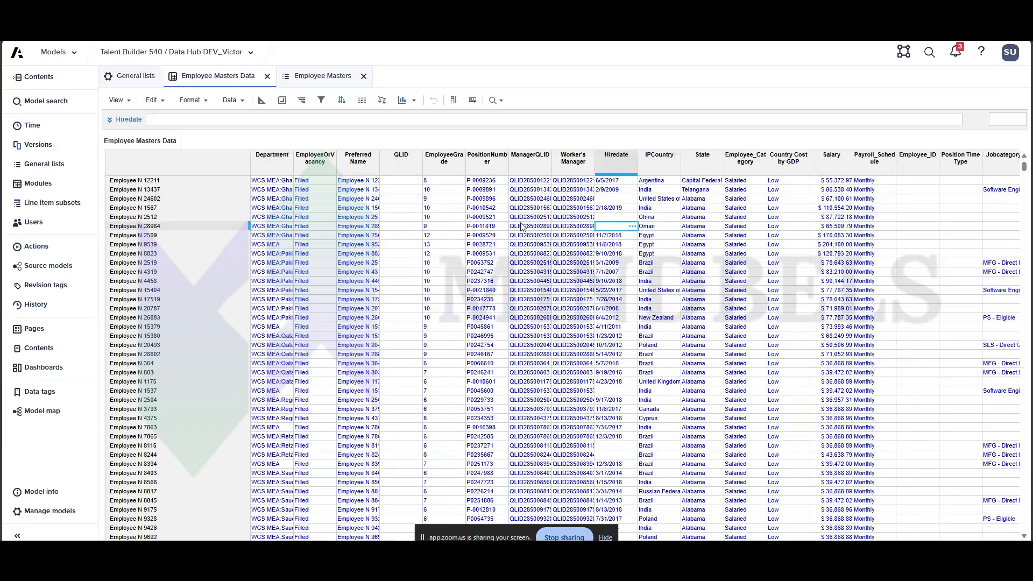
pyautogui.click(447, 157)
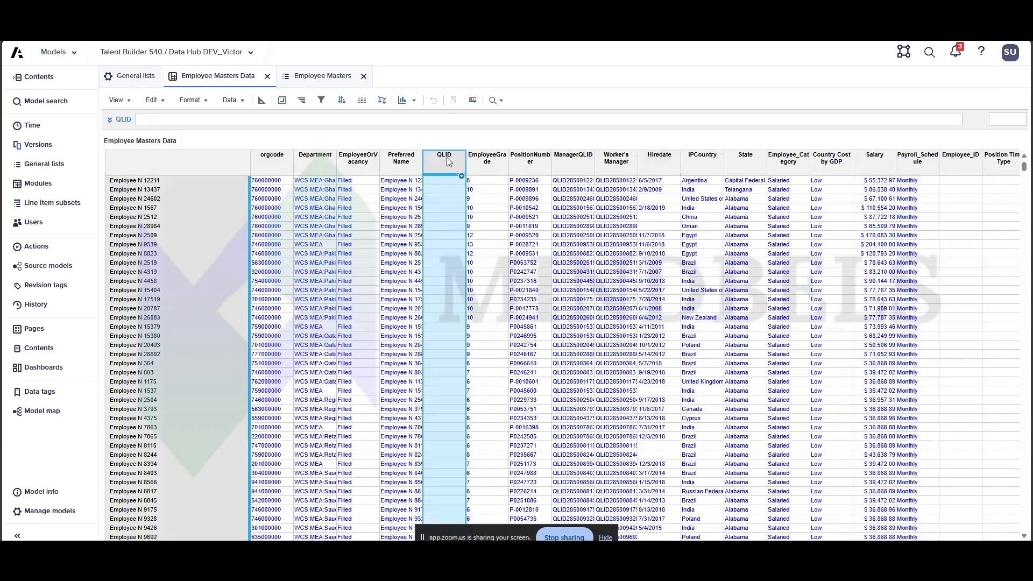
# Set the QLID line item's formula to CODE(ITEM(Employee Masters)) and check its values in the module grid.
pyautogui.click(263, 100)
pyautogui.click(225, 250)
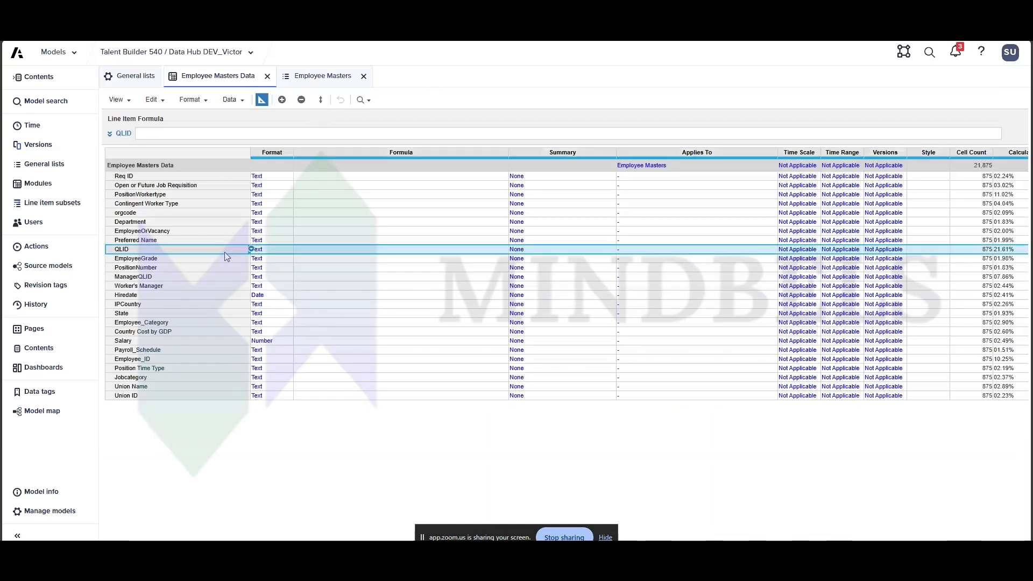
pyautogui.click(225, 133)
pyautogui.write('COD')
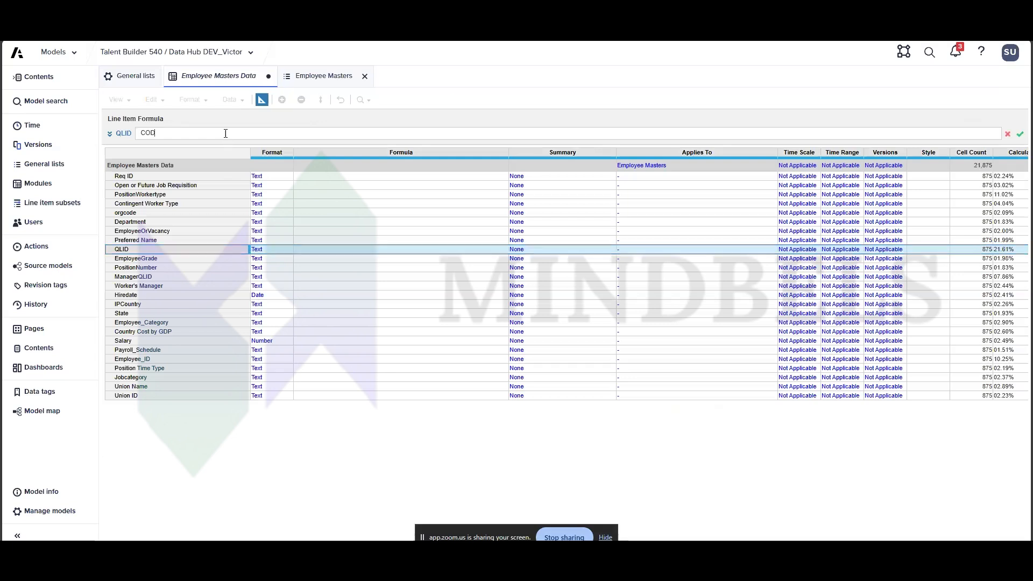
pyautogui.write('E(ITEM(Employee Mas')
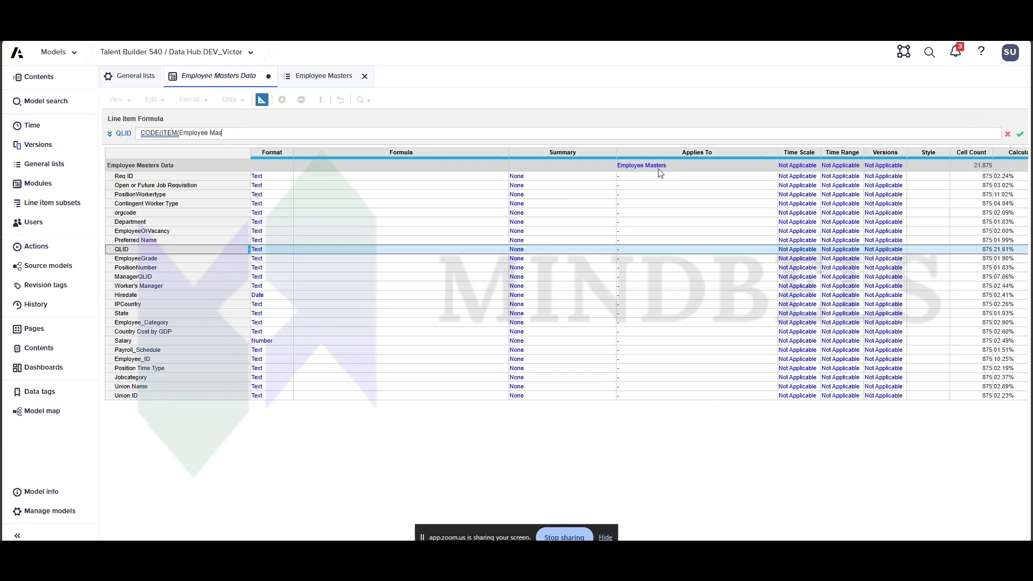
pyautogui.write('ter))')
pyautogui.press('Return')
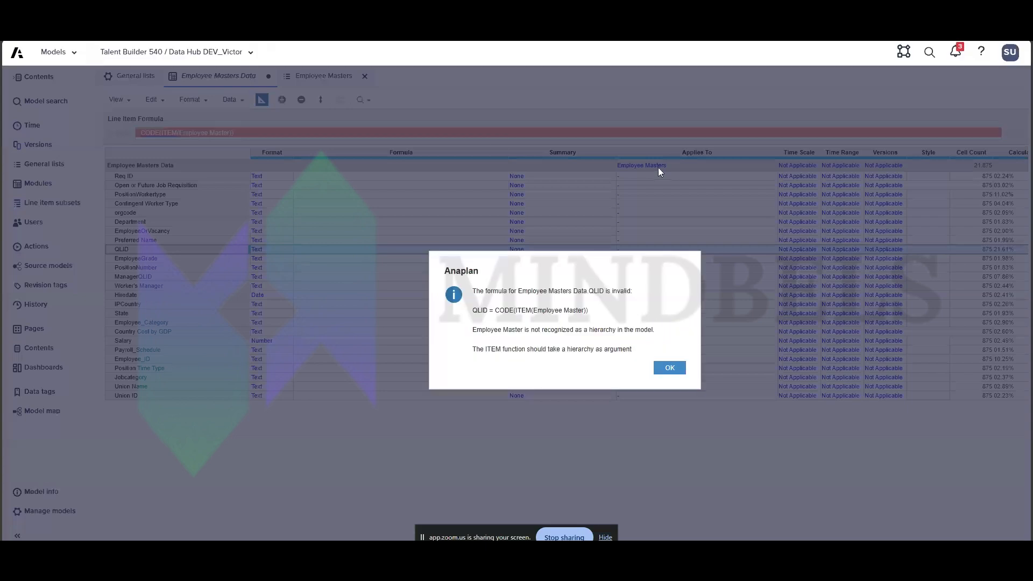
pyautogui.click(679, 368)
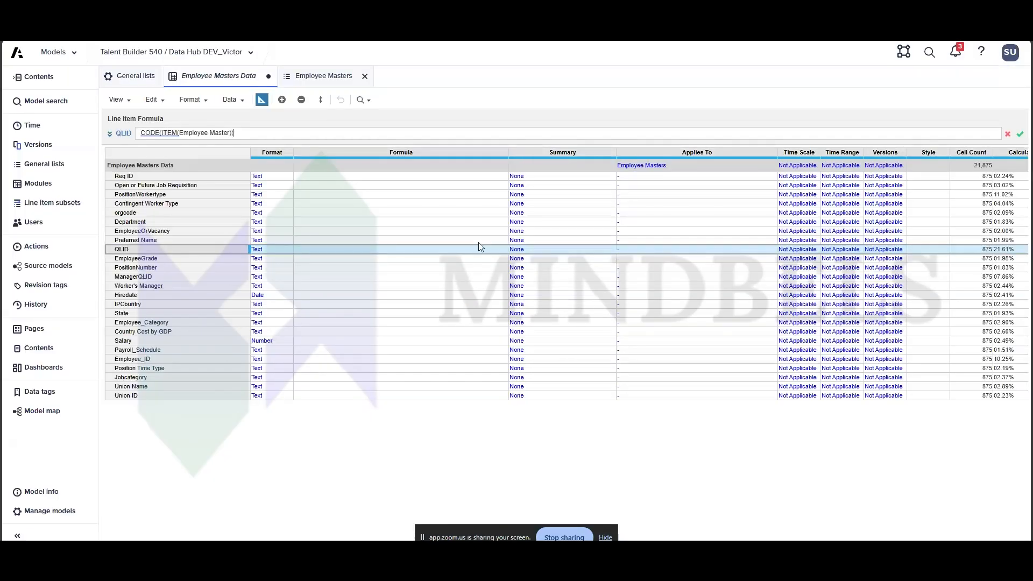
pyautogui.write('s')
pyautogui.press('Return')
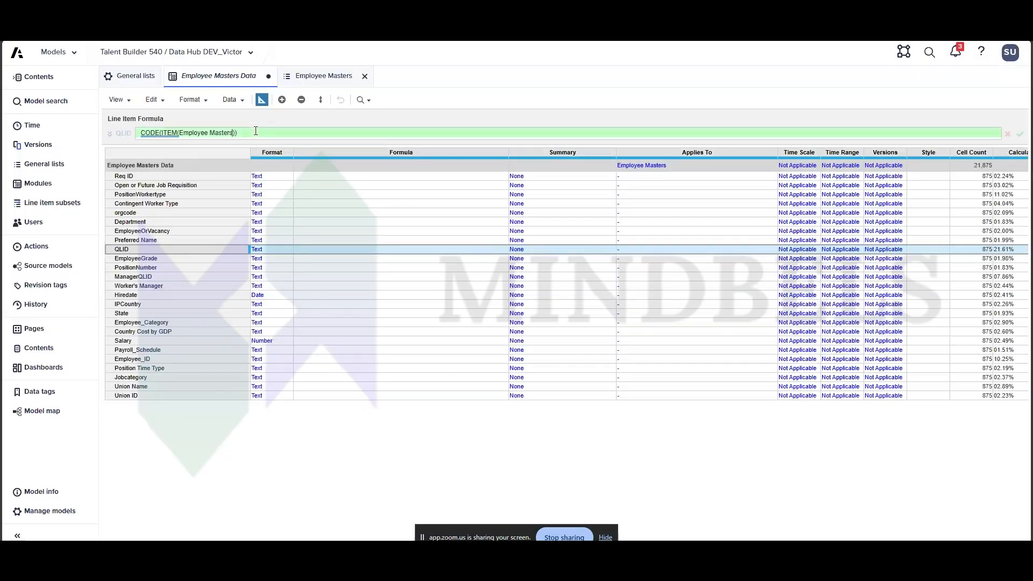
pyautogui.click(260, 101)
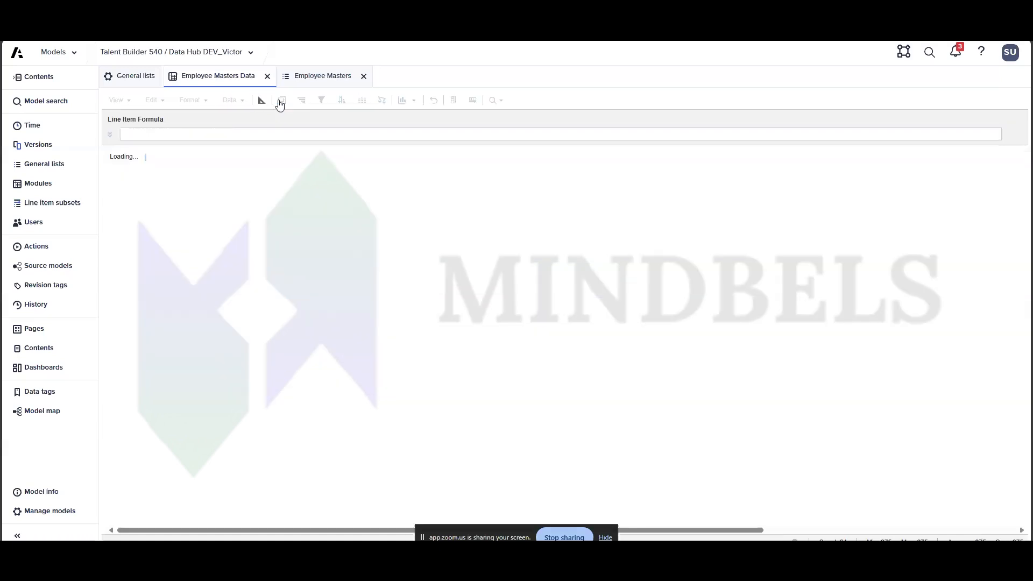
pyautogui.moveTo(616, 218); pyautogui.dragTo(611, 372)
pyautogui.click(610, 372)
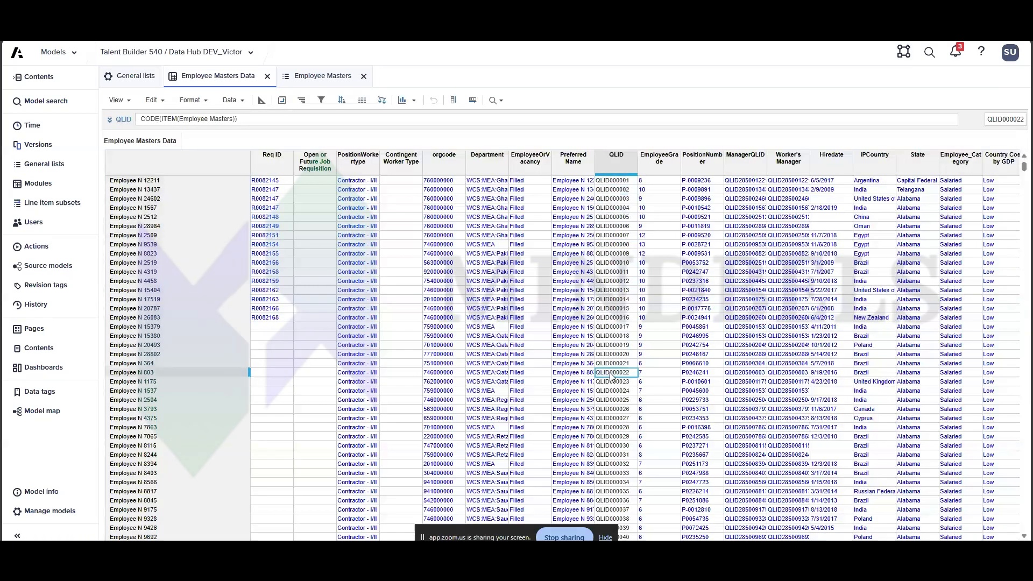
pyautogui.tripleClick(249, 122)
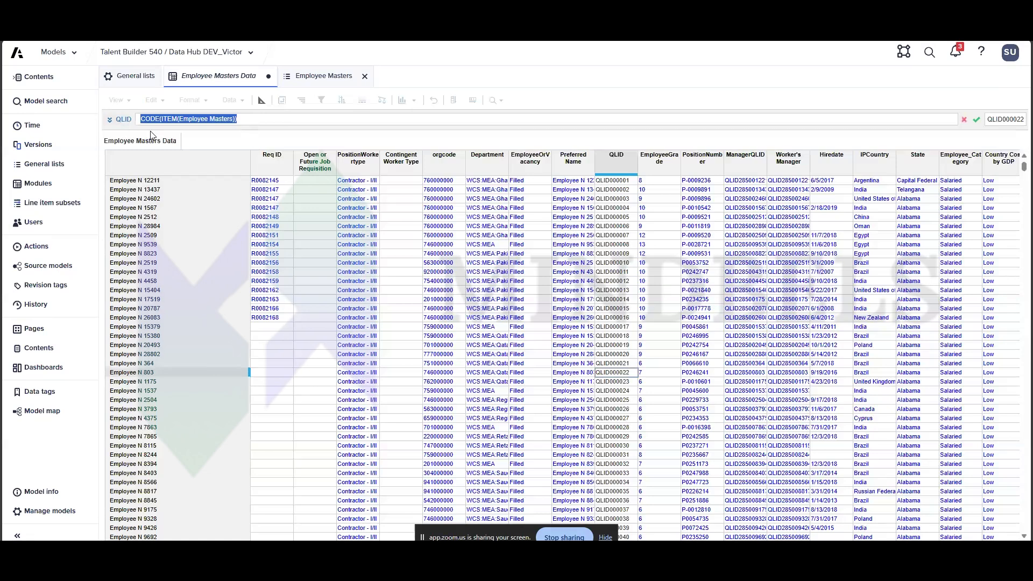
pyautogui.click(264, 143)
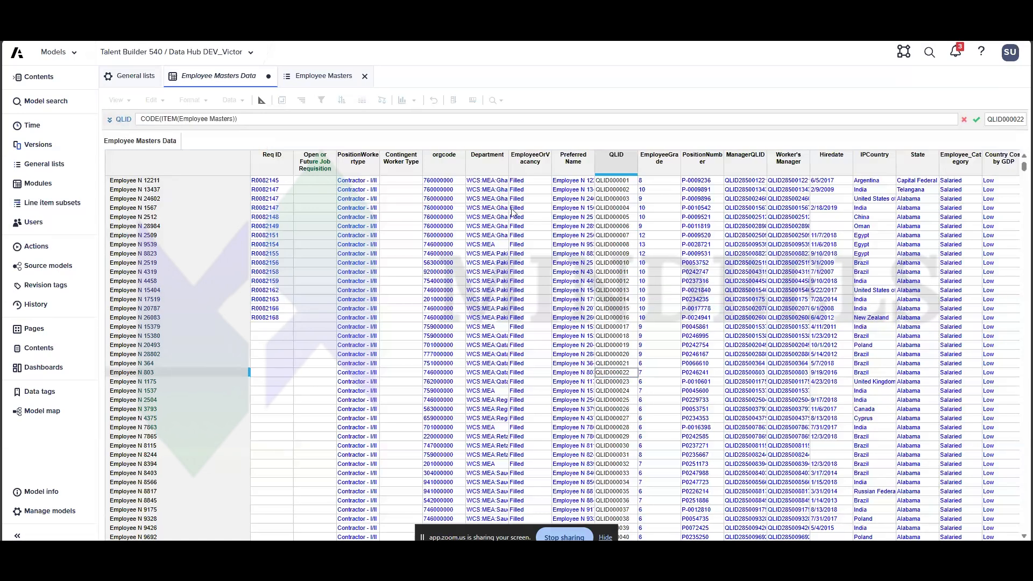
pyautogui.moveTo(603, 208); pyautogui.dragTo(617, 293)
pyautogui.click(617, 293)
pyautogui.click(618, 297)
pyautogui.click(618, 297)
pyautogui.click(618, 297)
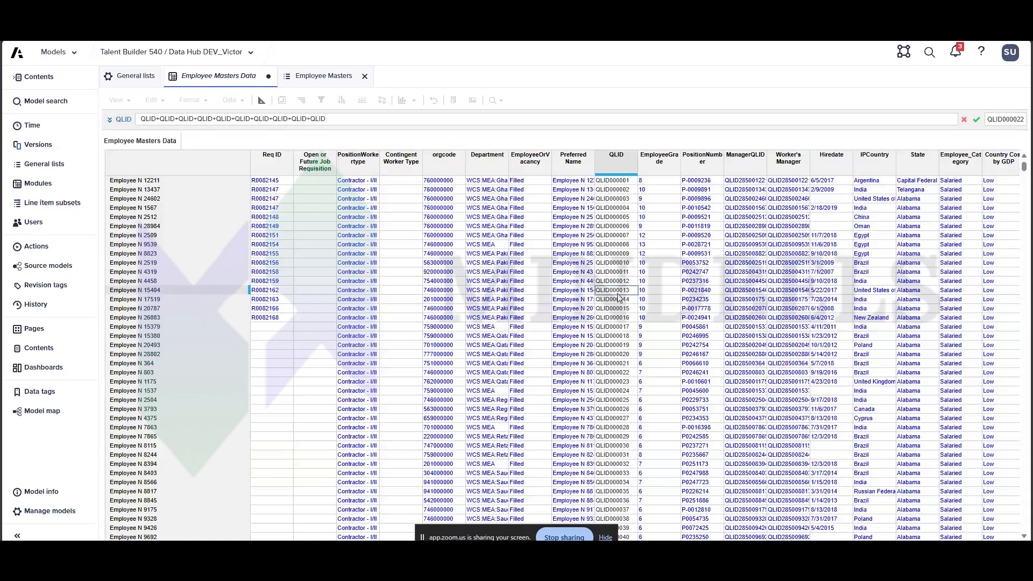
pyautogui.hscroll(2, 618, 294)
pyautogui.press('Escape')
# Examine the Salary and Union Name columns of the Employee Masters Data module.
pyautogui.moveTo(975, 218); pyautogui.dragTo(970, 253)
pyautogui.click(968, 309)
pyautogui.hscroll(5, 969, 312)
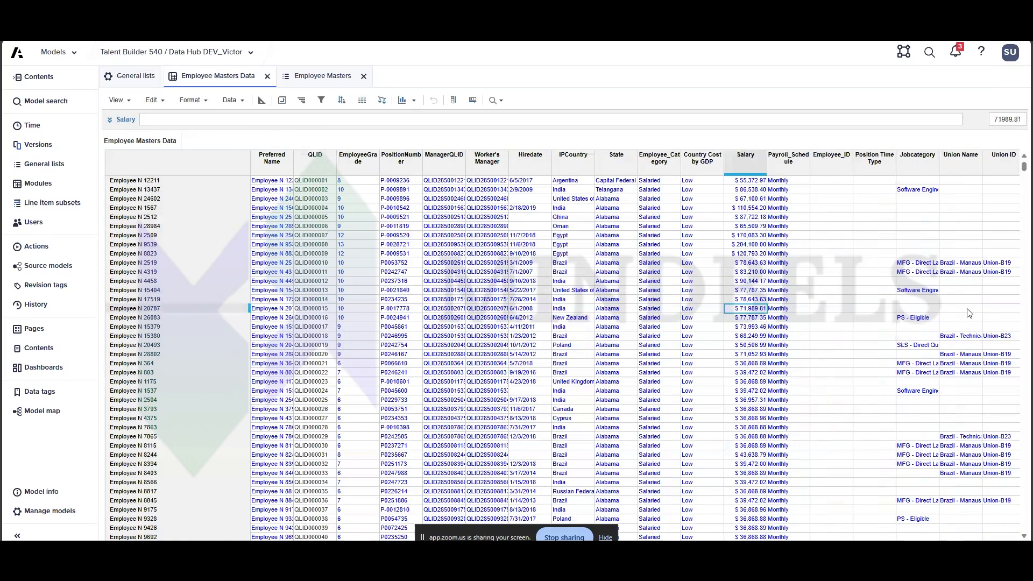
pyautogui.click(968, 313)
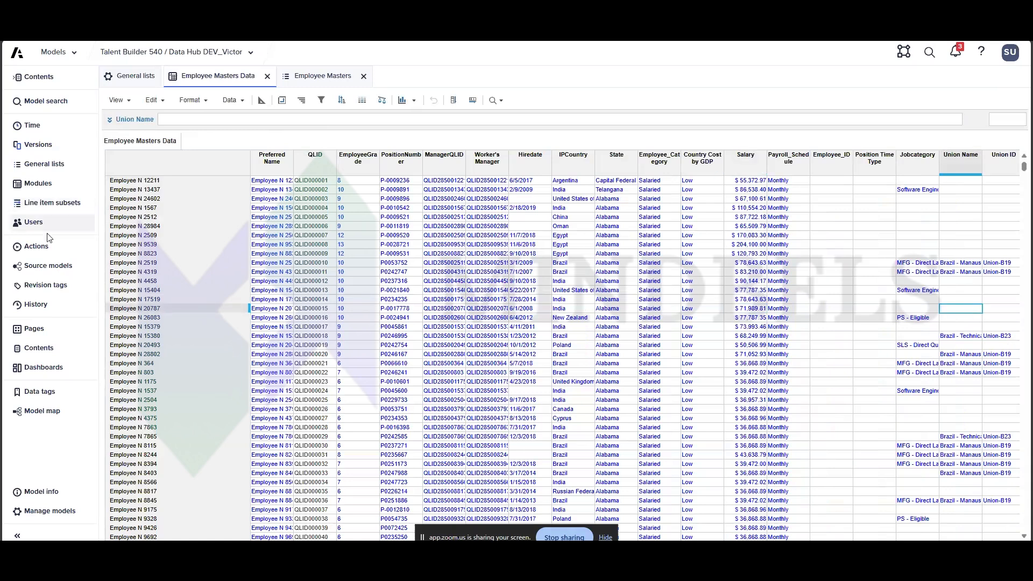
# In the model's actions, rename the import that targets the Employee Masters list as Build Employee Masters.
pyautogui.click(37, 247)
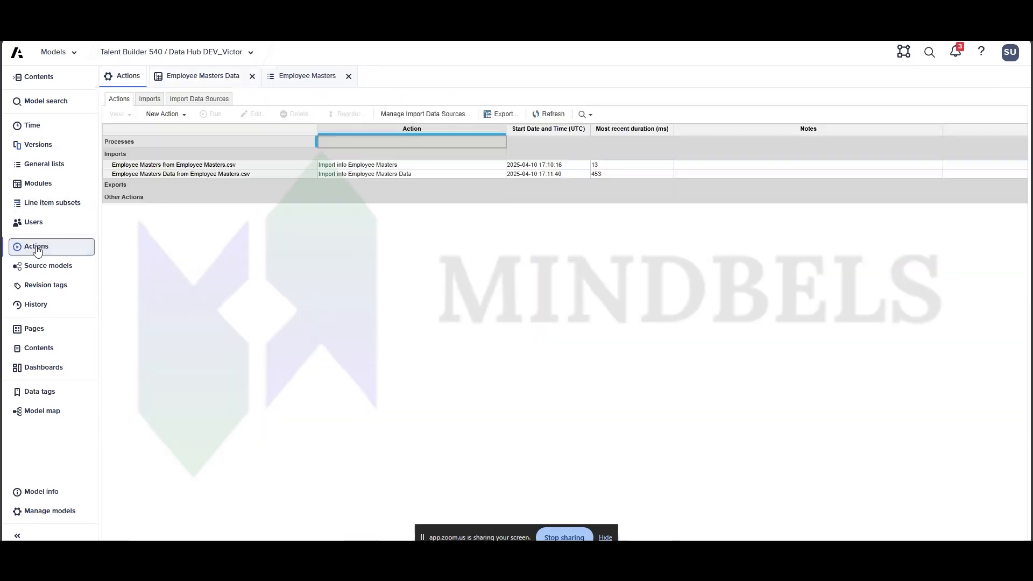
pyautogui.click(123, 166)
pyautogui.click(123, 175)
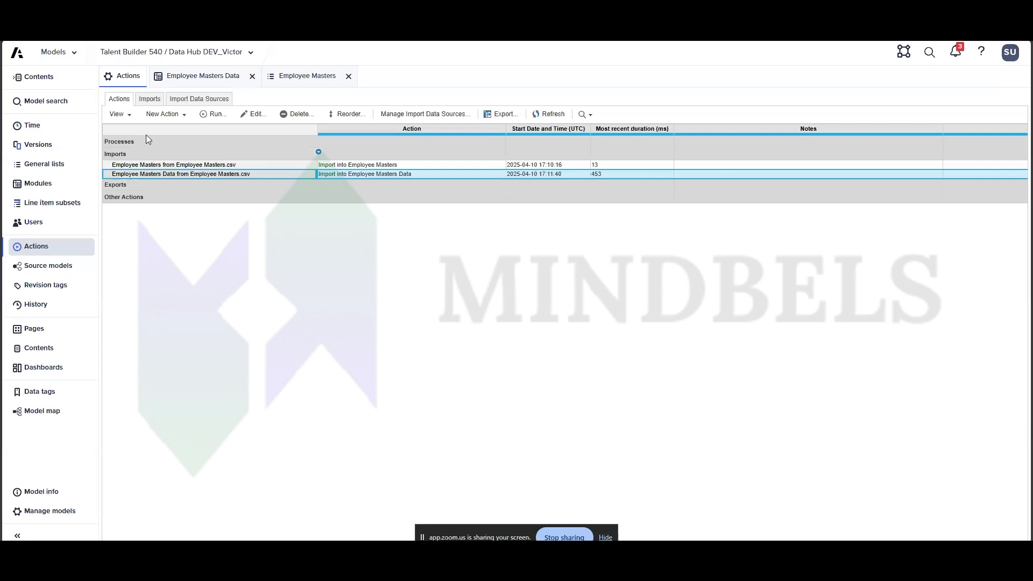
pyautogui.click(153, 102)
pyautogui.click(194, 142)
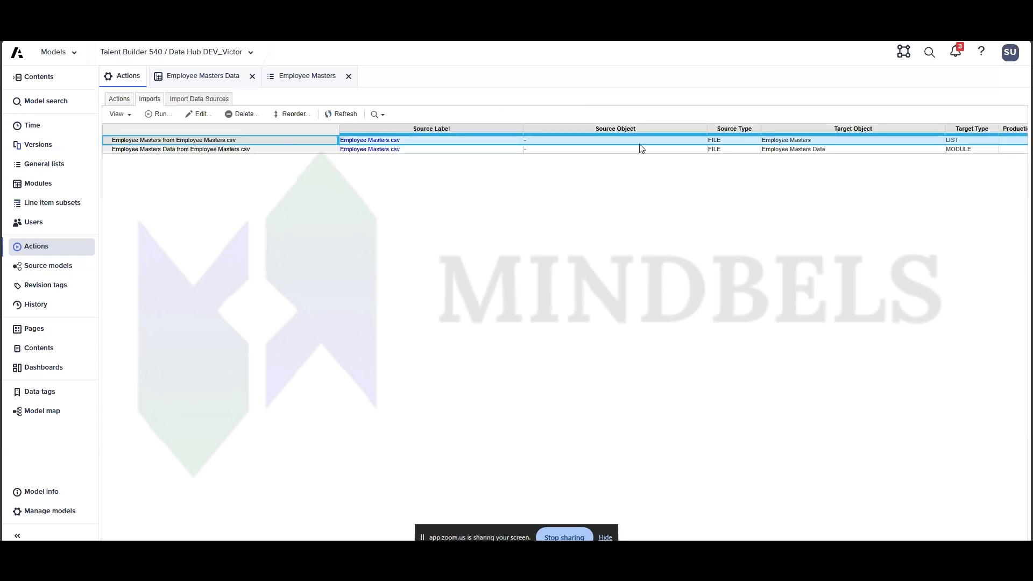
pyautogui.doubleClick(275, 139)
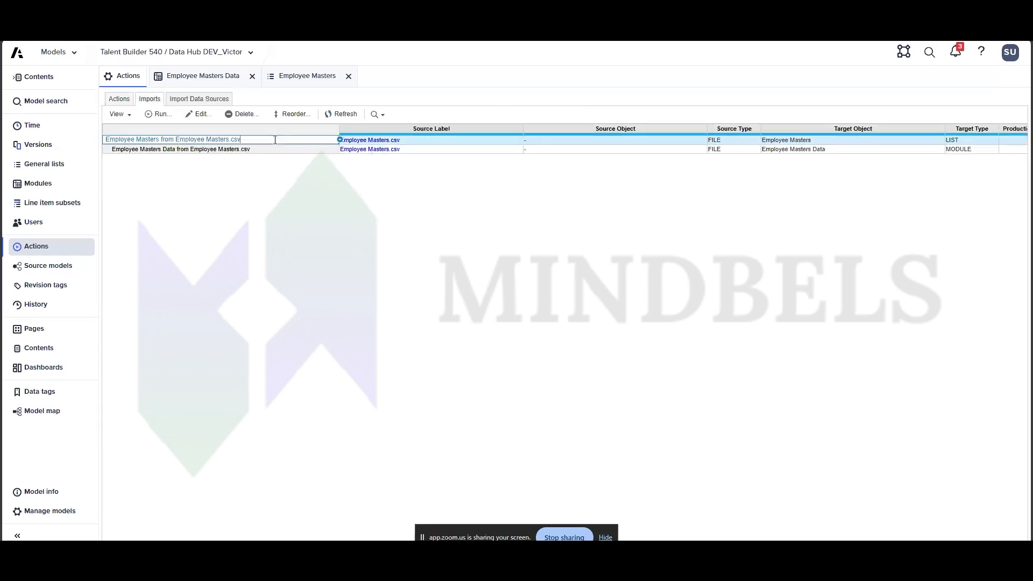
pyautogui.press('BackSpace')
pyautogui.press('BackSpace')
pyautogui.press('BackSpace')
pyautogui.press('BackSpace')
pyautogui.press('BackSpace')
pyautogui.press('BackSpace')
pyautogui.press('BackSpace')
pyautogui.press('BackSpace')
pyautogui.press('BackSpace')
pyautogui.press('BackSpace')
pyautogui.press('BackSpace')
pyautogui.press('BackSpace')
pyautogui.press('BackSpace')
pyautogui.press('BackSpace')
pyautogui.press('BackSpace')
pyautogui.press('BackSpace')
pyautogui.press('BackSpace')
pyautogui.press('BackSpace')
pyautogui.press('BackSpace')
pyautogui.press('BackSpace')
pyautogui.write('Bu')
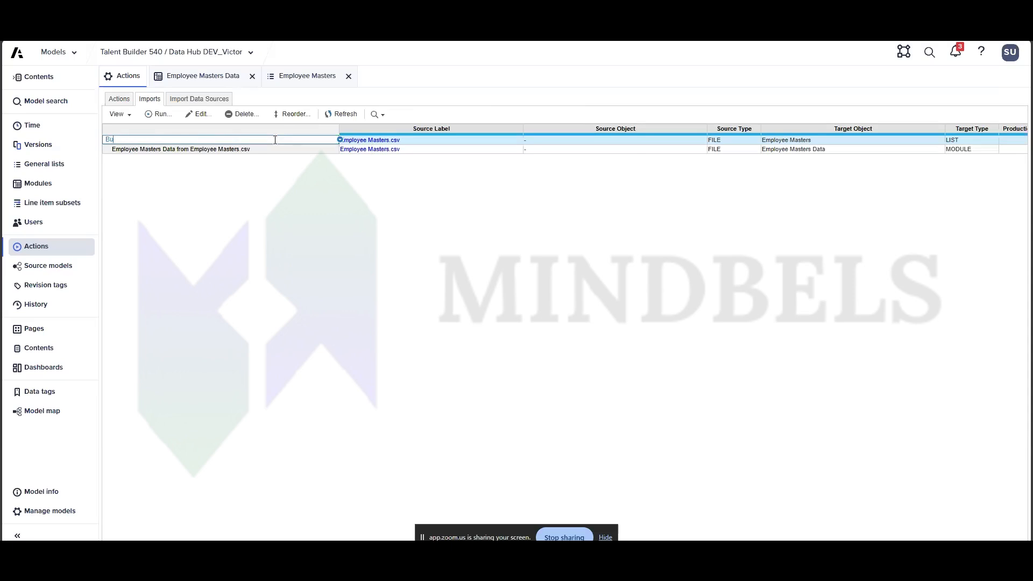
pyautogui.write('ild Employee Masters')
pyautogui.press('Return')
# Rename the import that targets the Employee Masters Data module as Import Employee Masters Data.
pyautogui.doubleClick(266, 148)
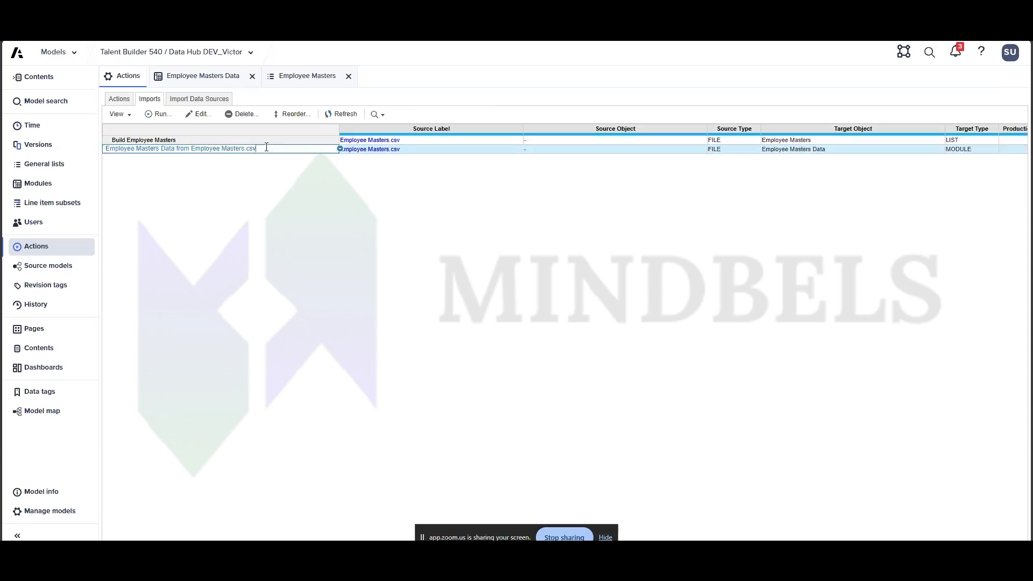
pyautogui.hotkey('ctrl', 'a')
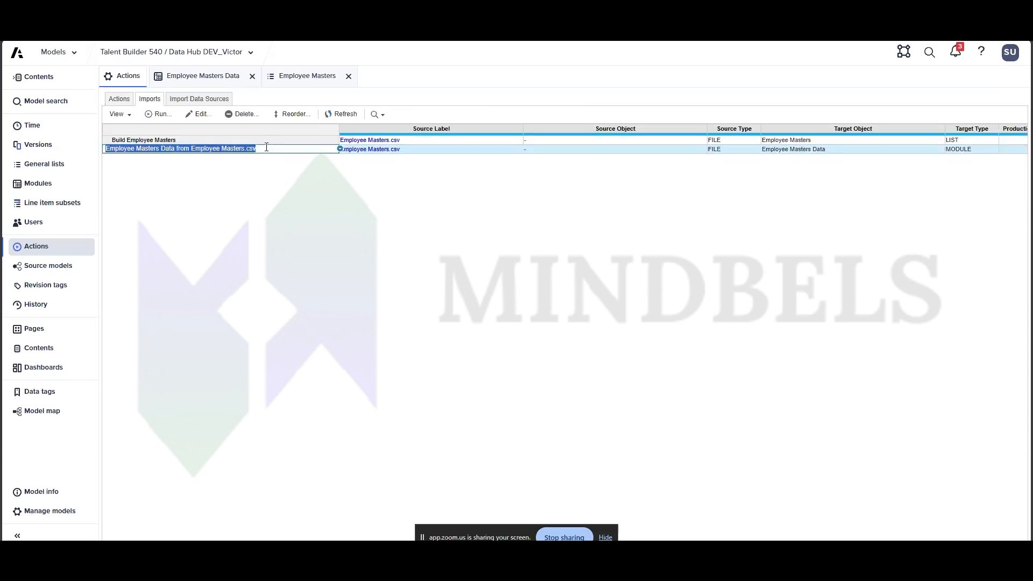
pyautogui.write('Import Employee Masters Data')
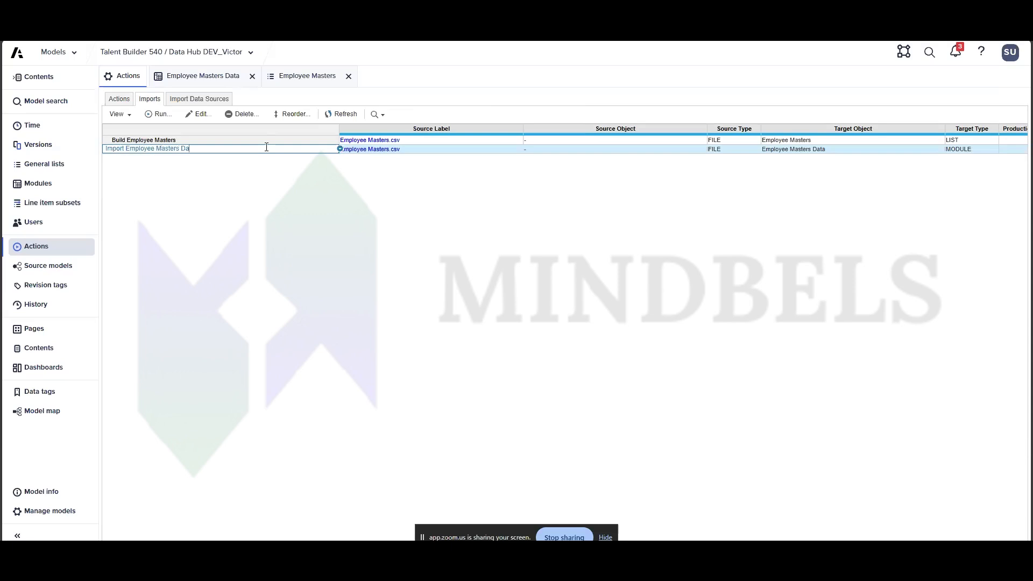
pyautogui.press('Return')
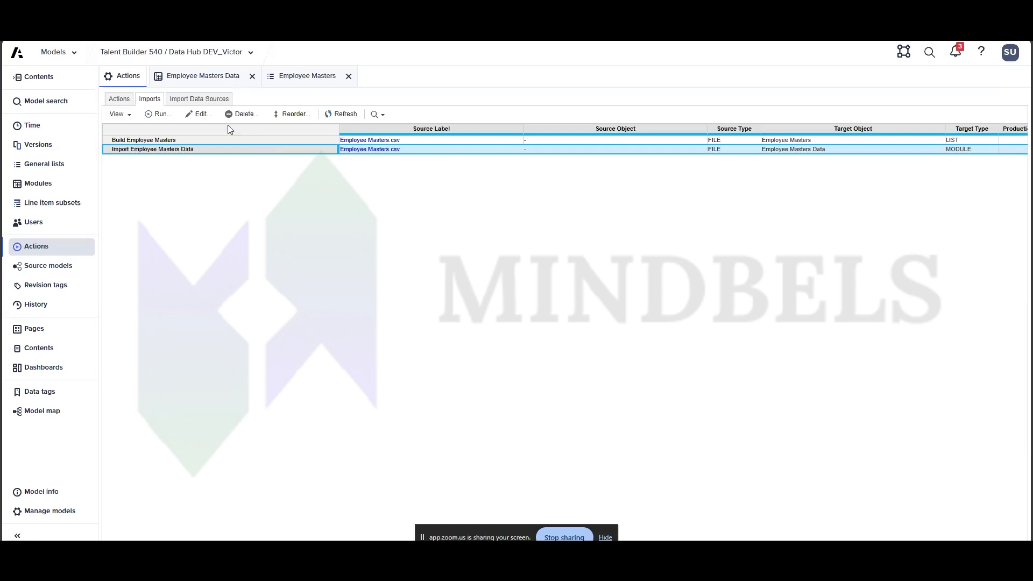
# Create a new process action named Employee Master load Process.
pyautogui.click(120, 98)
pyautogui.click(164, 114)
pyautogui.click(169, 129)
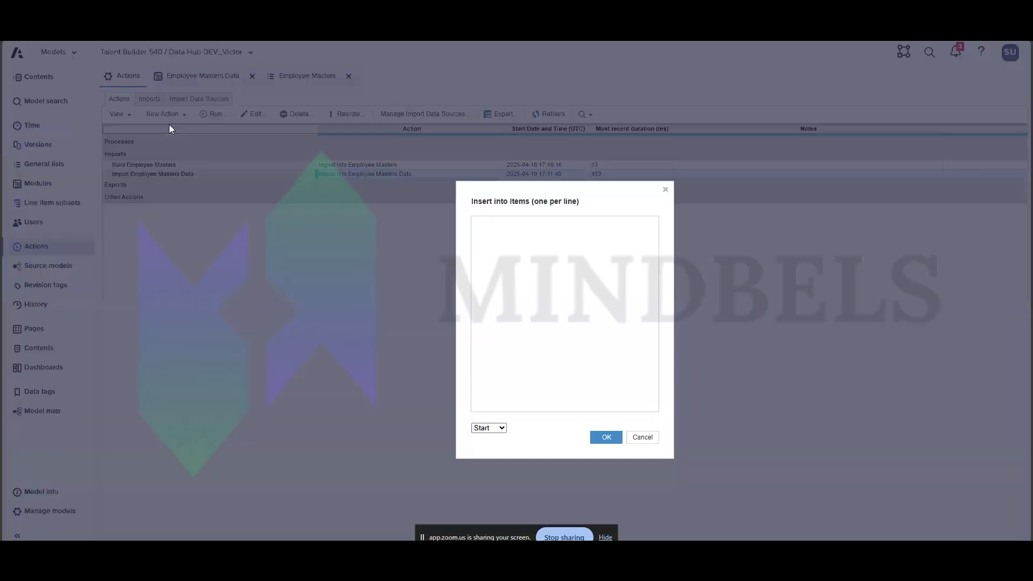
pyautogui.write('Employee')
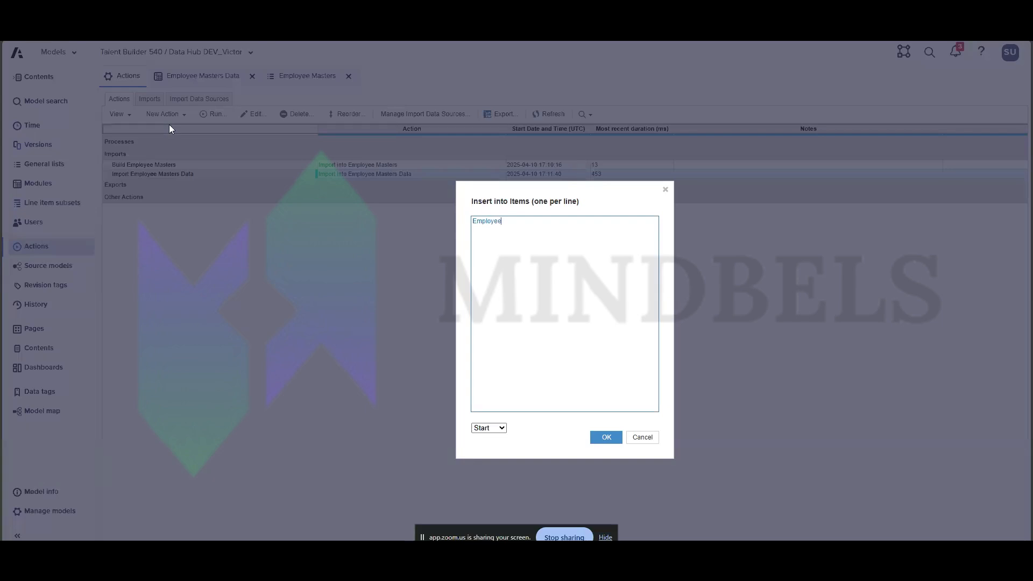
pyautogui.write(' Masyer')
pyautogui.press('BackSpace')
pyautogui.press('BackSpace')
pyautogui.press('BackSpace')
pyautogui.press('BackSpace')
pyautogui.write('ter load Proces')
pyautogui.click(606, 437)
# Add the Build Employee Masters and Import Employee Masters Data imports, in that order, to the Employee Master load Process.
pyautogui.click(195, 153)
pyautogui.click(253, 115)
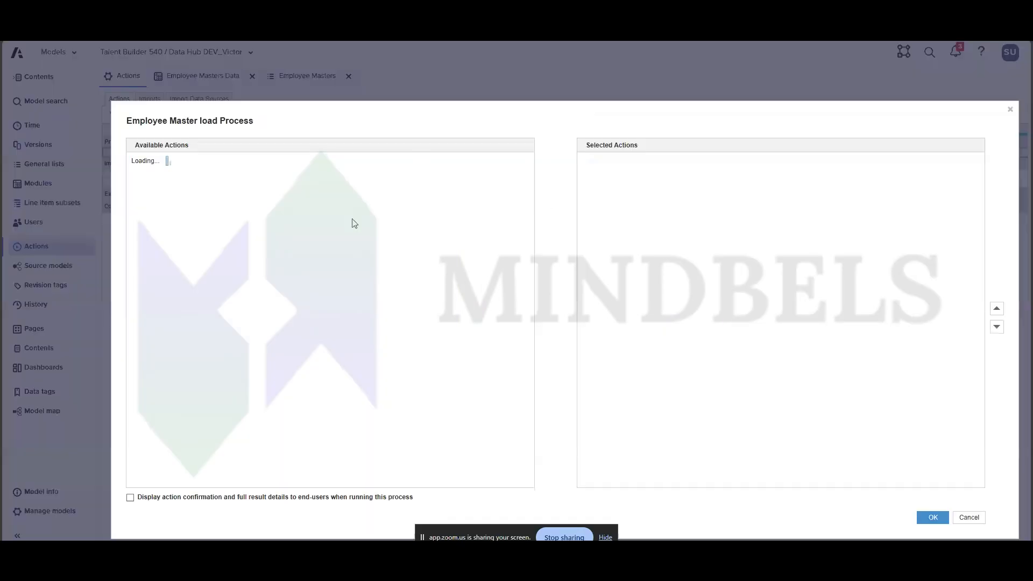
pyautogui.click(179, 183)
pyautogui.doubleClick(177, 176)
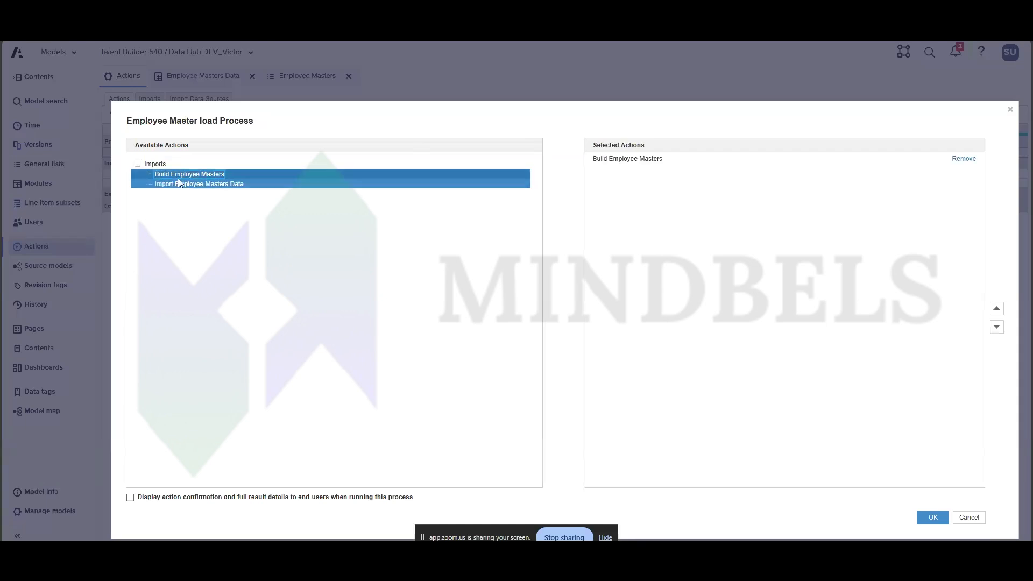
pyautogui.doubleClick(216, 184)
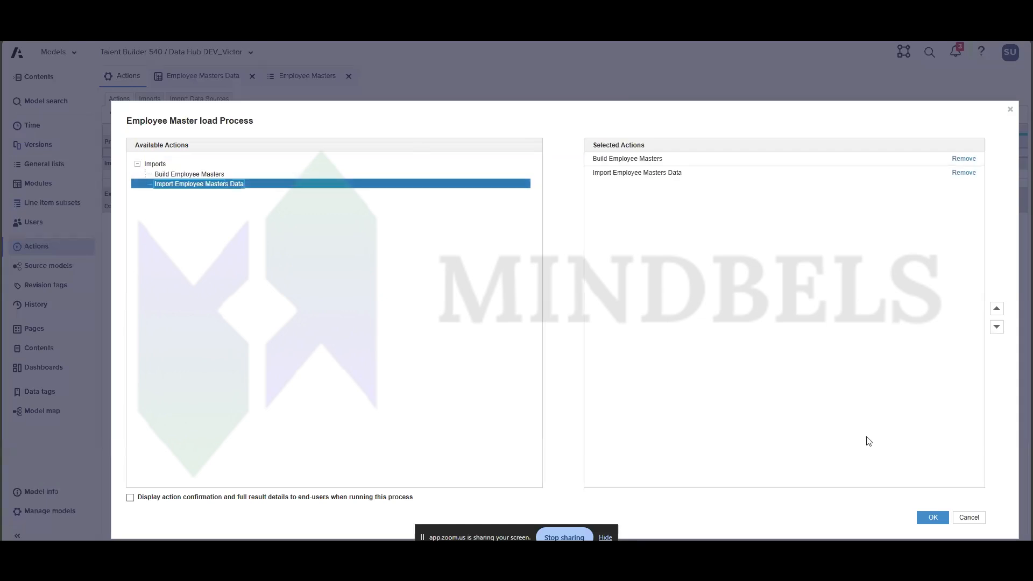
pyautogui.click(927, 519)
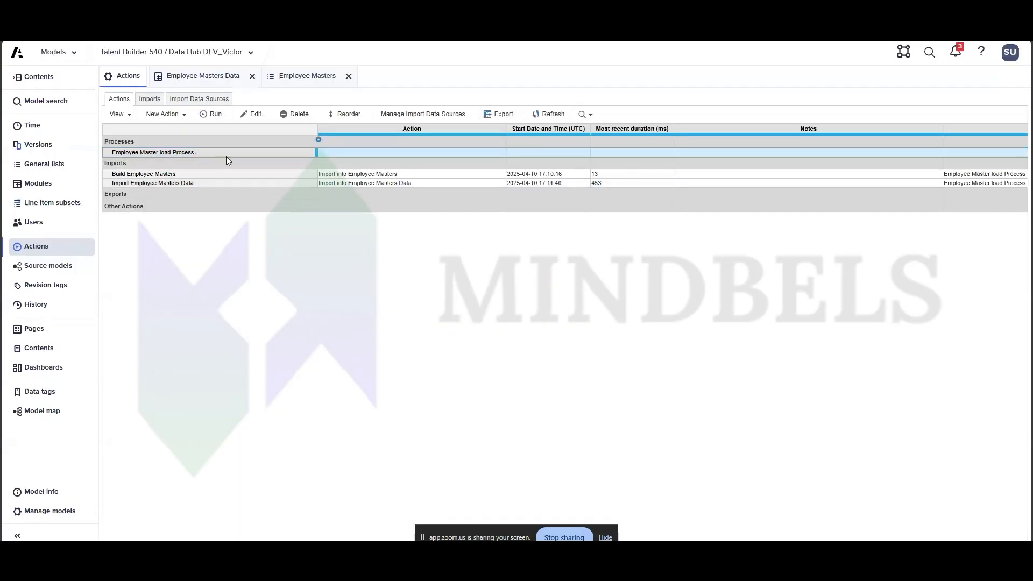
# Rename the Build Employee Masters import as Build Employee Masters list.
pyautogui.click(178, 174)
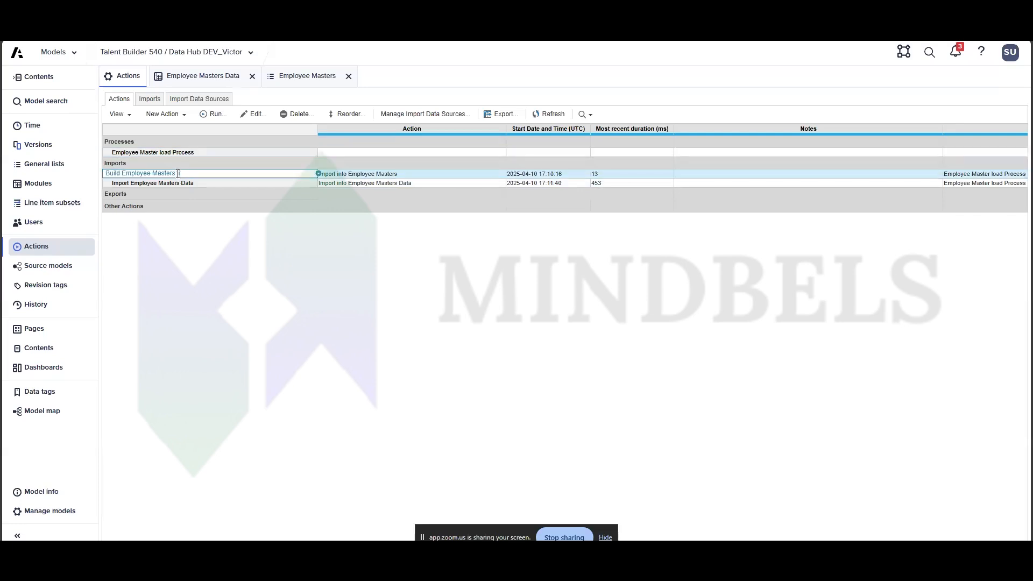
pyautogui.press('Return')
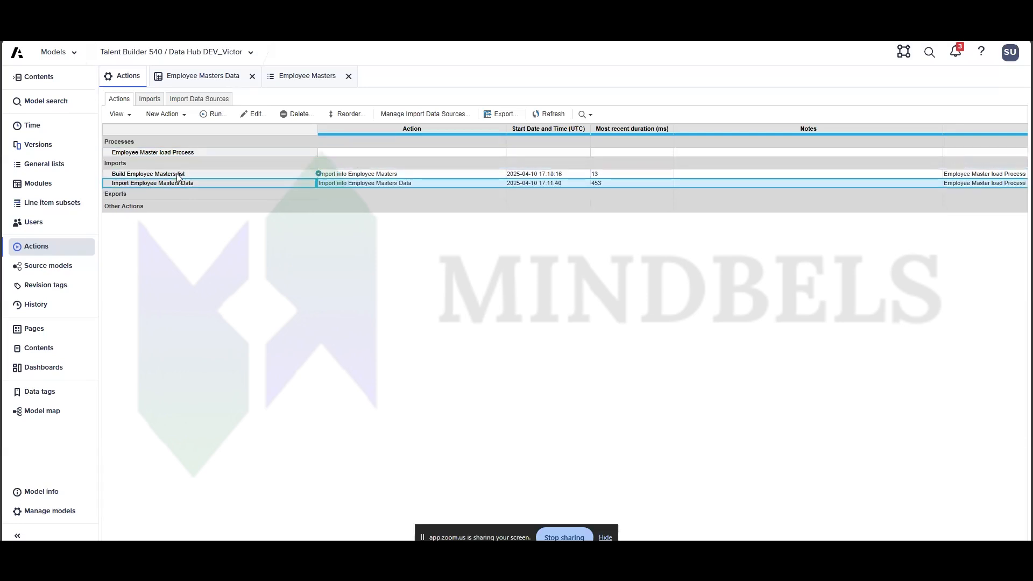
pyautogui.doubleClick(134, 173)
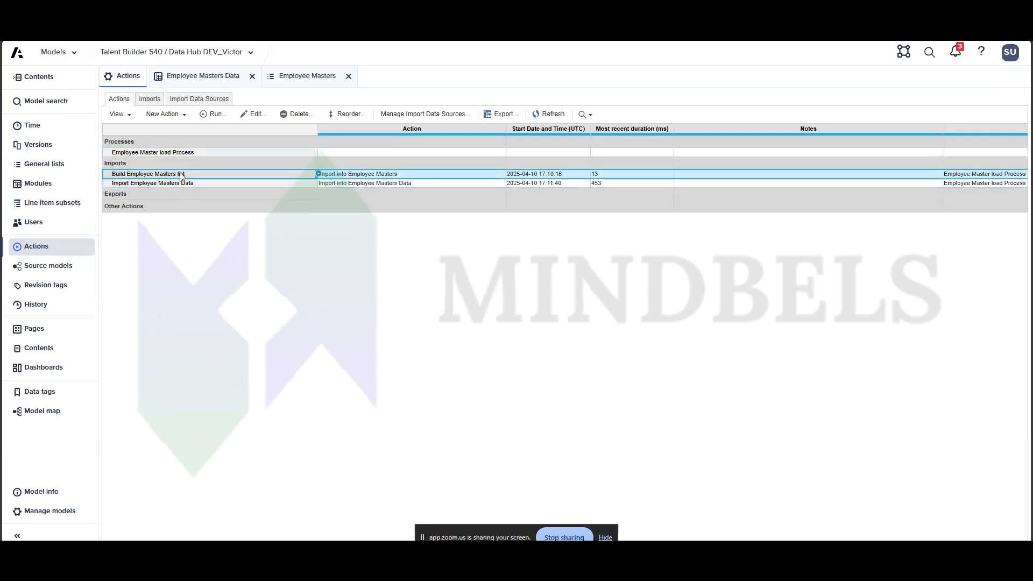
pyautogui.press('Return')
# Run the Employee Master load Process and close its result summary.
pyautogui.click(139, 185)
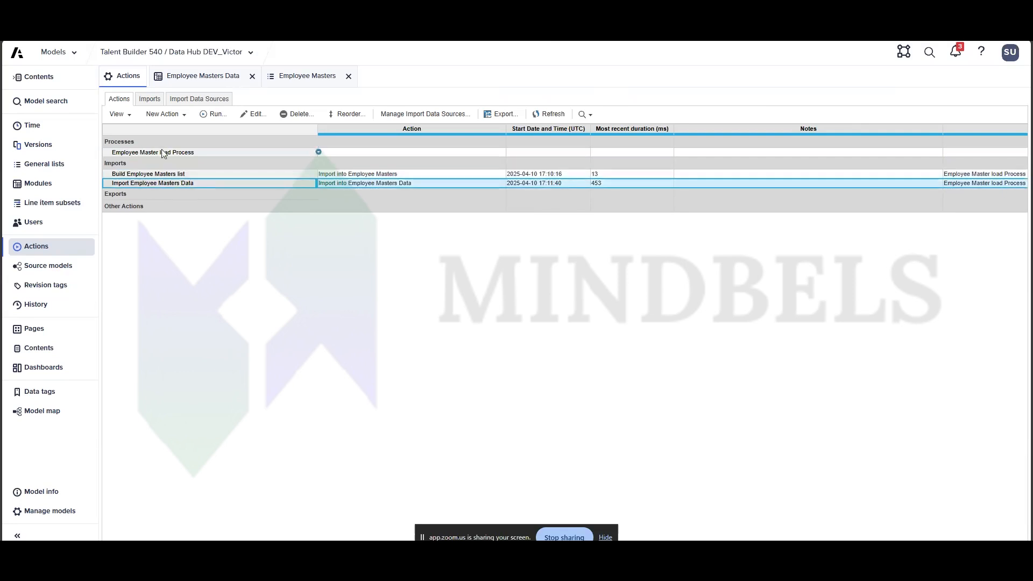
pyautogui.click(126, 153)
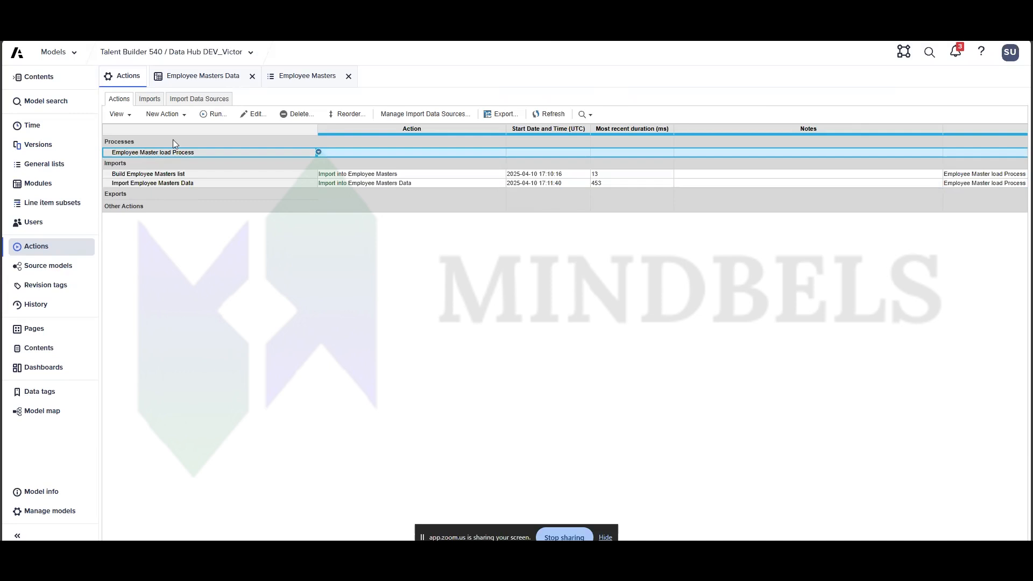
pyautogui.click(214, 115)
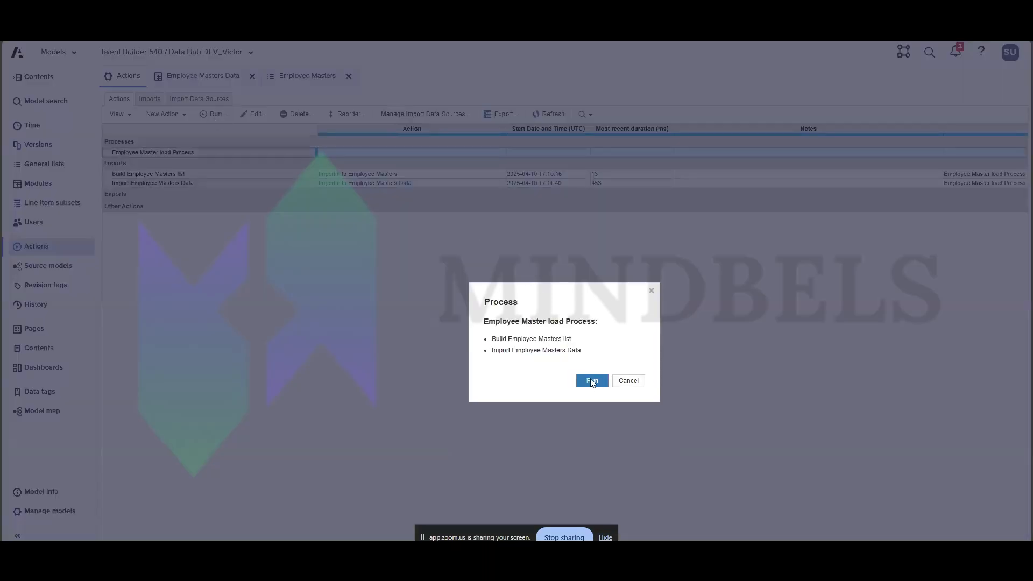
pyautogui.click(592, 381)
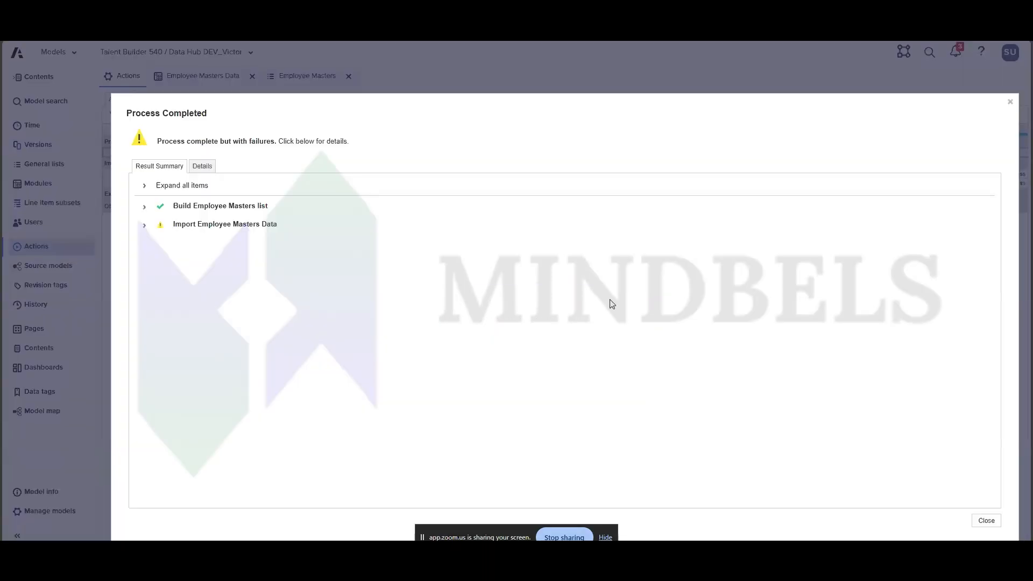
pyautogui.press('Escape')
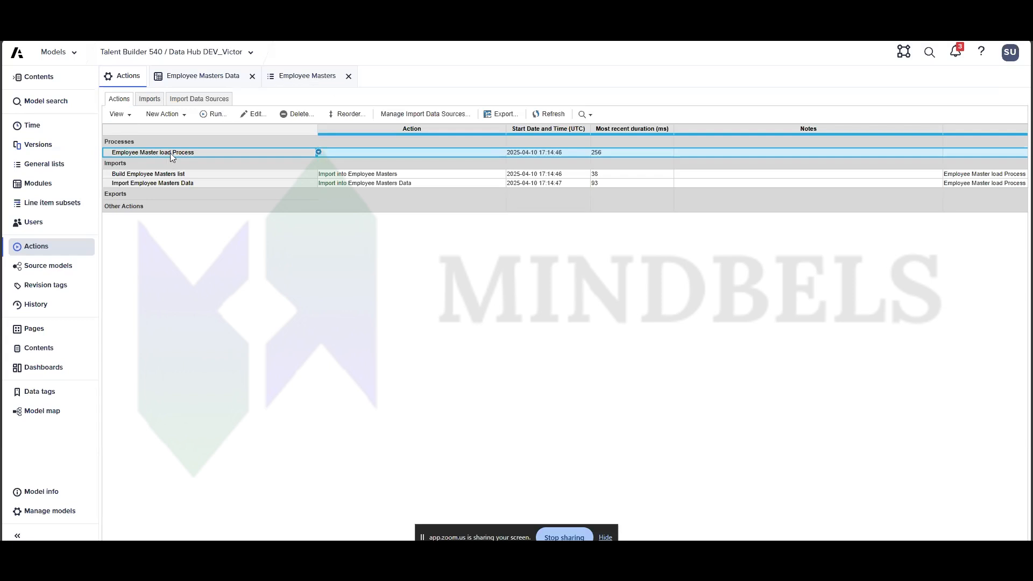
pyautogui.click(203, 118)
pyautogui.click(225, 115)
pyautogui.click(318, 196)
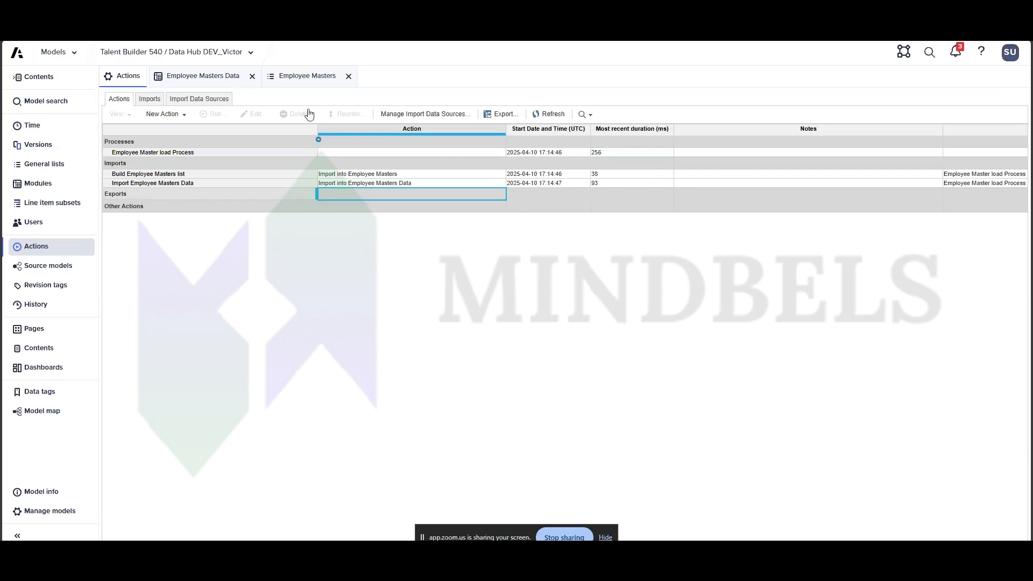
# Open the last model listed under the Talent Builder 540 workspace in a separate browser tab and switch to it.
pyautogui.click(386, 83)
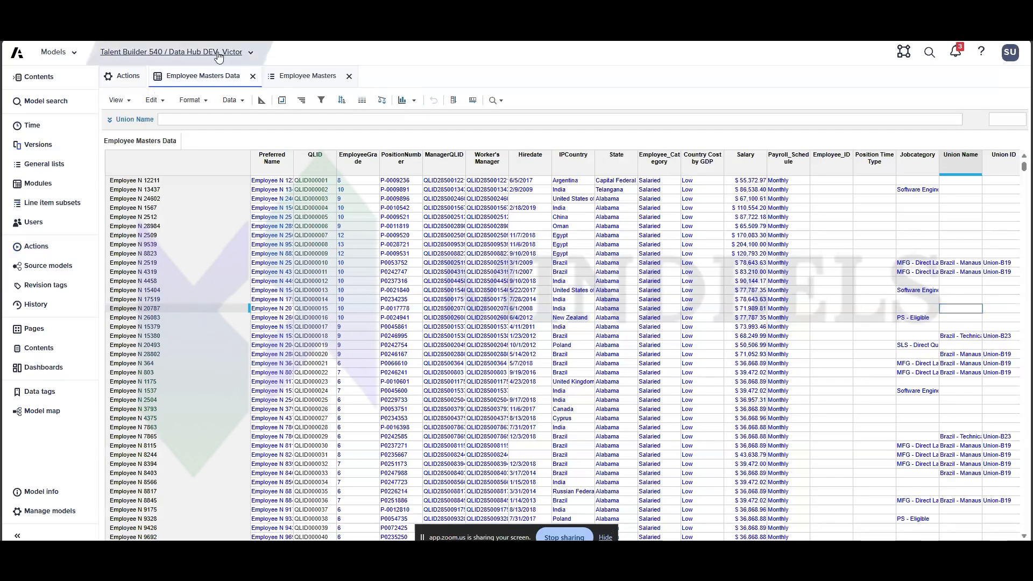
pyautogui.click(218, 56)
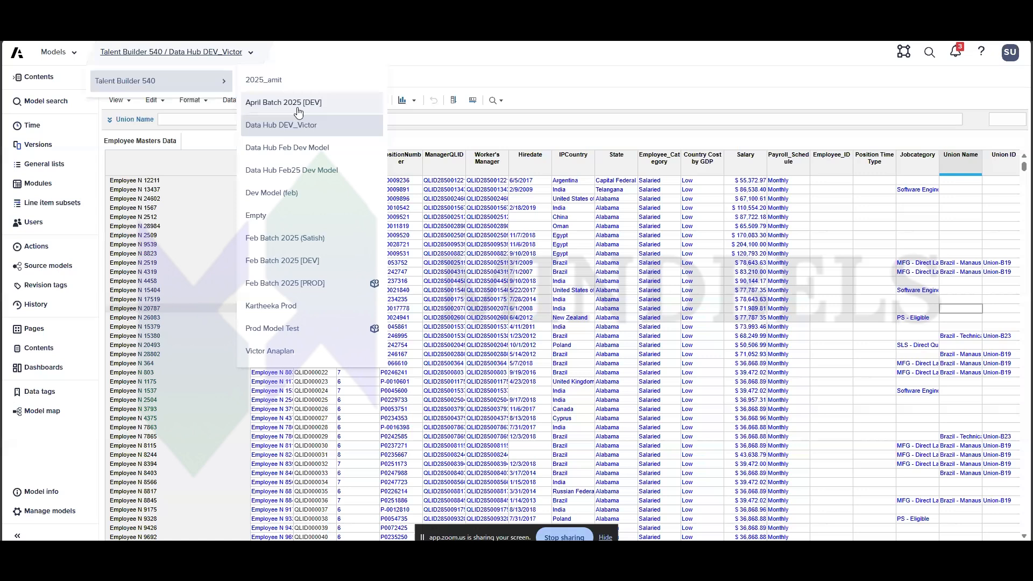
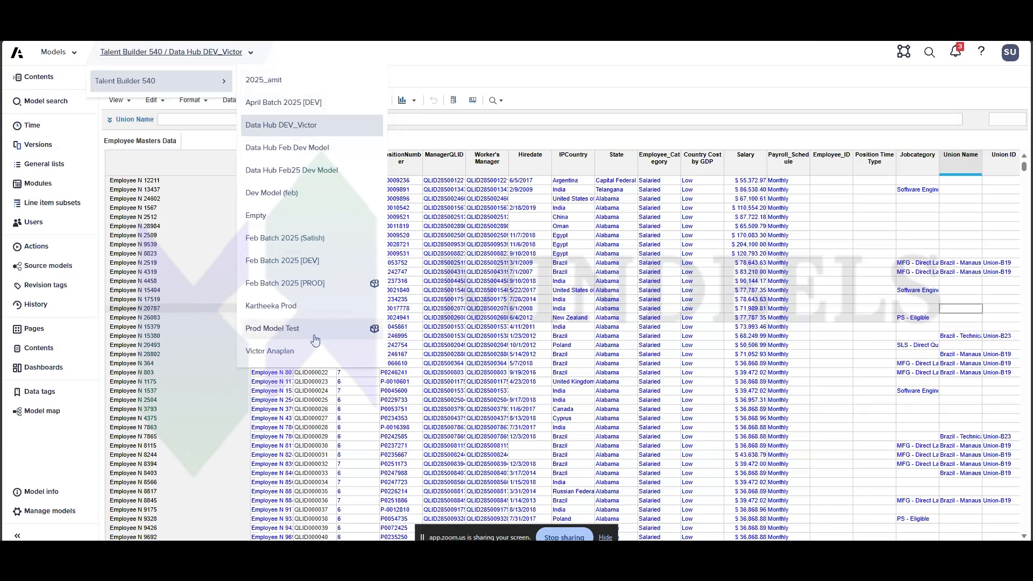
pyautogui.rightClick(306, 351)
pyautogui.click(327, 357)
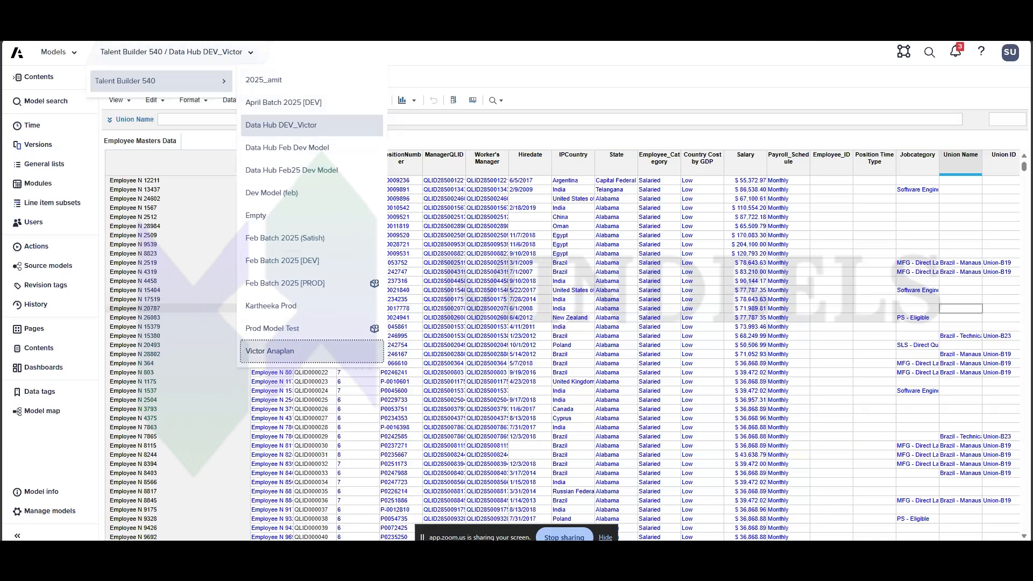
pyautogui.hotkey('ctrl', 'Tab')
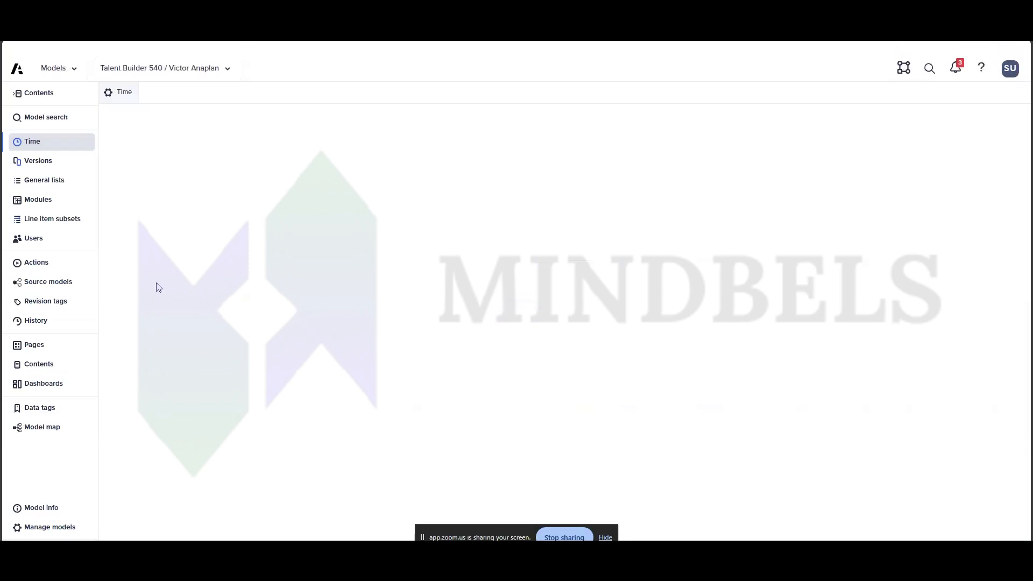
# Rename the open model to "Apr Spoke Model DEV_" followed by the owner's first name, and close model management.
pyautogui.click(64, 511)
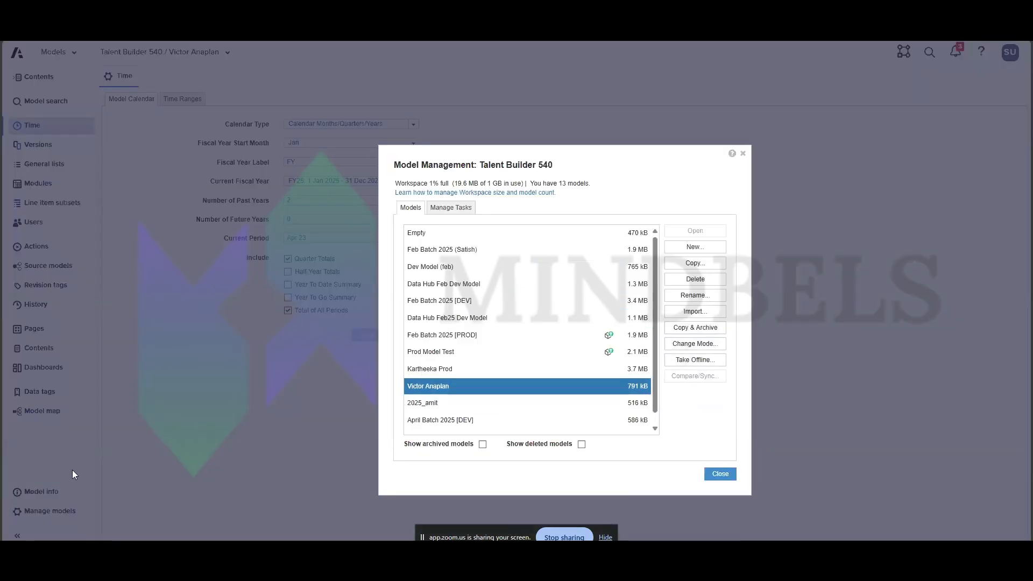
pyautogui.click(708, 297)
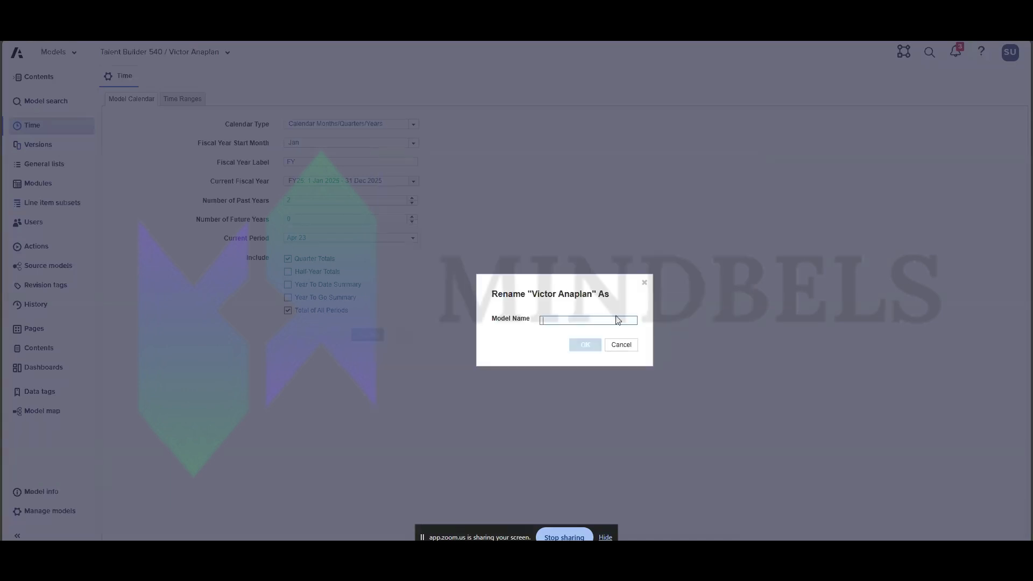
pyautogui.write('Apr SPo')
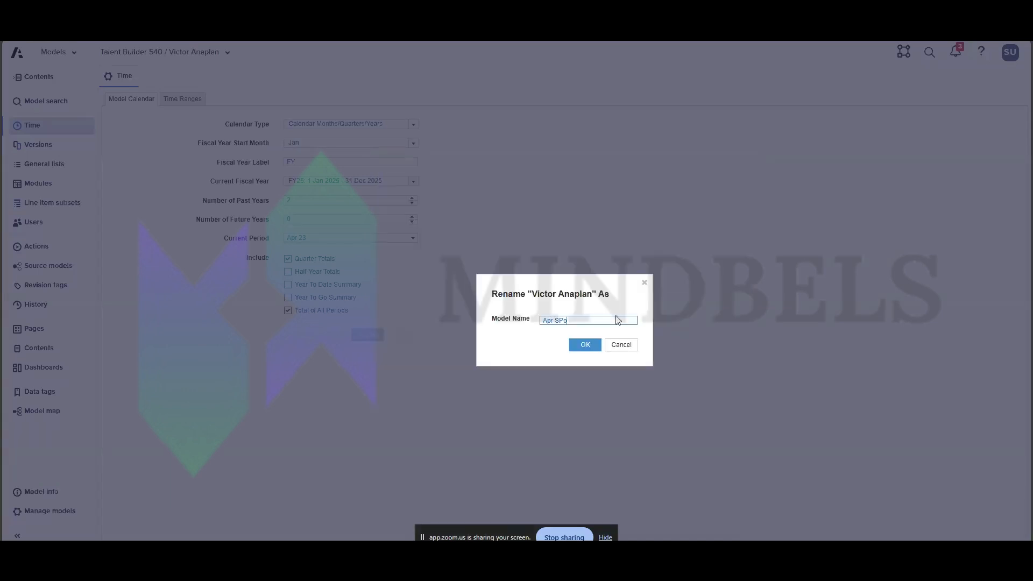
pyautogui.write('ke DE')
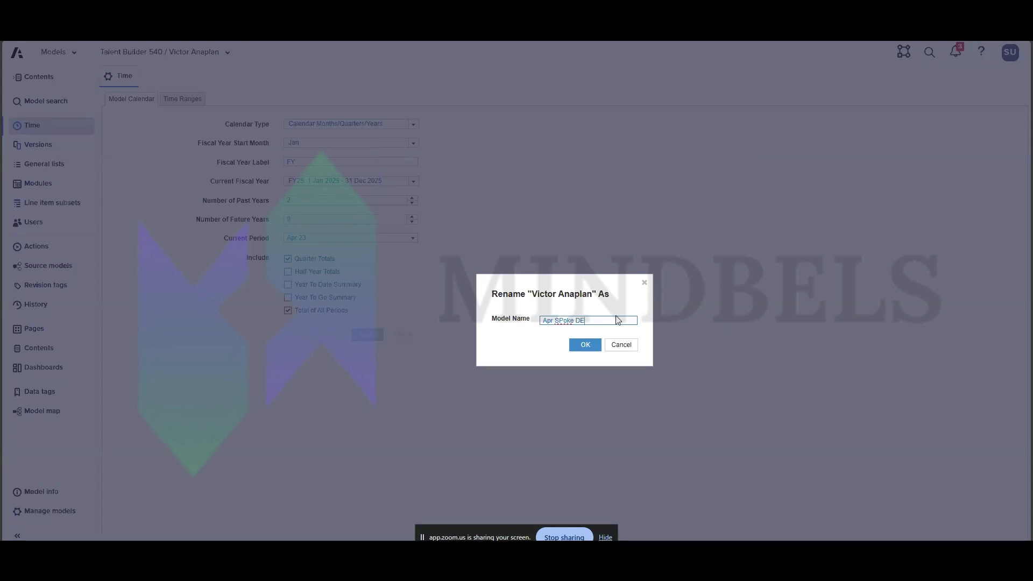
pyautogui.press('Left')
pyautogui.press('Left')
pyautogui.press('Left')
pyautogui.press('Left')
pyautogui.press('Left')
pyautogui.press('Left')
pyautogui.press('BackSpace')
pyautogui.write('poke Model DEV')
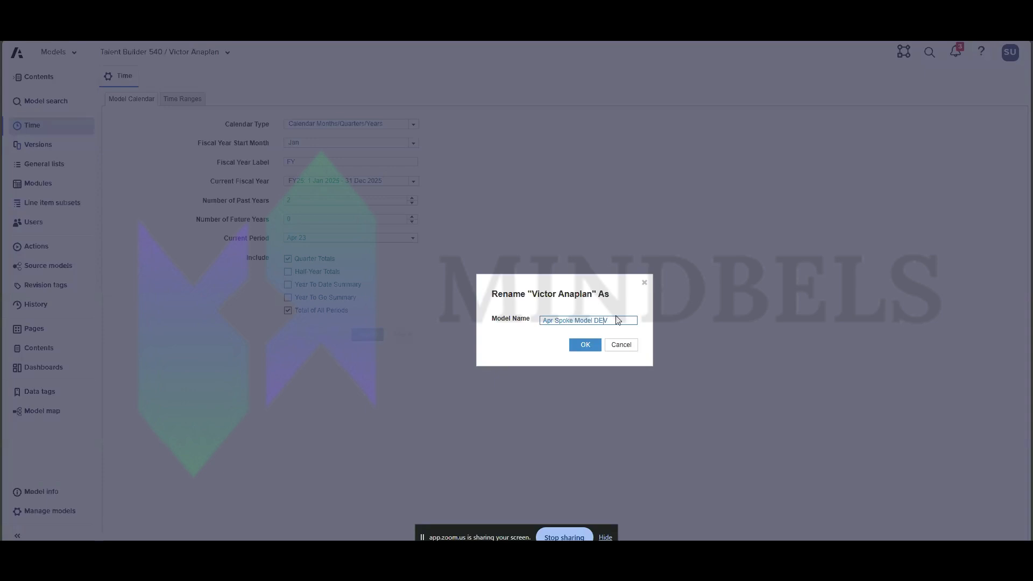
pyautogui.write('_V')
pyautogui.click(591, 345)
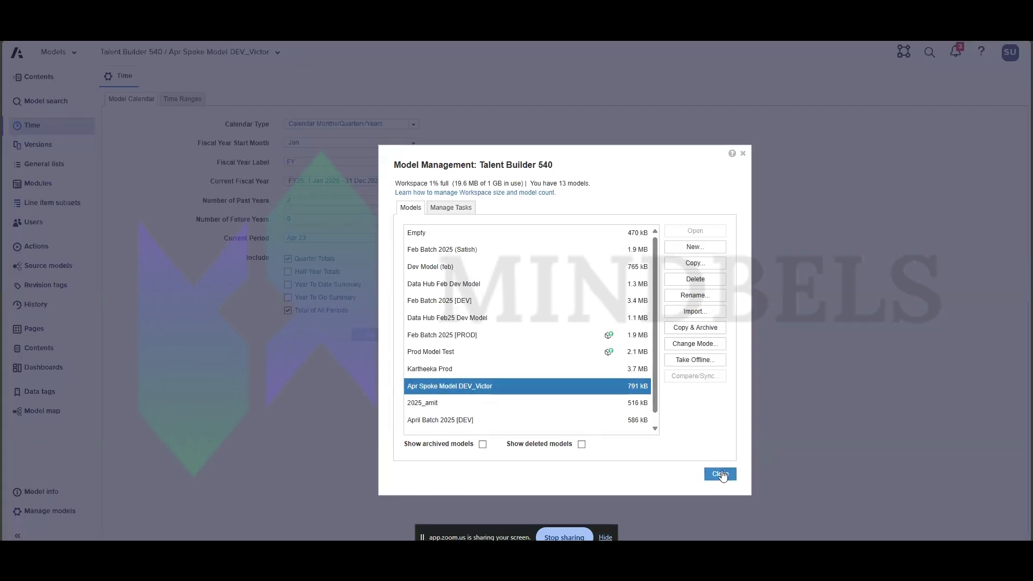
pyautogui.click(720, 474)
# Open the renamed model's list of modules and look through the existing INP, OUT and SYS modules.
pyautogui.click(141, 223)
pyautogui.click(27, 188)
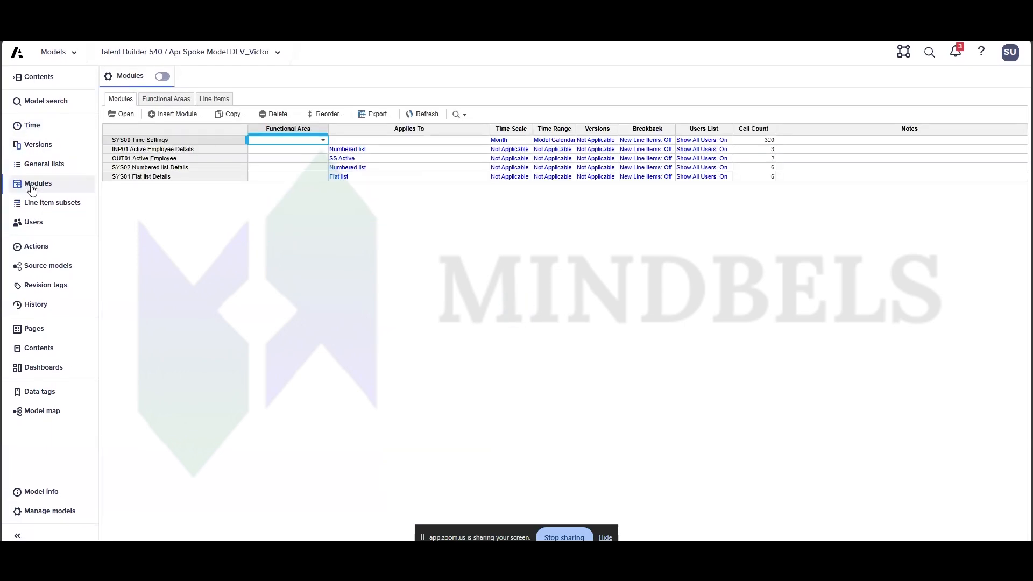
pyautogui.click(173, 153)
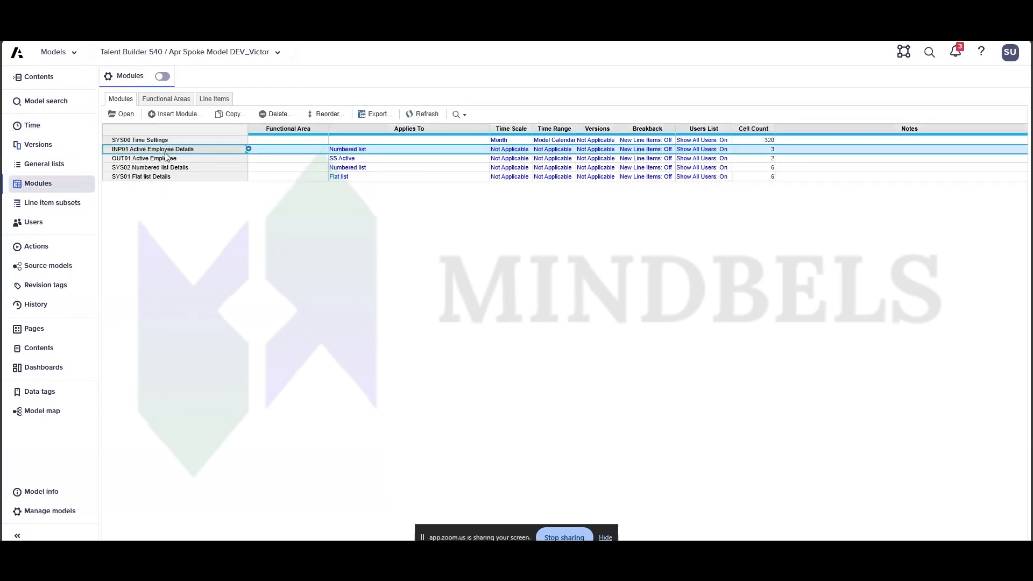
pyautogui.moveTo(167, 141); pyautogui.dragTo(171, 176)
pyautogui.click(171, 176)
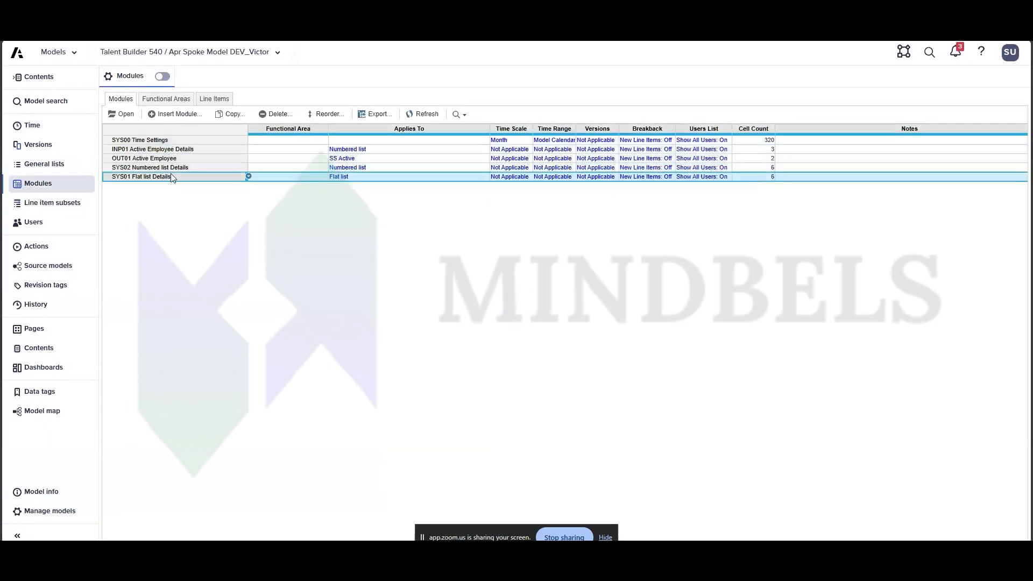
pyautogui.click(164, 140)
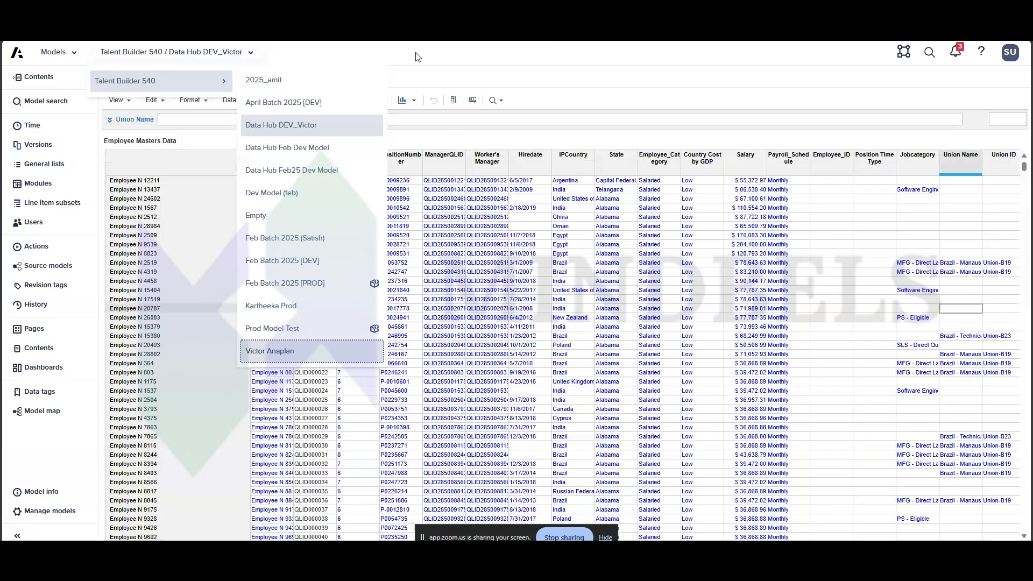
# Compare the Data Hub's Employee Masters Data module with the Applies To lists of the spoke model's modules.
pyautogui.click(418, 57)
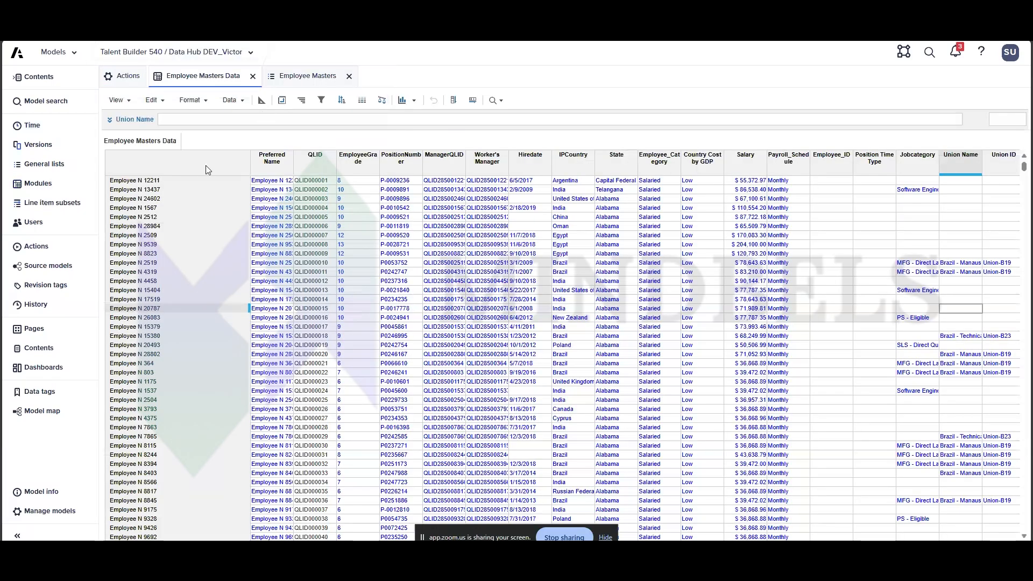
pyautogui.click(199, 166)
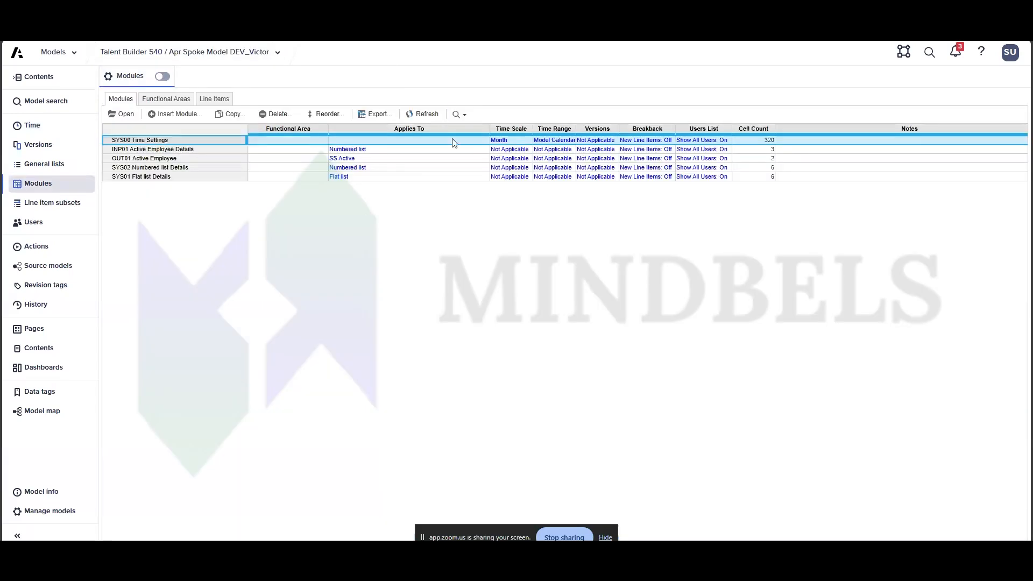
pyautogui.click(456, 149)
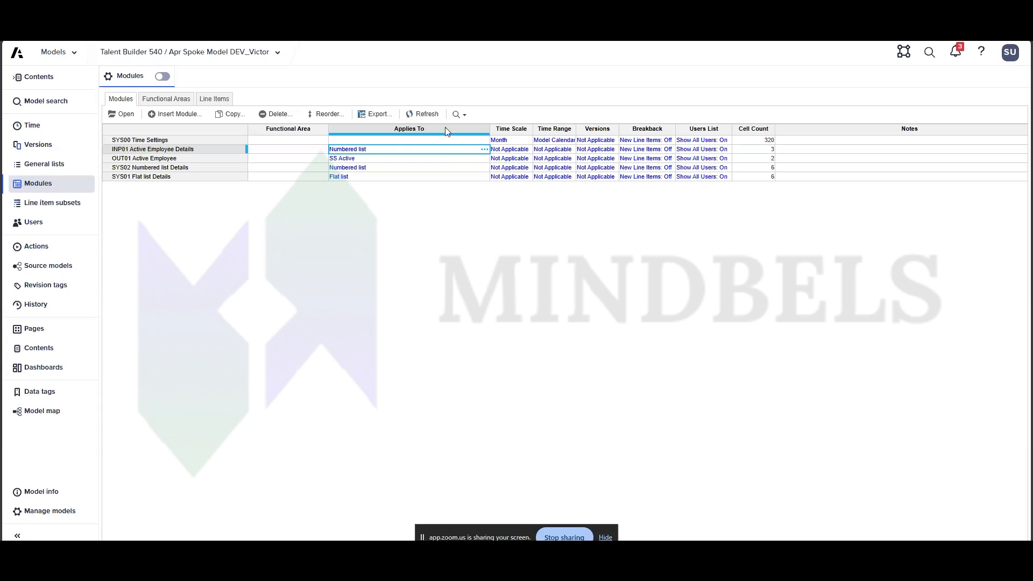
pyautogui.click(188, 155)
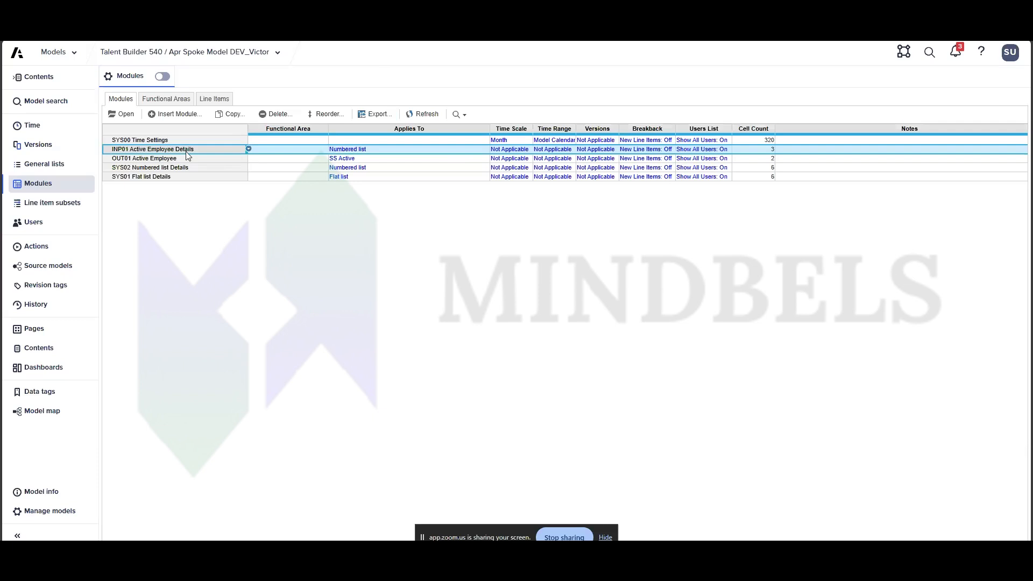
# Start a new module after SYS00 Time Settings and name it Import Module.
pyautogui.click(174, 143)
pyautogui.click(178, 114)
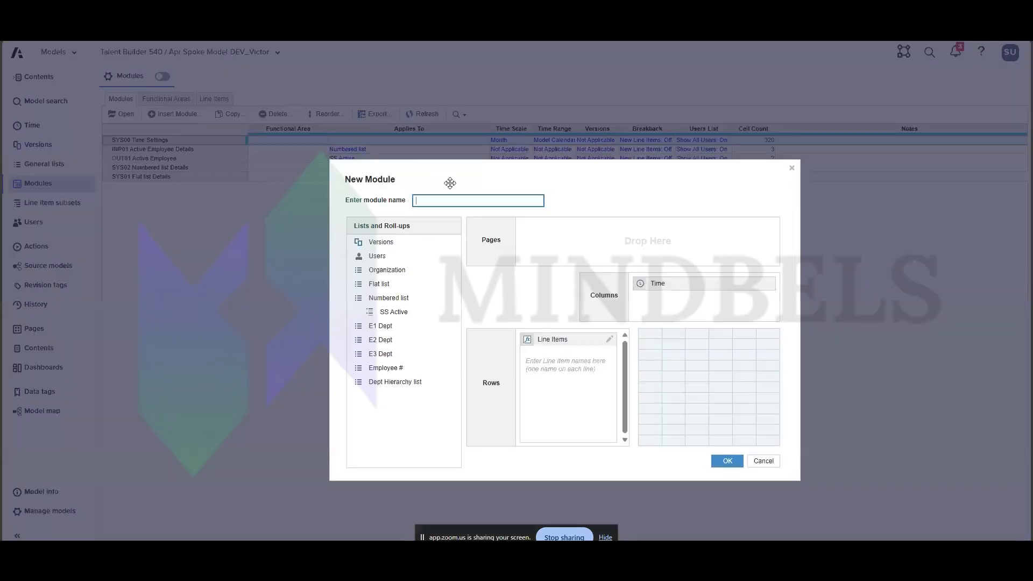
pyautogui.write('Import')
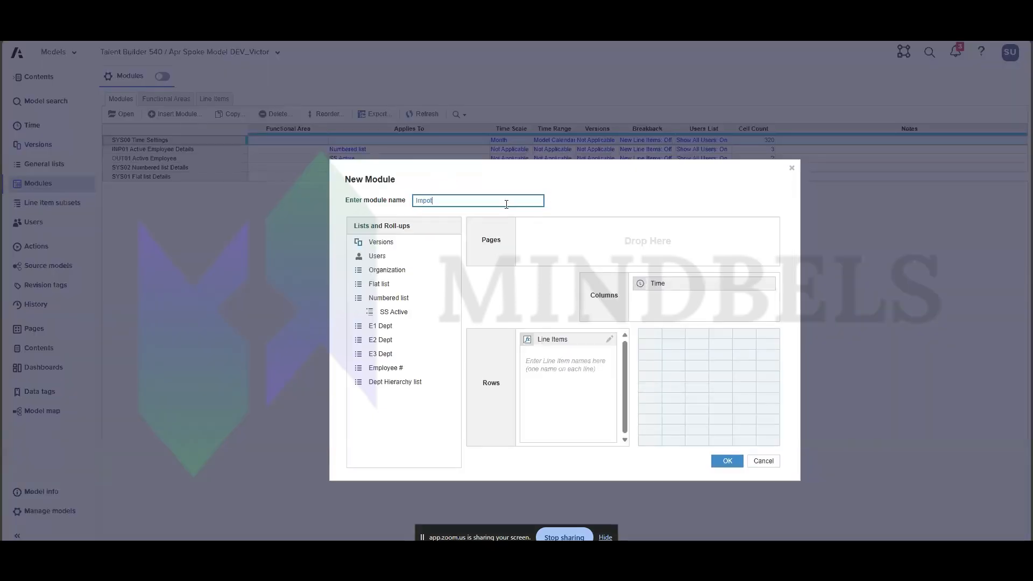
pyautogui.write(' Module')
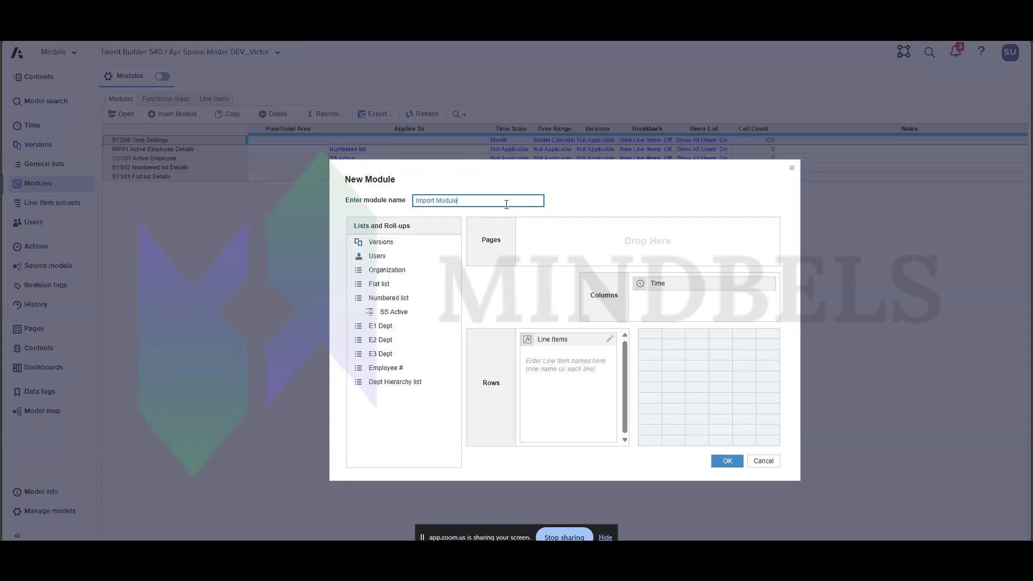
# Add the line items "Source line Item" and "Target line Item" to the new module.
pyautogui.click(555, 348)
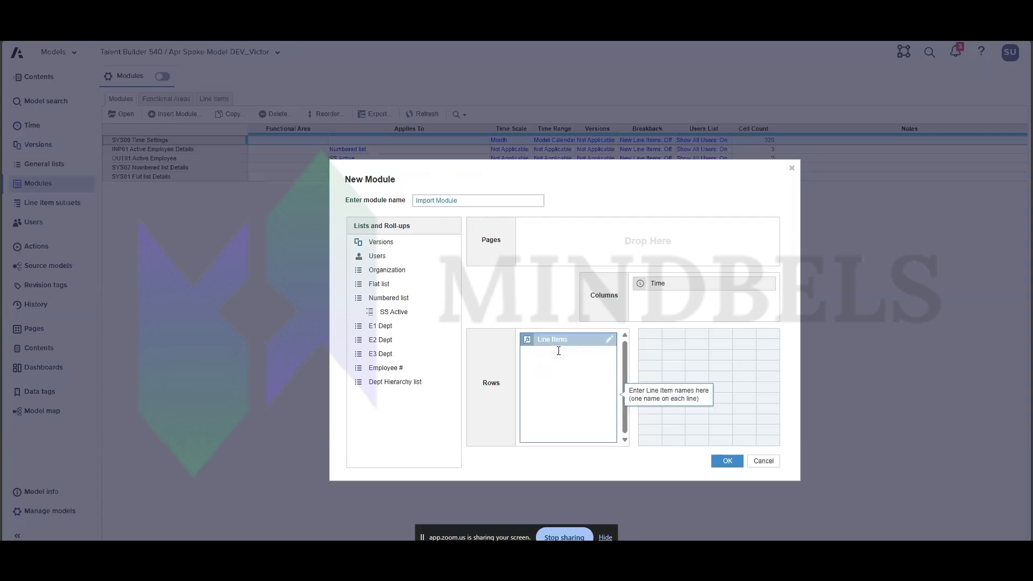
pyautogui.write('Source line item')
pyautogui.press('Return')
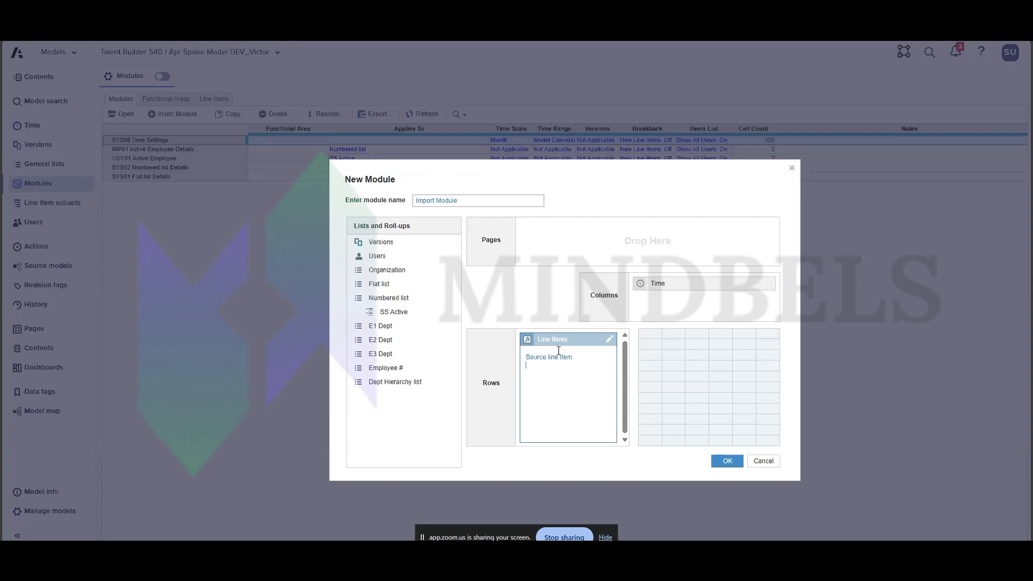
pyautogui.write('Target line itme')
pyautogui.press('BackSpace')
pyautogui.press('BackSpace')
pyautogui.press('BackSpace')
pyautogui.press('BackSpace')
pyautogui.write('Item')
# Place Line Items on columns instead of Time and the E3 Dept list on rows, and create the module.
pyautogui.moveTo(571, 340); pyautogui.dragTo(414, 312)
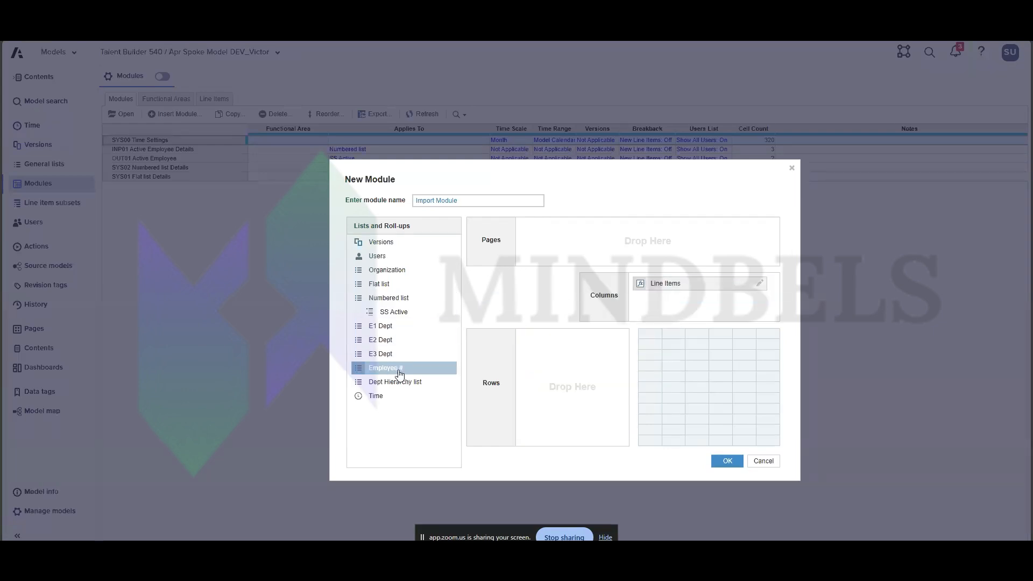
pyautogui.moveTo(397, 357); pyautogui.dragTo(572, 380)
pyautogui.click(729, 463)
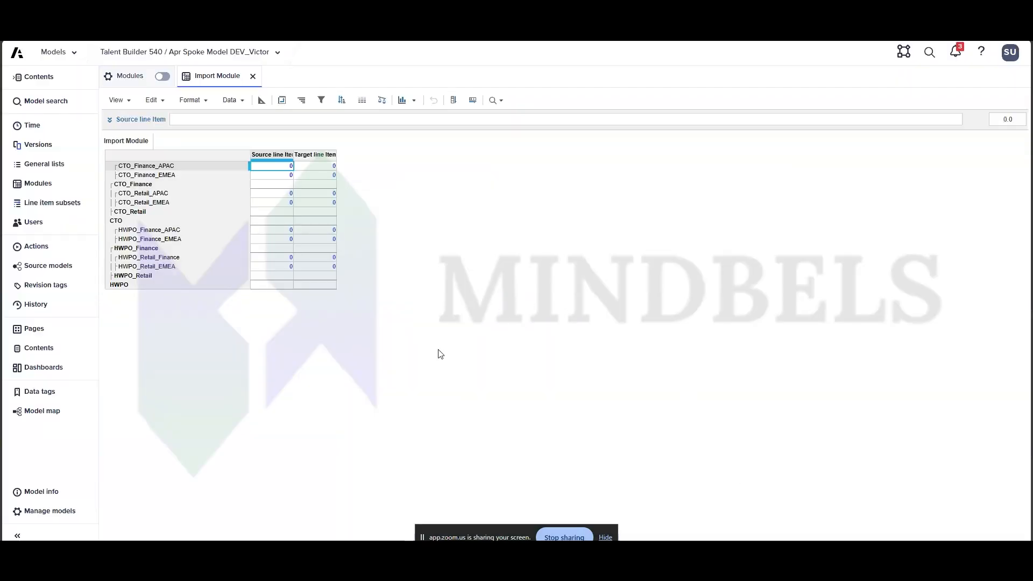
# Turn on header text wrapping in Import Module's column settings.
pyautogui.click(191, 100)
pyautogui.click(215, 201)
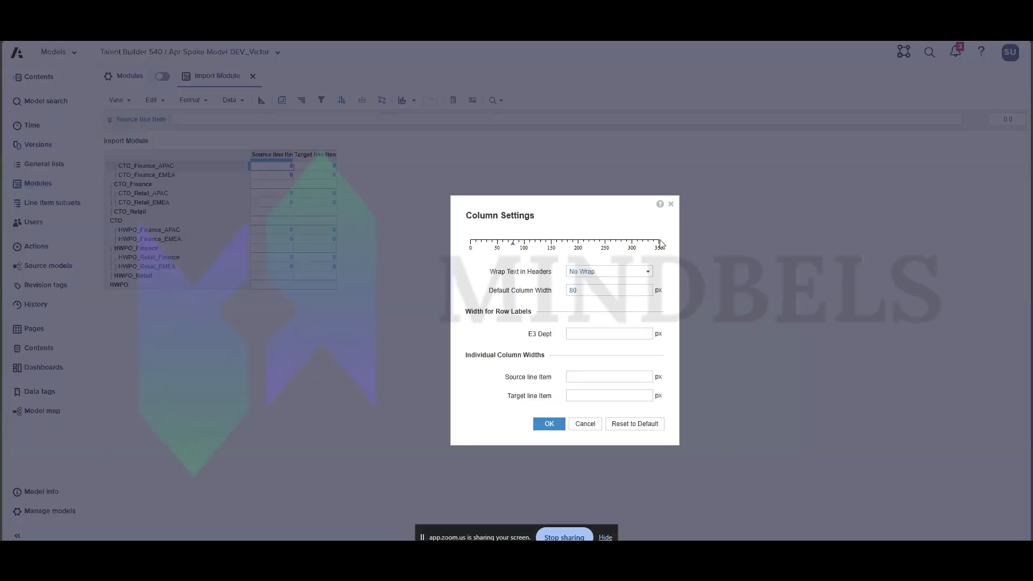
pyautogui.click(648, 271)
pyautogui.click(641, 300)
pyautogui.click(557, 429)
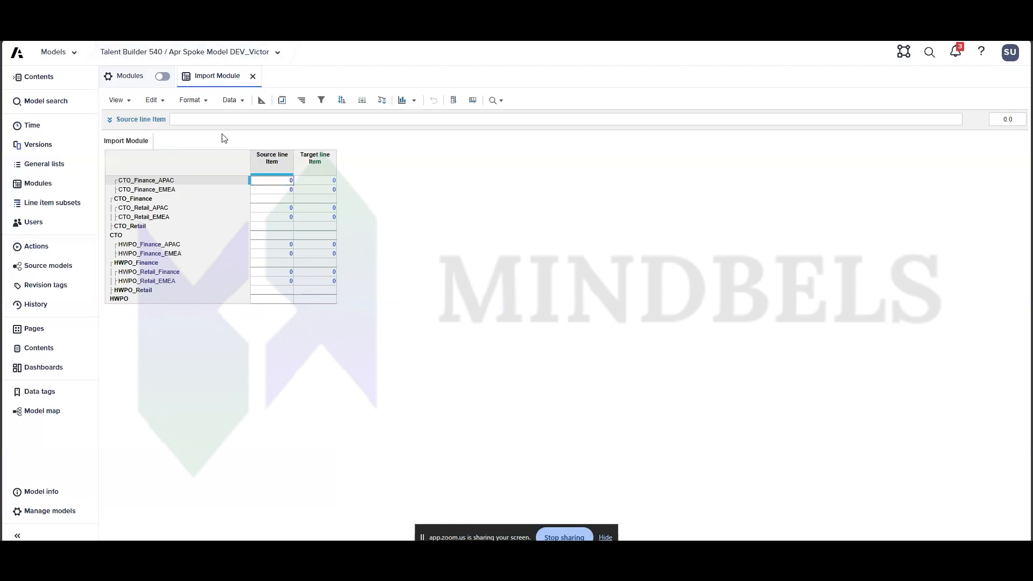
# Select the whole grid and choose a smaller header wrap so the column headers are just two lines high.
pyautogui.hotkey('ctrl', 'a')
pyautogui.click(197, 102)
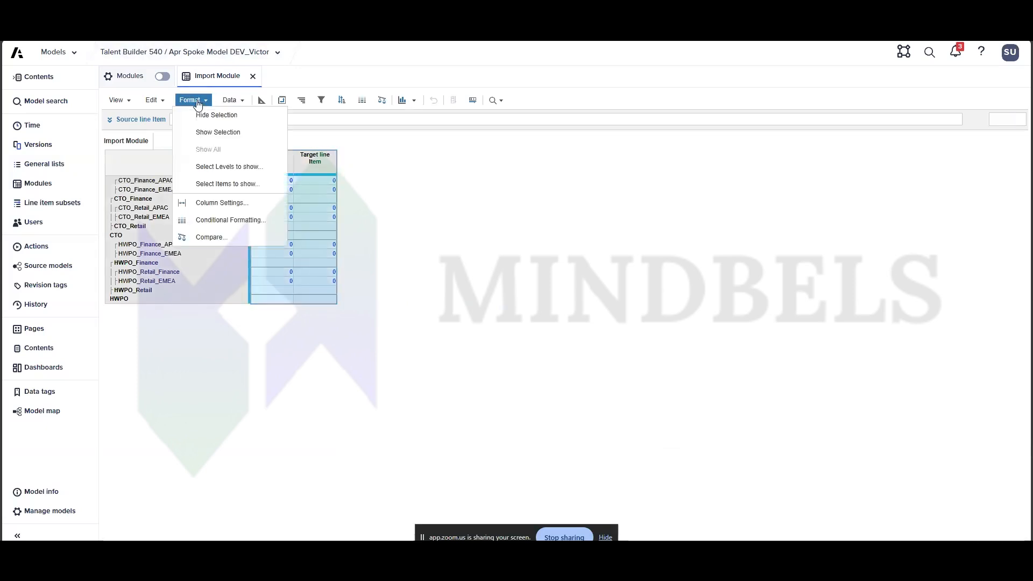
pyautogui.click(222, 203)
pyautogui.click(648, 272)
pyautogui.click(622, 304)
pyautogui.click(548, 425)
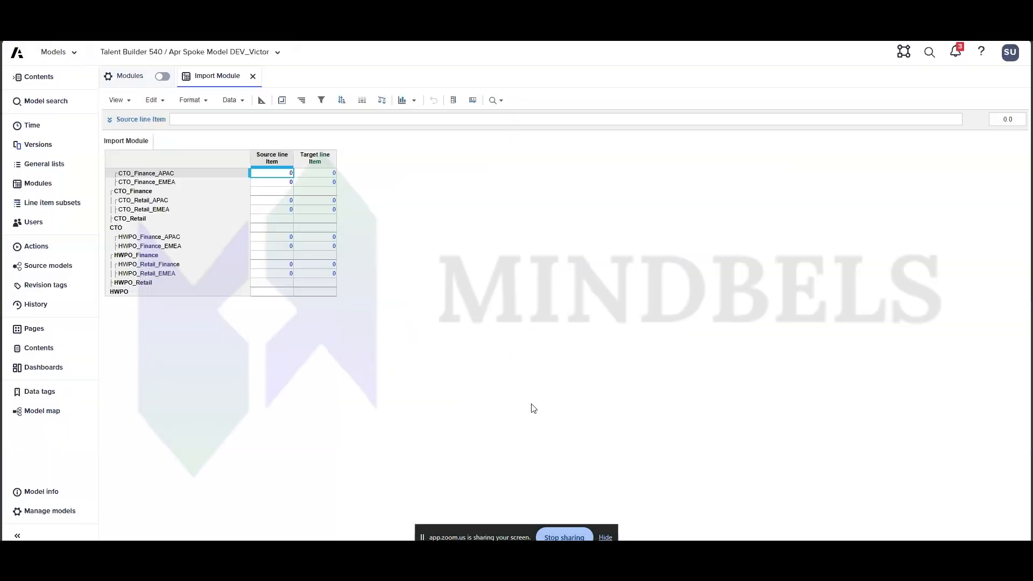
# Save the current layout as the default view for Import Module.
pyautogui.click(126, 102)
pyautogui.click(164, 186)
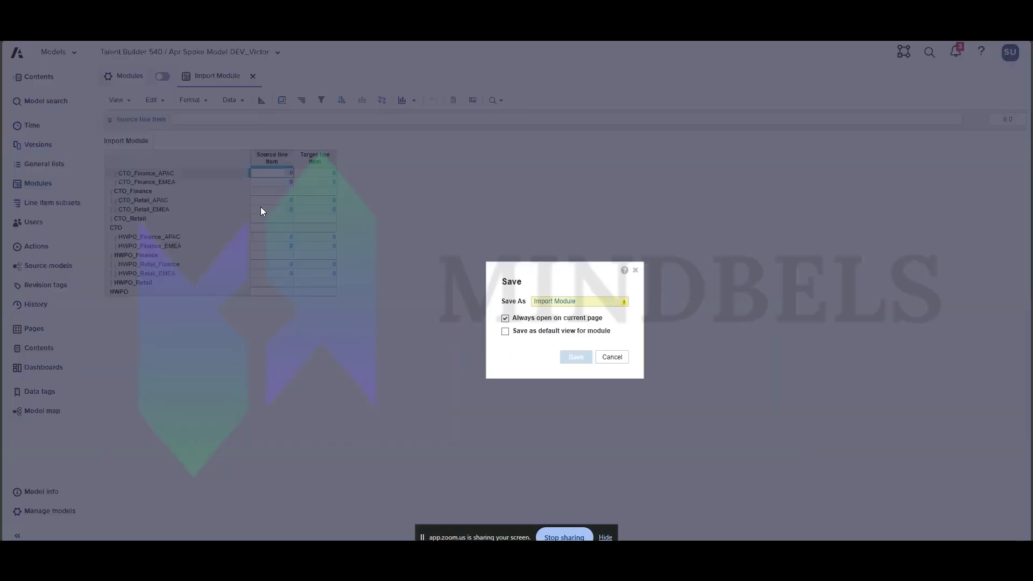
pyautogui.click(505, 330)
pyautogui.click(576, 357)
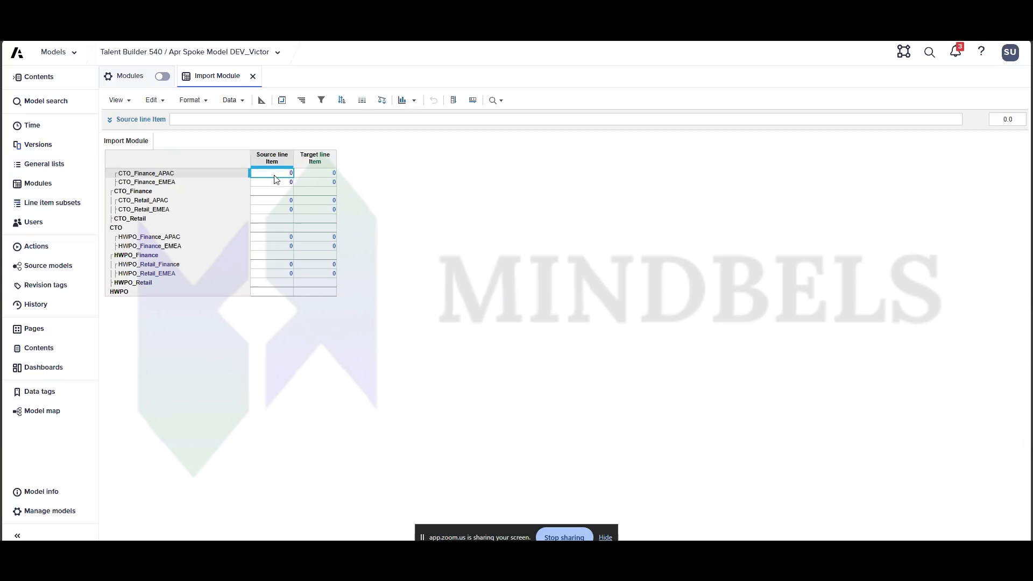
# Look over the cells of the Source line Item and Target line Item columns.
pyautogui.click(285, 193)
pyautogui.click(287, 199)
pyautogui.click(290, 209)
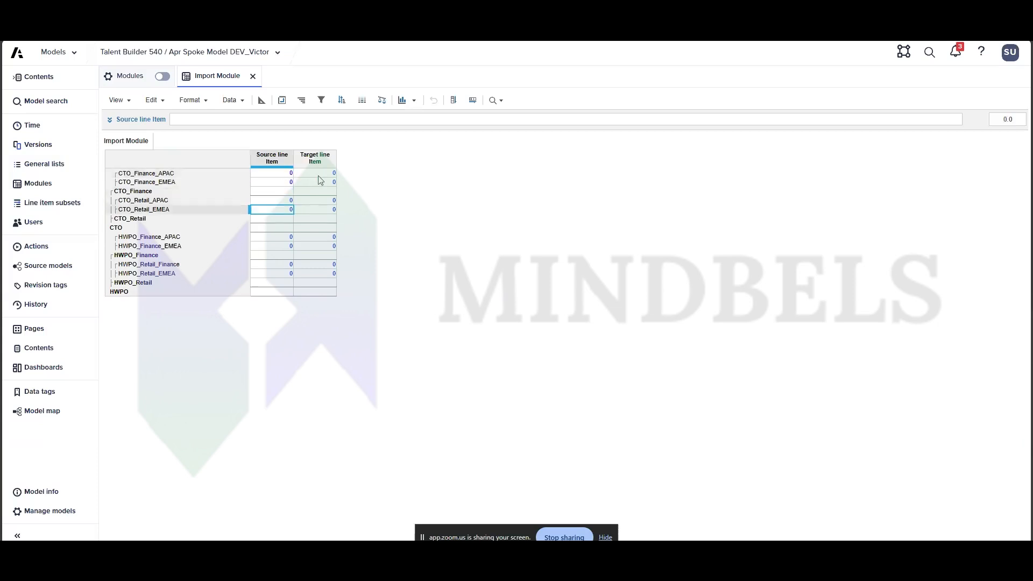
pyautogui.click(274, 164)
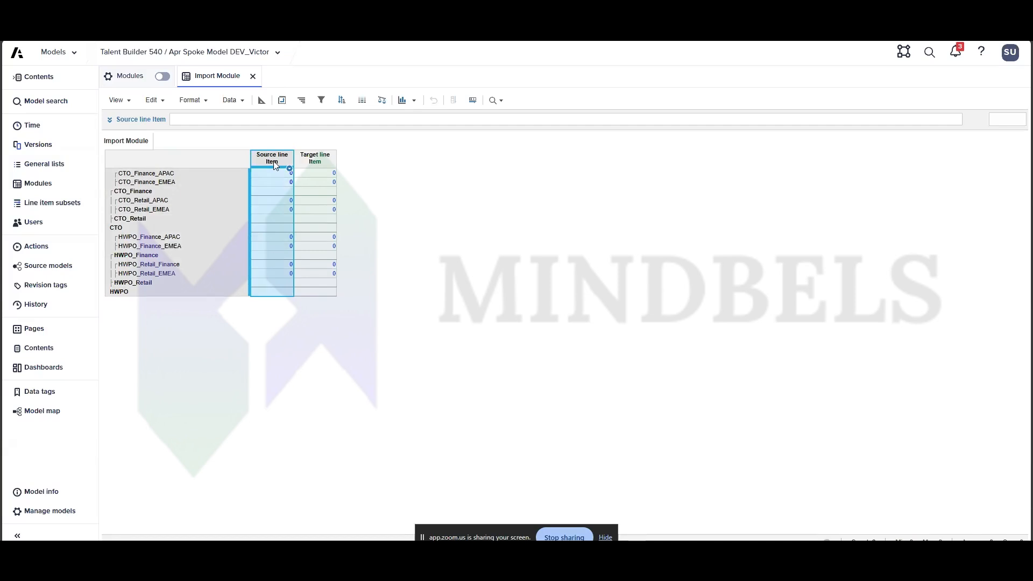
pyautogui.click(271, 183)
pyautogui.click(295, 165)
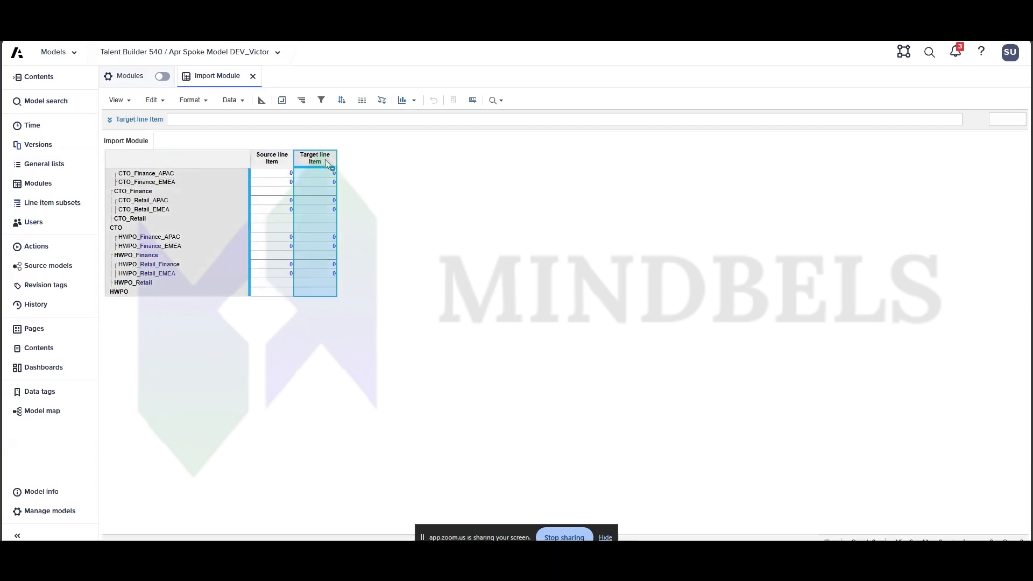
# Show only the Source line Item column in Import Module and save this layout as a view named Import View 1.
pyautogui.rightClick(279, 165)
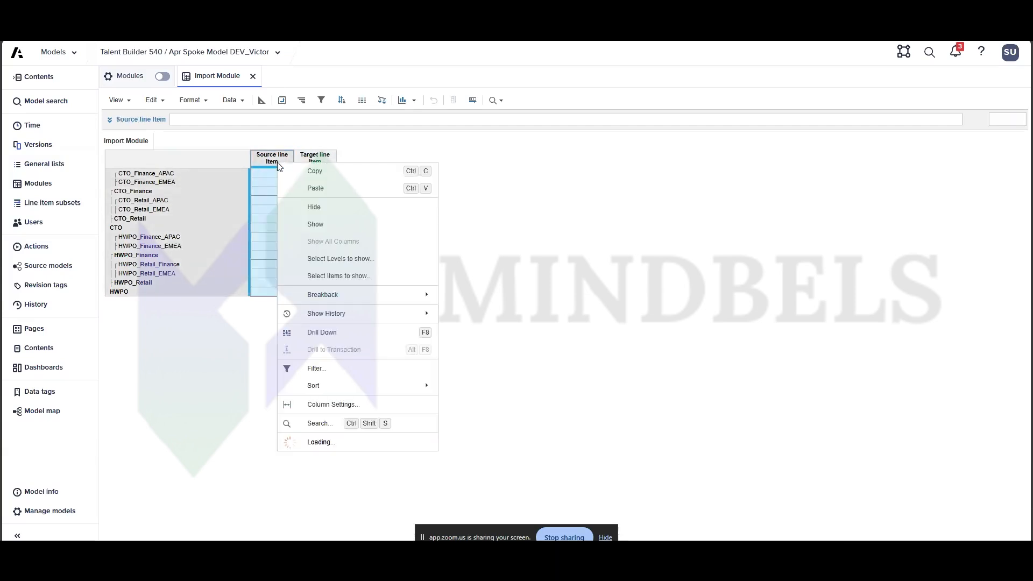
pyautogui.click(311, 225)
pyautogui.click(132, 102)
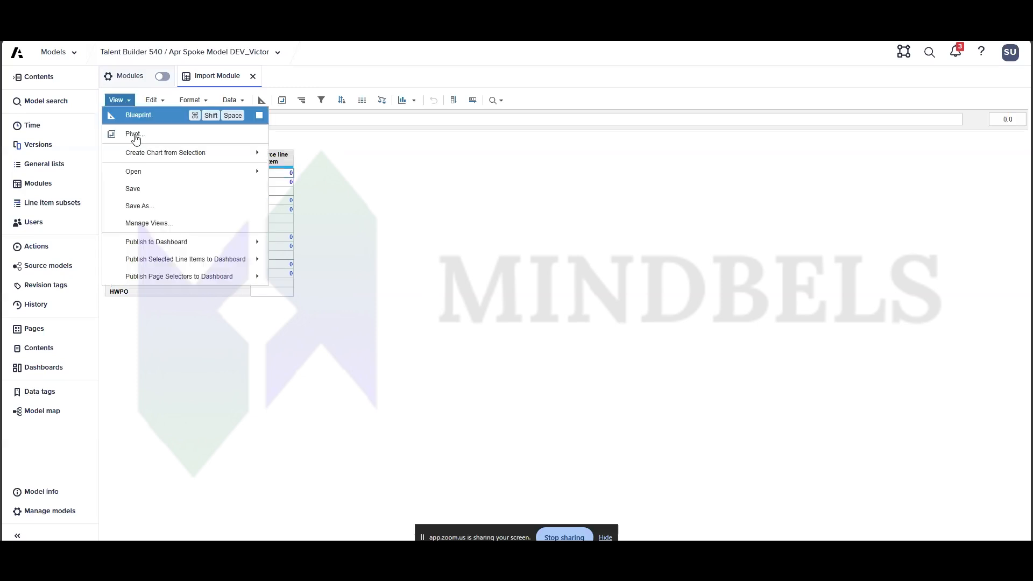
pyautogui.click(155, 202)
pyautogui.write('Import V')
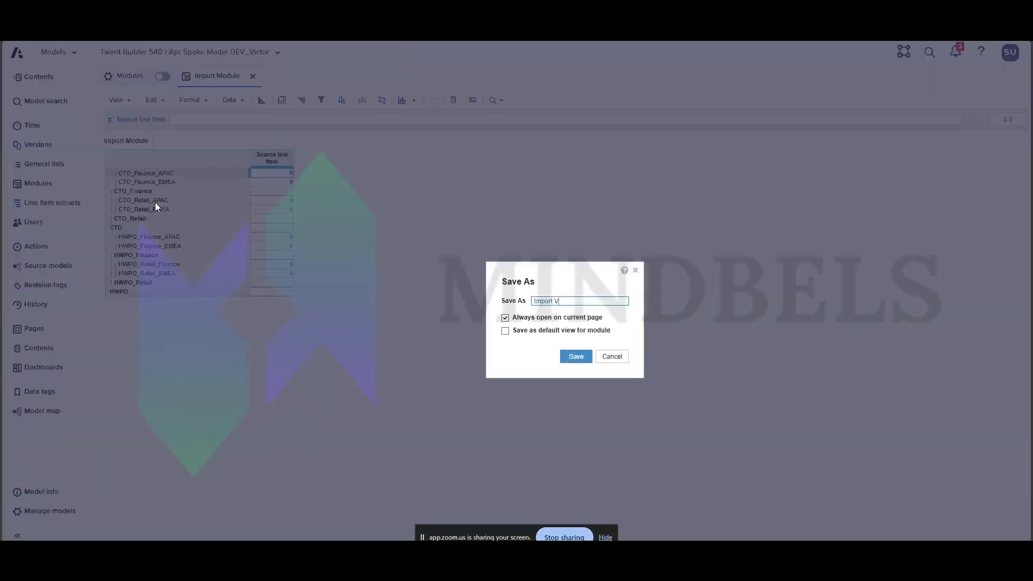
pyautogui.write('iew 1')
pyautogui.click(577, 358)
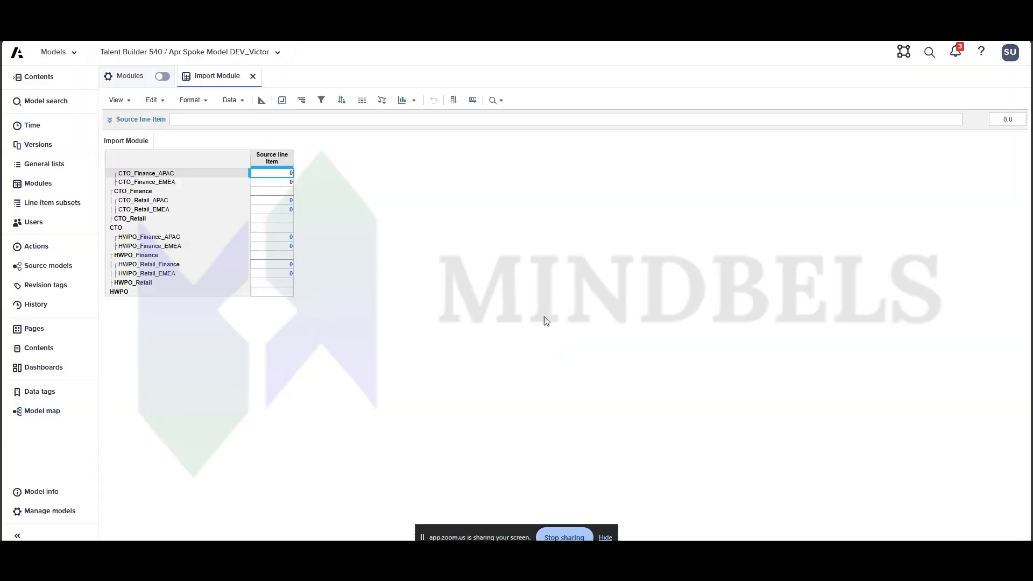
# Create an import into Import Module from the current model's saved view Import View 1, checking the line item mapping before accepting it.
pyautogui.click(270, 161)
pyautogui.click(234, 100)
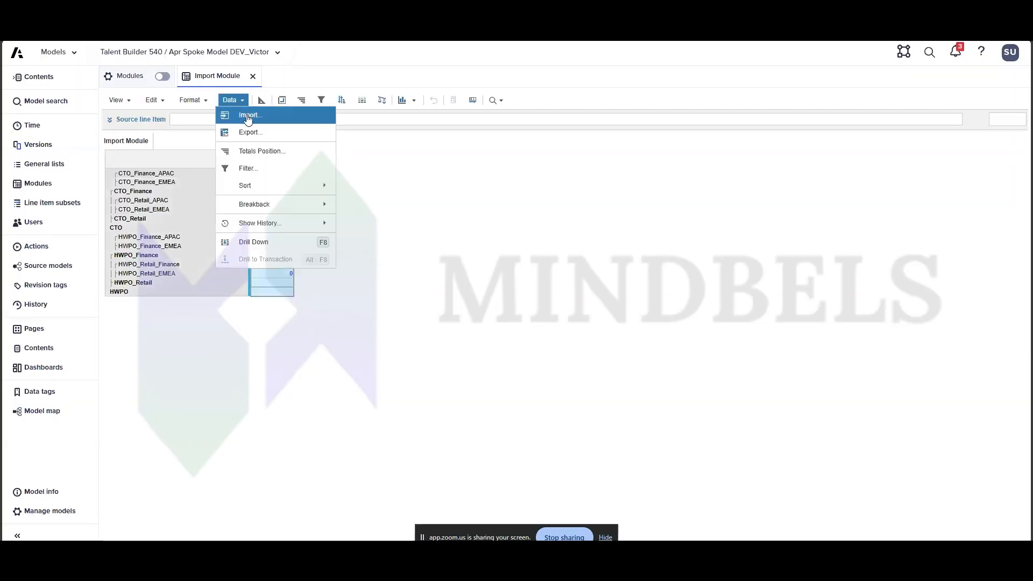
pyautogui.click(243, 115)
pyautogui.click(507, 229)
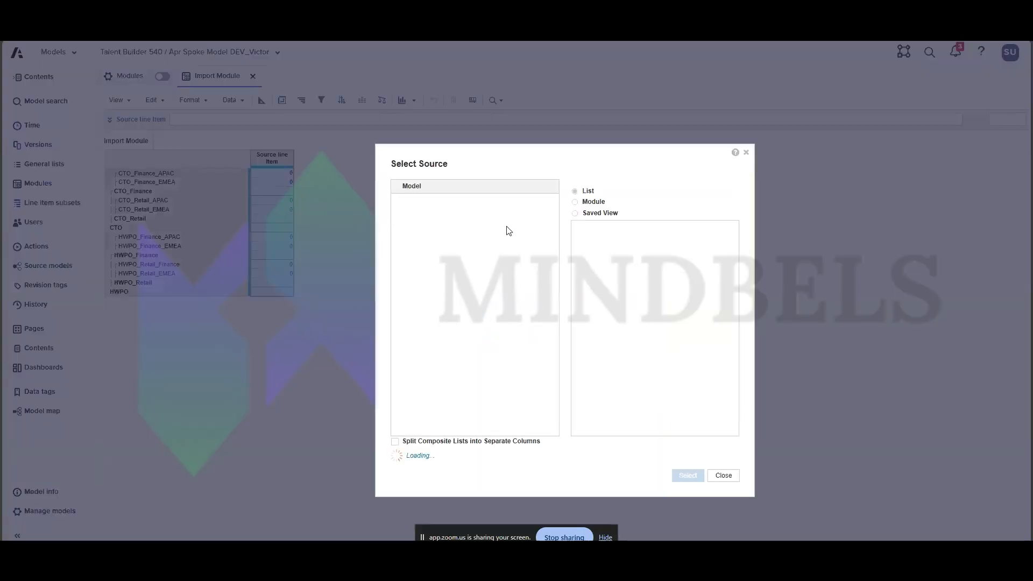
pyautogui.click(576, 214)
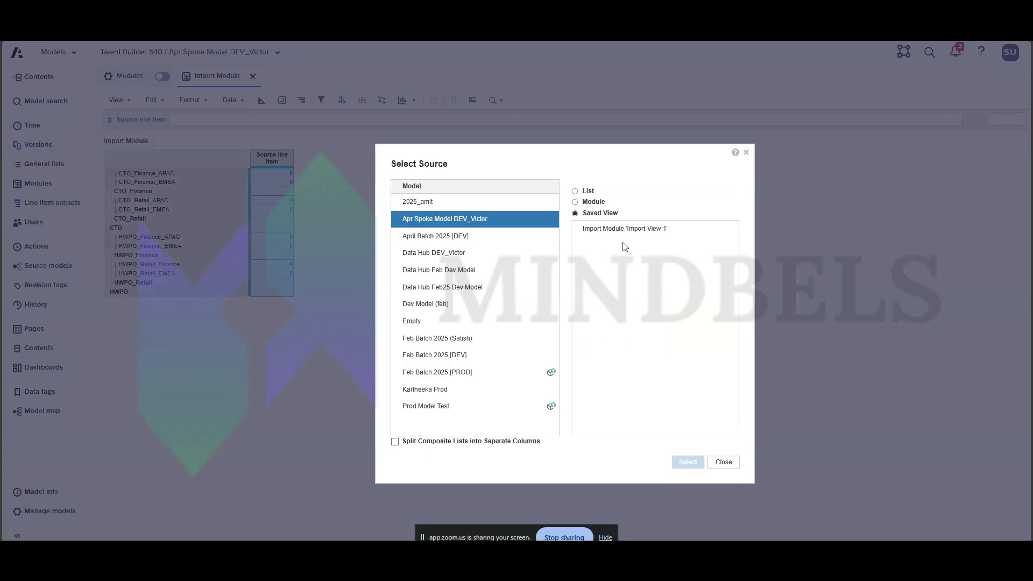
pyautogui.click(683, 232)
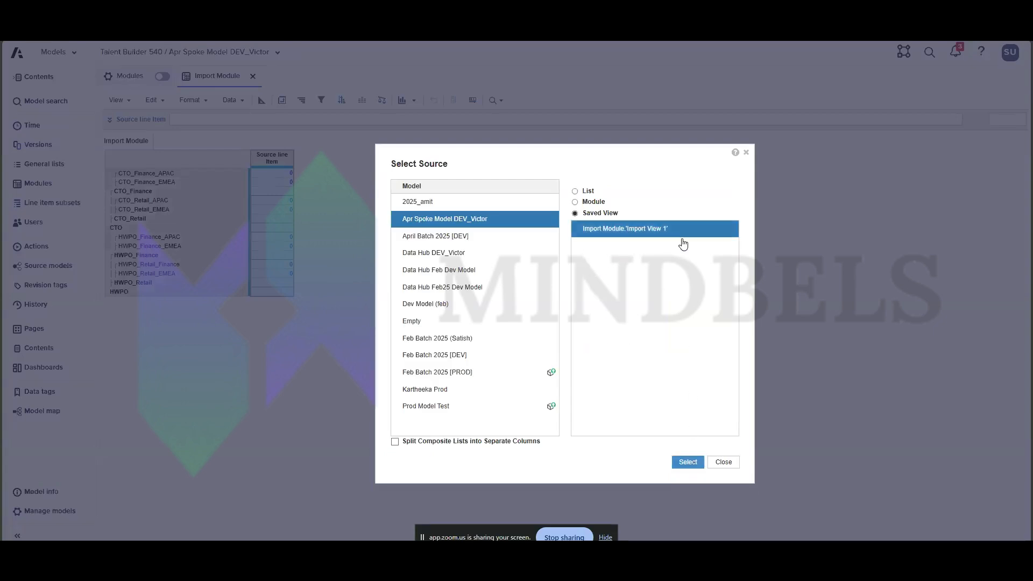
pyautogui.click(689, 461)
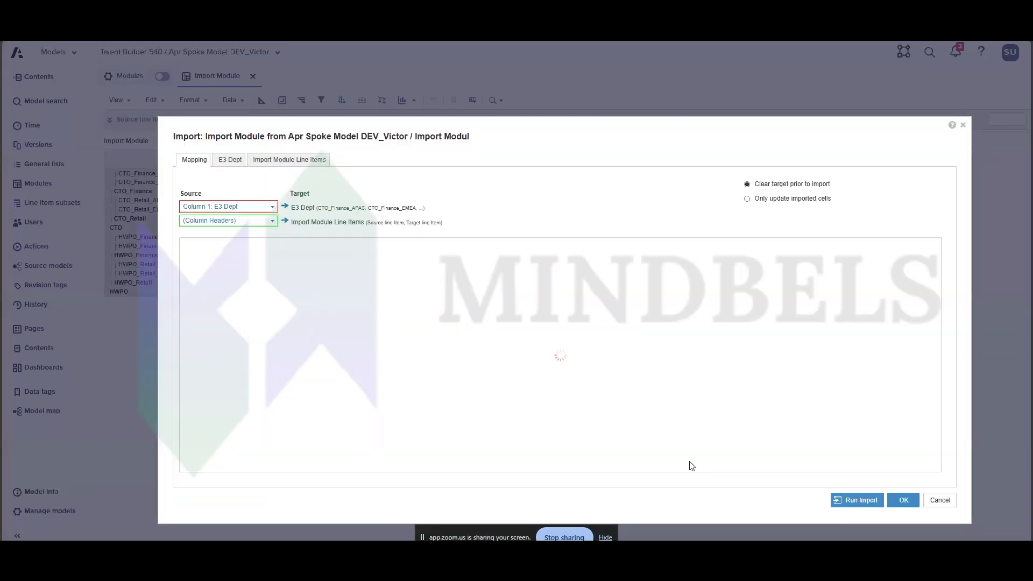
pyautogui.click(311, 160)
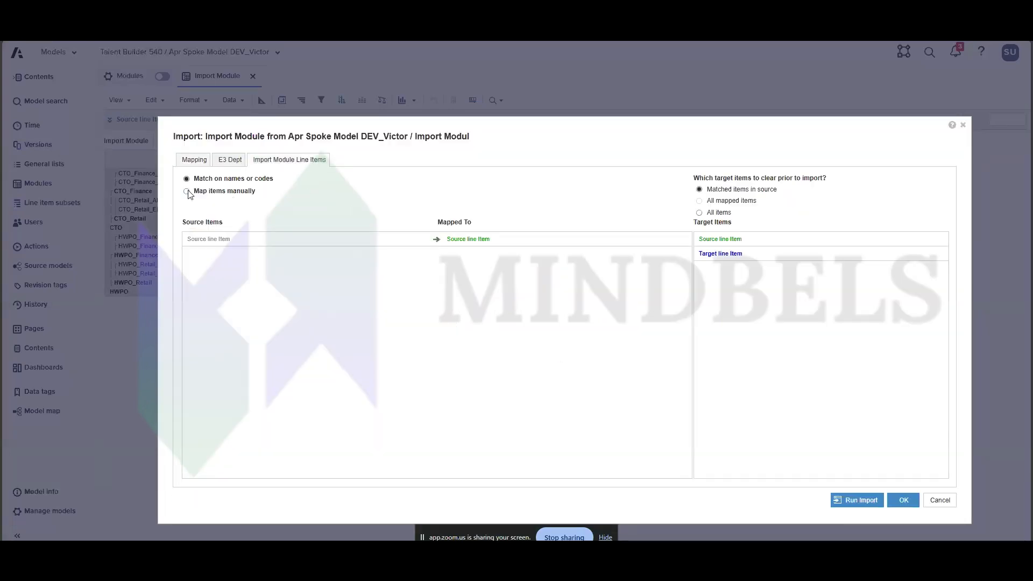
pyautogui.click(904, 500)
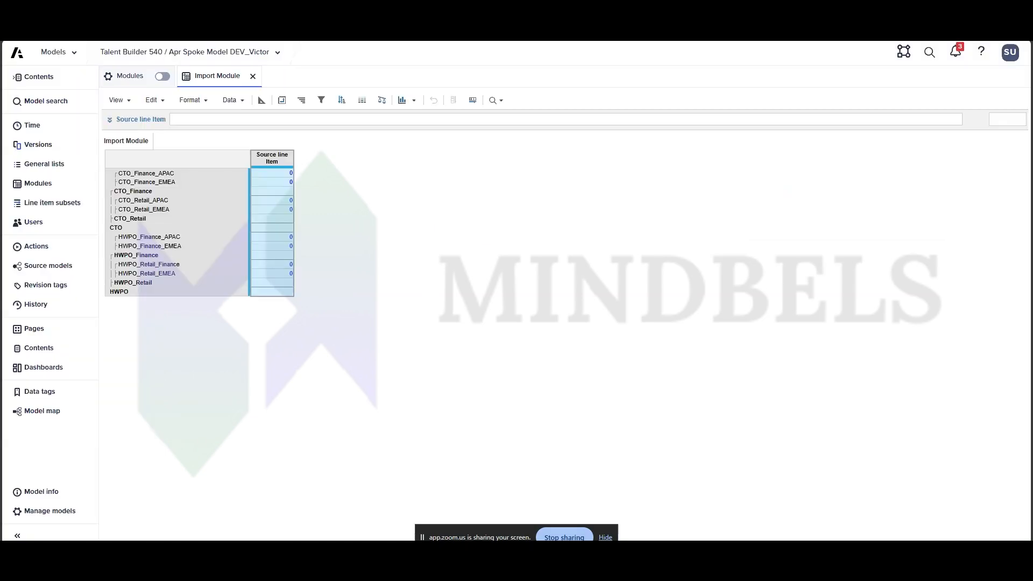
# Rename the new import action as Import - Setting 1.
pyautogui.click(35, 247)
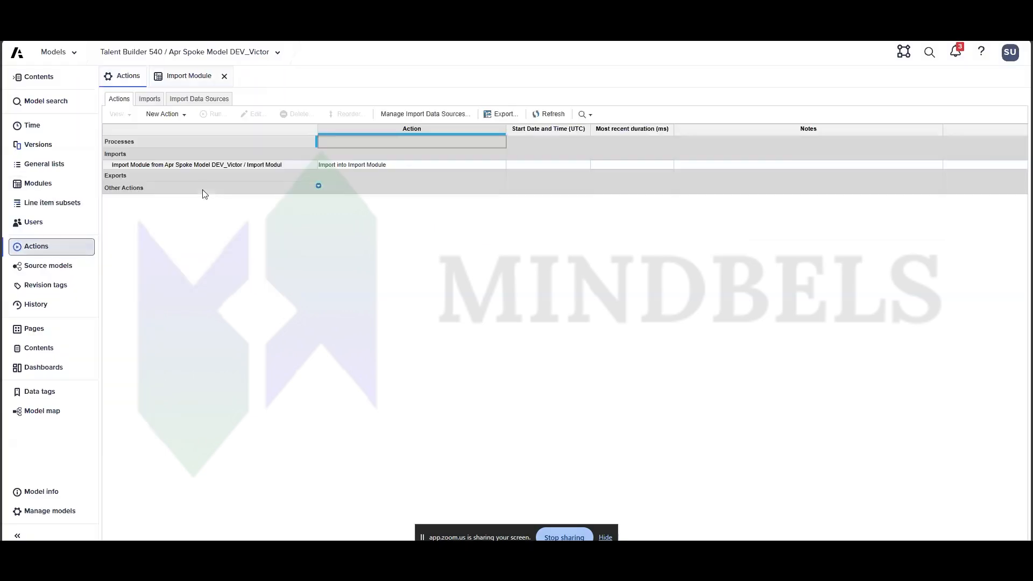
pyautogui.doubleClick(159, 165)
pyautogui.hotkey('ctrl', 'a')
pyautogui.press('BackSpace')
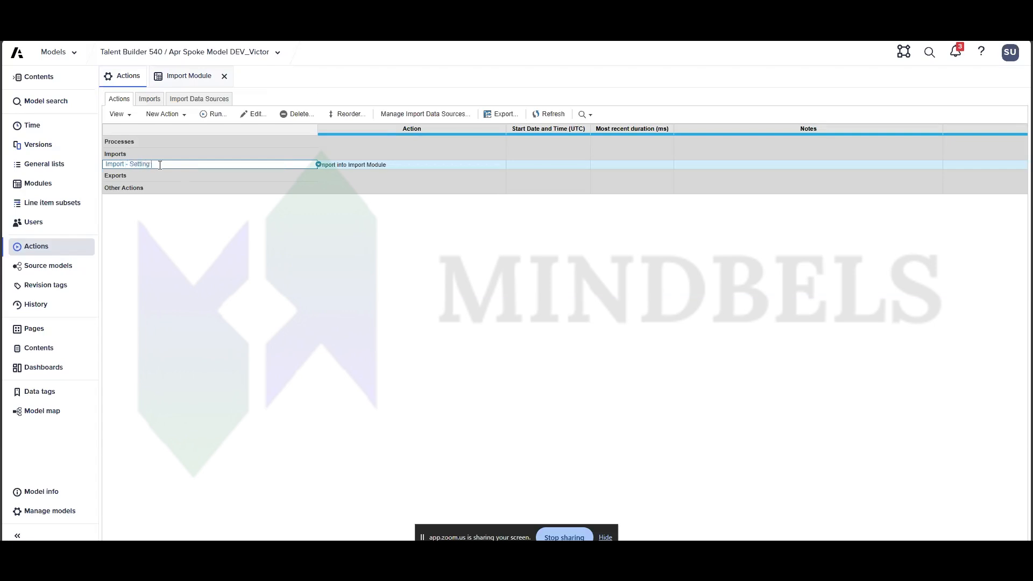
pyautogui.press('Return')
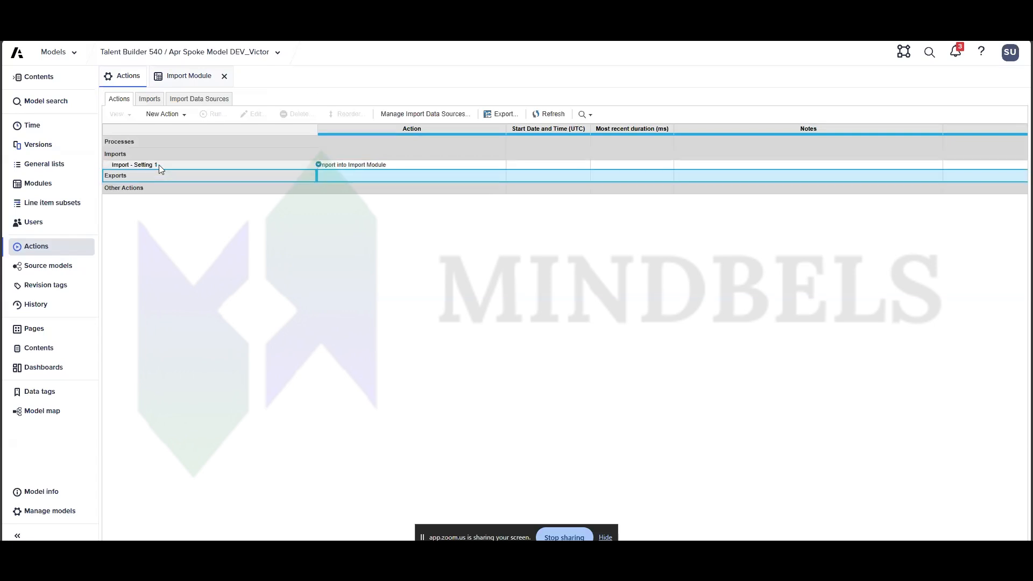
# Open Import View 1 of Import Module and save a copy of it as Import Saved View.
pyautogui.click(193, 81)
pyautogui.click(118, 100)
pyautogui.moveTo(135, 168)
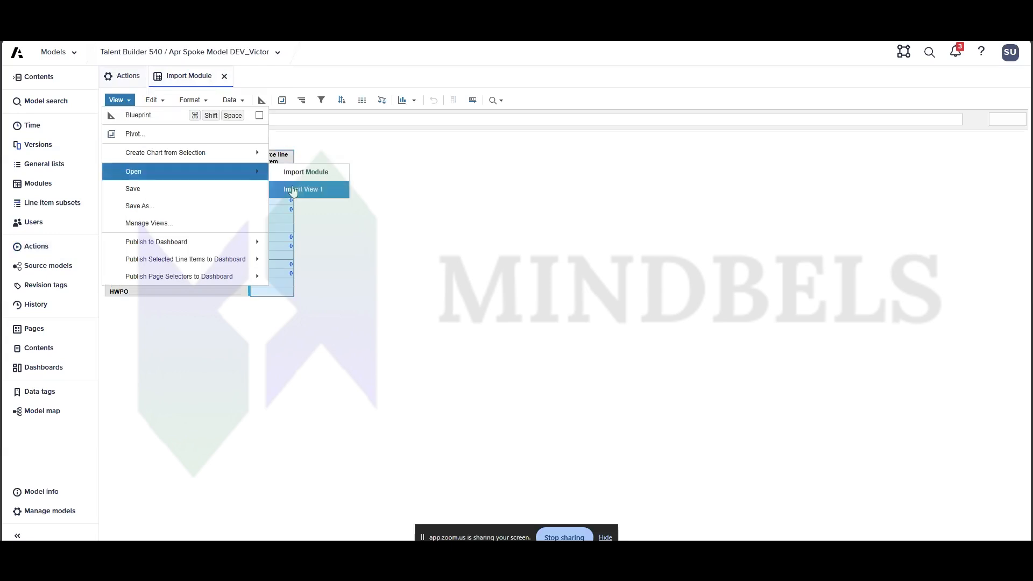
pyautogui.click(294, 188)
pyautogui.click(119, 100)
pyautogui.click(160, 204)
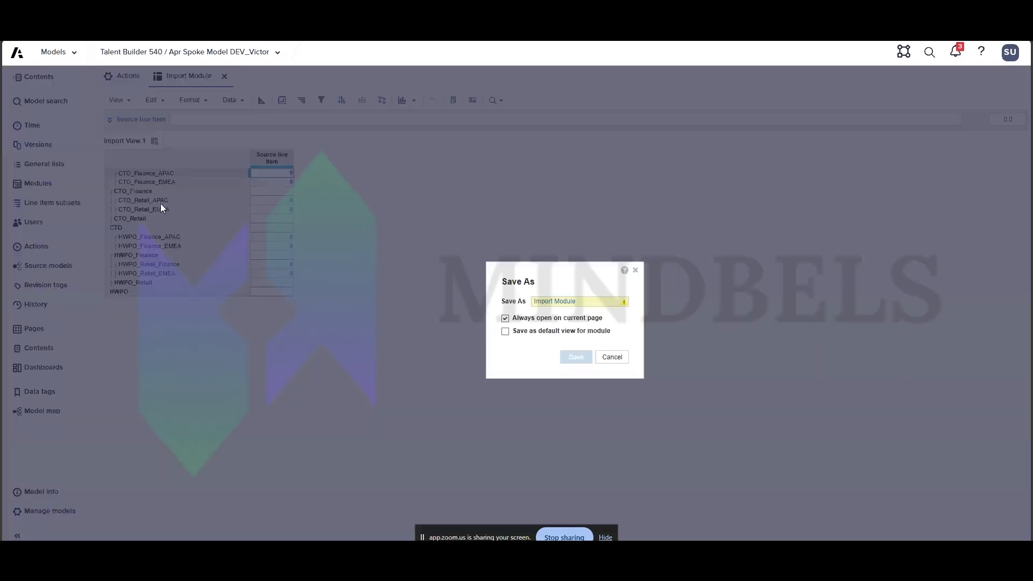
pyautogui.write('Import Saved View')
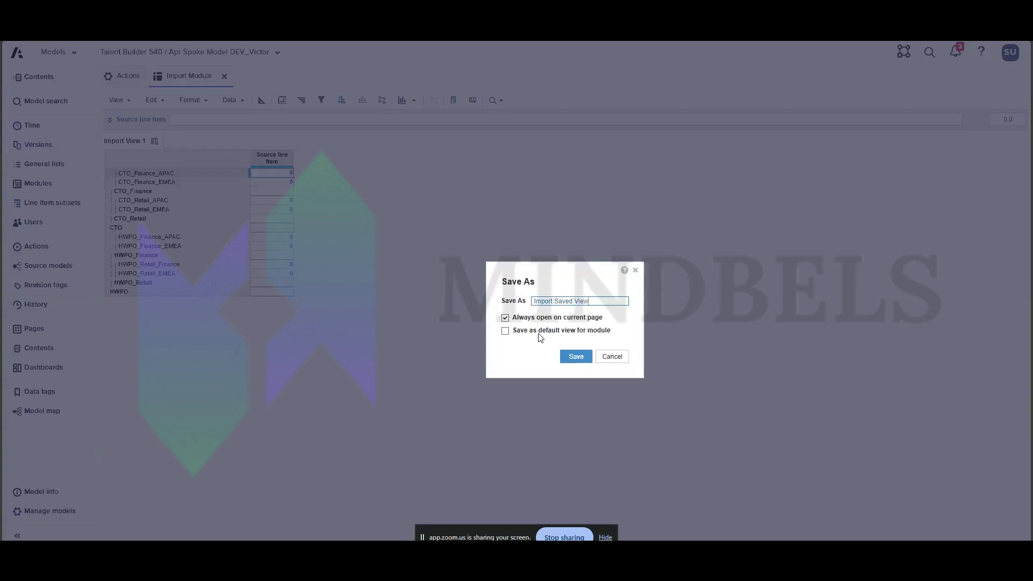
pyautogui.click(569, 357)
# Rename the saved view Import Saved View as Import View 2.
pyautogui.click(117, 100)
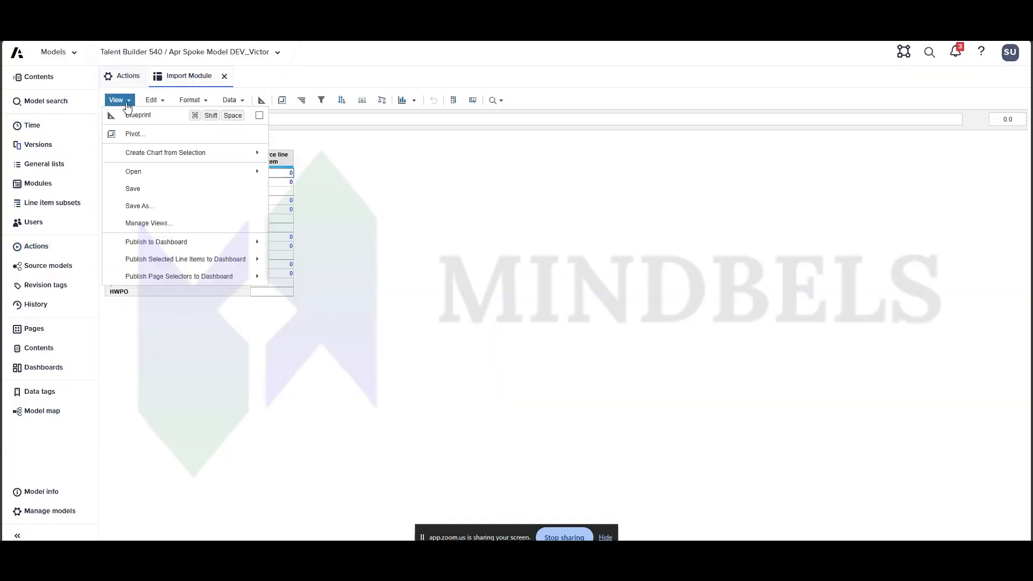
pyautogui.moveTo(253, 171)
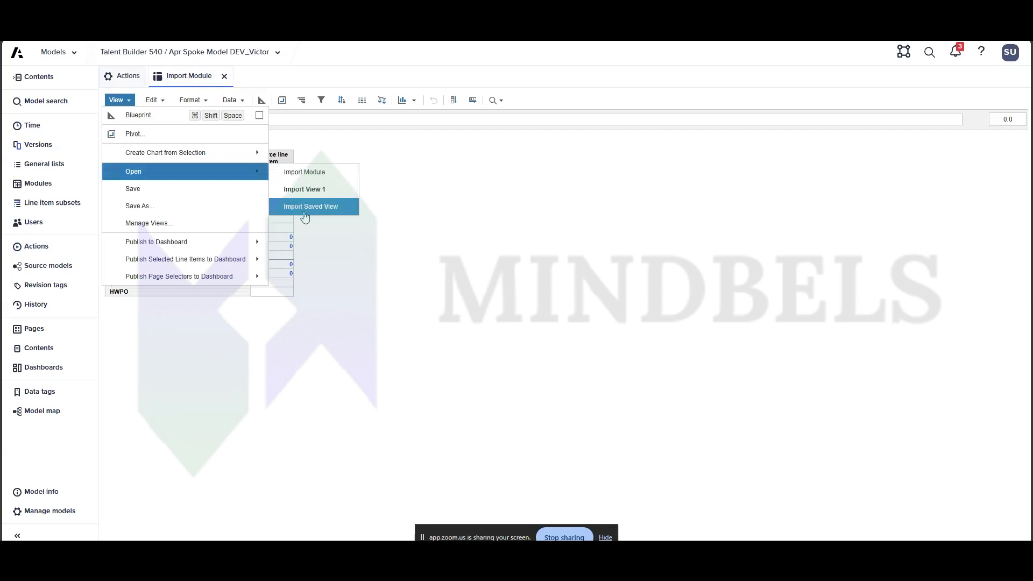
pyautogui.click(223, 223)
pyautogui.click(508, 278)
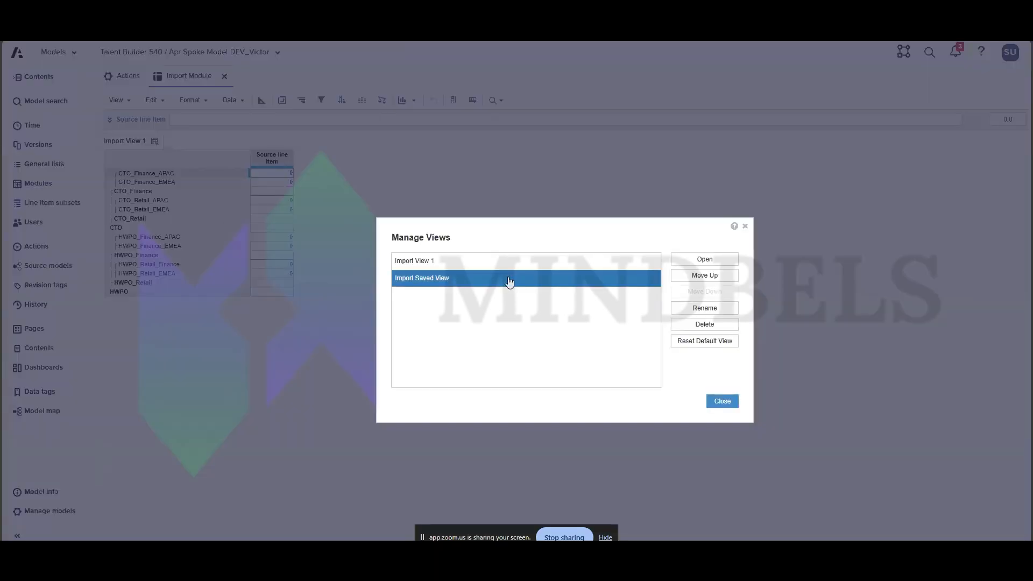
pyautogui.click(705, 315)
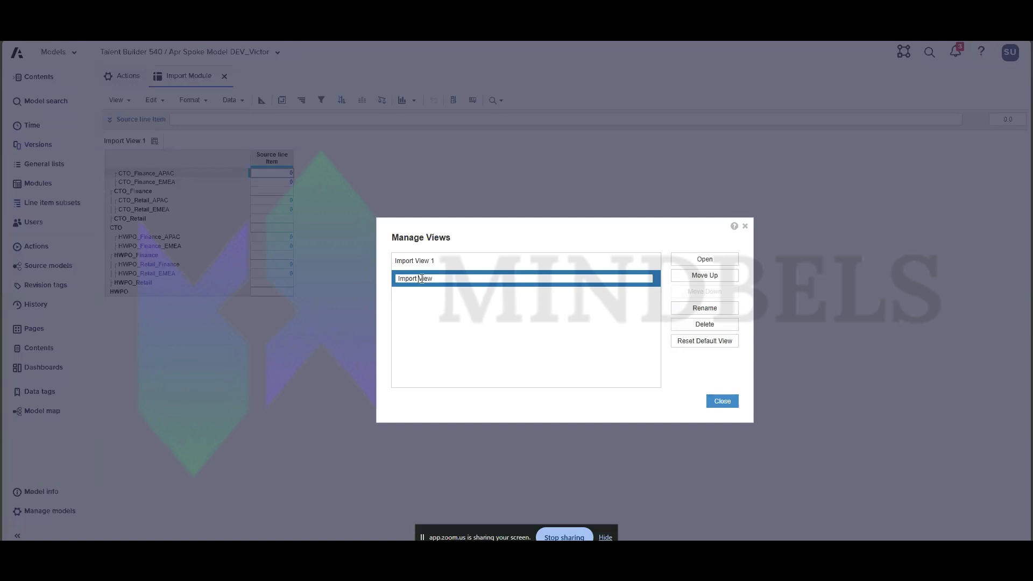
pyautogui.press('Return')
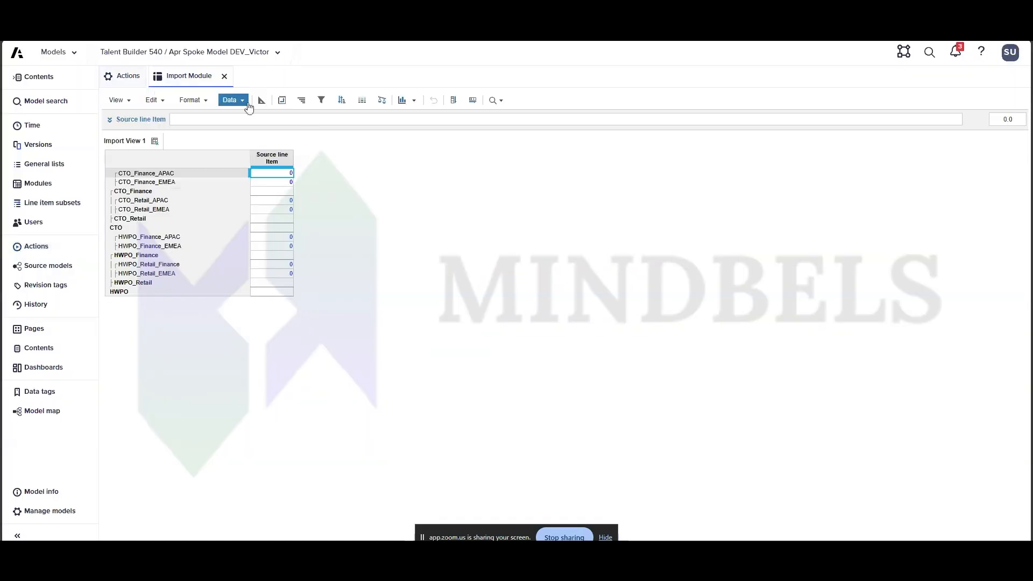
# Create a second import into Import Module with the current model's saved view Import View 2 as source, accepting the line item mapping.
pyautogui.click(245, 102)
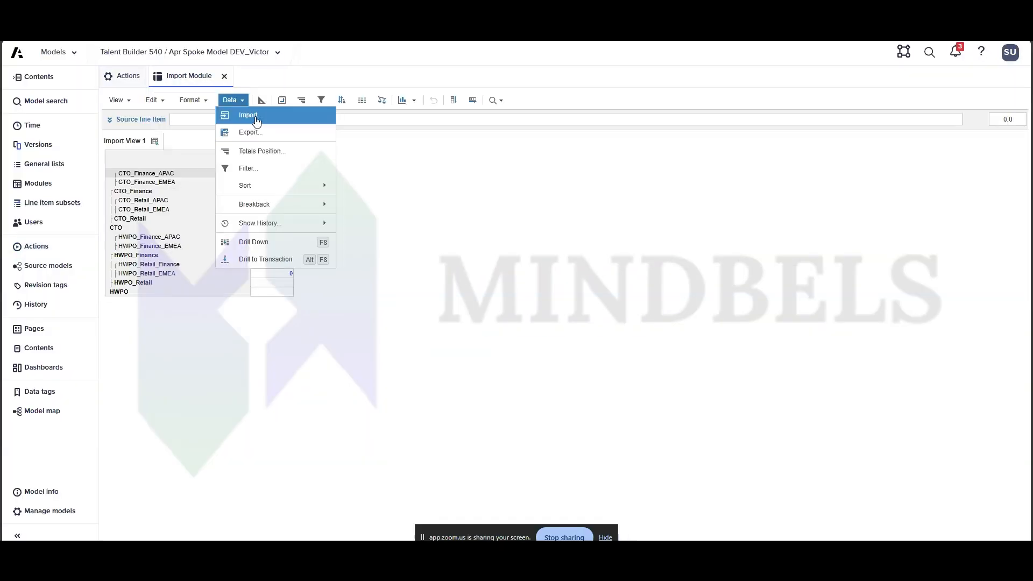
pyautogui.click(255, 116)
pyautogui.click(546, 231)
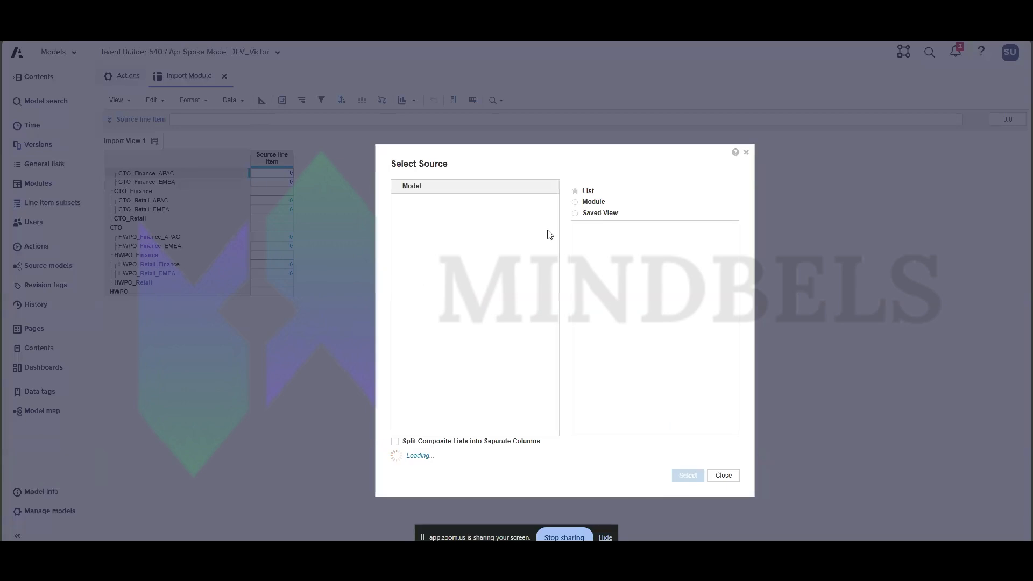
pyautogui.click(575, 213)
pyautogui.click(623, 246)
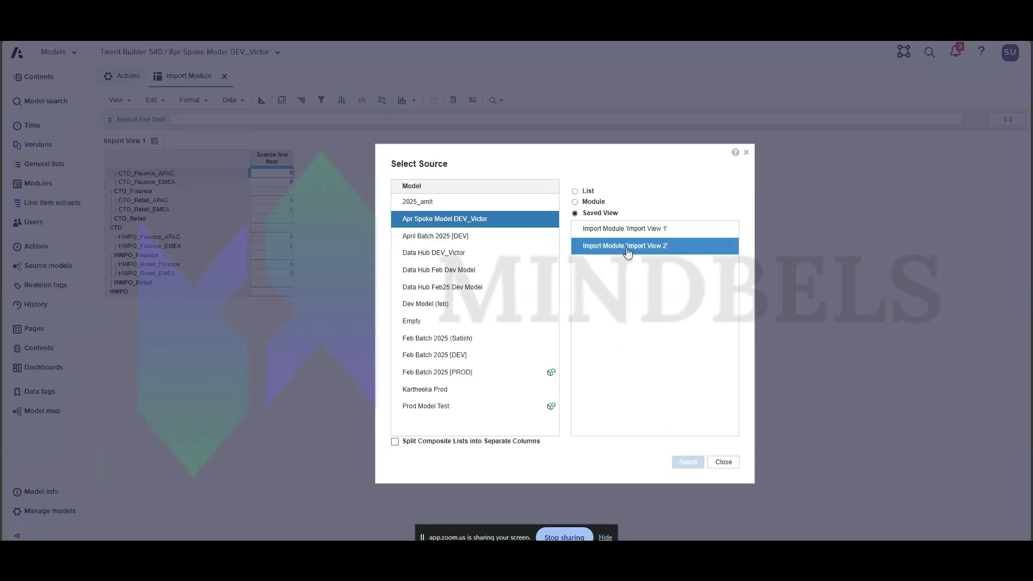
pyautogui.click(688, 461)
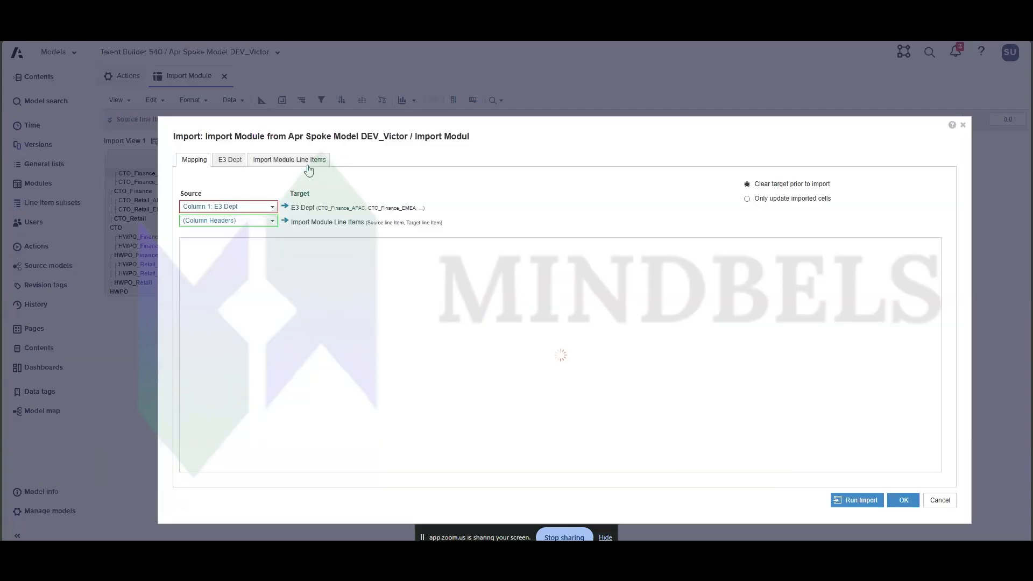
pyautogui.click(308, 164)
pyautogui.click(902, 499)
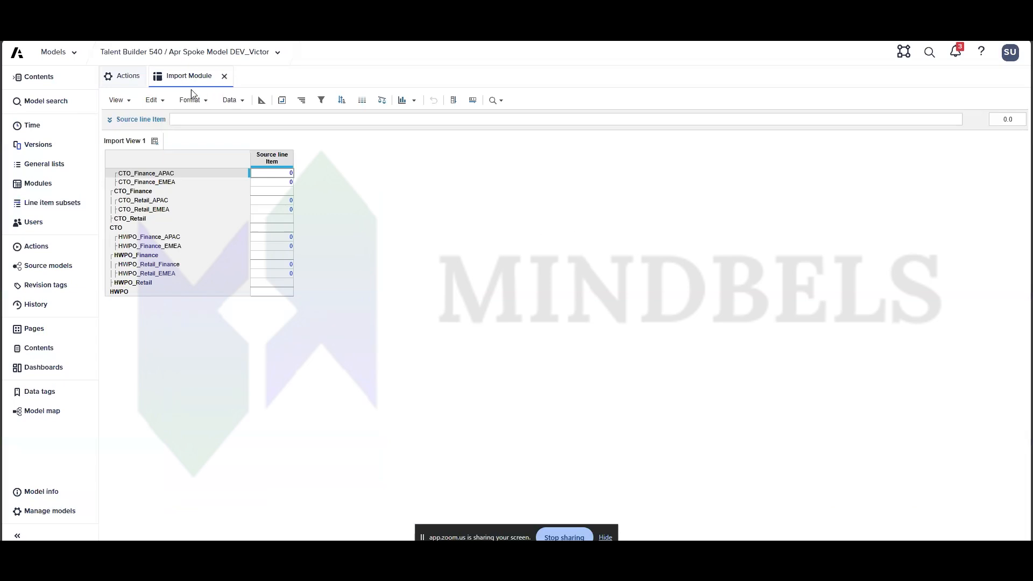
# Rename the second import action as Import - Setting 2.
pyautogui.click(132, 79)
pyautogui.click(247, 174)
pyautogui.click(247, 175)
pyautogui.hotkey('ctrl', 'a')
pyautogui.press('BackSpace')
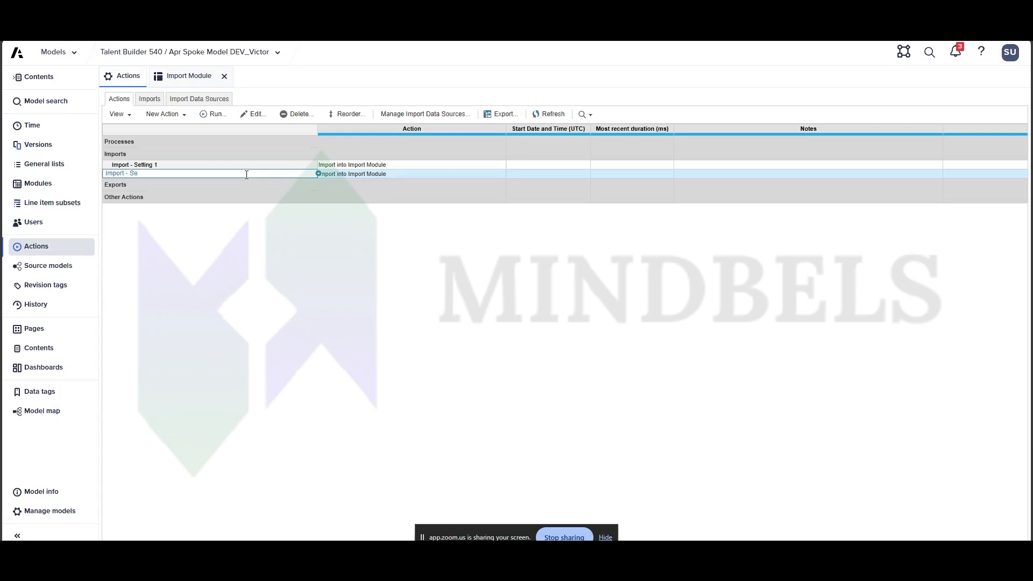
pyautogui.write('Import - Setting 2')
pyautogui.press('Return')
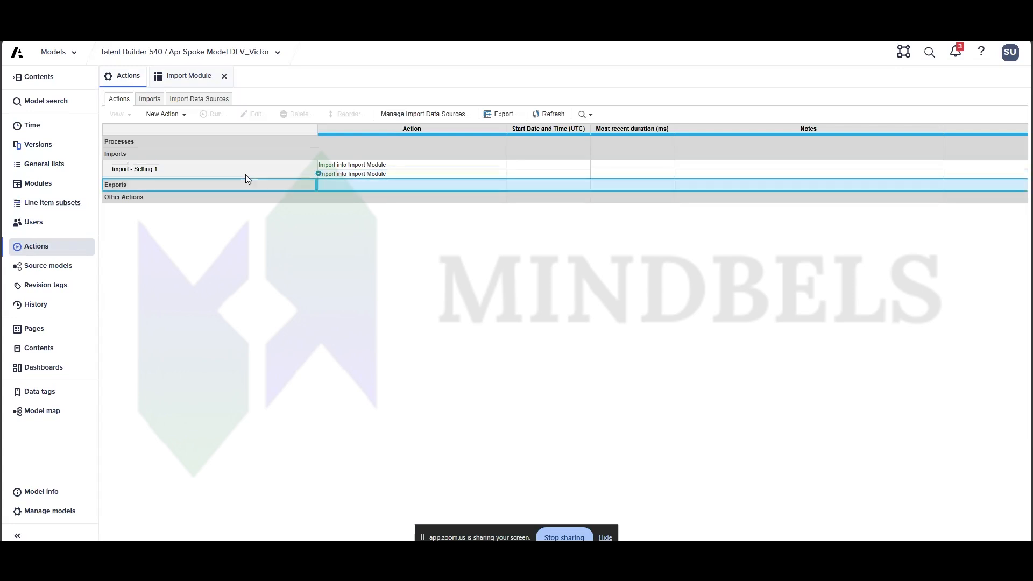
pyautogui.click(186, 183)
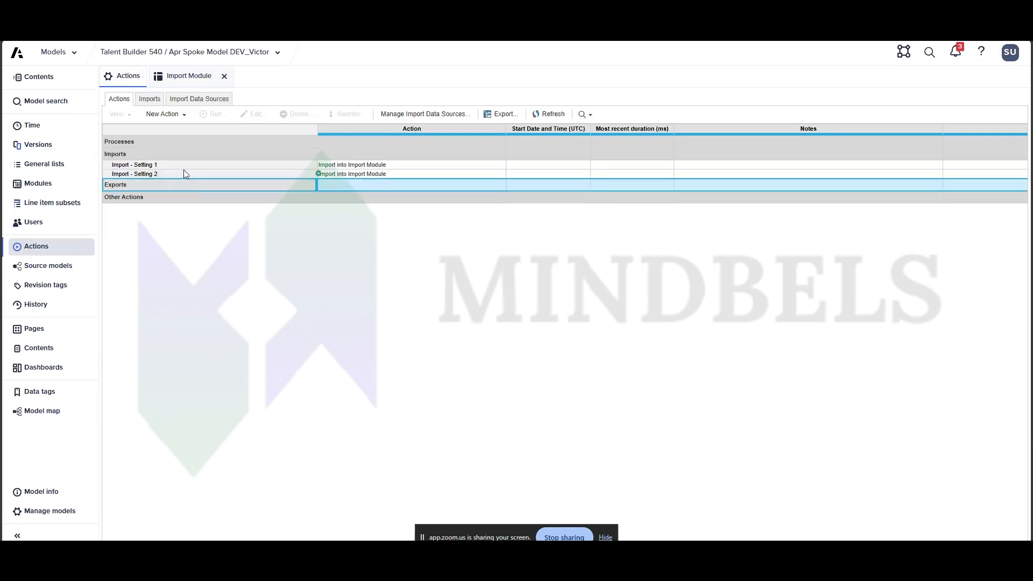
# Publish both import actions to a new dashboard named Import Action Analysis.
pyautogui.moveTo(182, 172); pyautogui.dragTo(178, 168)
pyautogui.click(119, 114)
pyautogui.moveTo(183, 128)
pyautogui.click(215, 129)
pyautogui.write('Im')
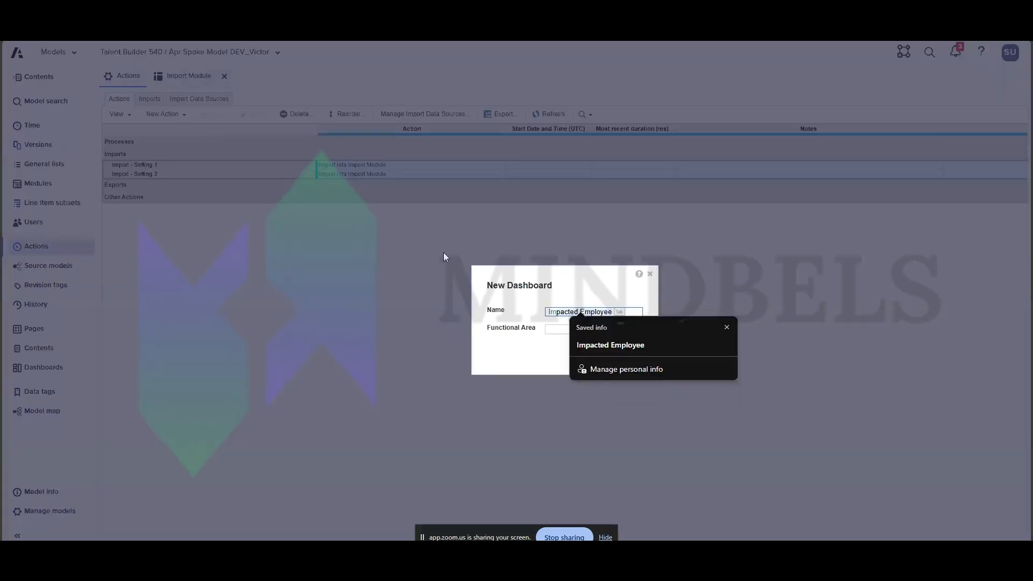
pyautogui.write('port Act')
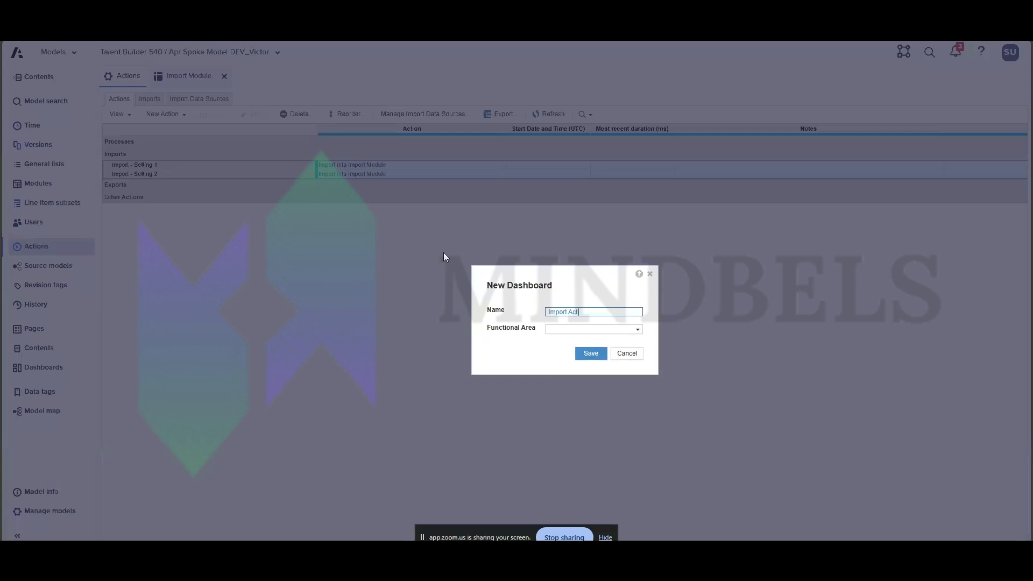
pyautogui.write('ion Analysis')
pyautogui.click(600, 355)
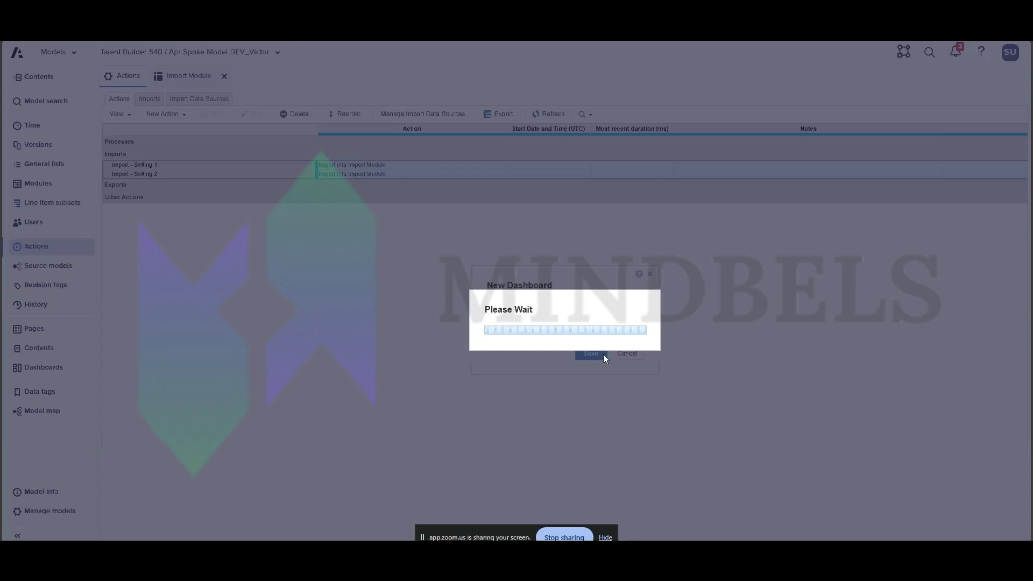
# Give the Import - Setting 1 button a custom width of 150 px and select the Import - Setting 2 button.
pyautogui.click(339, 132)
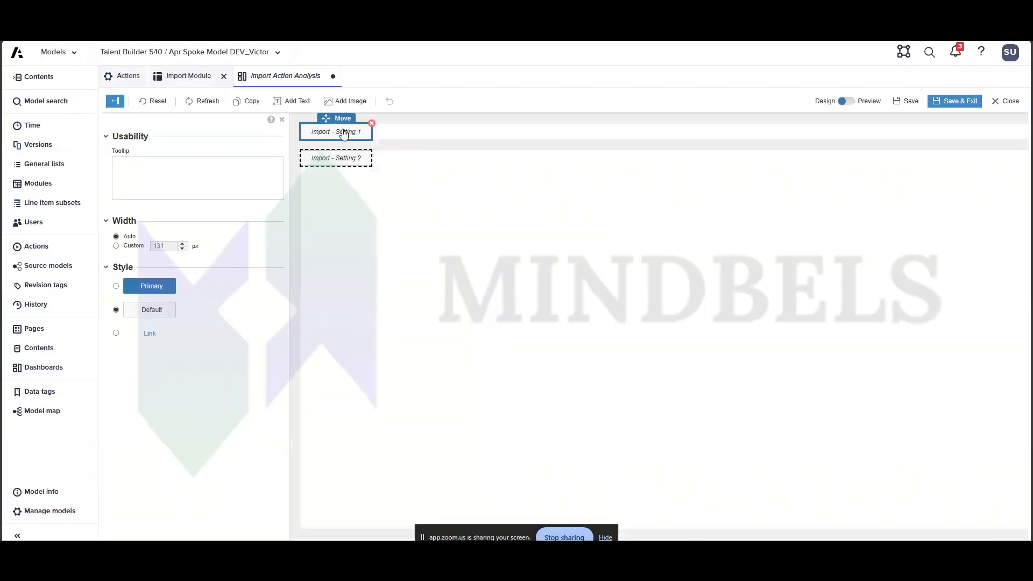
pyautogui.click(115, 246)
pyautogui.doubleClick(151, 247)
pyautogui.write('150')
pyautogui.click(347, 161)
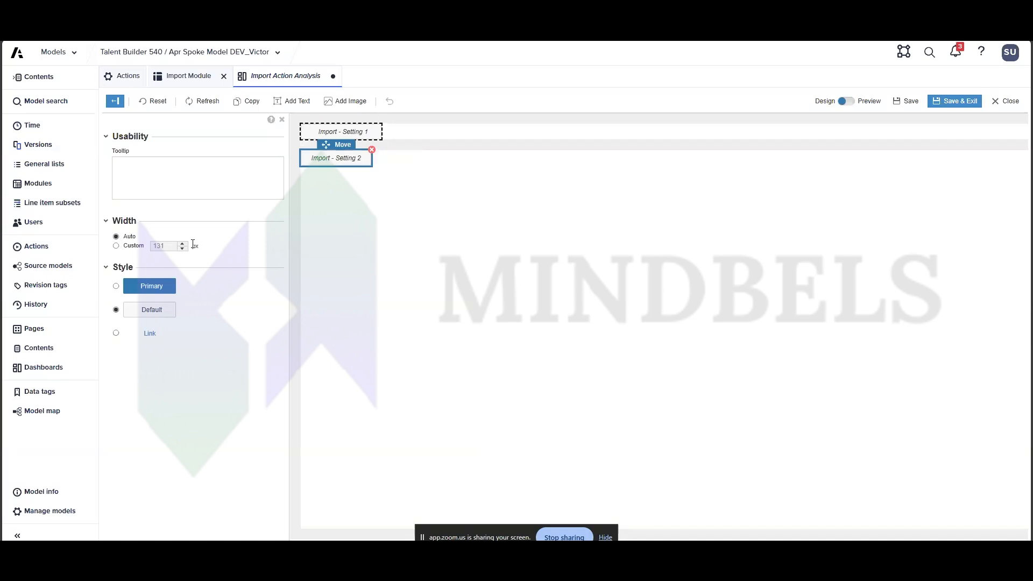
# Give the Import - Setting 2 button a custom width of 150 px and move it beside the Import - Setting 1 button.
pyautogui.click(125, 246)
pyautogui.doubleClick(164, 246)
pyautogui.write('150')
pyautogui.moveTo(331, 157); pyautogui.dragTo(420, 135)
# Display both line items in the Import Module grid and publish it to the Import Action Analysis dashboard.
pyautogui.click(189, 76)
pyautogui.click(257, 158)
pyautogui.rightClick(258, 158)
pyautogui.click(302, 237)
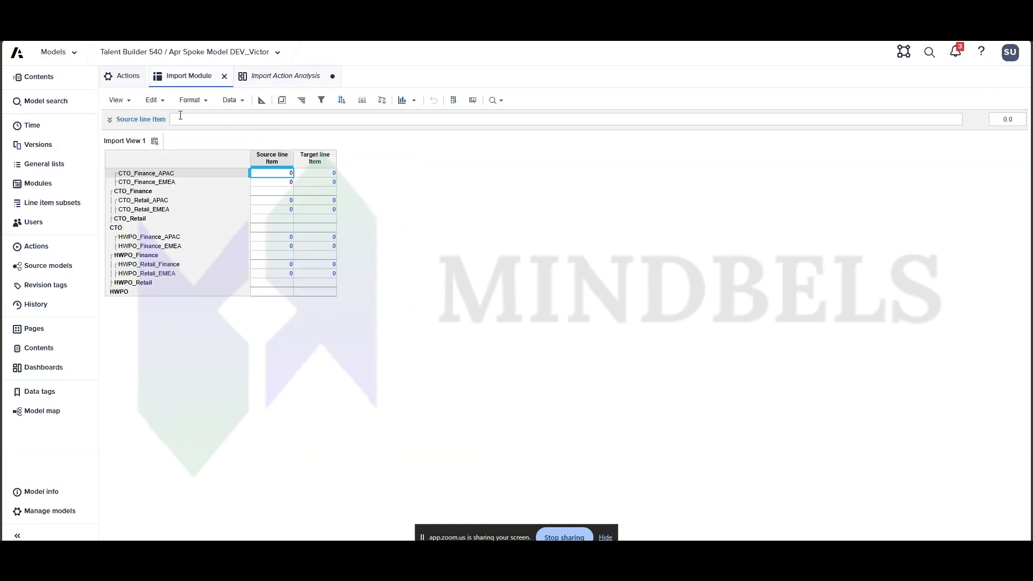
pyautogui.click(128, 102)
pyautogui.moveTo(181, 242)
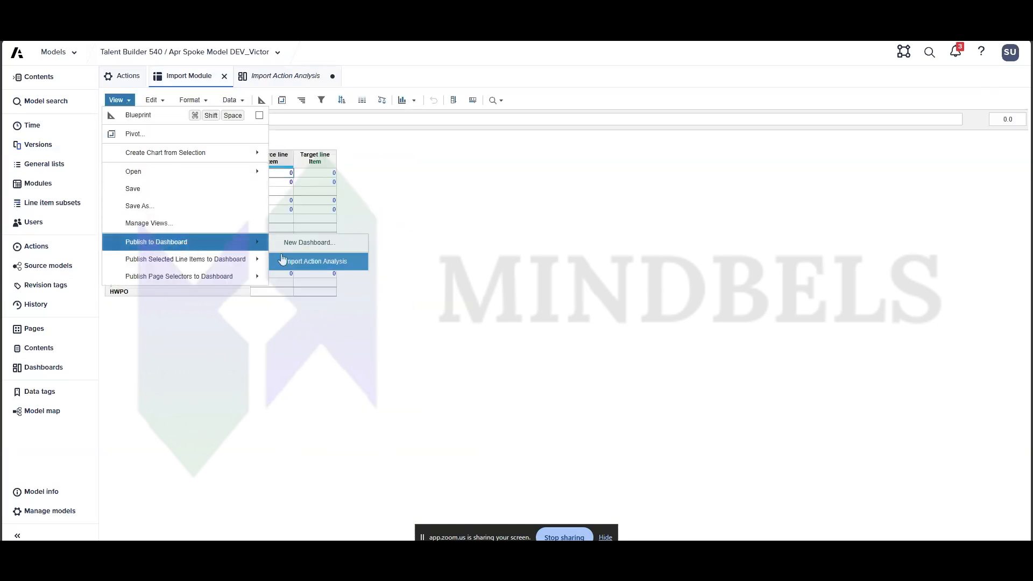
pyautogui.click(297, 264)
# Select both line item columns in the published grid, then save the Import Action Analysis dashboard and leave design mode.
pyautogui.moveTo(477, 180); pyautogui.dragTo(511, 183)
pyautogui.rightClick(512, 183)
pyautogui.click(538, 231)
pyautogui.click(506, 237)
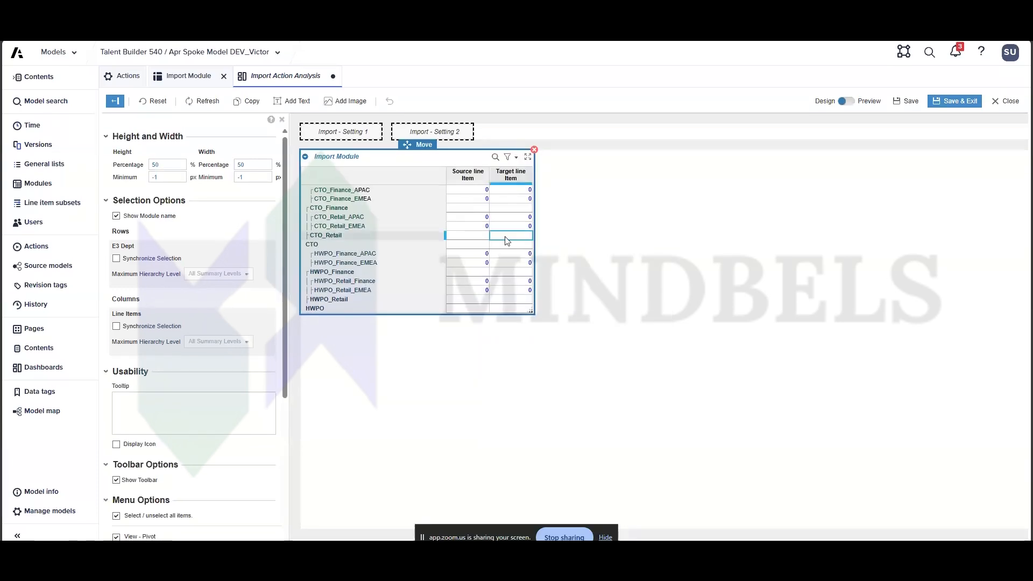
pyautogui.click(955, 101)
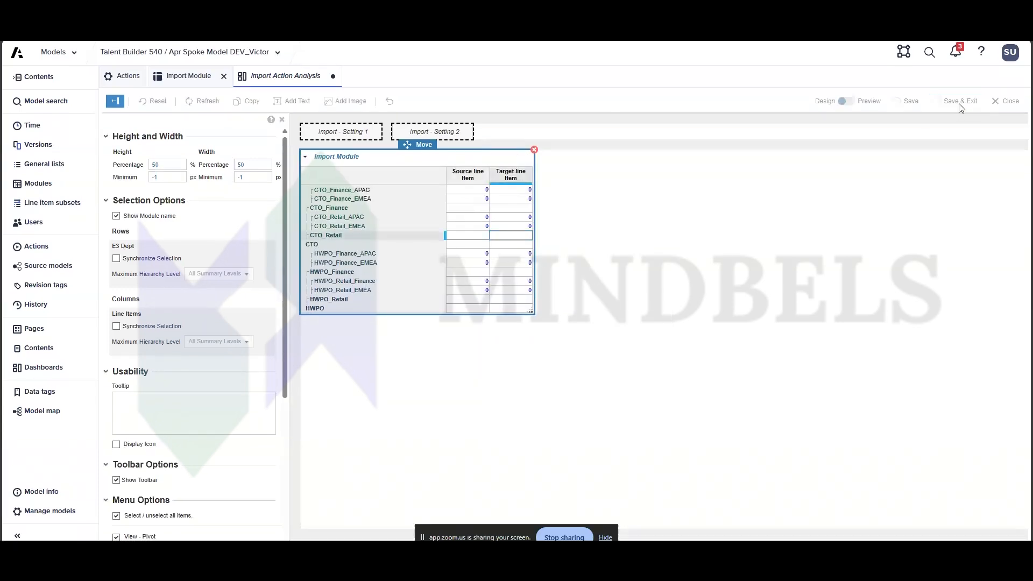
pyautogui.click(316, 218)
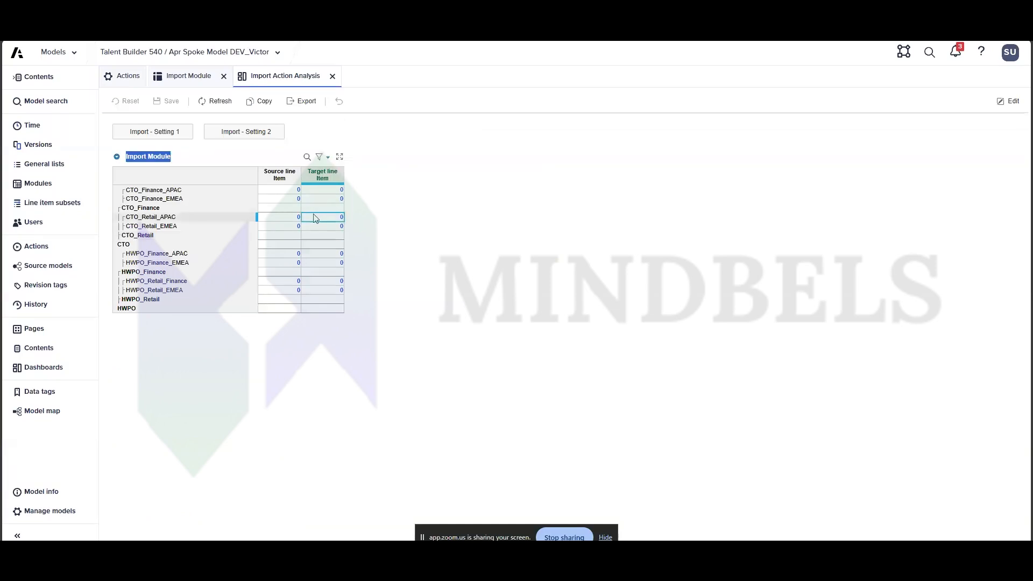
pyautogui.click(198, 219)
pyautogui.click(300, 229)
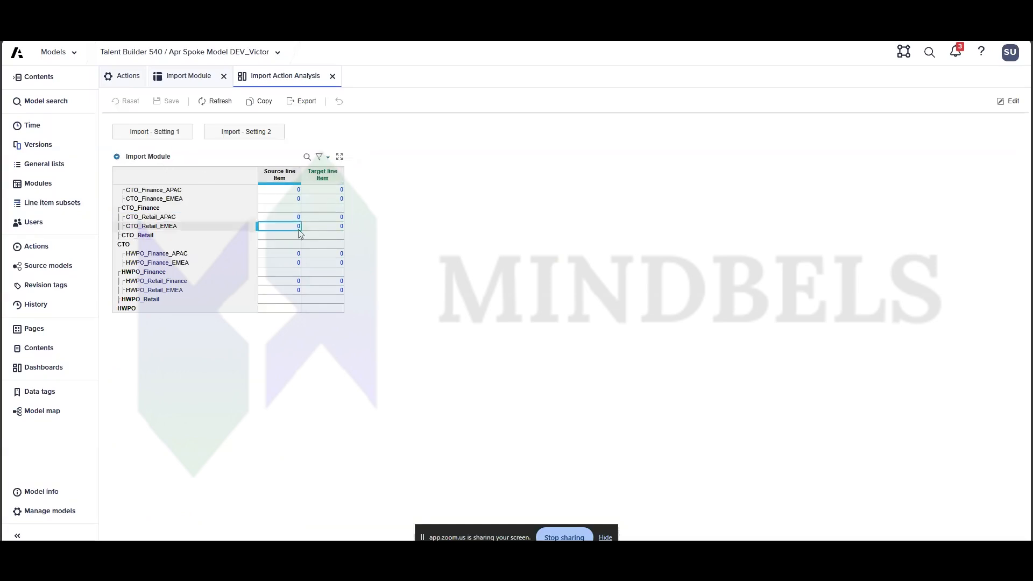
pyautogui.click(319, 237)
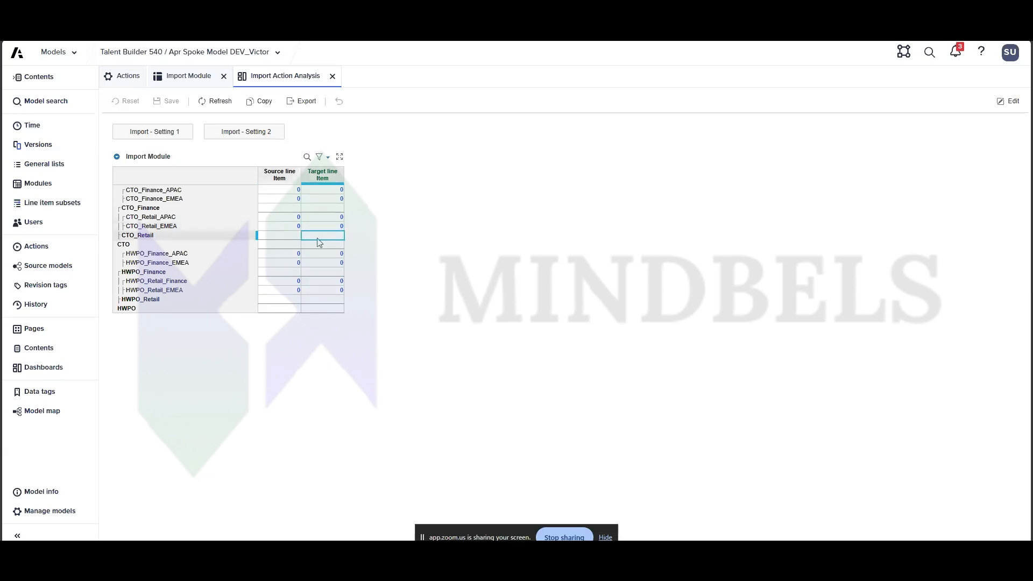
# Enter 10, 20, 30 and 40 in Source line item for CTO_Finance_APAC, CTO_Finance_EMEA, CTO_Retail_APAC and CTO_Retail_EMEA.
pyautogui.click(283, 189)
pyautogui.write('10')
pyautogui.press('Return')
pyautogui.write('20')
pyautogui.press('Return')
pyautogui.press('Return')
pyautogui.write('30')
pyautogui.press('Return')
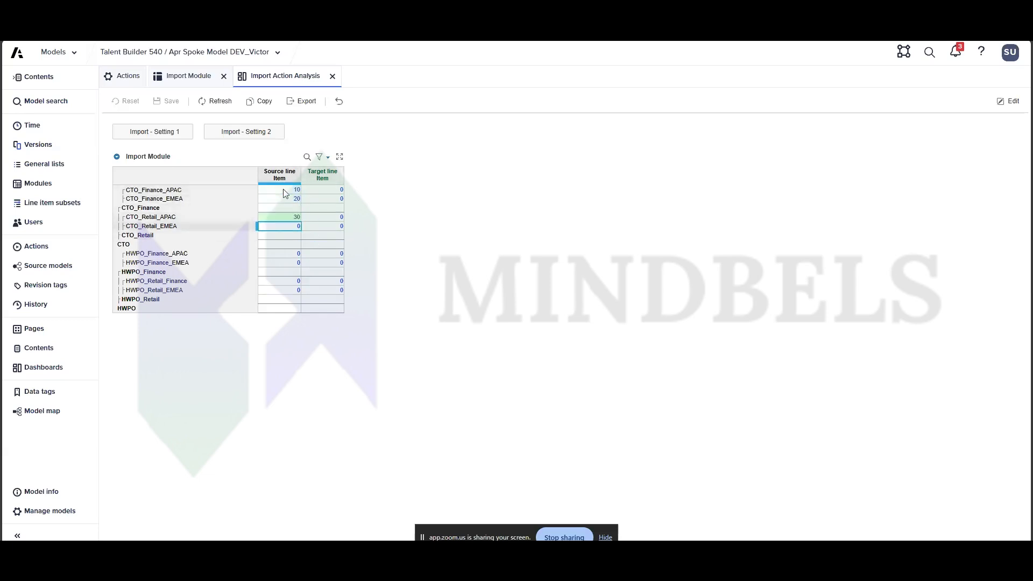
pyautogui.write('40')
pyautogui.press('Return')
pyautogui.click(289, 226)
# Run the Import - Setting 1 action from the dashboard and close its import dialog.
pyautogui.moveTo(294, 182); pyautogui.dragTo(333, 179)
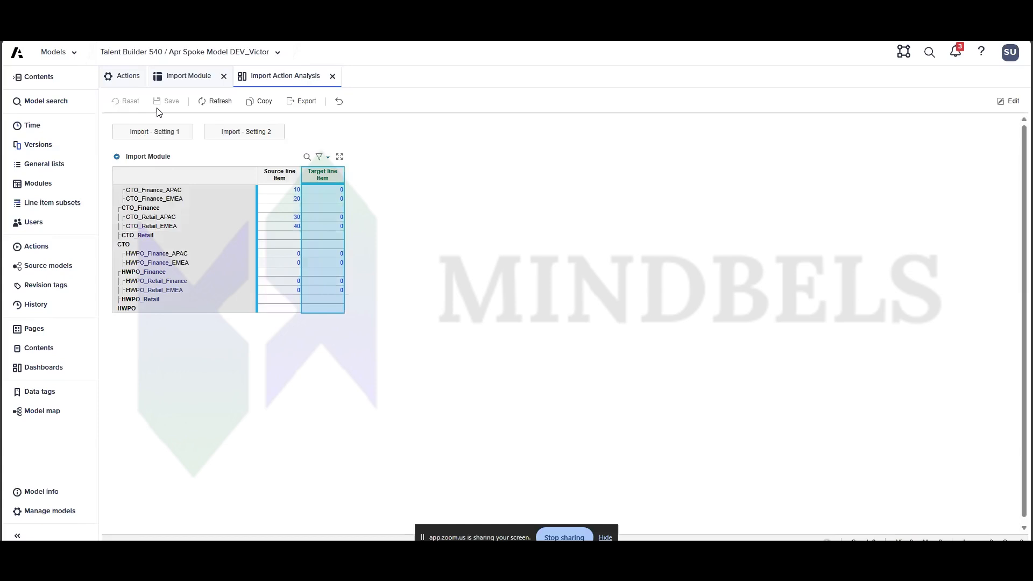
pyautogui.click(144, 135)
pyautogui.click(596, 366)
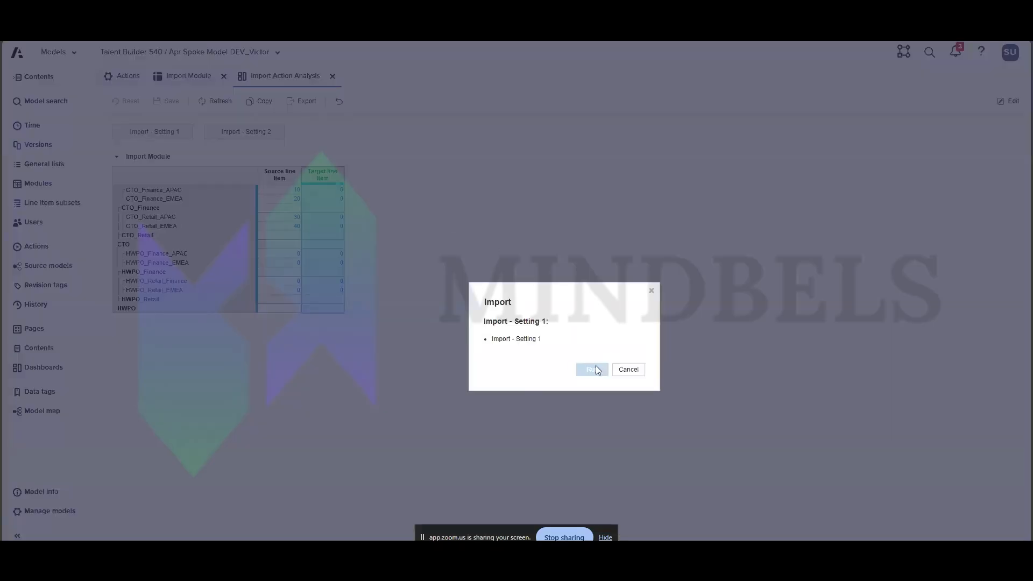
pyautogui.press('Escape')
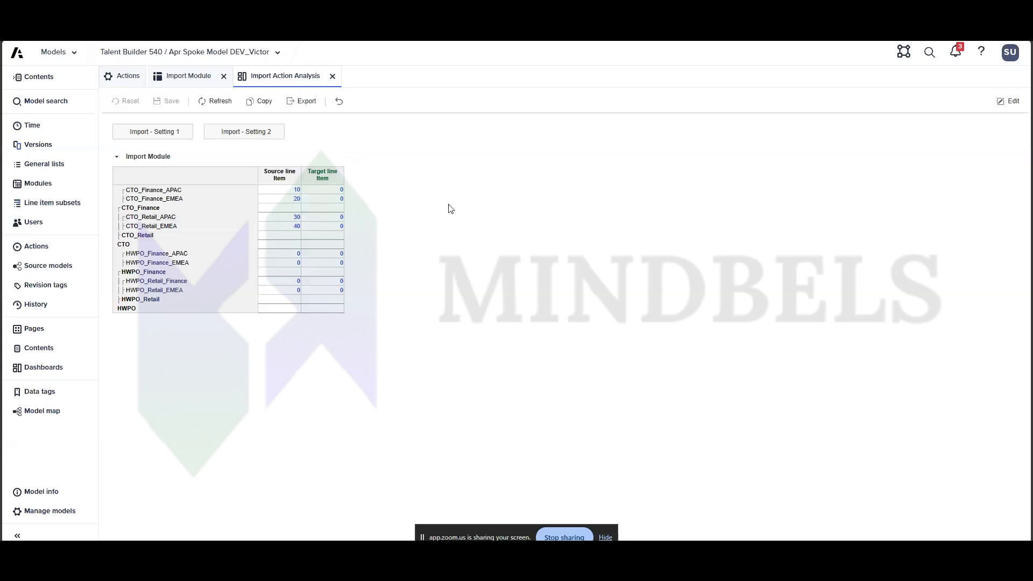
# Edit the Import - Setting 1 action so that Source line item is manually mapped to Target line item.
pyautogui.click(126, 76)
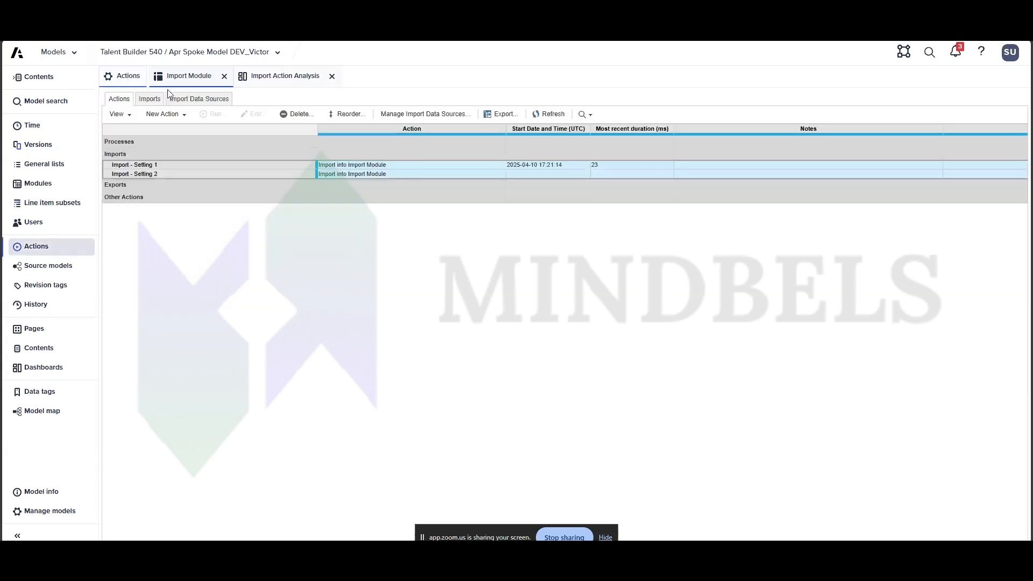
pyautogui.click(152, 160)
pyautogui.click(156, 165)
pyautogui.click(255, 113)
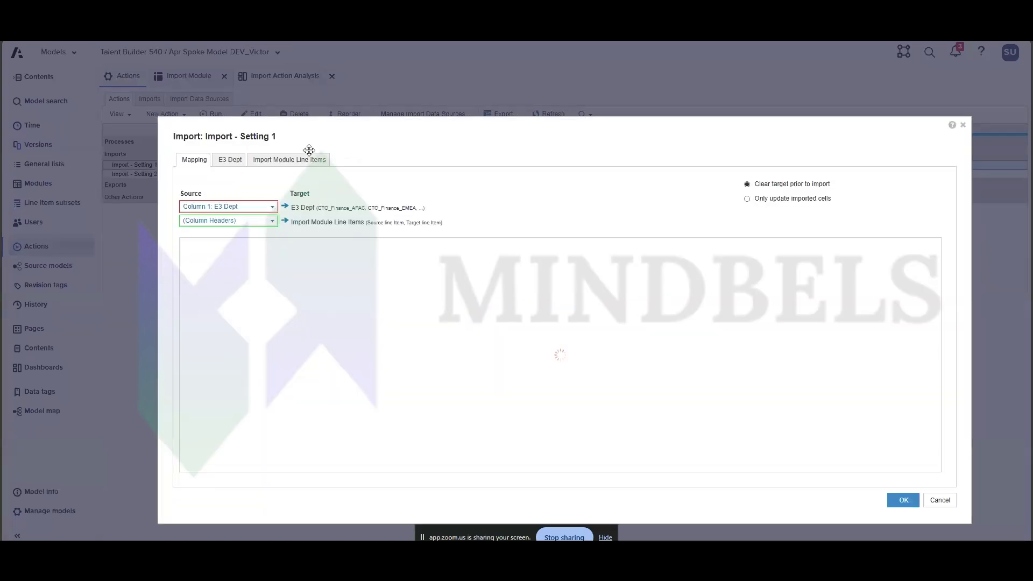
pyautogui.click(304, 158)
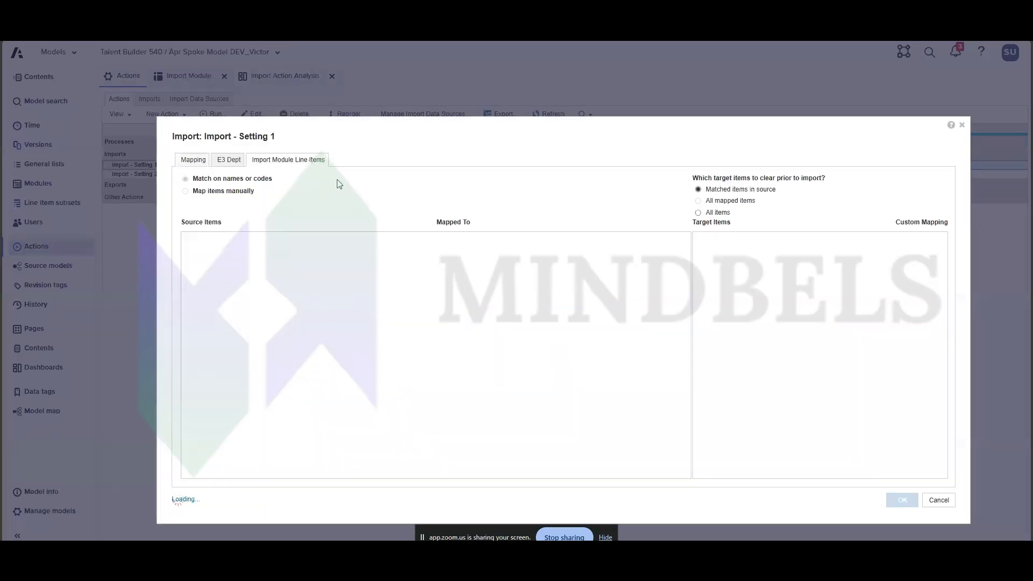
pyautogui.click(185, 192)
pyautogui.click(364, 242)
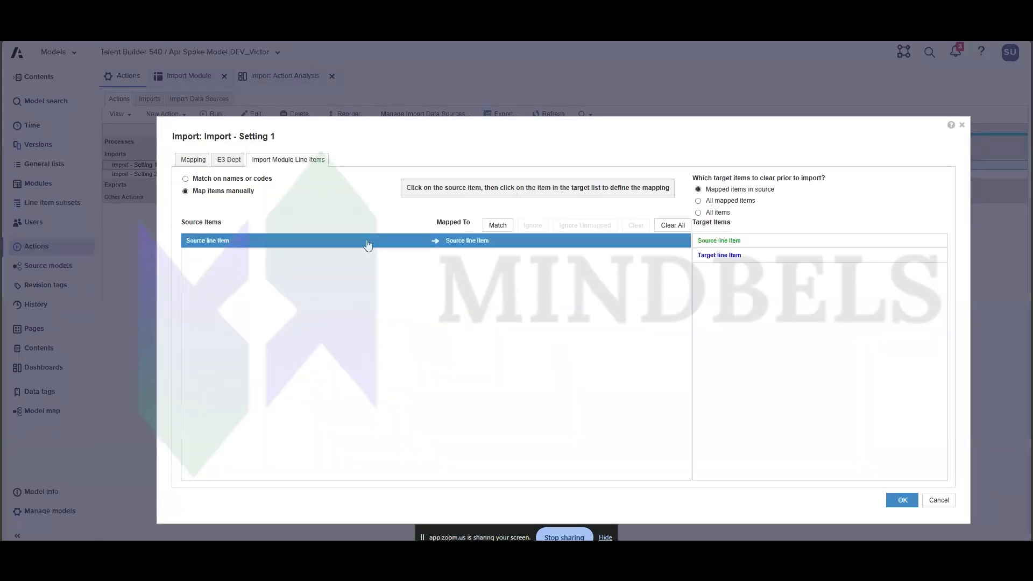
pyautogui.click(752, 256)
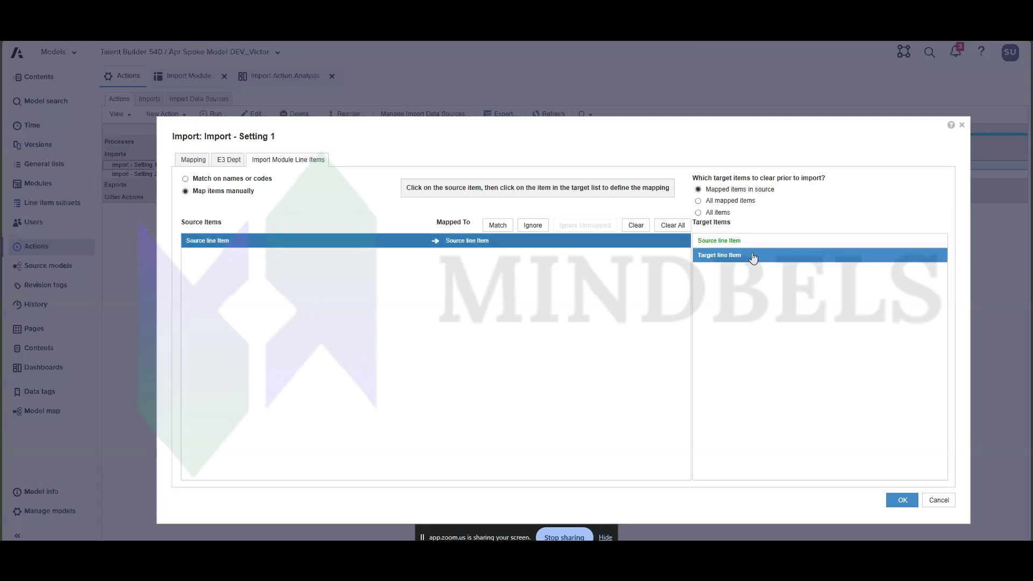
pyautogui.click(903, 501)
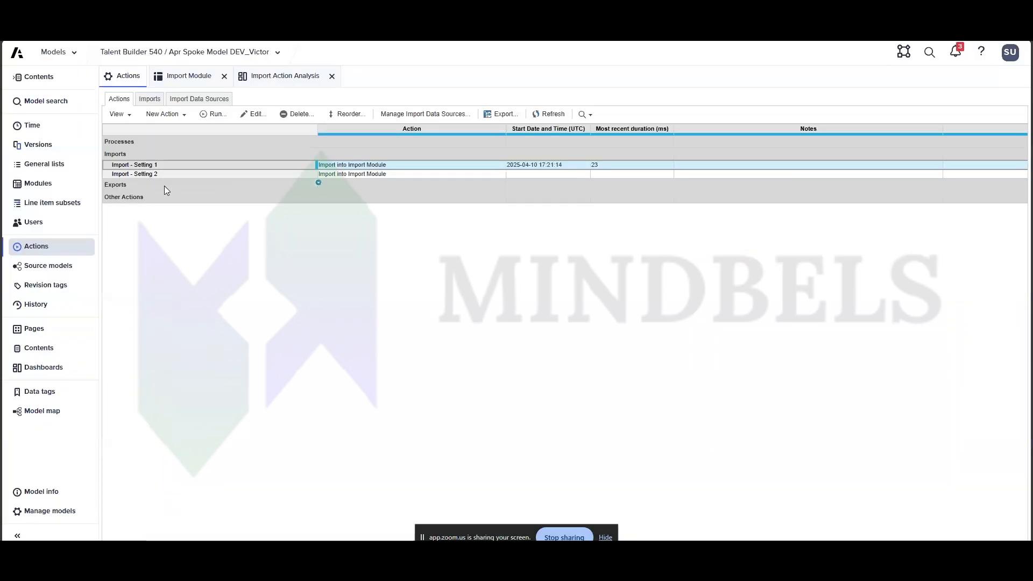
# Edit the Import - Setting 2 action so that Source line item is manually mapped to Target line item.
pyautogui.click(136, 175)
pyautogui.click(242, 116)
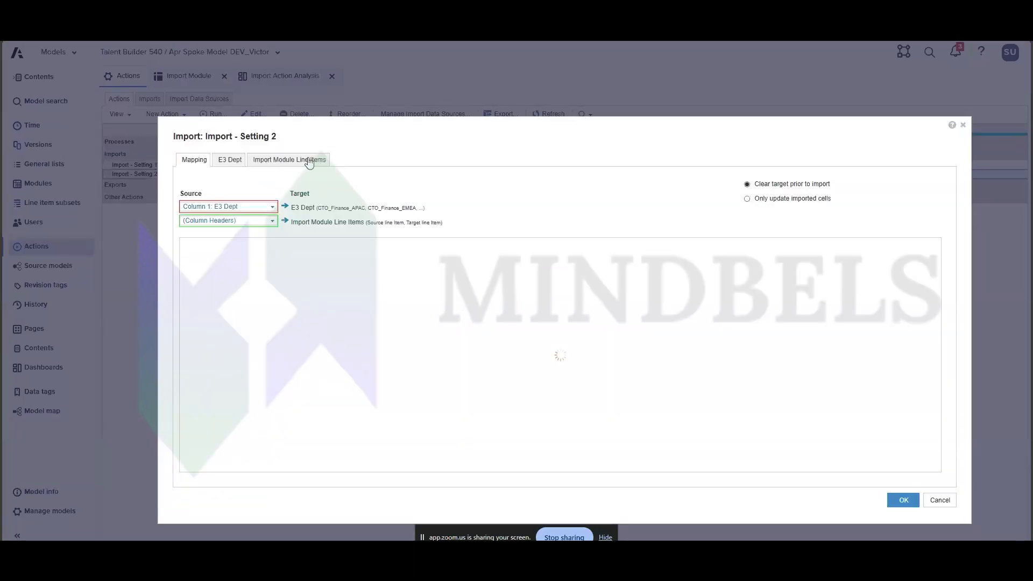
pyautogui.click(309, 160)
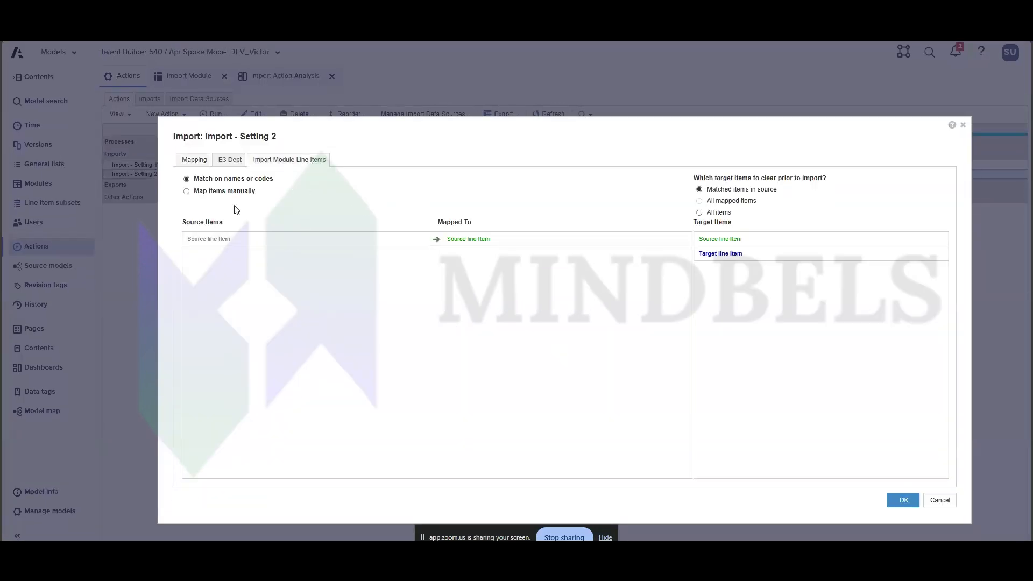
pyautogui.click(186, 192)
pyautogui.click(483, 243)
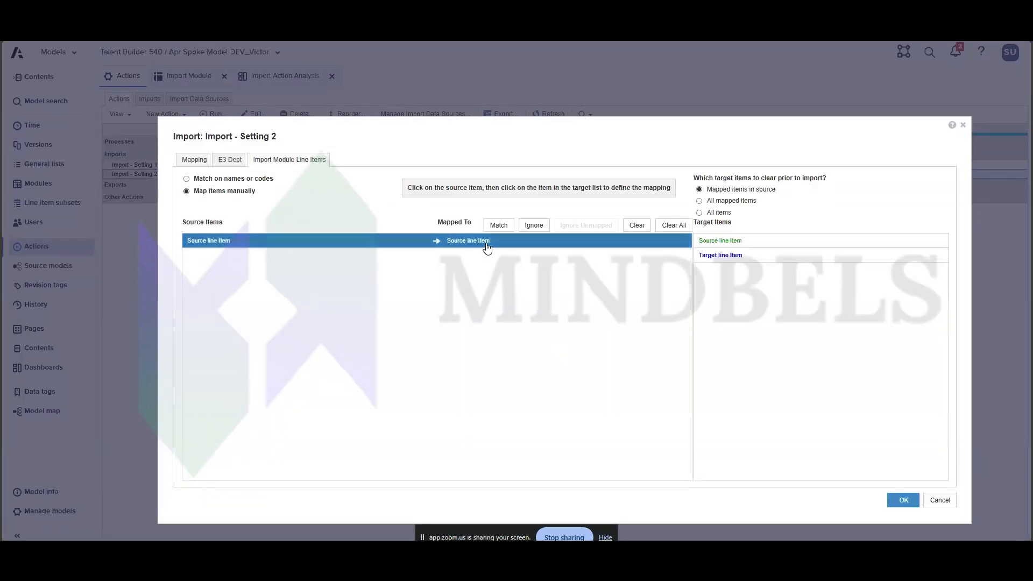
pyautogui.click(720, 255)
pyautogui.click(903, 499)
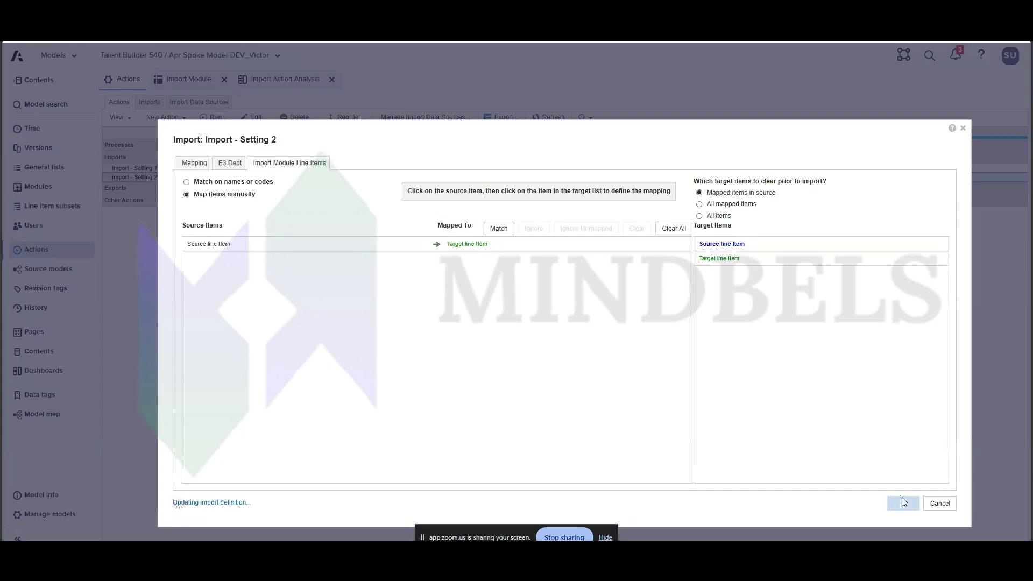
# Rerun Import - Setting 1 from the Import Action Analysis dashboard and check the Target line item column.
pyautogui.click(299, 77)
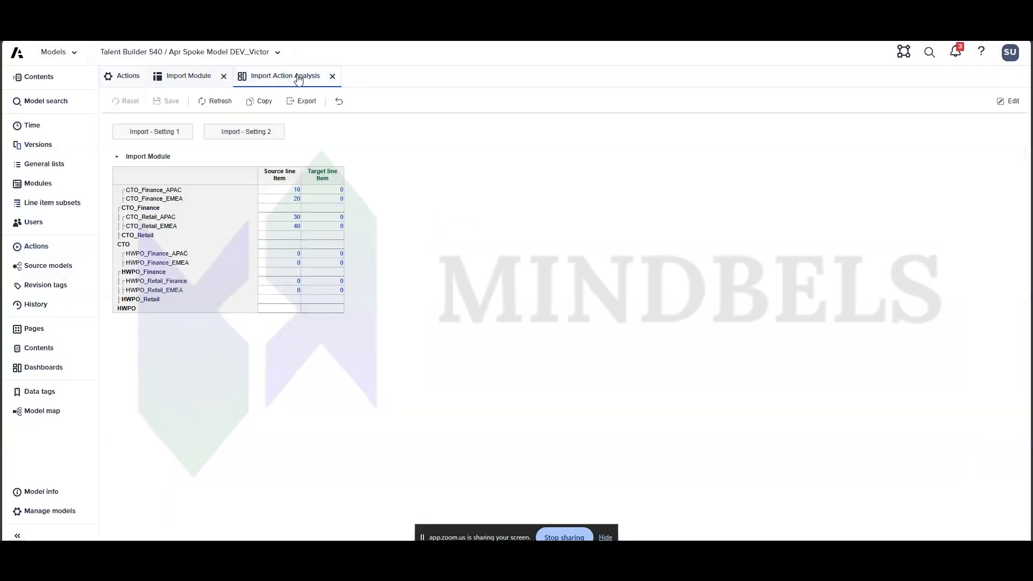
pyautogui.click(188, 133)
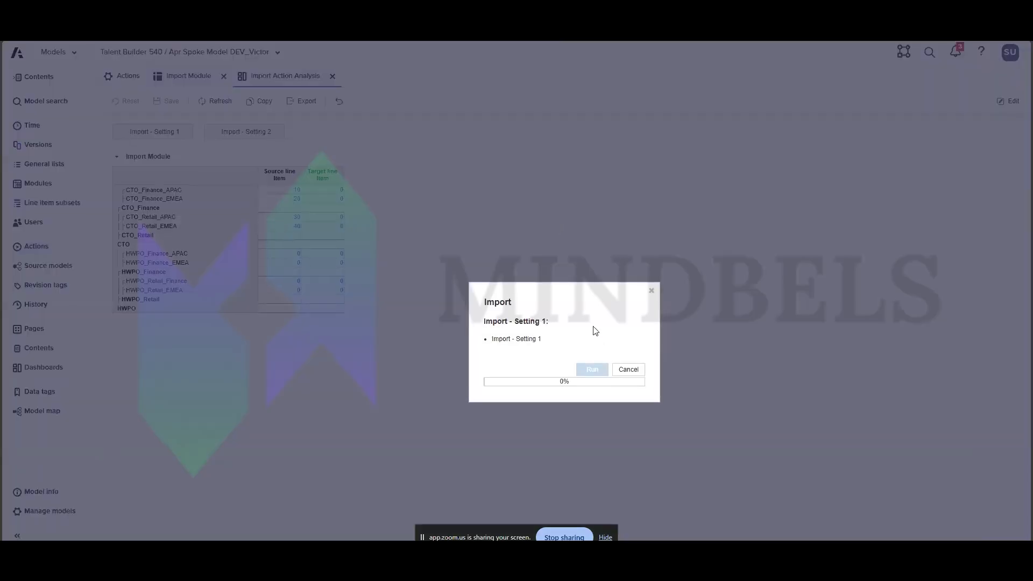
pyautogui.press('Escape')
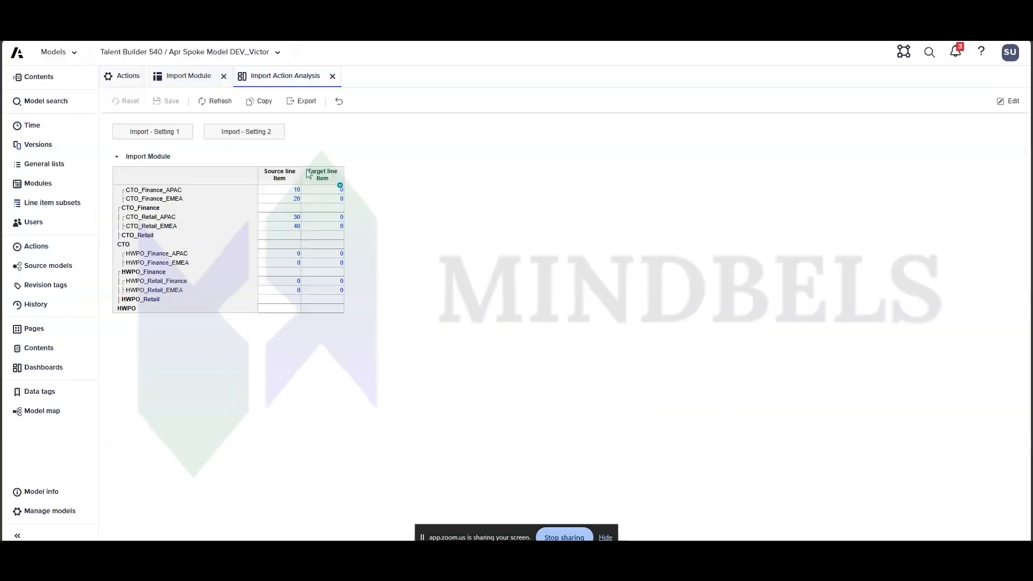
pyautogui.click(326, 175)
pyautogui.click(330, 199)
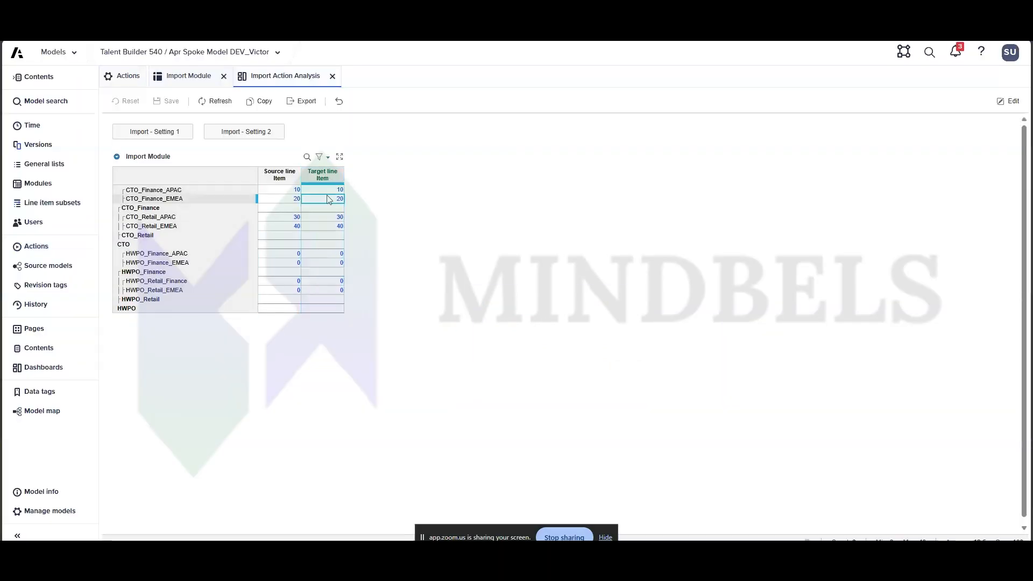
# Open the Import - Setting 1 action's definition from the model's actions to review its import settings.
pyautogui.click(123, 75)
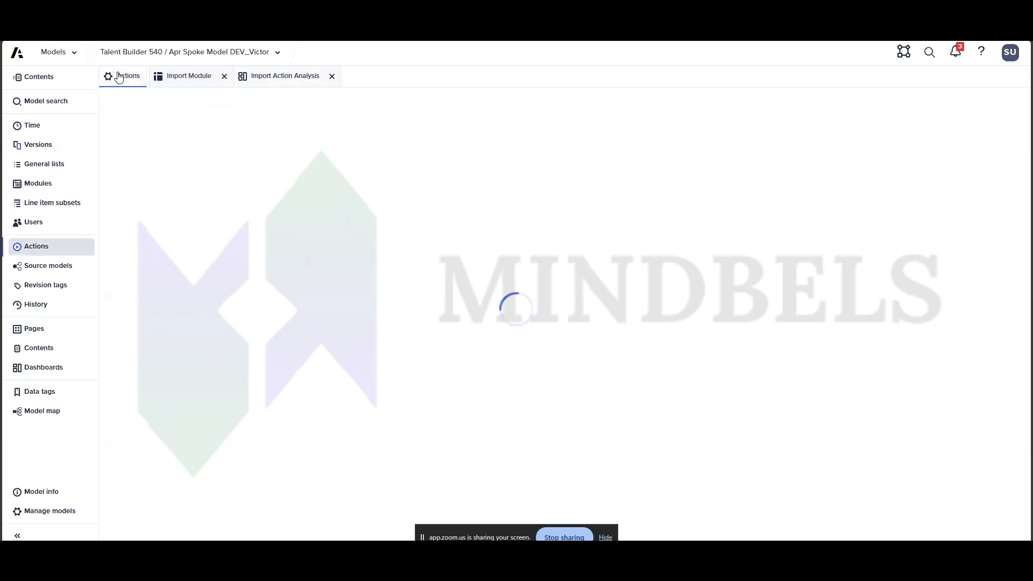
pyautogui.click(239, 165)
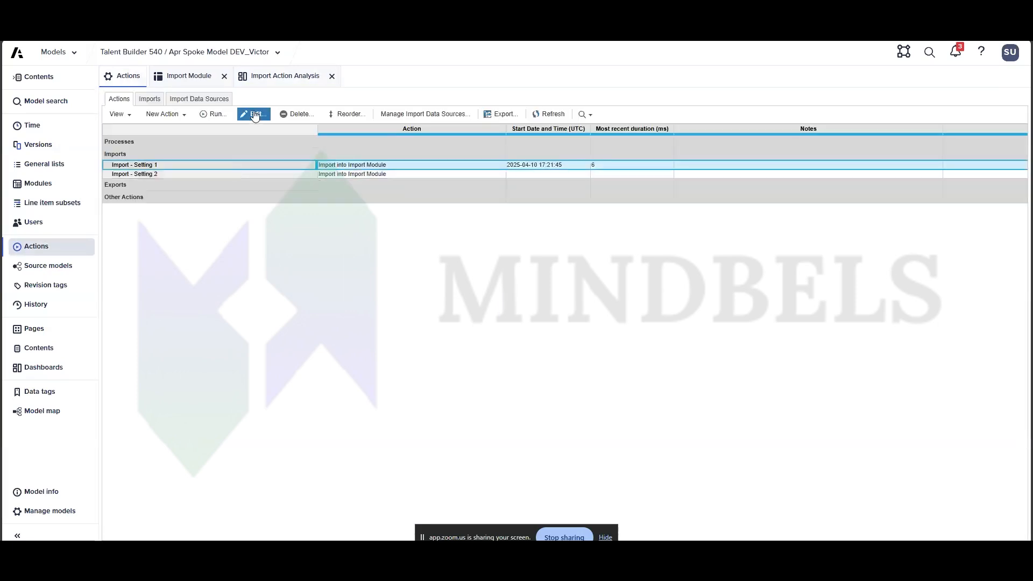
pyautogui.click(253, 114)
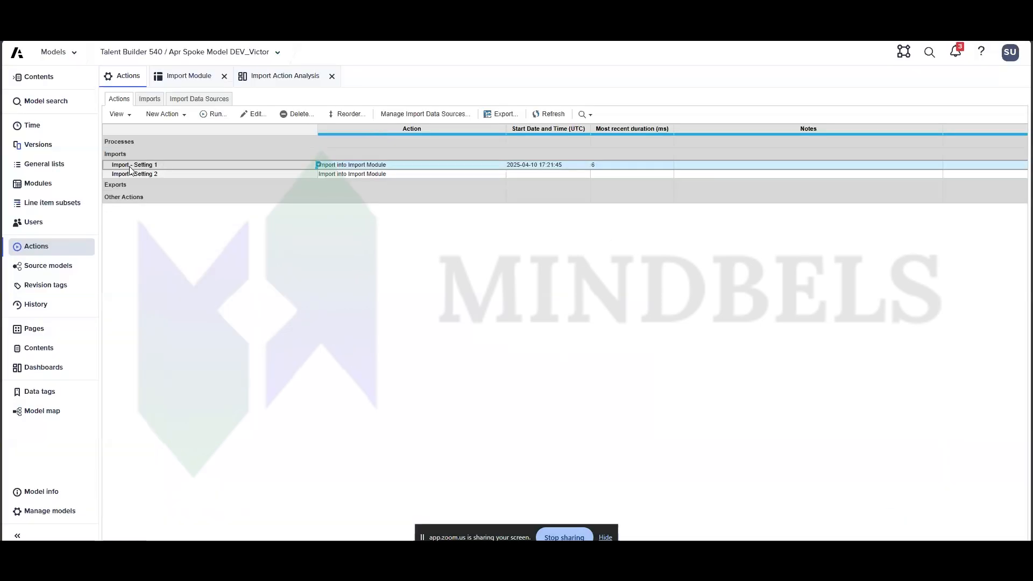
# Set the Import - Setting 2 action to only update imported cells.
pyautogui.click(131, 173)
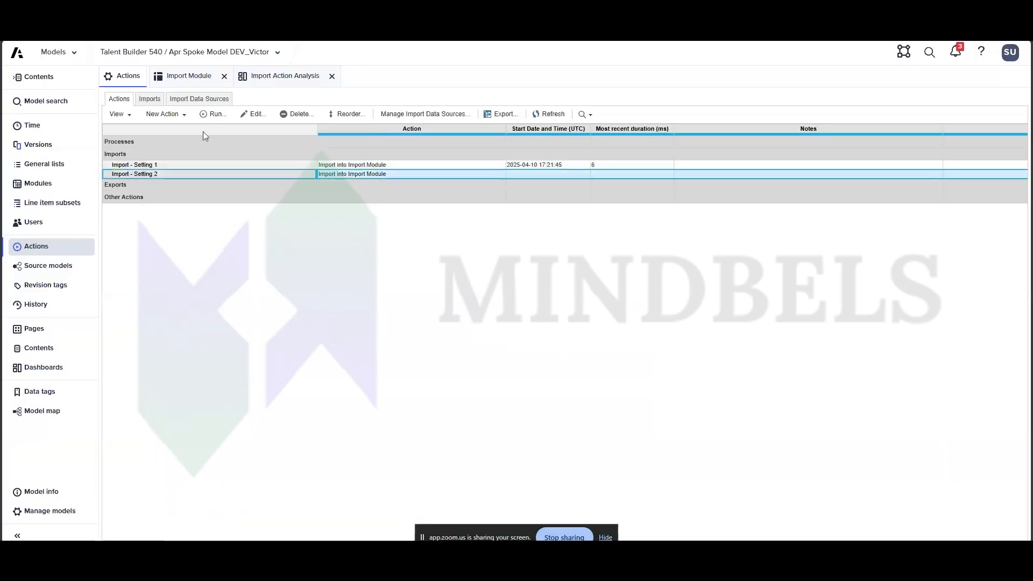
pyautogui.click(242, 114)
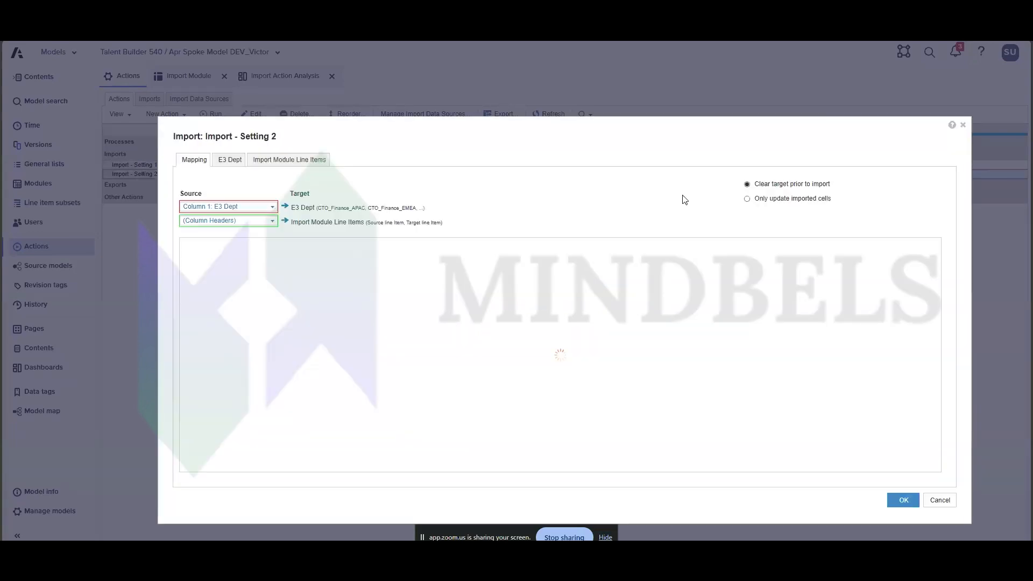
pyautogui.click(747, 199)
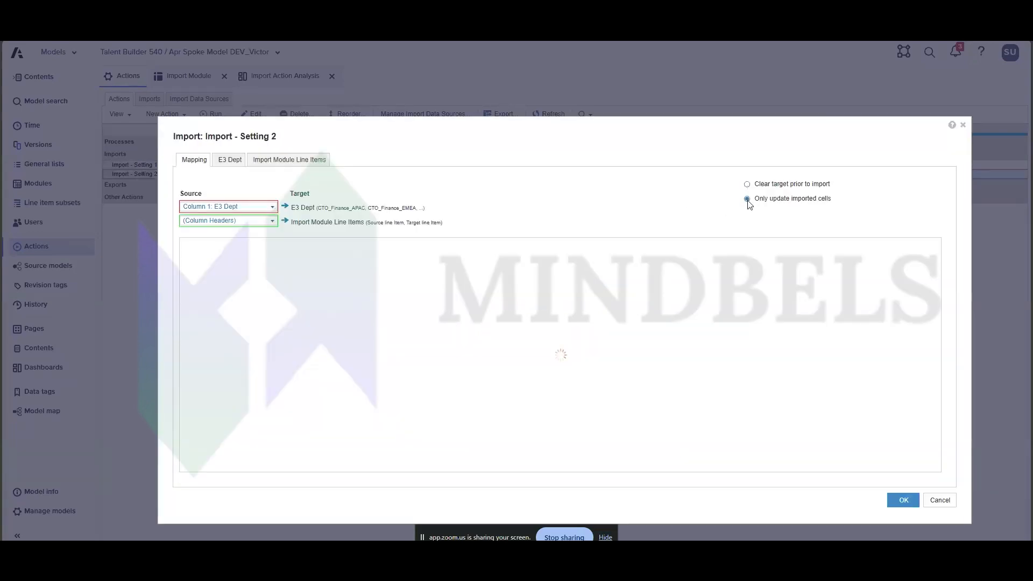
pyautogui.click(913, 498)
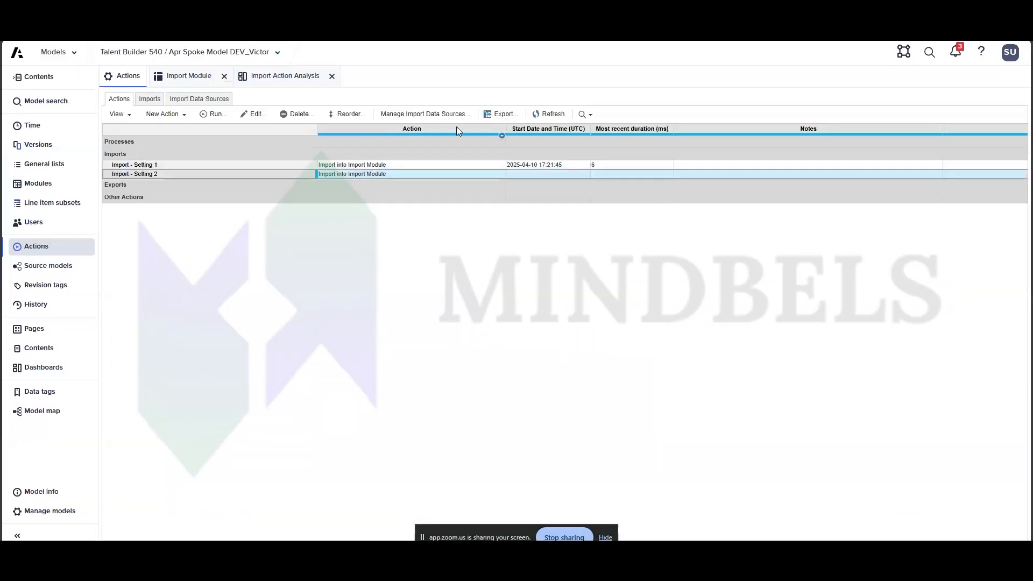
# Edit the Import Action Analysis dashboard and give the Import - Setting 1 button the tooltip "Clear target prior import".
pyautogui.click(277, 75)
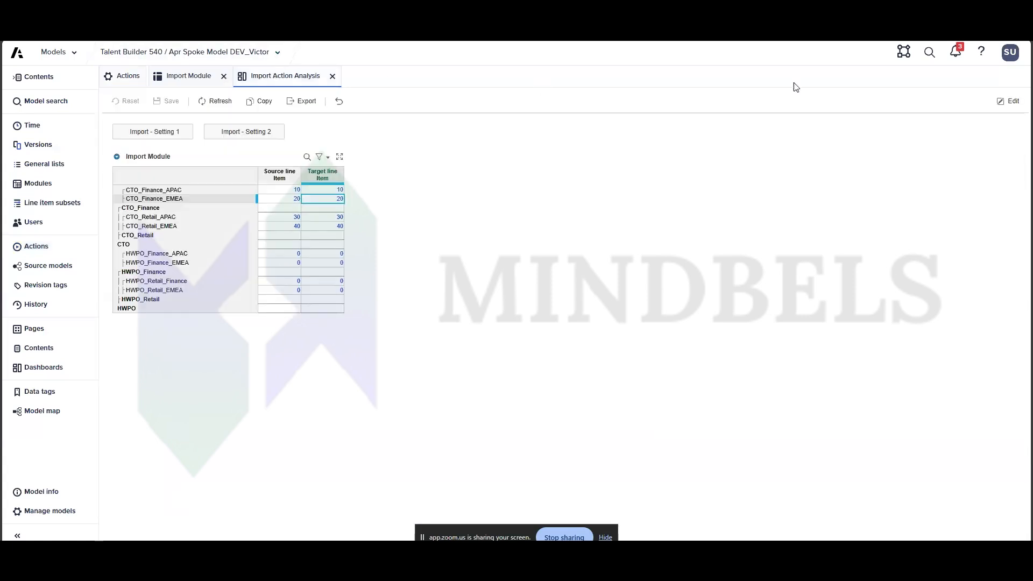
pyautogui.click(1009, 102)
pyautogui.click(364, 134)
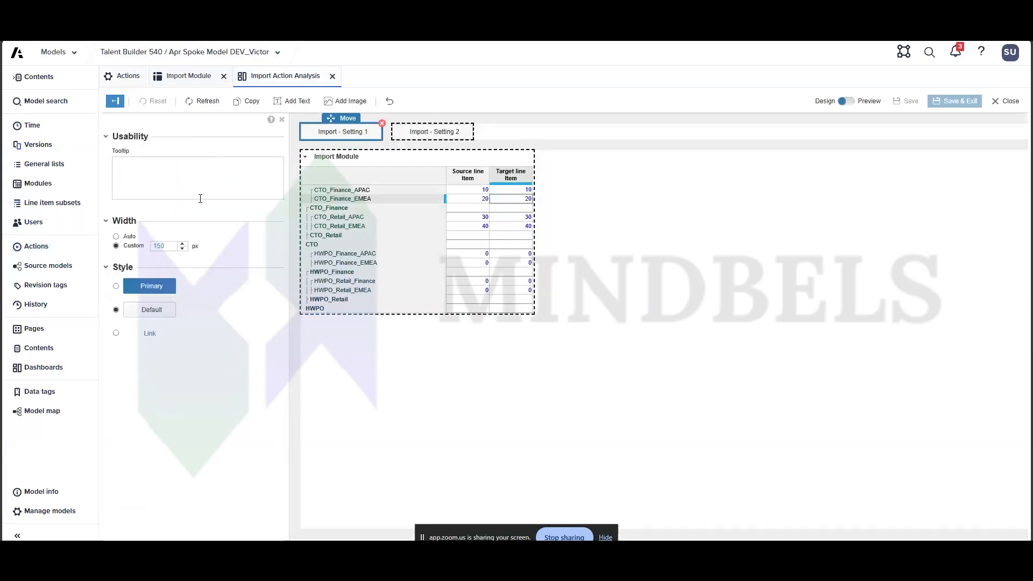
pyautogui.click(139, 190)
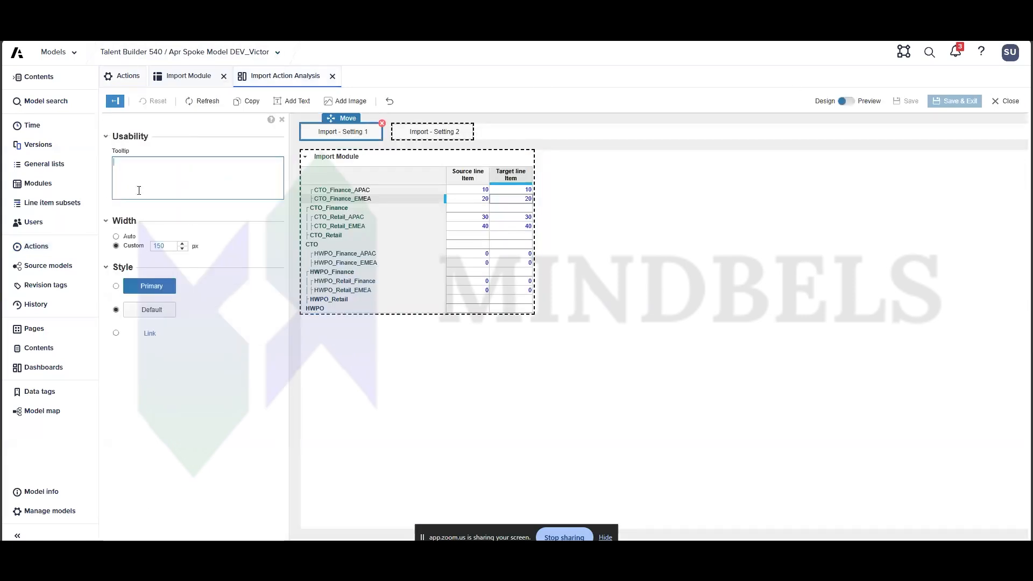
pyautogui.write('CLear target prior import')
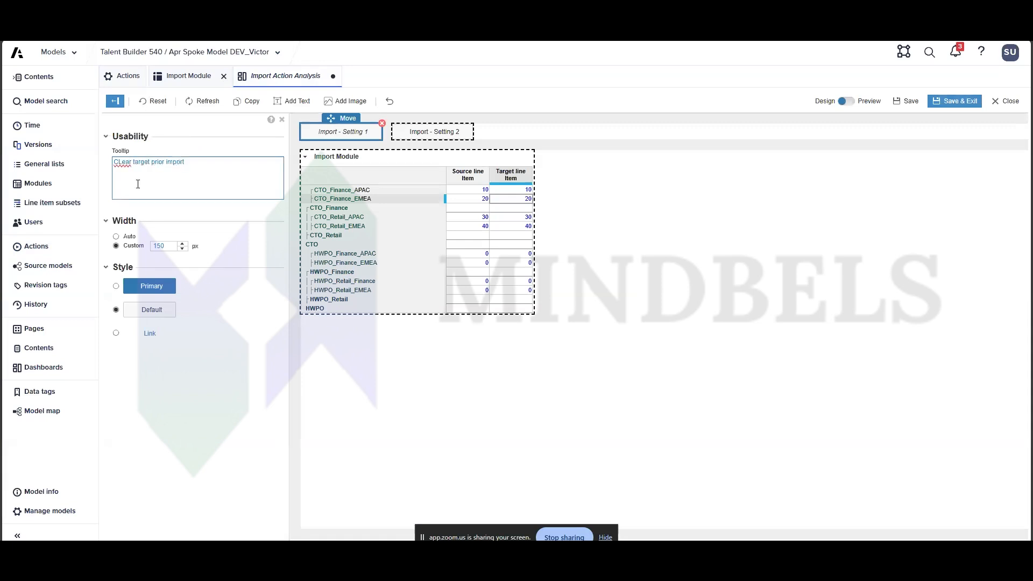
pyautogui.click(124, 163)
pyautogui.press('BackSpace')
pyautogui.write('l')
# Give the Import - Setting 2 button the tooltip "Only import updated cells", then save and exit the dashboard design.
pyautogui.click(437, 132)
pyautogui.click(203, 180)
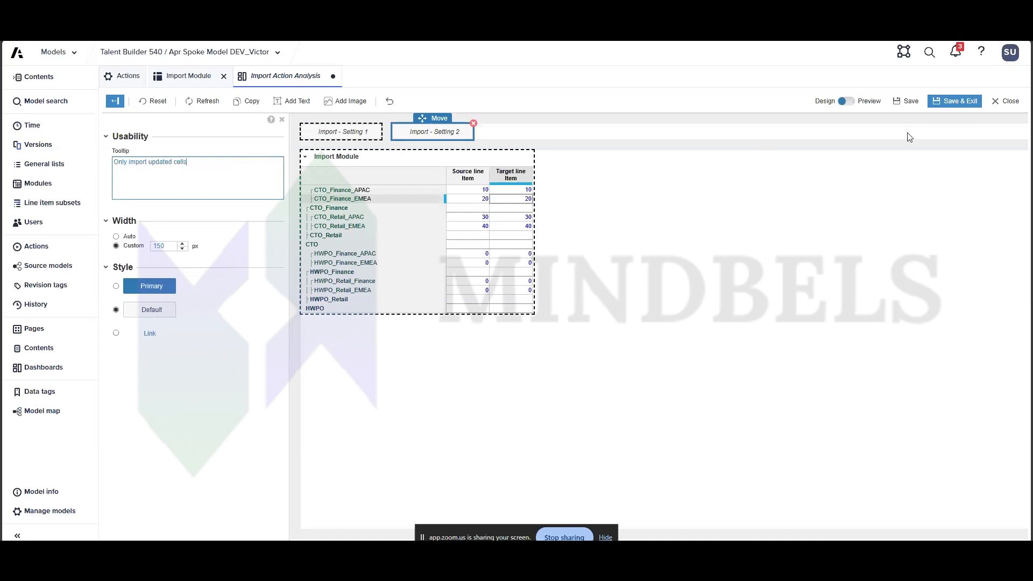
pyautogui.click(947, 101)
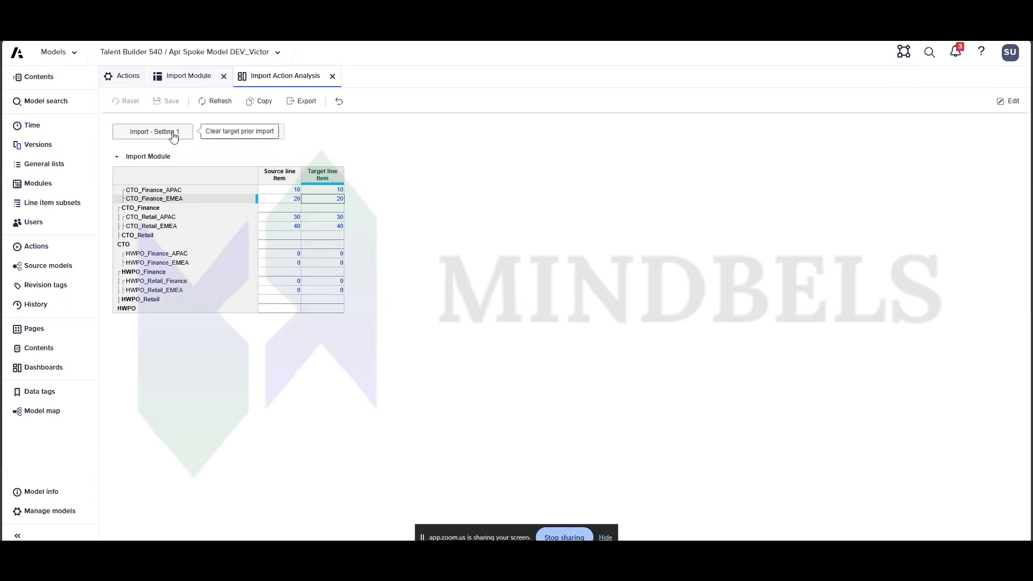
# Set the Source line item of CTO_Retail_EMEA to 0 in the Import Module grid.
pyautogui.click(284, 226)
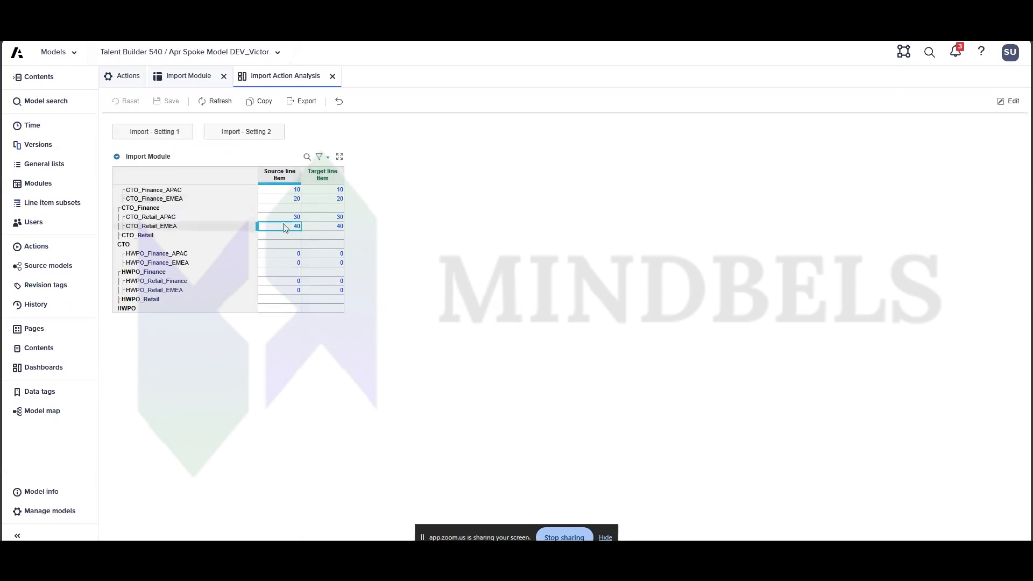
pyautogui.click(194, 226)
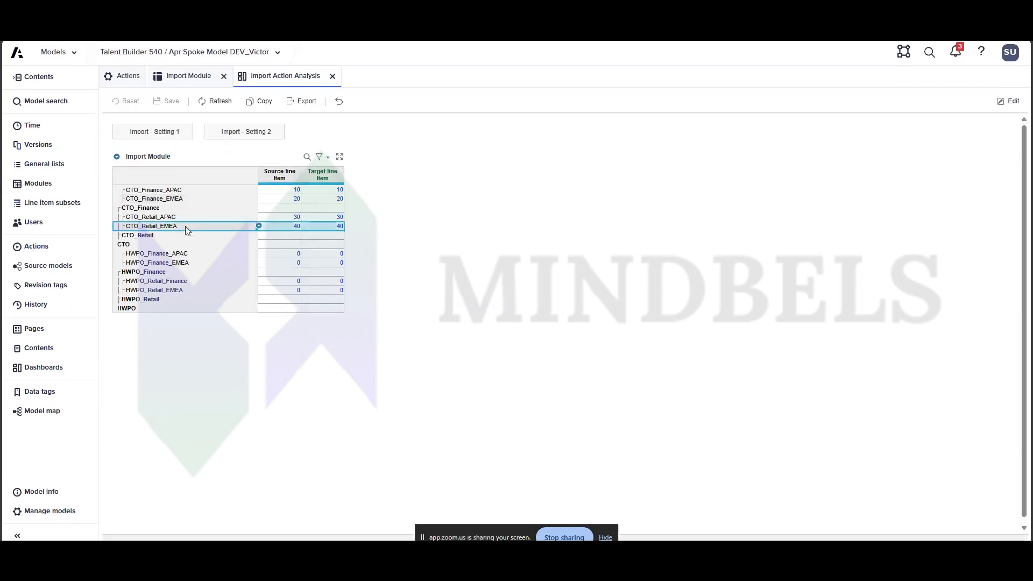
pyautogui.click(286, 227)
pyautogui.write('0')
pyautogui.press('Return')
# Compare the Source line item and Target line item values of the CTO departments, especially CTO_Retail_EMEA.
pyautogui.click(285, 227)
pyautogui.click(333, 230)
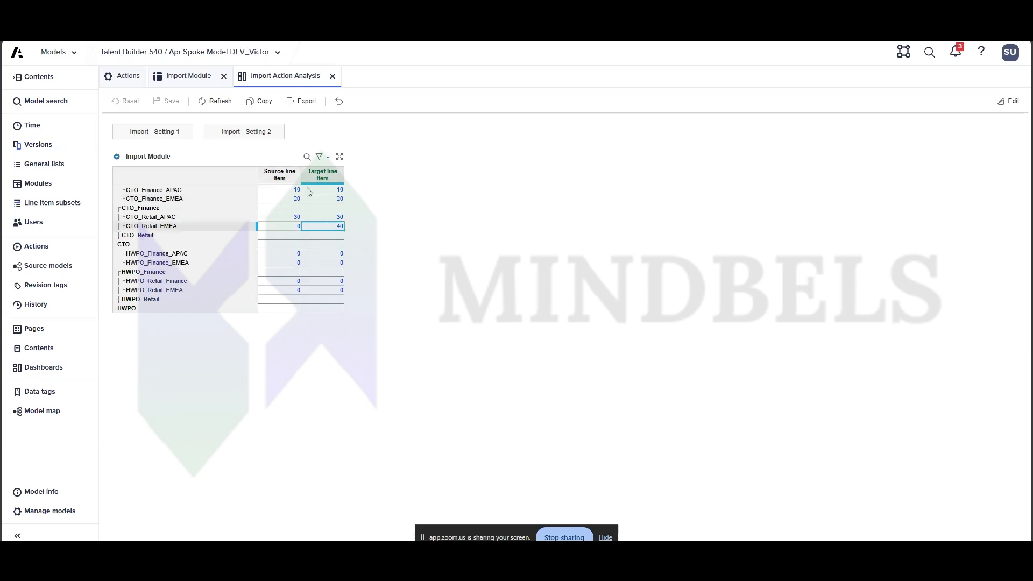
pyautogui.click(310, 179)
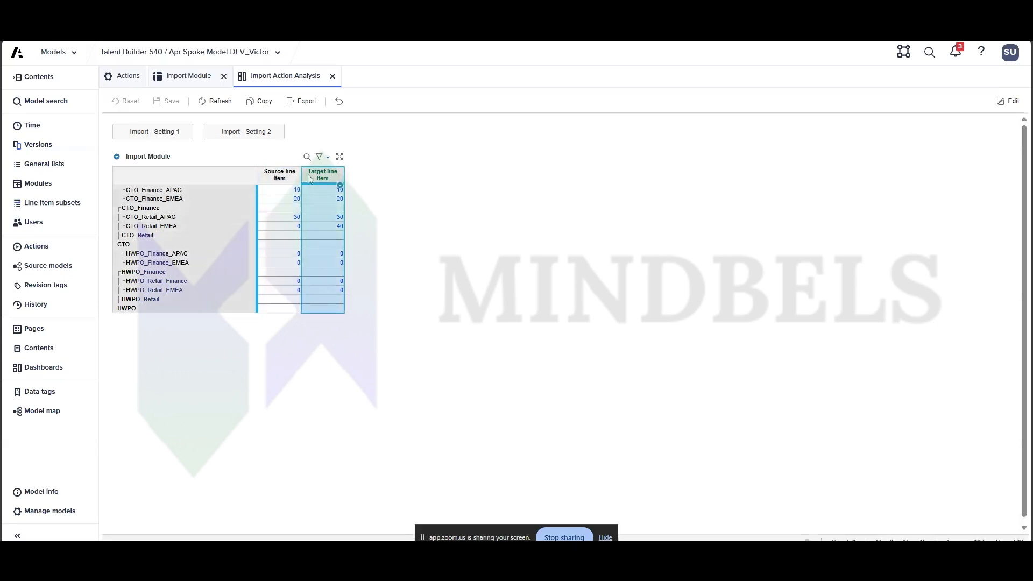
pyautogui.click(285, 177)
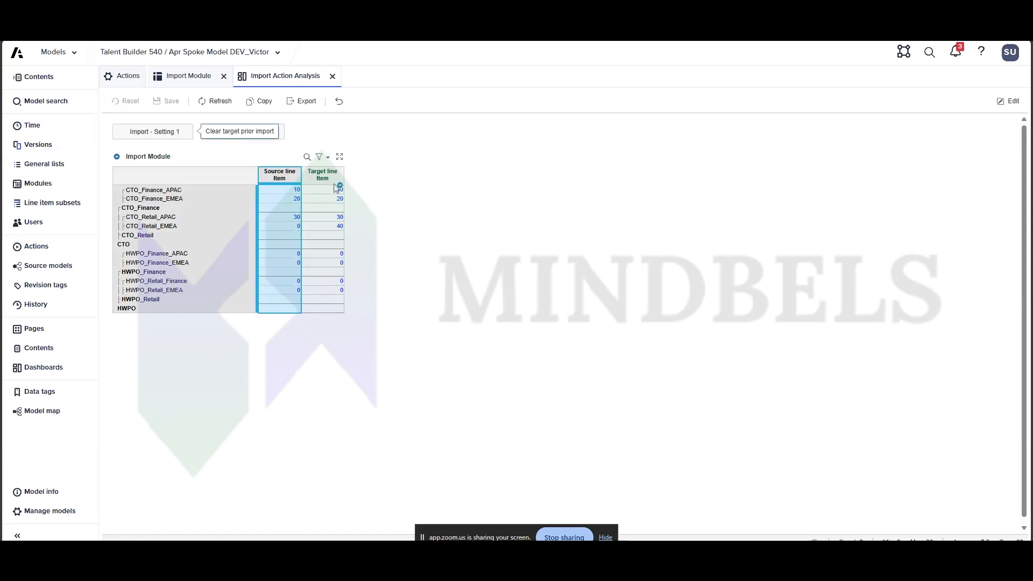
pyautogui.moveTo(339, 189); pyautogui.dragTo(333, 228)
pyautogui.moveTo(298, 191); pyautogui.dragTo(295, 219)
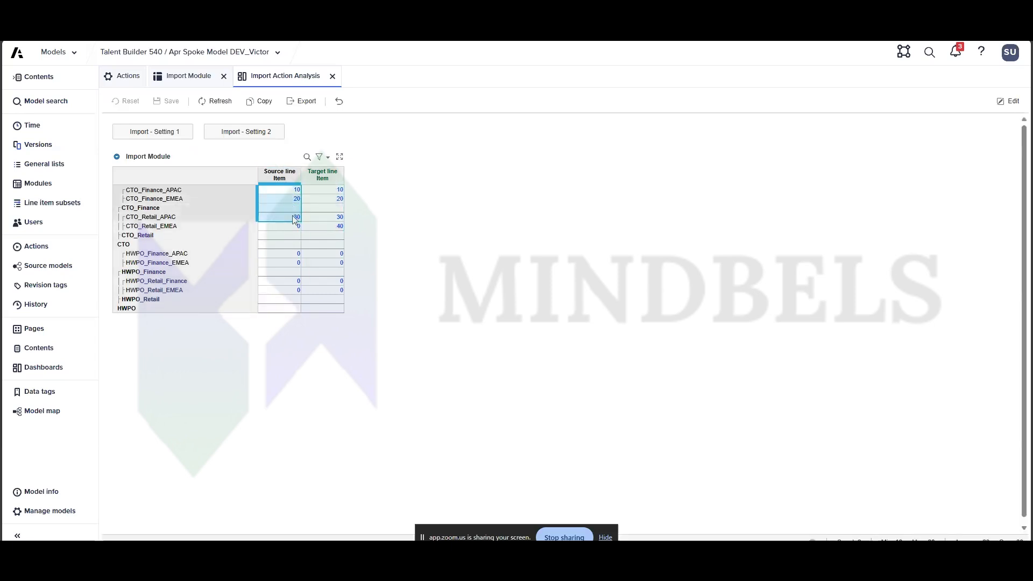
pyautogui.click(323, 226)
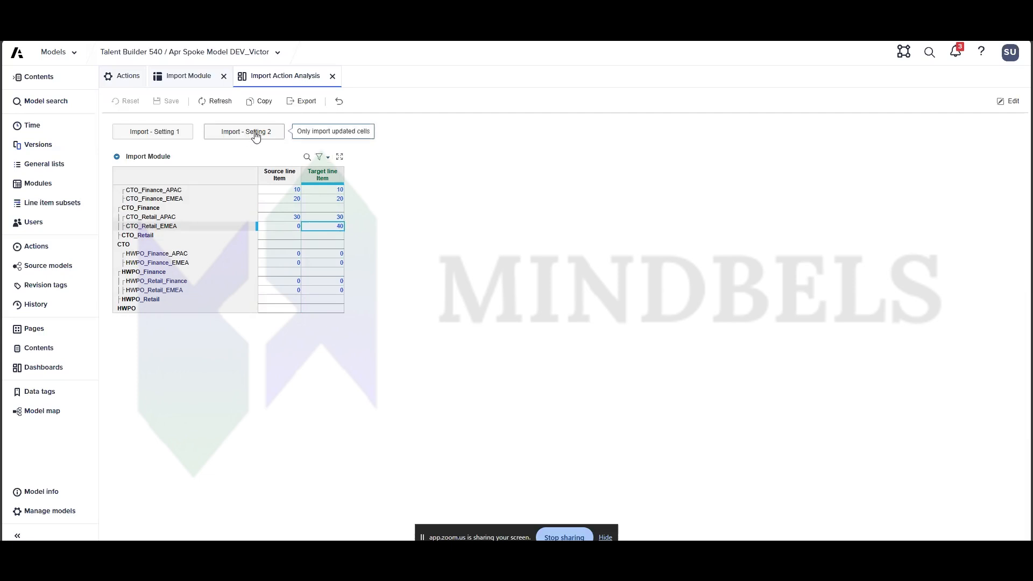
pyautogui.moveTo(277, 190); pyautogui.dragTo(286, 221)
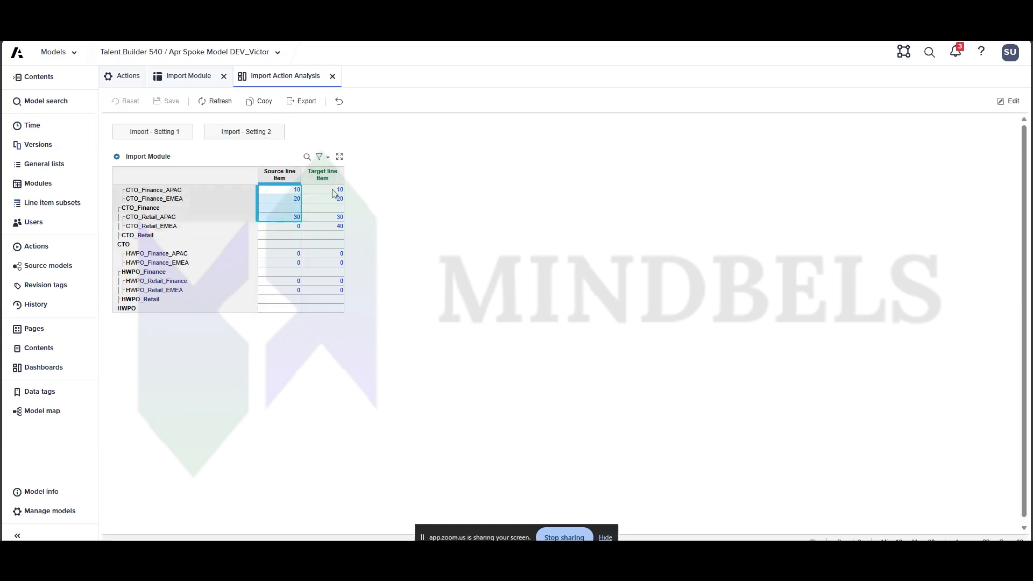
pyautogui.moveTo(334, 189); pyautogui.dragTo(339, 218)
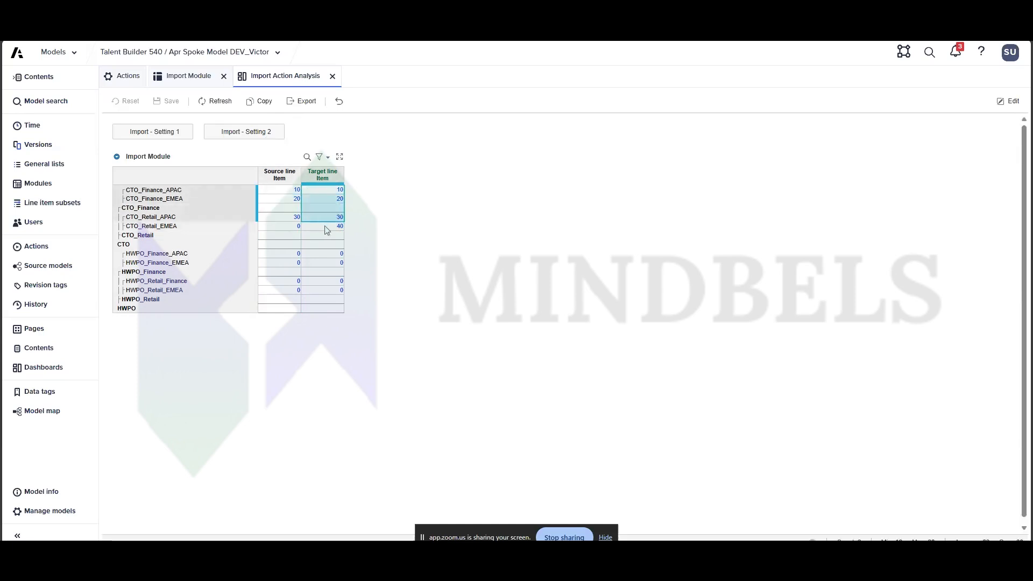
pyautogui.click(326, 226)
pyautogui.click(291, 226)
pyautogui.click(332, 228)
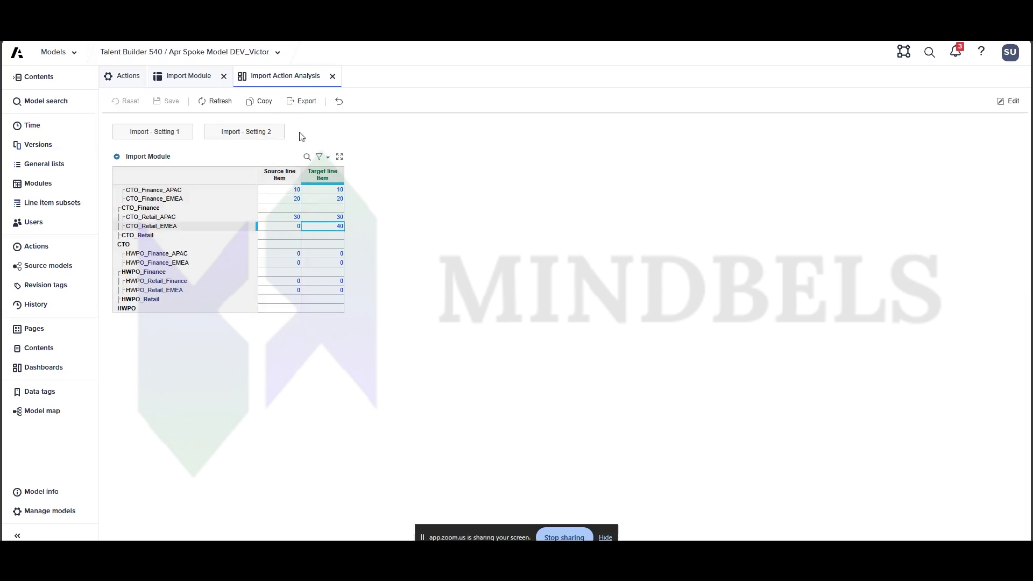
# Set the Source line item to 5 for CTO_Finance_APAC, 15 for CTO_Finance_EMEA and 25 for CTO_Retail_APAC.
pyautogui.click(293, 191)
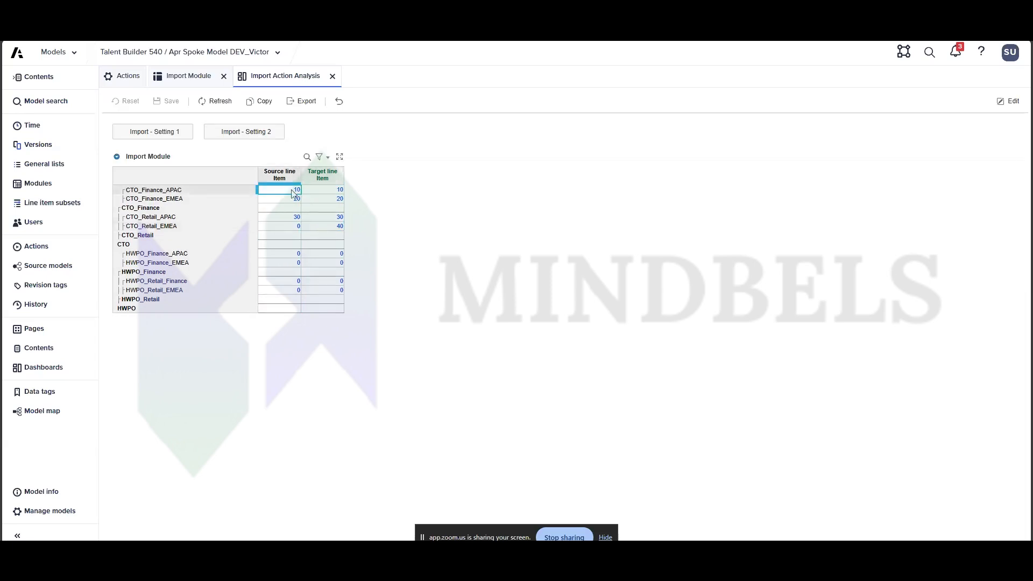
pyautogui.write('5')
pyautogui.press('Return')
pyautogui.write('5')
pyautogui.press('Return')
pyautogui.press('Return')
pyautogui.write('25')
pyautogui.press('Return')
# Run Import - Setting 2 from the dashboard and check the Target line item values of the CTO departments.
pyautogui.click(264, 132)
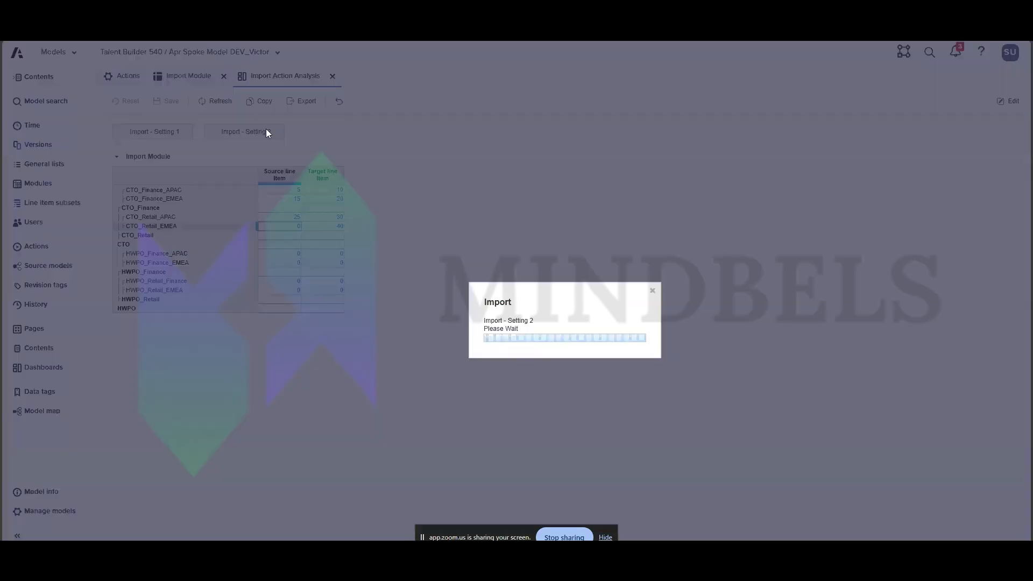
pyautogui.click(598, 372)
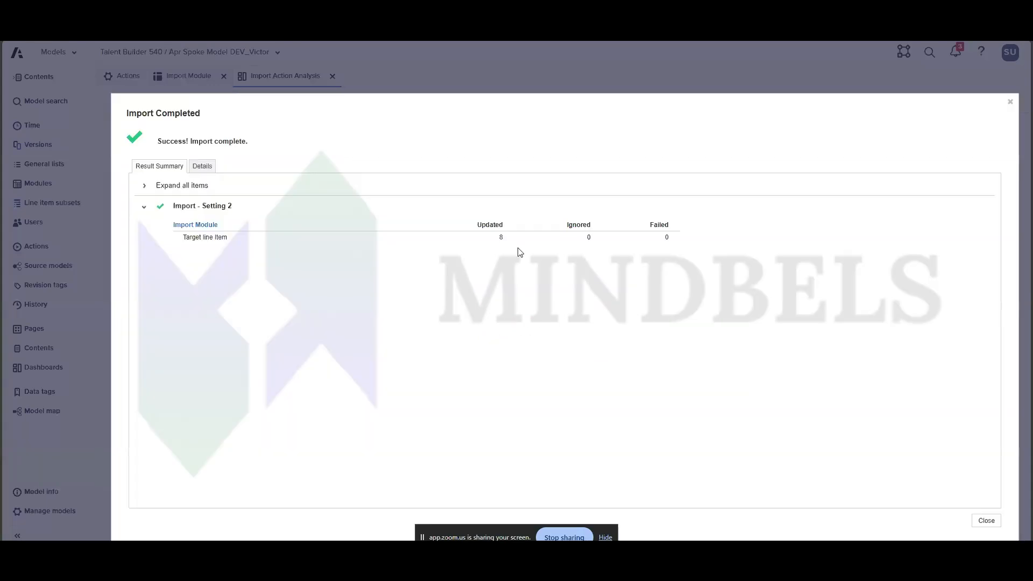
pyautogui.press('Escape')
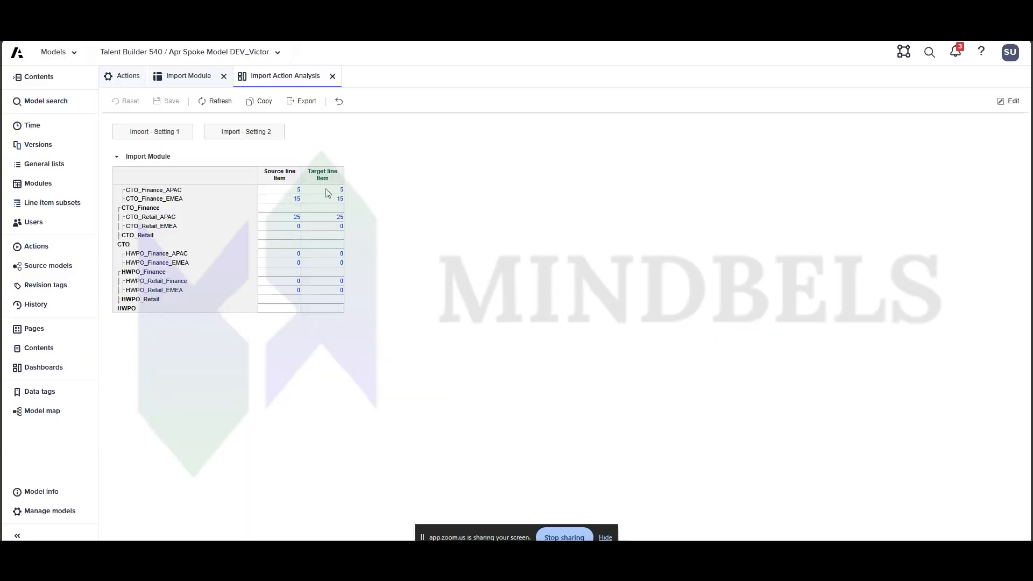
pyautogui.moveTo(328, 193); pyautogui.dragTo(295, 217)
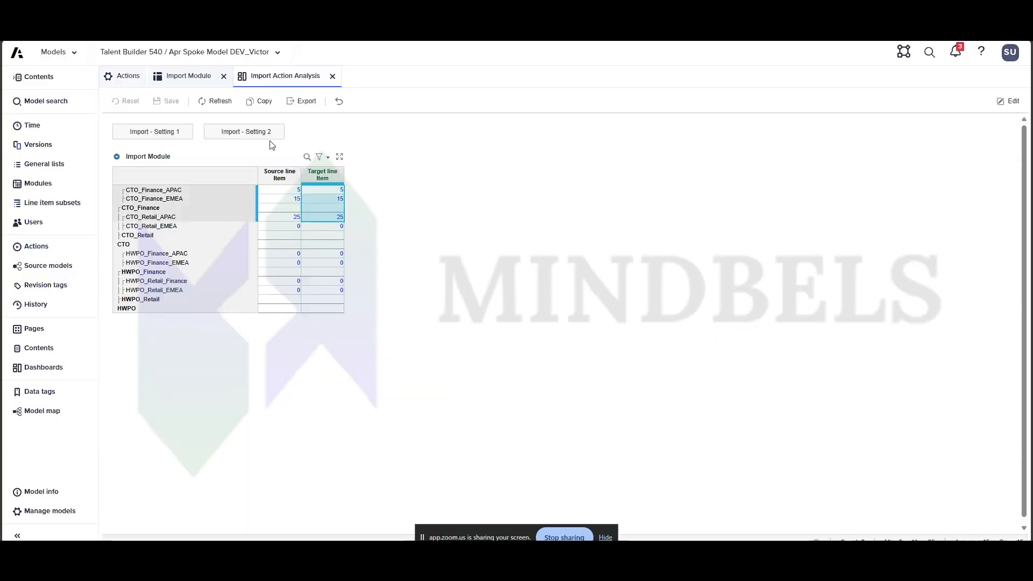
pyautogui.click(338, 228)
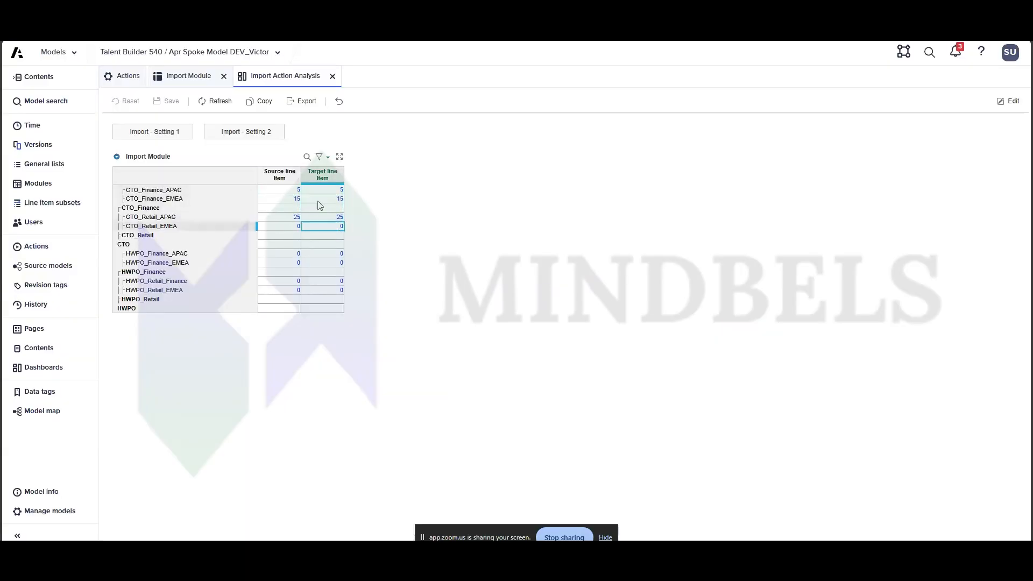
# Open the Import - Setting 2 action's definition from the model's actions, then close it without changes.
pyautogui.click(128, 76)
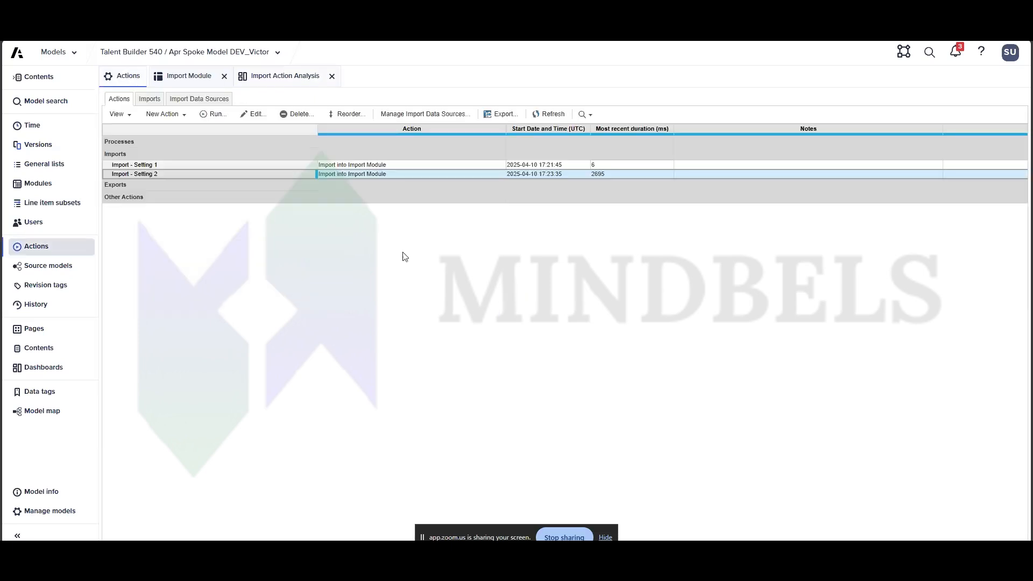
pyautogui.click(247, 114)
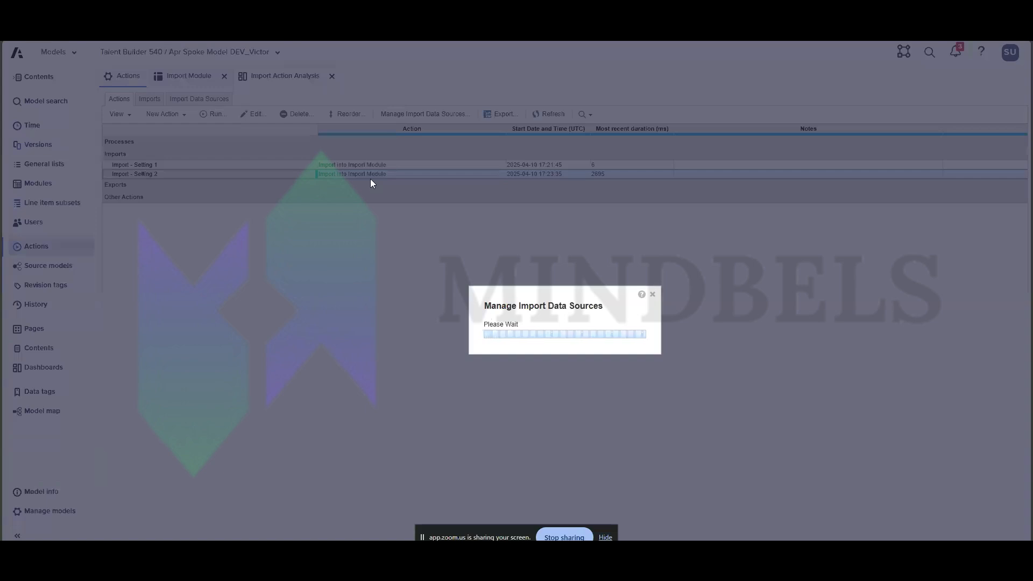
pyautogui.press('Escape')
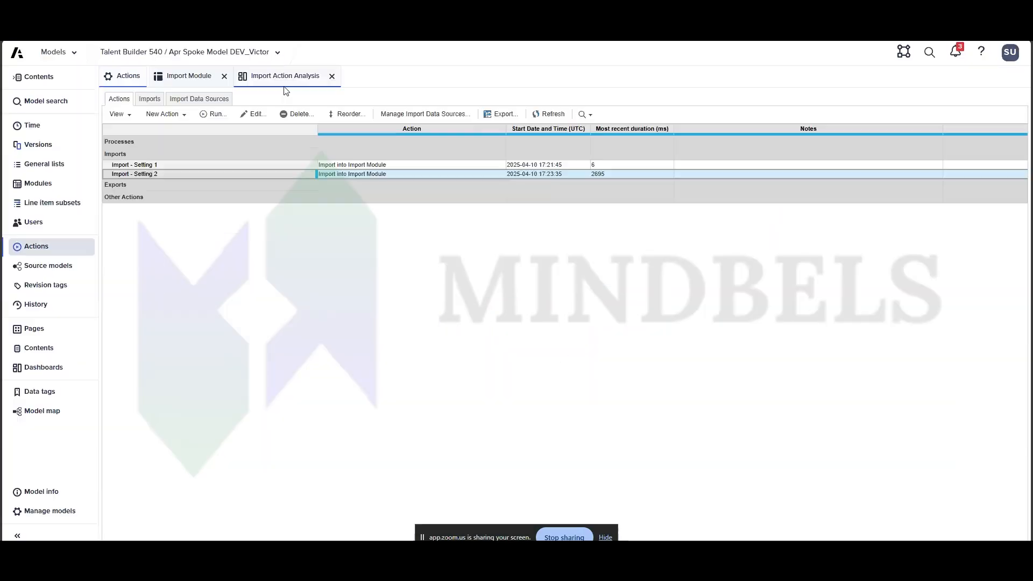
# Set the Target line item of CTO_Retail_EMEA to 40 on the Import Action Analysis dashboard.
pyautogui.click(271, 78)
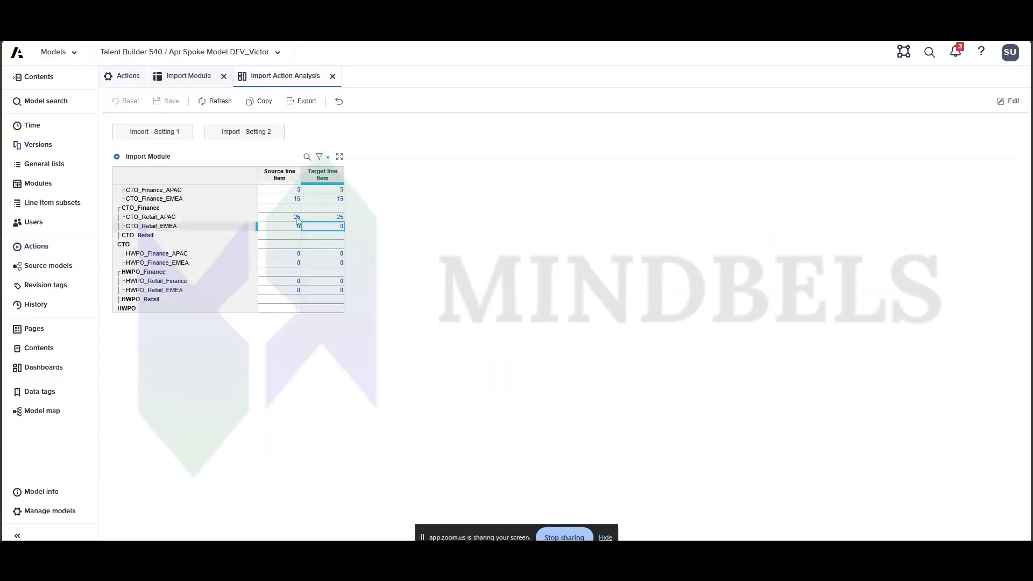
pyautogui.write('40')
pyautogui.press('Return')
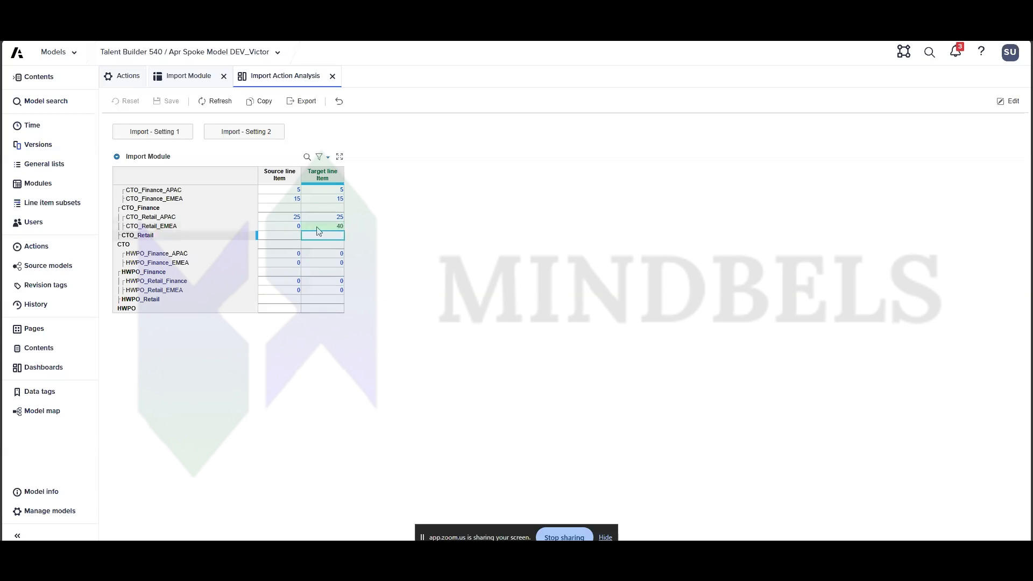
pyautogui.click(323, 226)
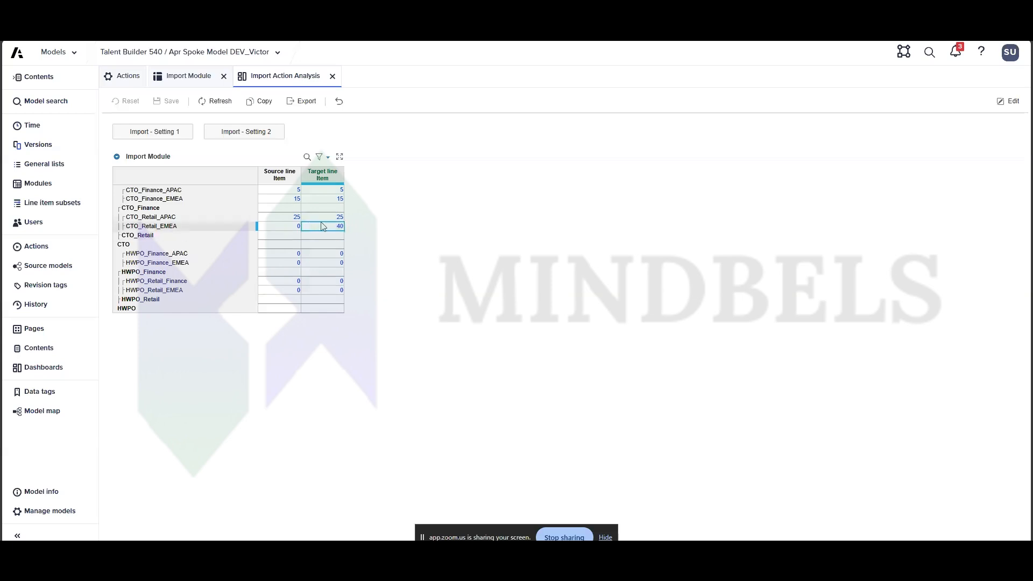
# Rerun Import - Setting 2 and close the import summary to check the Target line item of CTO_Retail_EMEA.
pyautogui.click(246, 132)
pyautogui.click(601, 374)
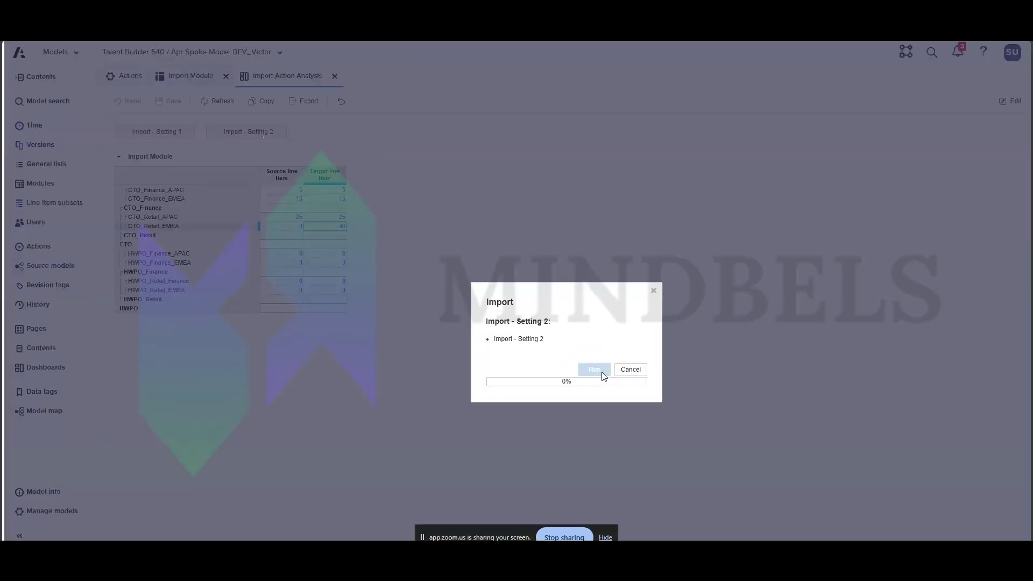
pyautogui.press('Escape')
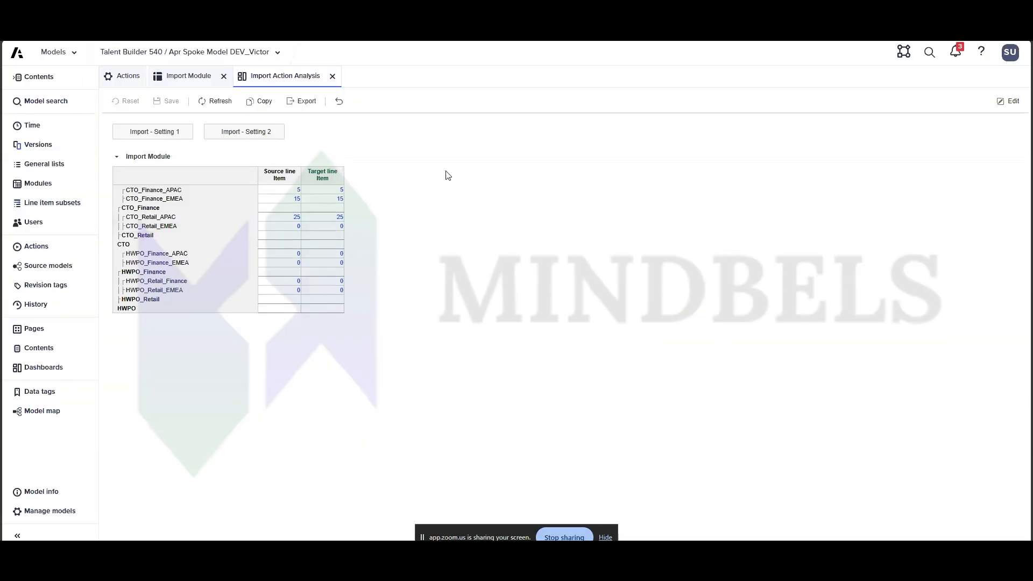
# Review the Import - Setting 2 definition, checking its Import Module line item mapping and its only update imported cells option.
pyautogui.click(253, 134)
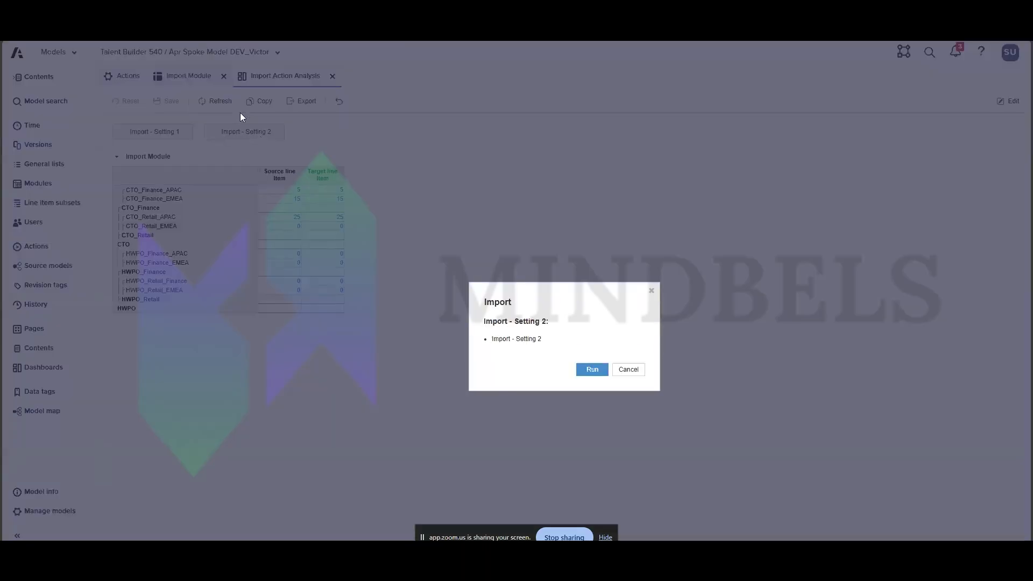
pyautogui.press('Escape')
pyautogui.click(123, 76)
pyautogui.click(247, 117)
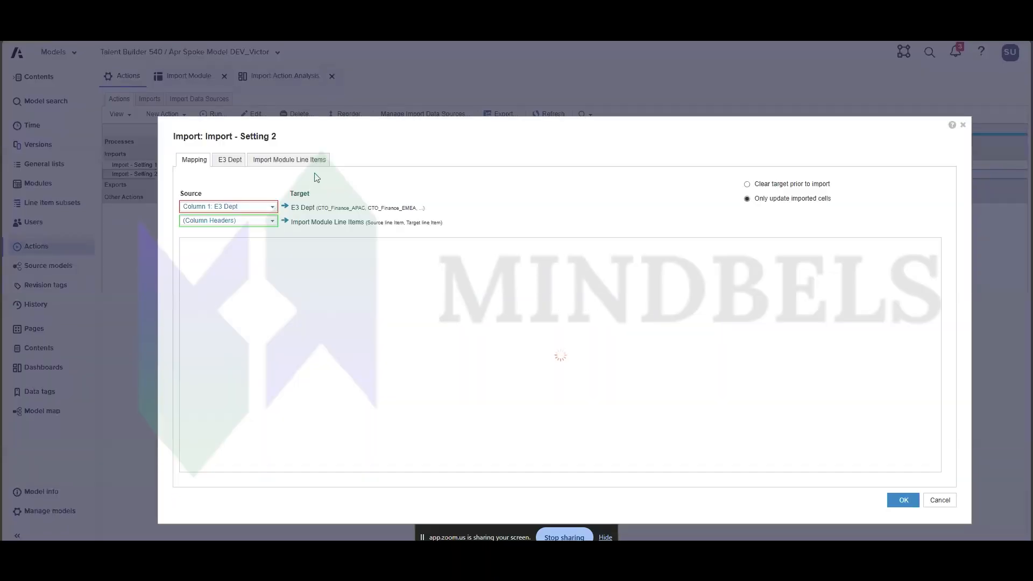
pyautogui.click(305, 163)
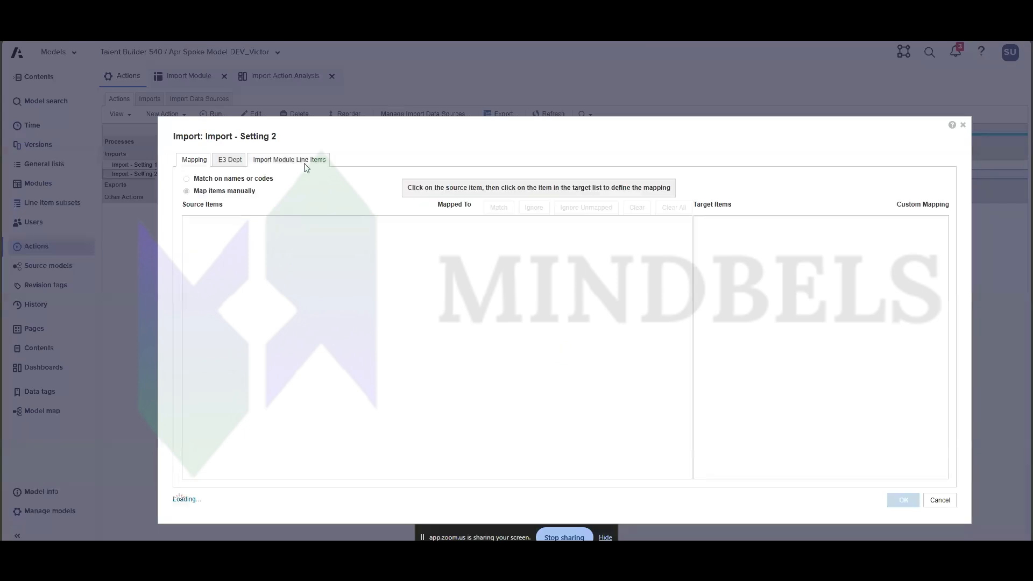
pyautogui.click(198, 161)
# Return to the Import Action Analysis dashboard and set the Target line item of CTO_Retail_EMEA to 40 again.
pyautogui.click(271, 81)
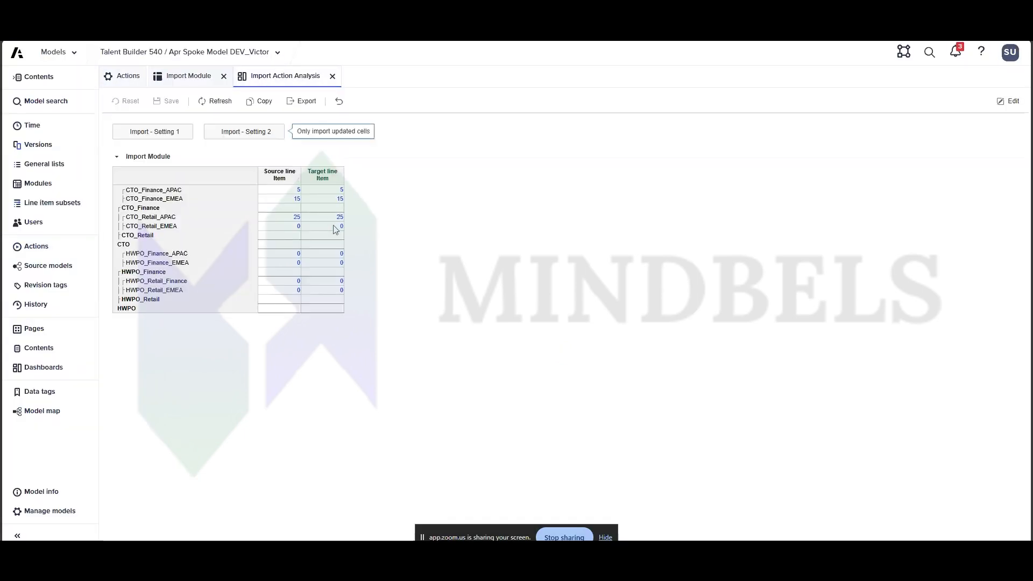
pyautogui.click(334, 225)
pyautogui.write('40')
pyautogui.press('Return')
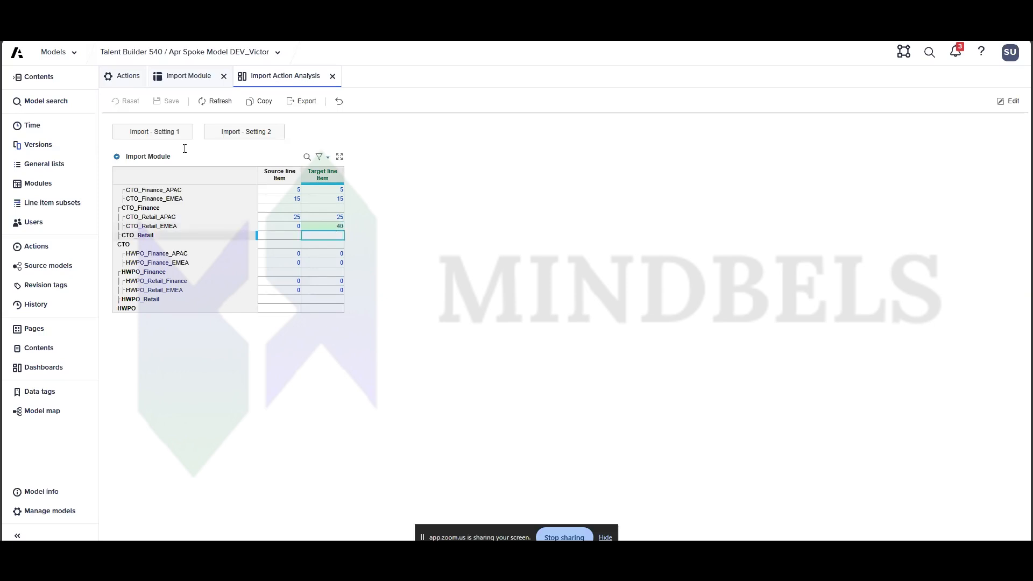
# Run Import - Setting 1 from the dashboard and check the Target line item of CTO_Retail_EMEA.
pyautogui.click(166, 135)
pyautogui.click(579, 371)
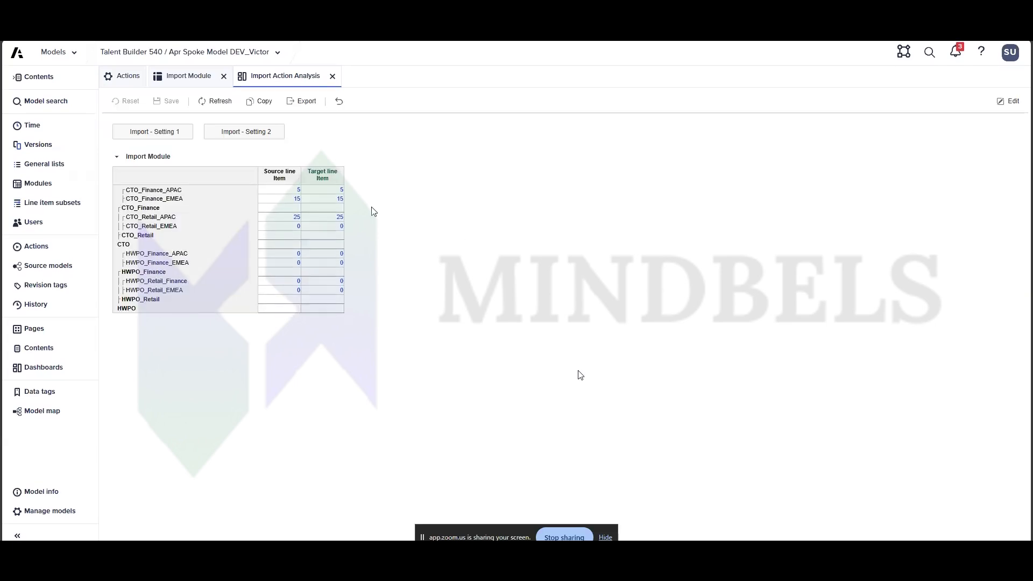
pyautogui.click(273, 131)
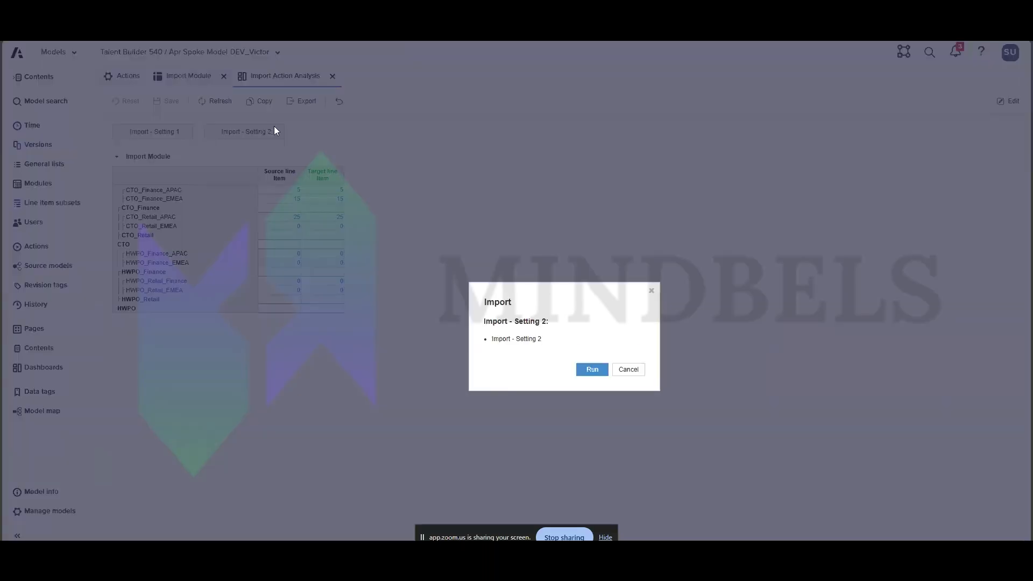
pyautogui.click(580, 371)
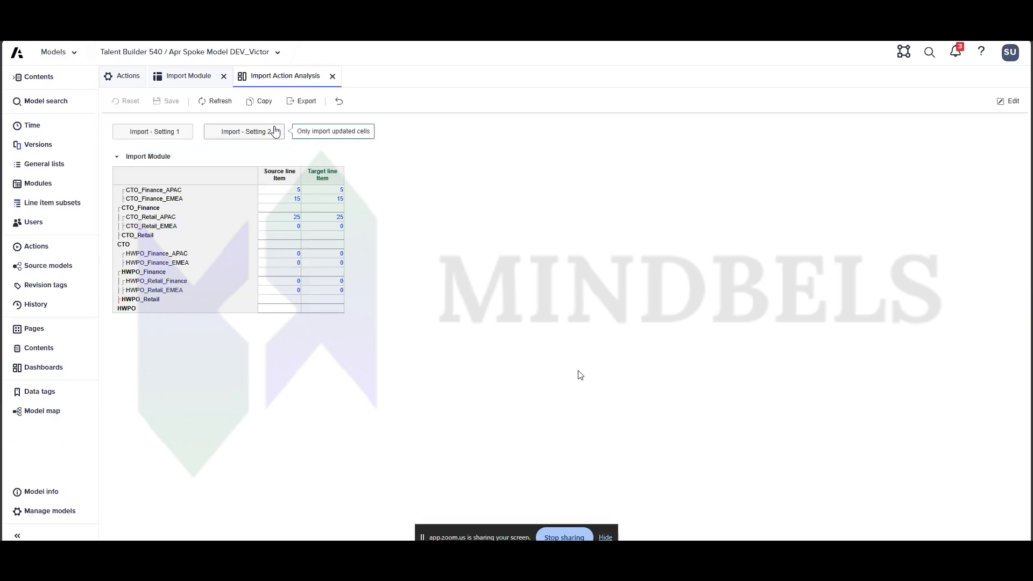
# Set the Target line item of CTO_Retail_EMEA back to 40 in the dashboard's Import Module grid.
pyautogui.click(330, 226)
pyautogui.write('40')
pyautogui.press('Return')
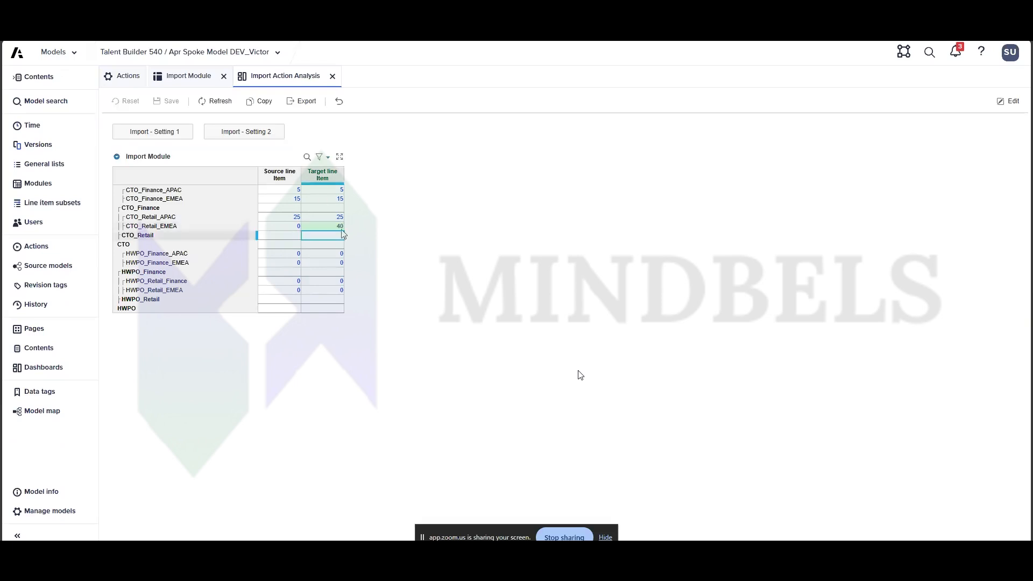
# Open the Import - Setting 2 definition from the Actions list, check its mapping, and close it.
pyautogui.click(121, 75)
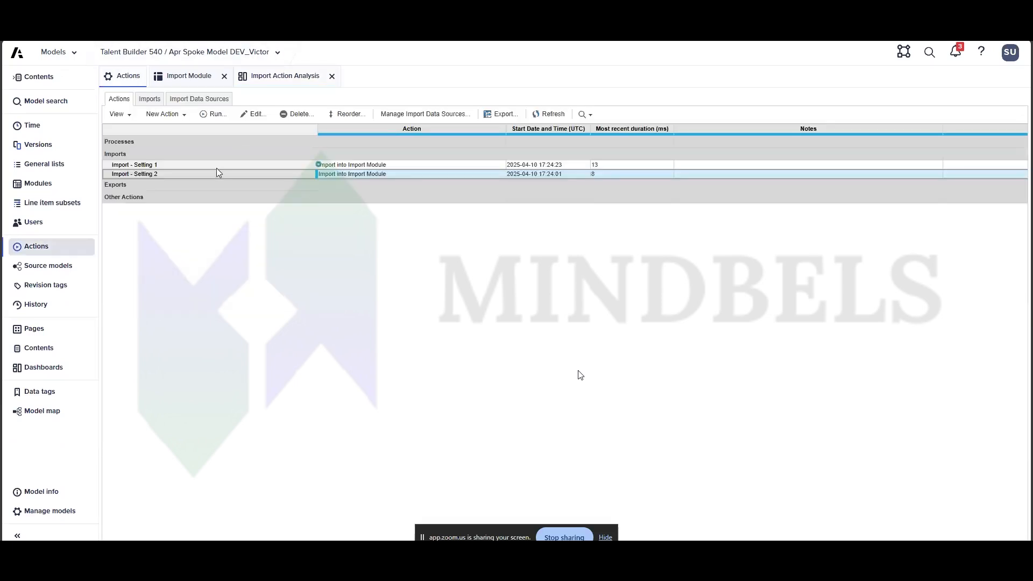
pyautogui.click(425, 114)
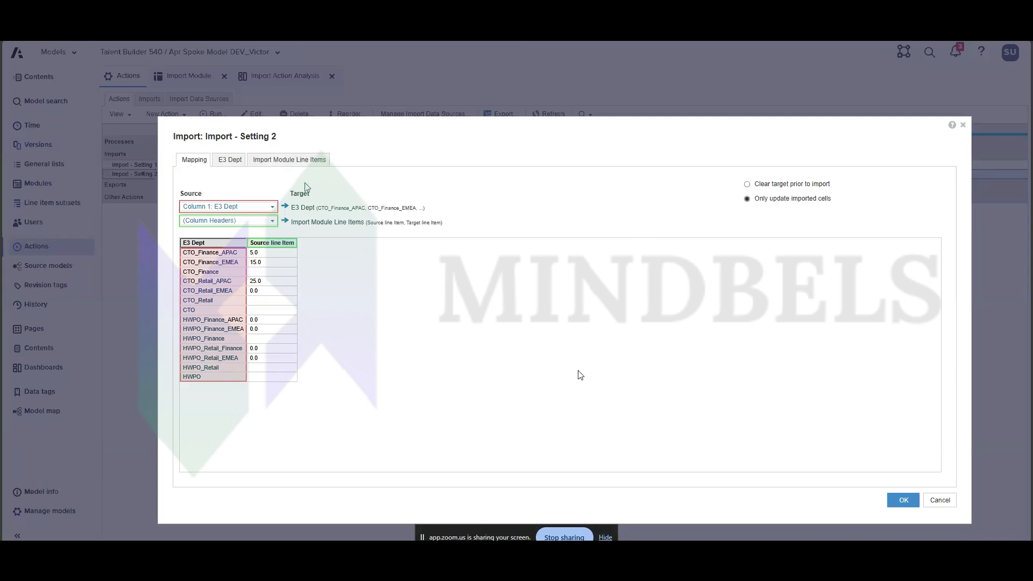
pyautogui.click(308, 164)
pyautogui.press('Escape')
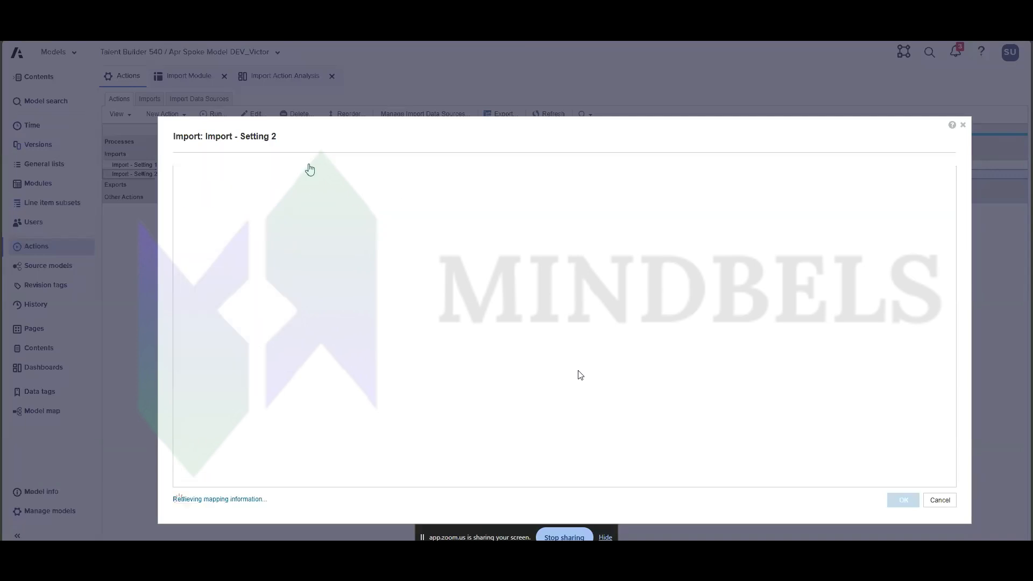
# Run Import - Setting 2 from the Actions list, then refresh the Import Action Analysis dashboard to check the Target line item.
pyautogui.click(214, 114)
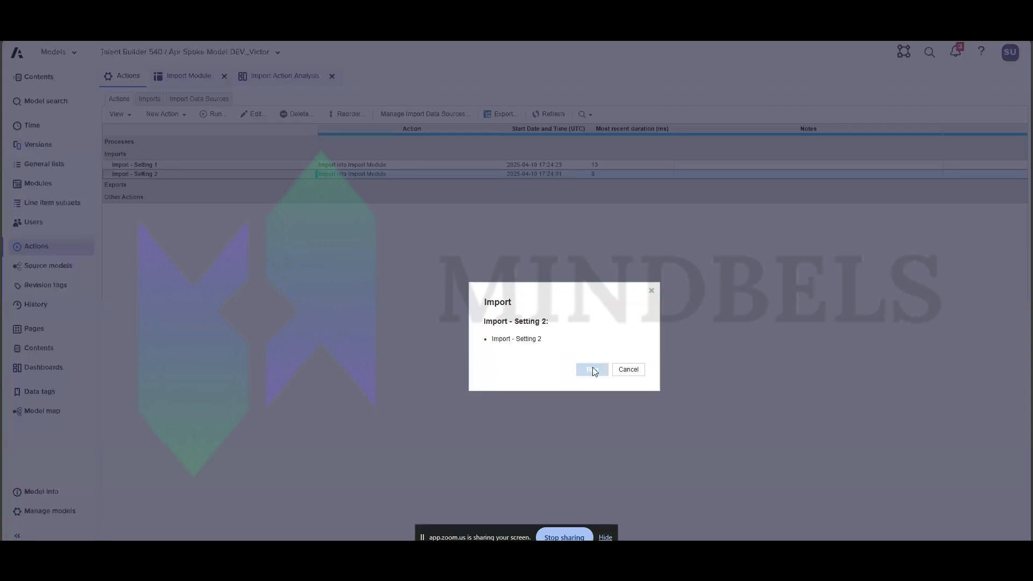
pyautogui.click(593, 370)
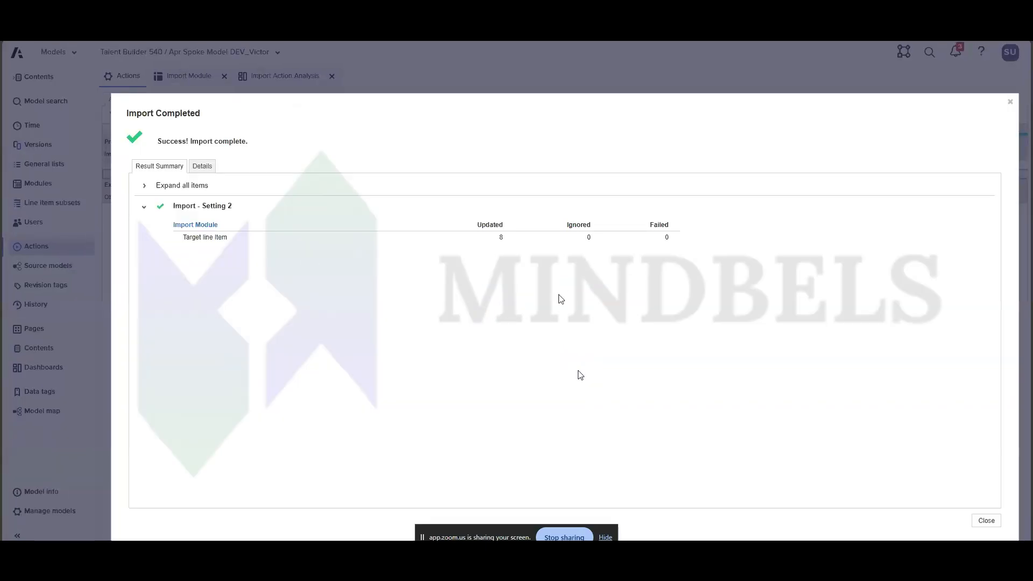
pyautogui.press('Escape')
pyautogui.click(305, 90)
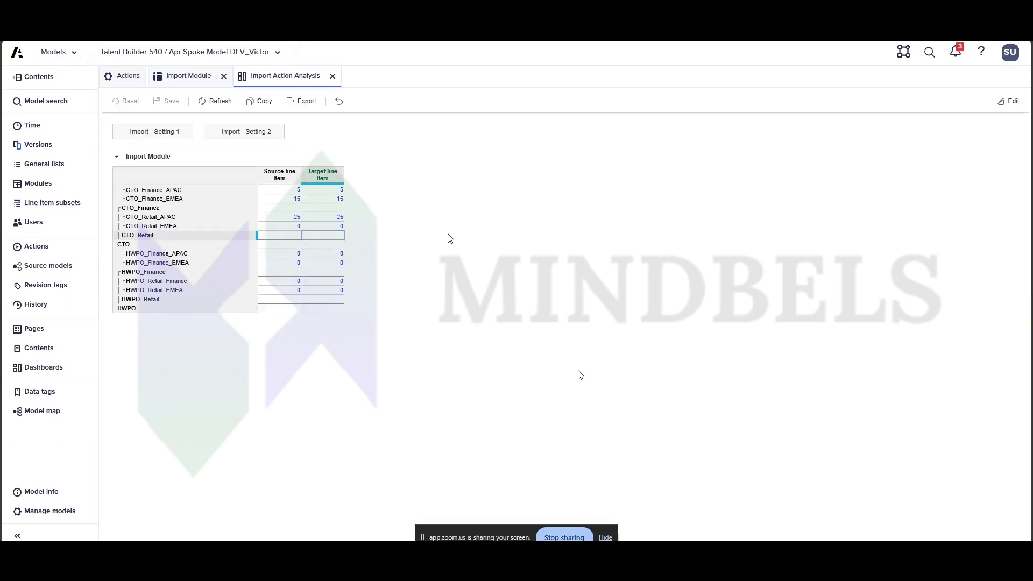
pyautogui.click(235, 103)
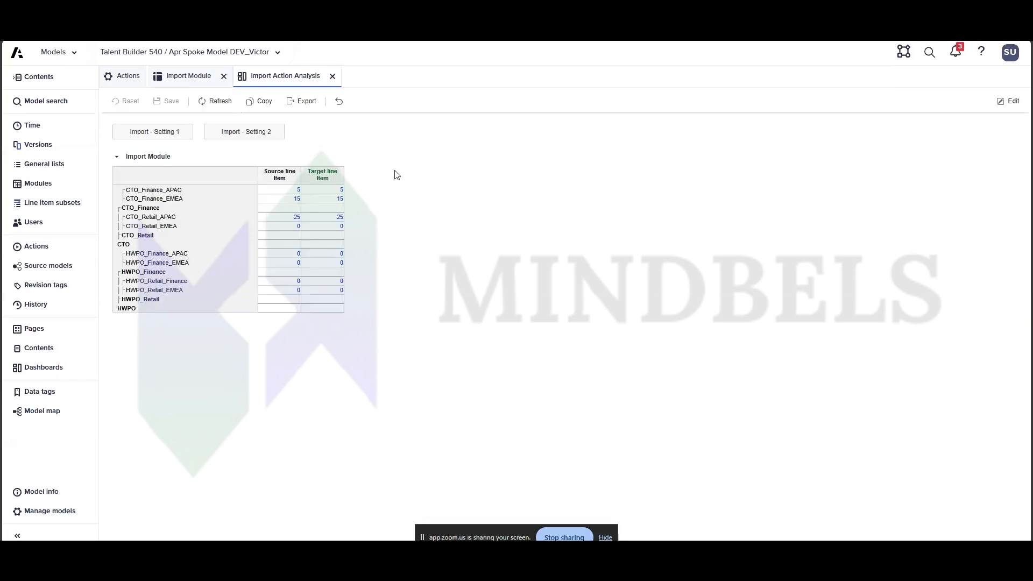
pyautogui.click(177, 132)
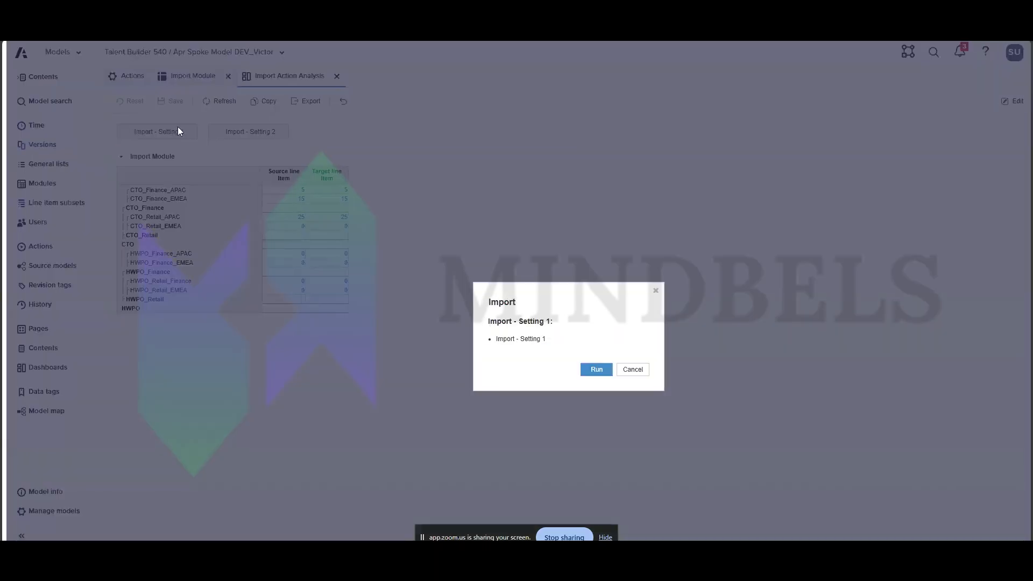
pyautogui.click(592, 369)
pyautogui.click(128, 75)
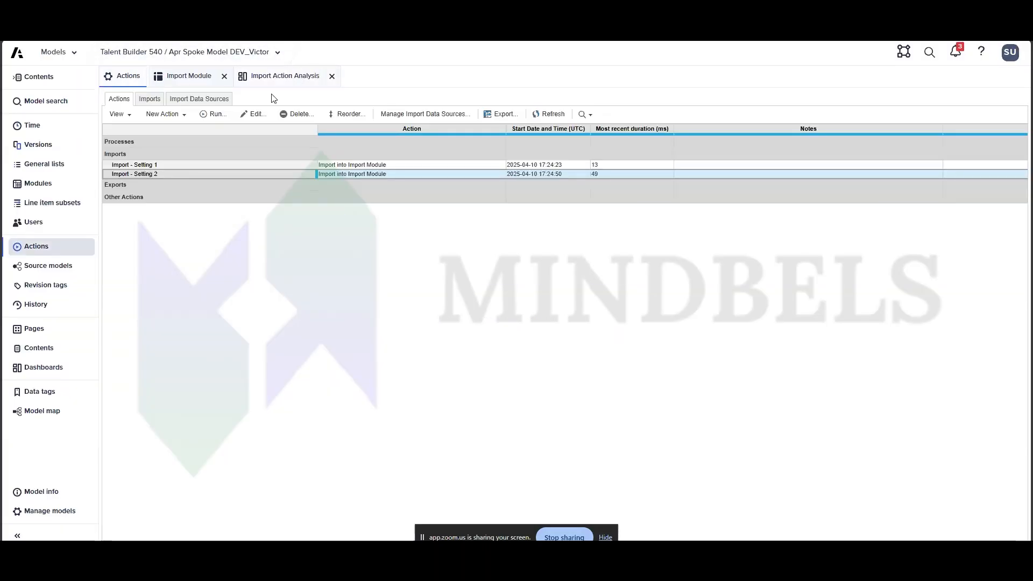
pyautogui.click(259, 115)
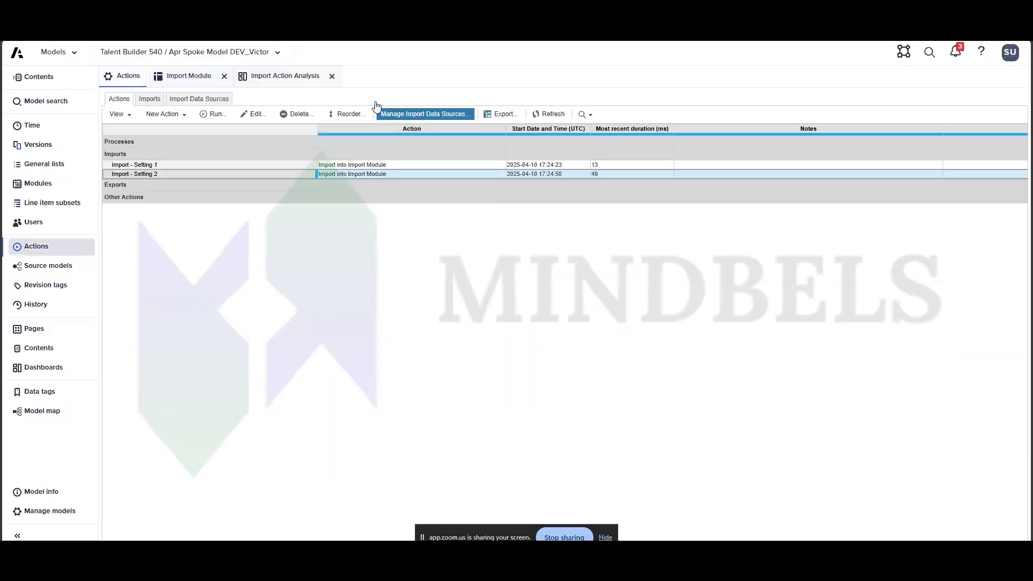
# Switch between the saved views Import View 1 and Import View 2 of Import Module to compare their line items.
pyautogui.click(189, 76)
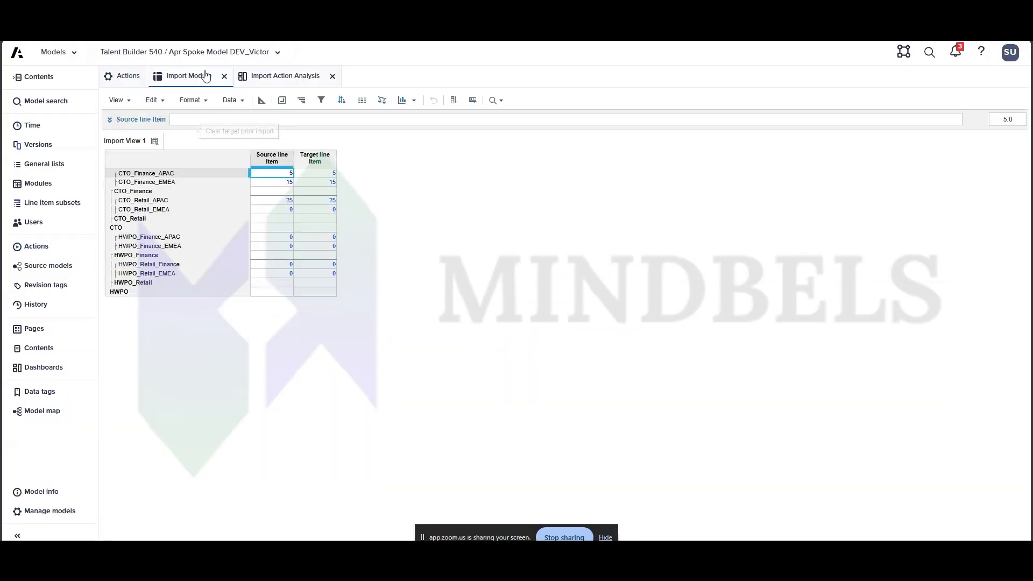
pyautogui.click(117, 100)
pyautogui.moveTo(253, 171)
pyautogui.click(300, 208)
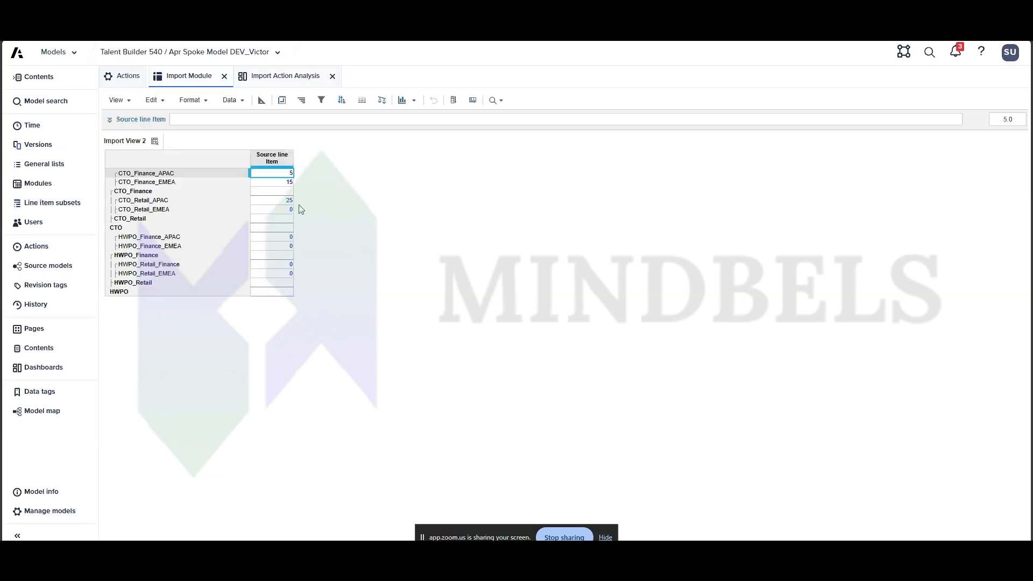
pyautogui.click(117, 100)
pyautogui.moveTo(253, 171)
pyautogui.click(294, 191)
pyautogui.click(118, 100)
pyautogui.moveTo(253, 172)
pyautogui.click(293, 209)
# Review the Import - Setting 2 source-to-target mapping and its clear or update option, then close the definition.
pyautogui.click(132, 78)
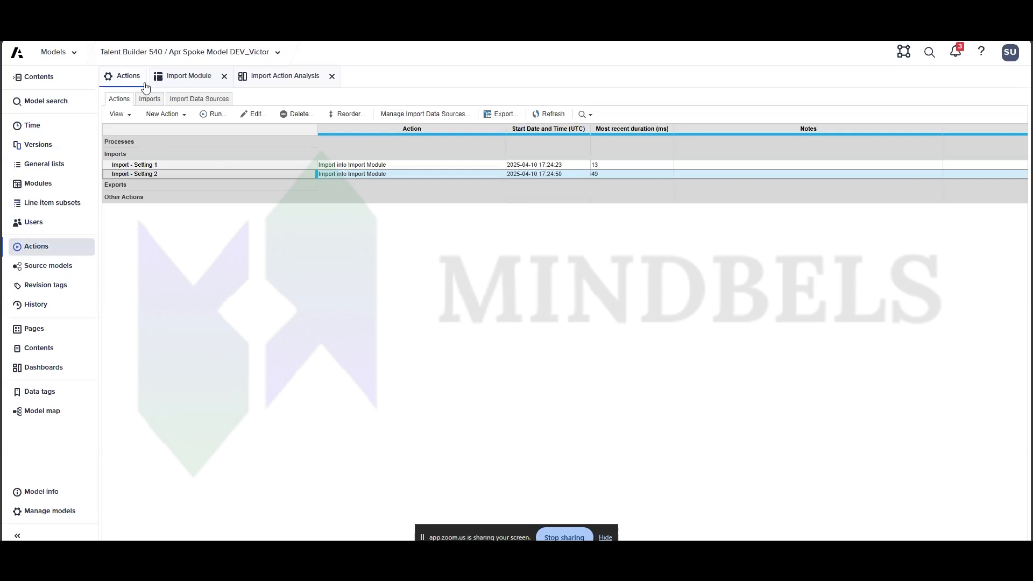
pyautogui.click(246, 116)
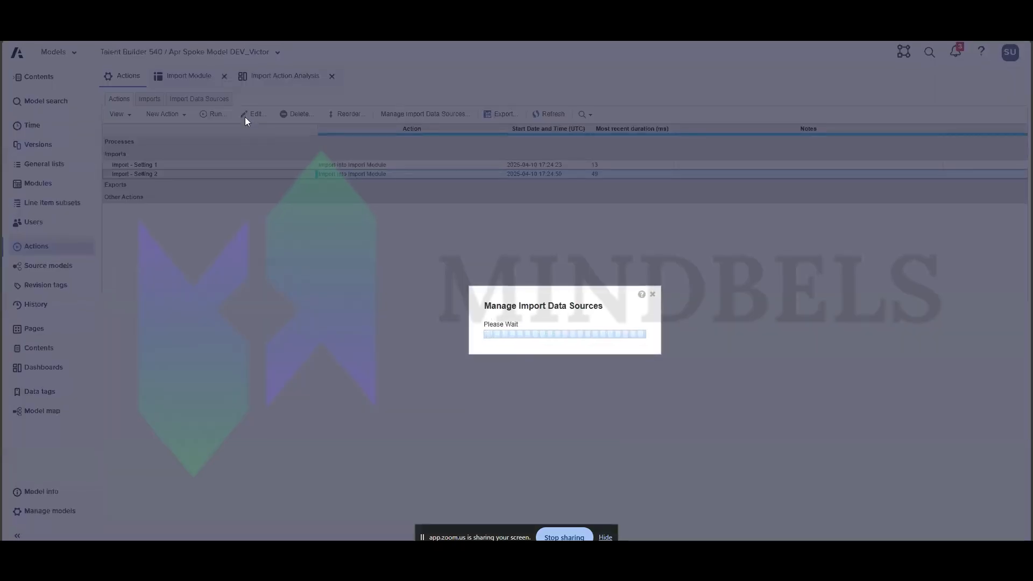
pyautogui.press('Escape')
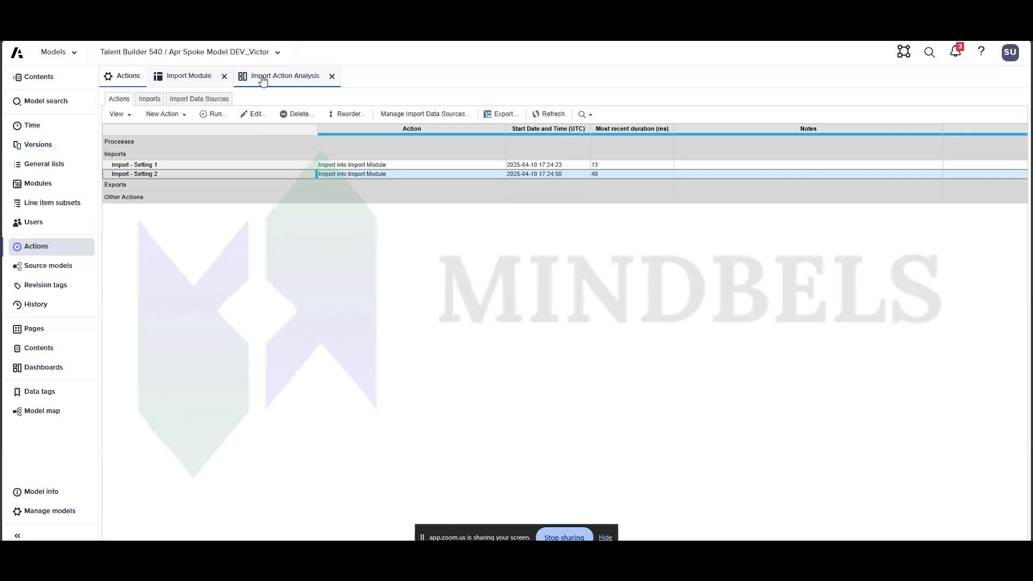
pyautogui.click(245, 114)
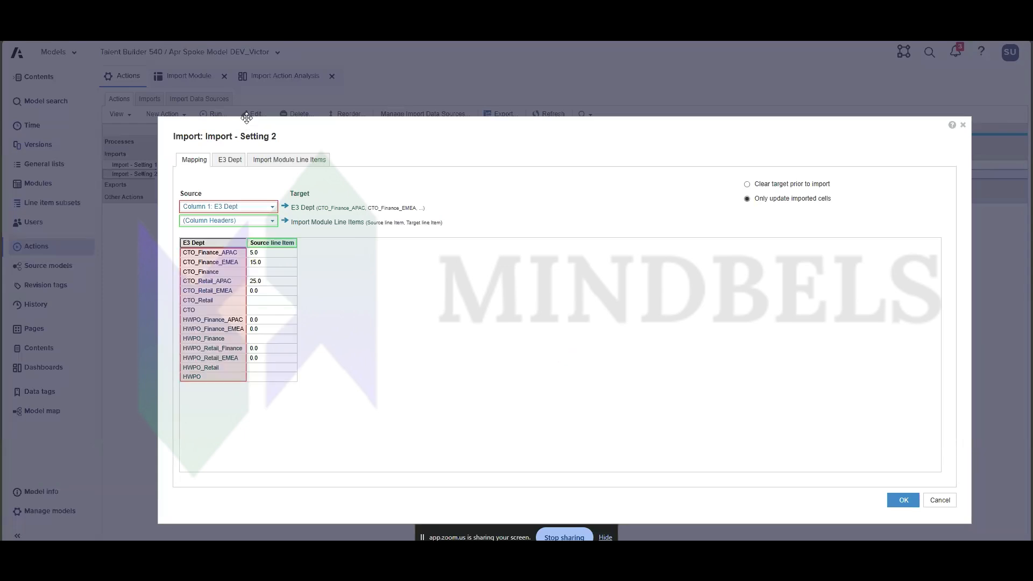
pyautogui.press('Escape')
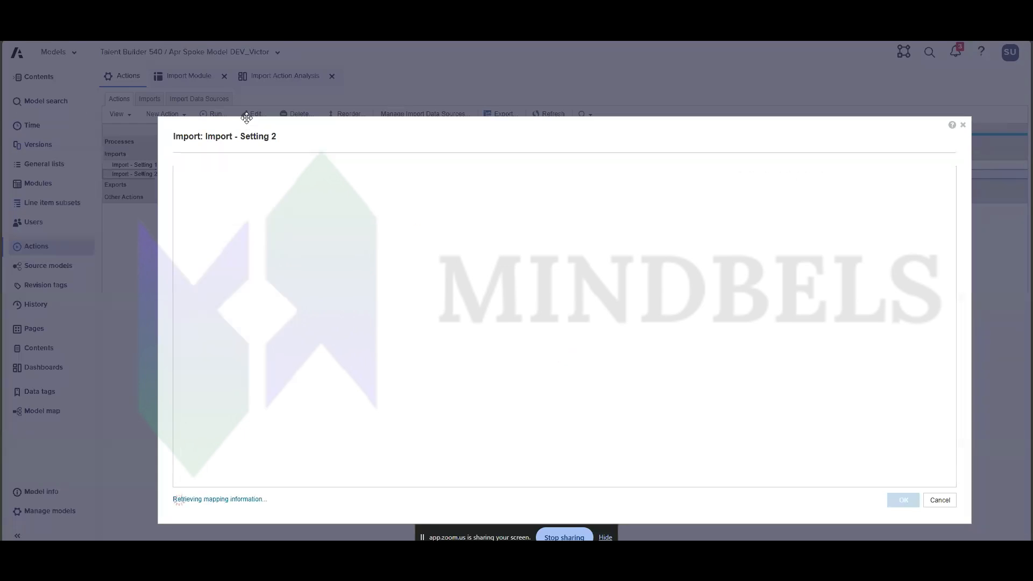
pyautogui.click(275, 79)
# Examine the format types available for the Source line item in the Import Module blueprint and close the format settings.
pyautogui.click(188, 76)
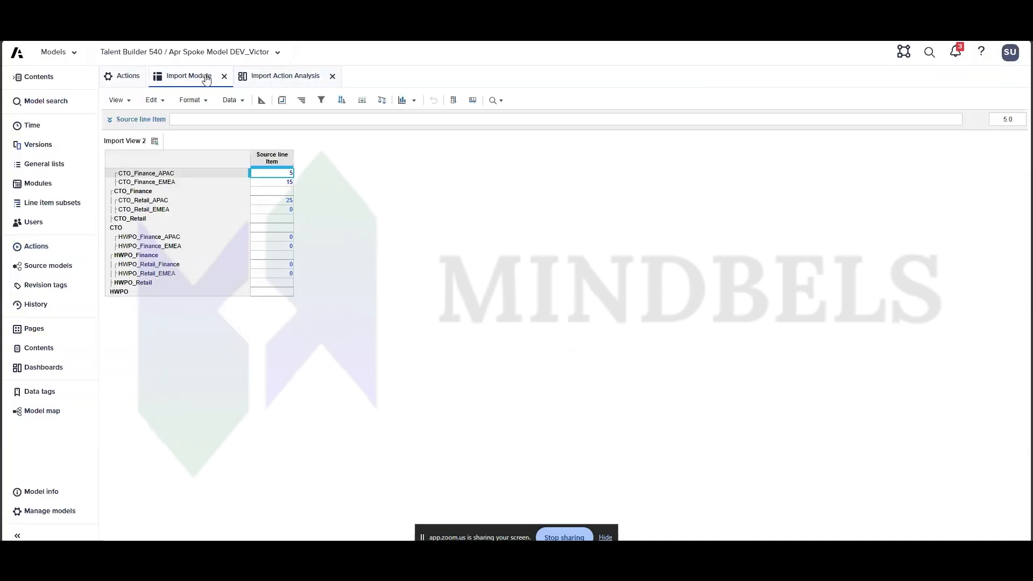
pyautogui.click(261, 100)
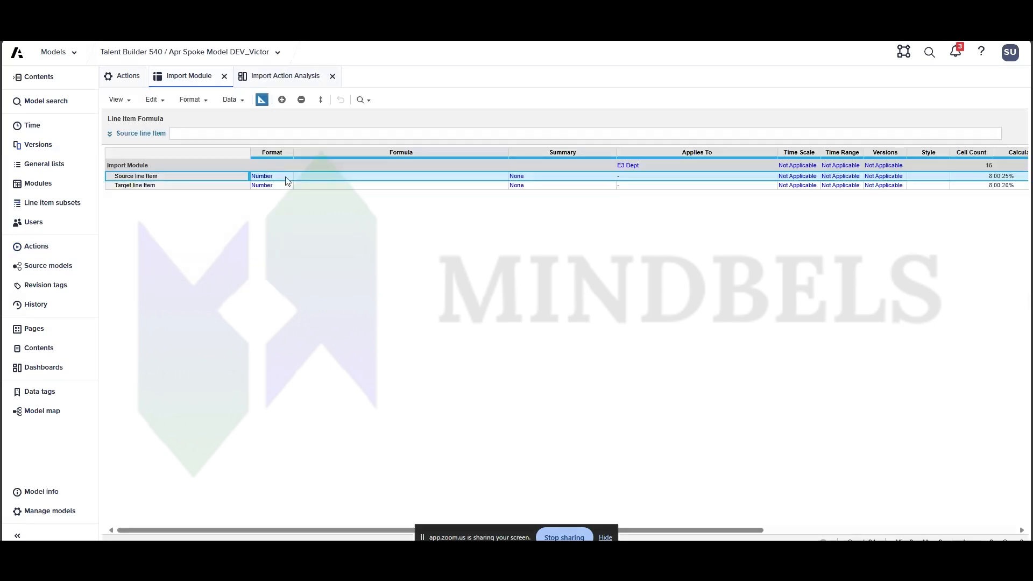
pyautogui.click(285, 177)
pyautogui.click(285, 178)
pyautogui.click(527, 206)
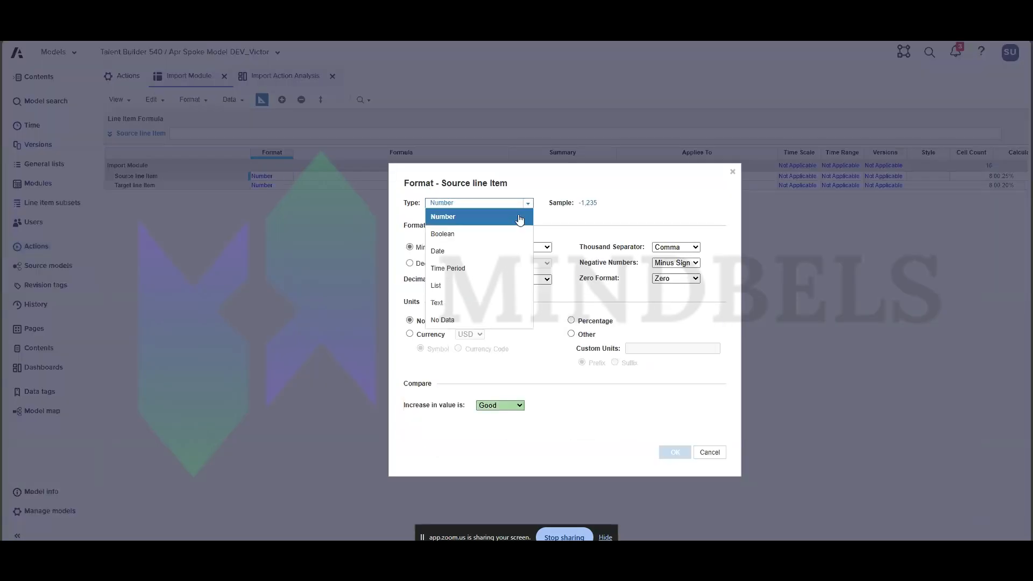
pyautogui.press('Escape')
pyautogui.press('Escape')
# Examine how the Source line item is mapped in the Import Module Line Items mapping of Import - Setting 2.
pyautogui.click(125, 76)
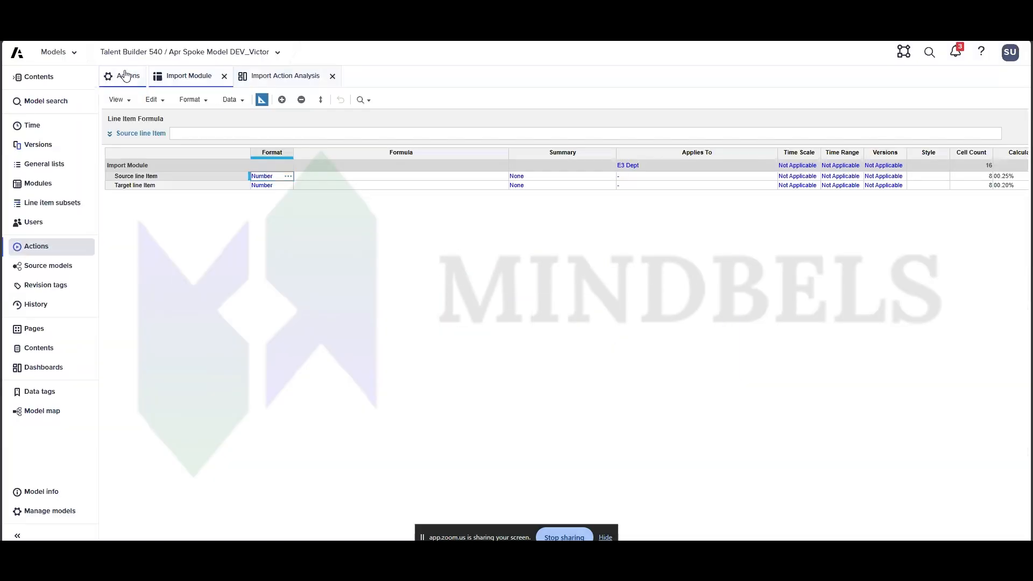
pyautogui.click(240, 115)
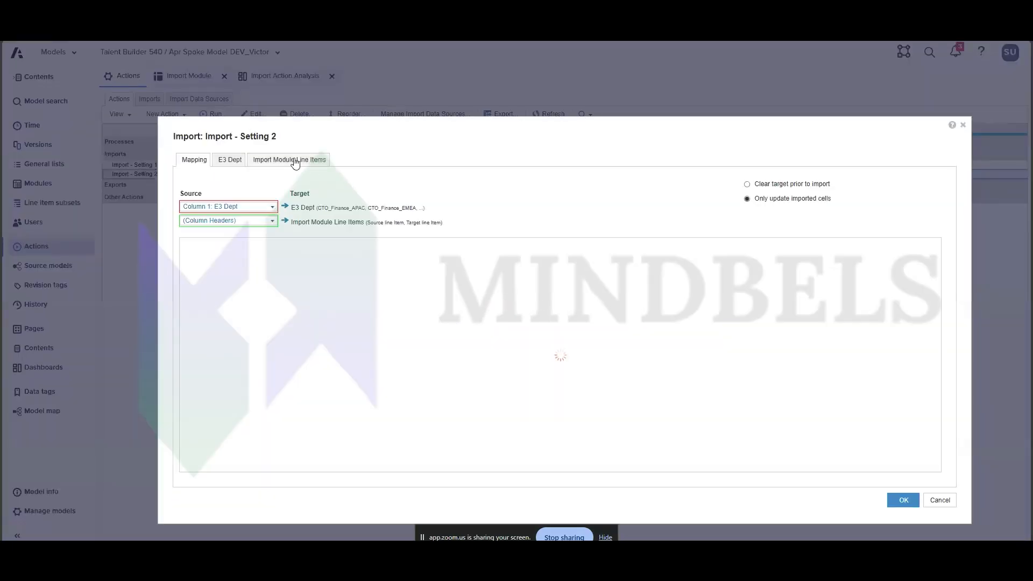
pyautogui.click(295, 161)
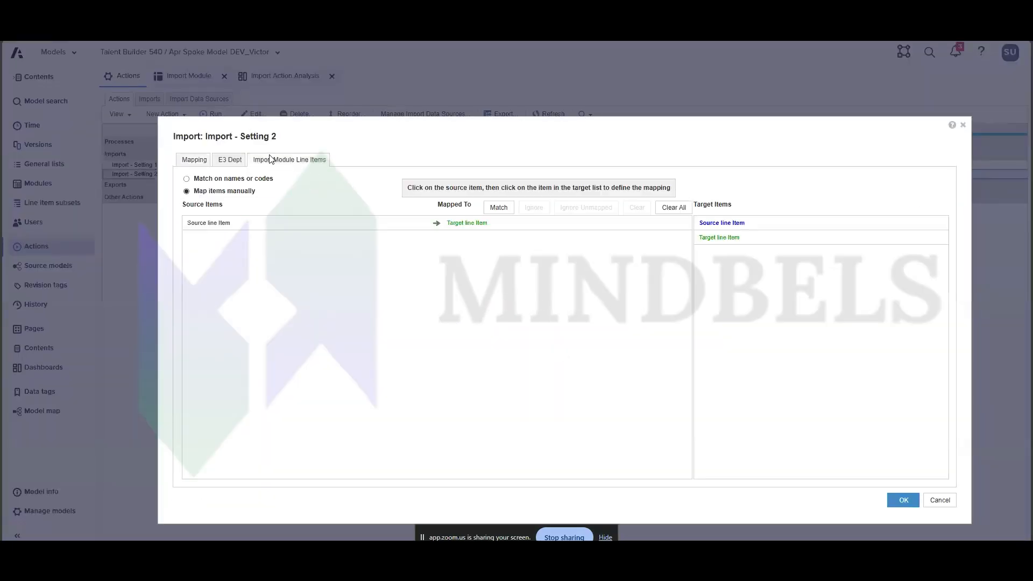
pyautogui.click(218, 223)
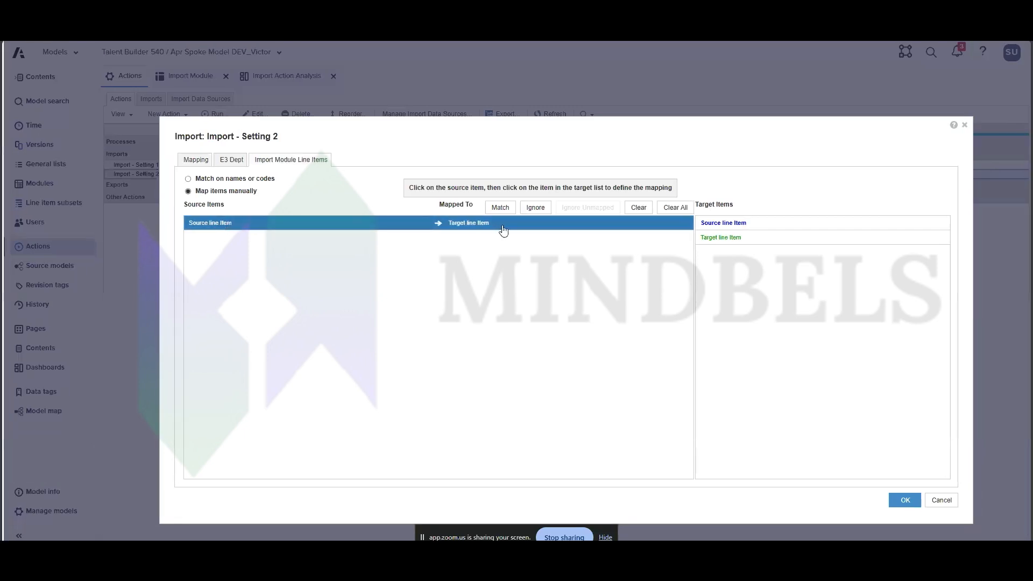
pyautogui.press('Return')
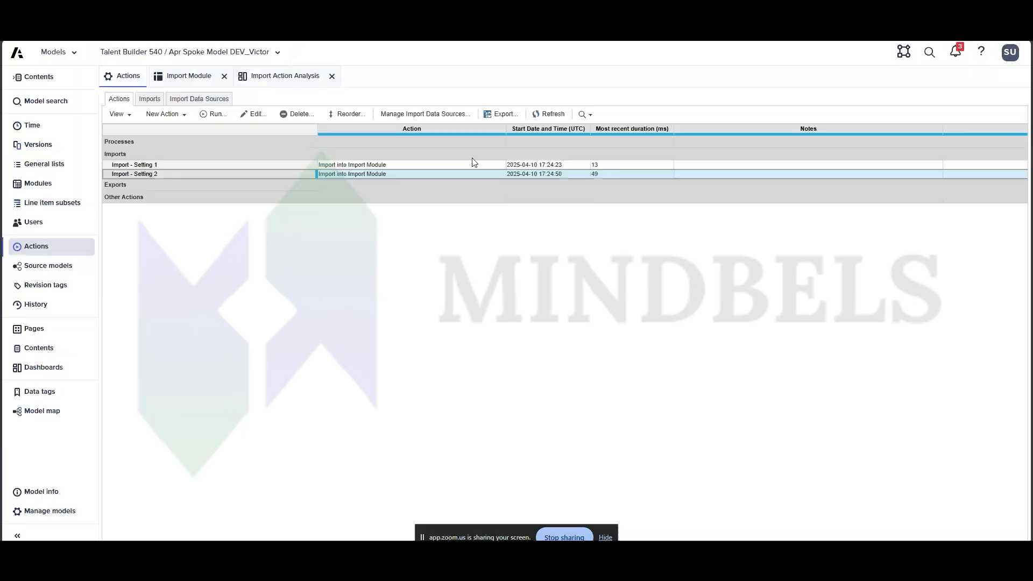
pyautogui.click(425, 114)
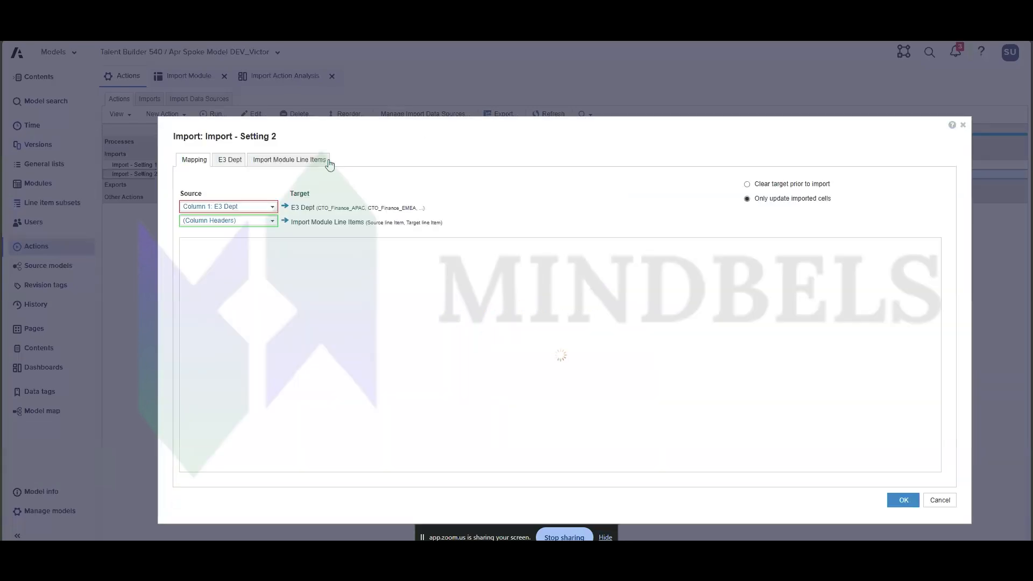
pyautogui.click(329, 162)
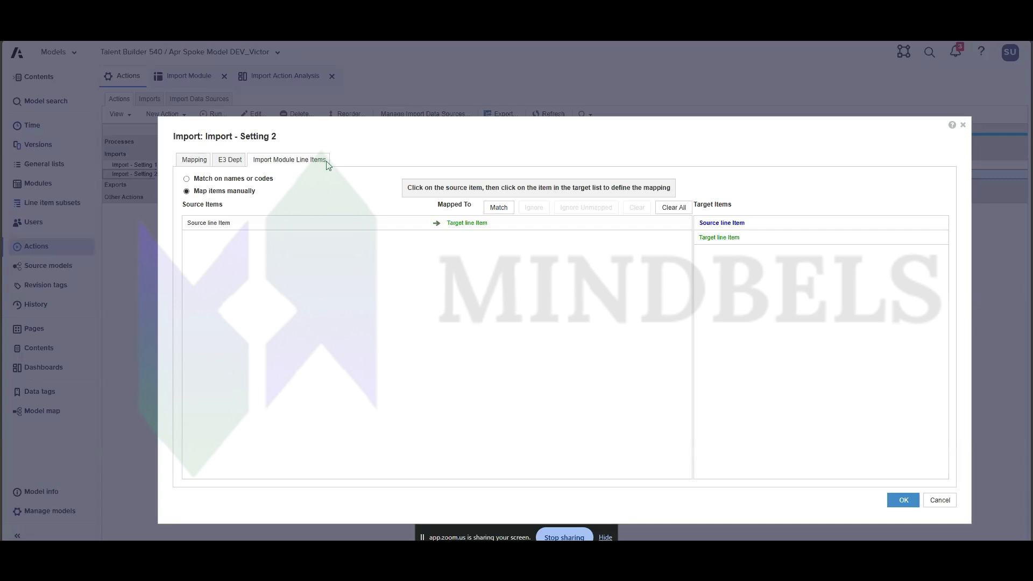
pyautogui.press('Escape')
# Reopen Import View 1 and Import View 2 of Import Module to recheck which line items each one shows.
pyautogui.click(176, 74)
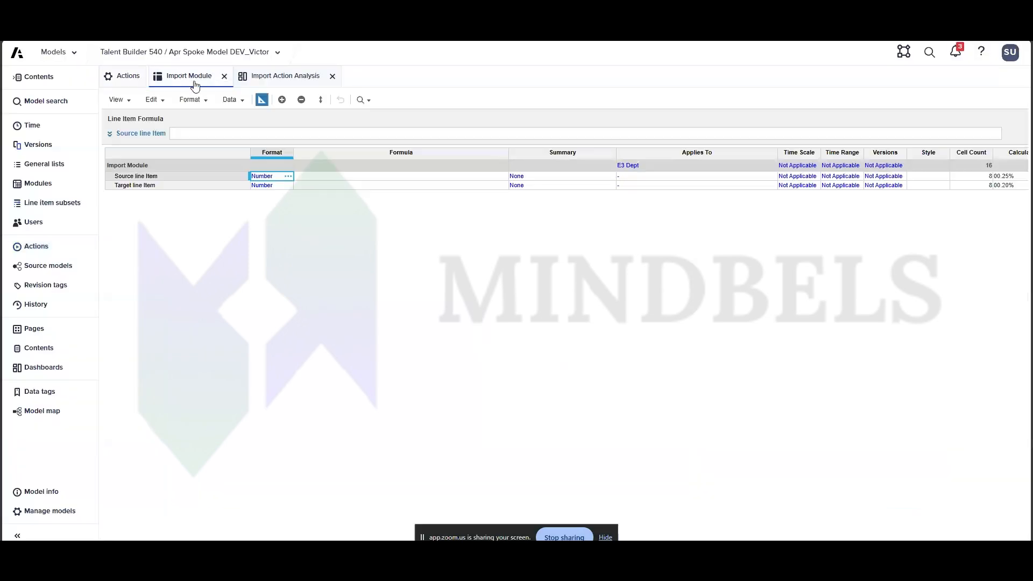
pyautogui.click(122, 103)
pyautogui.moveTo(253, 171)
pyautogui.click(314, 189)
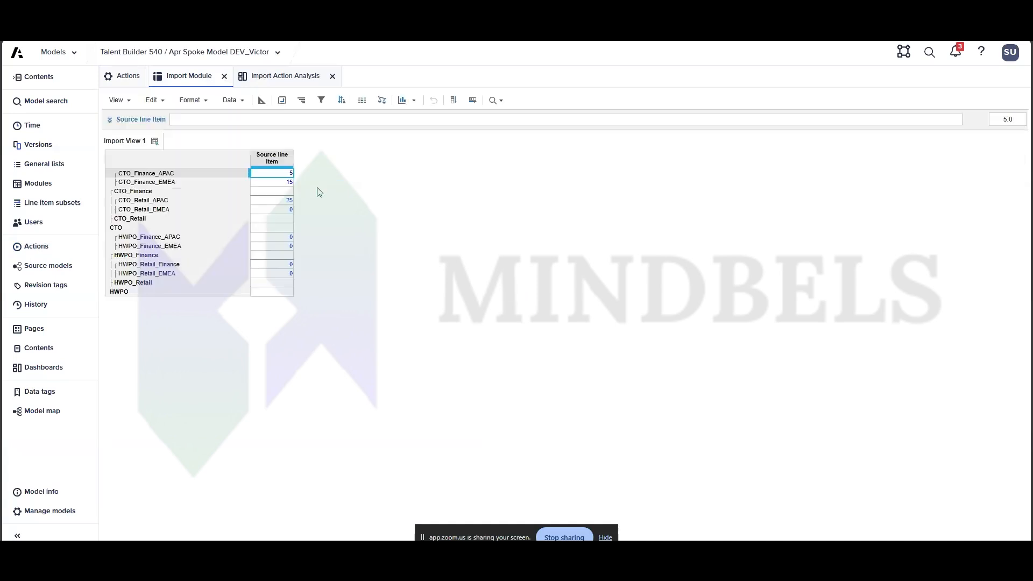
pyautogui.click(123, 102)
pyautogui.moveTo(170, 171)
pyautogui.click(304, 206)
# Change the format of Source line item to Text in the Import Module blueprint and accept the data type change.
pyautogui.click(273, 162)
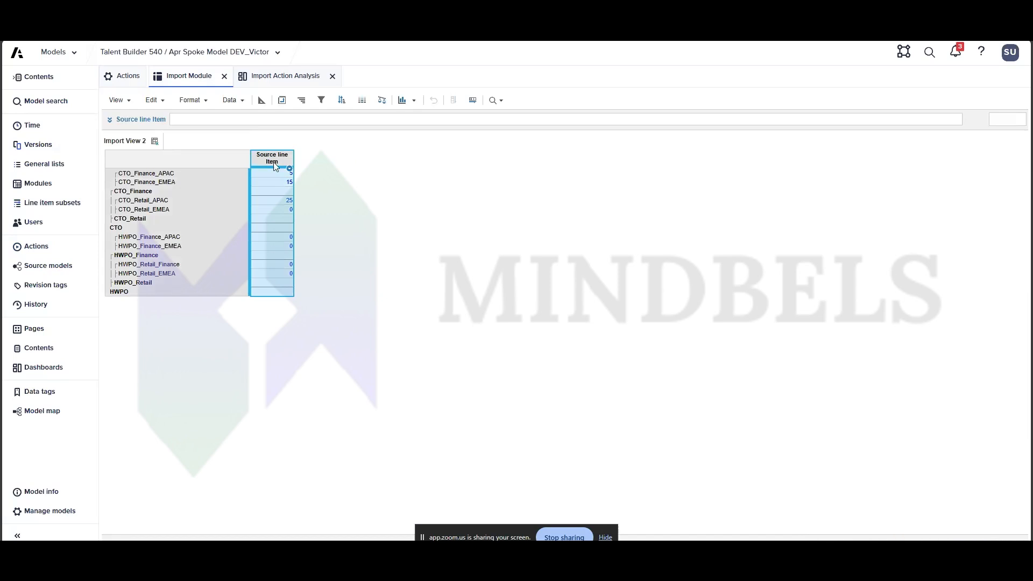
pyautogui.click(262, 101)
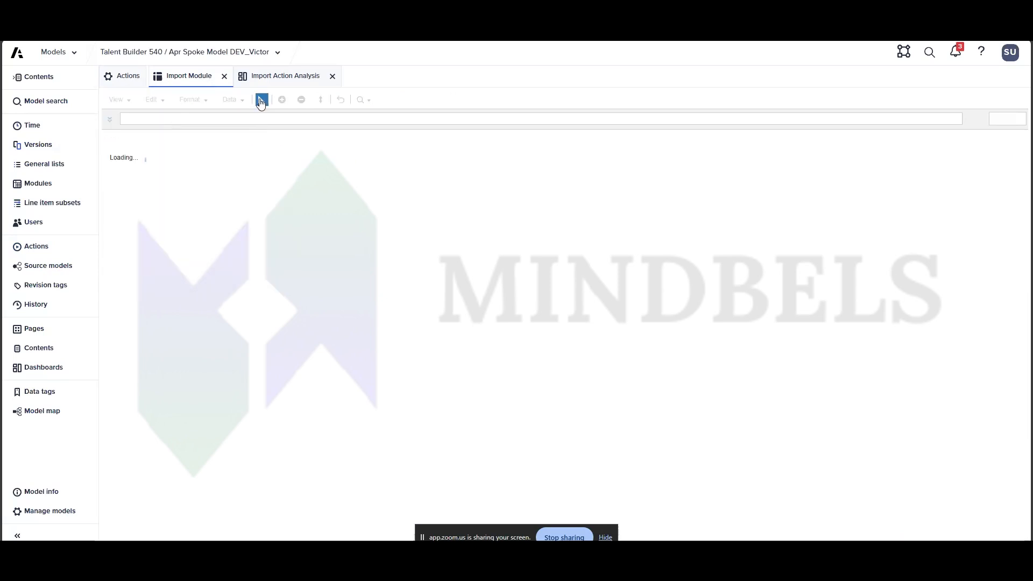
pyautogui.click(292, 177)
pyautogui.click(527, 204)
pyautogui.click(444, 297)
pyautogui.click(673, 454)
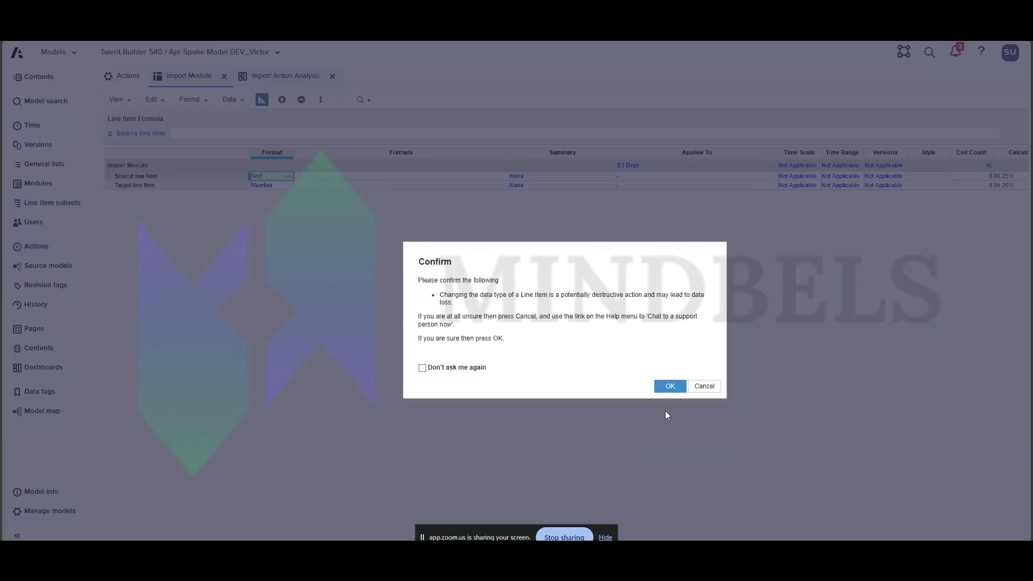
pyautogui.click(669, 387)
# Copy the Text format to Target line item, accept the data type change, and return to the module's grid.
pyautogui.hotkey('ctrl', 'c')
pyautogui.click(272, 186)
pyautogui.hotkey('ctrl', 'v')
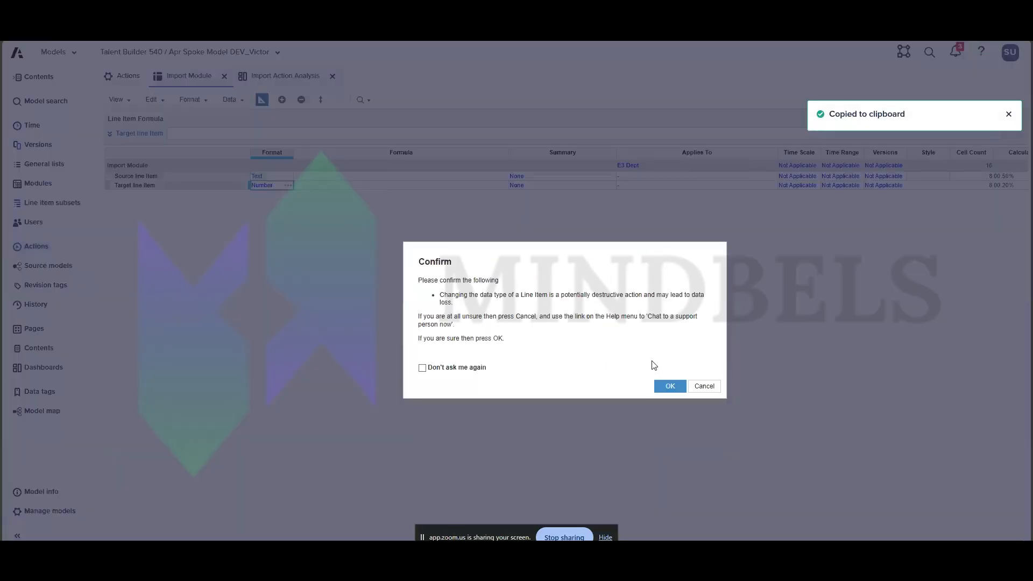
pyautogui.click(670, 386)
pyautogui.click(262, 99)
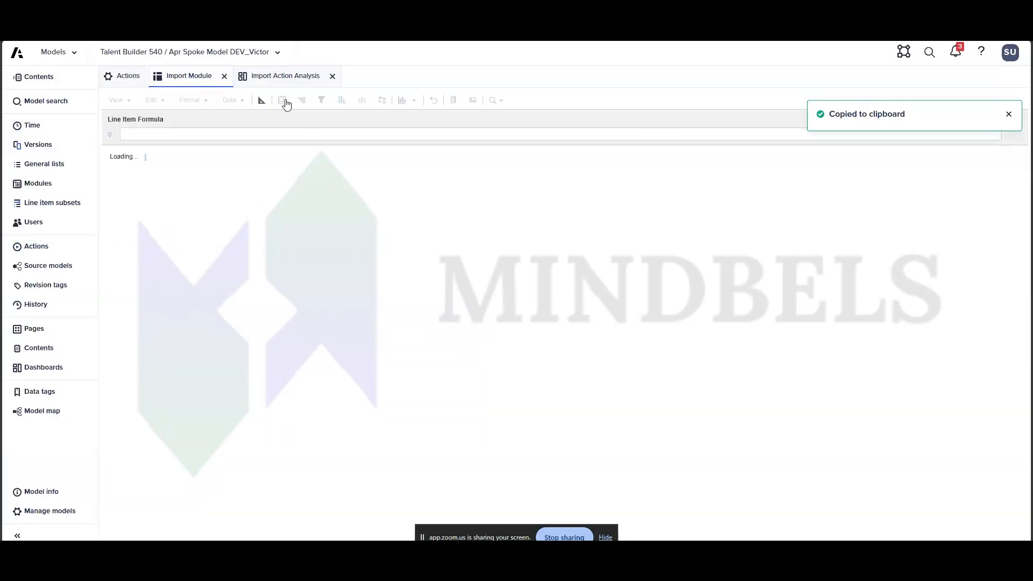
pyautogui.click(155, 141)
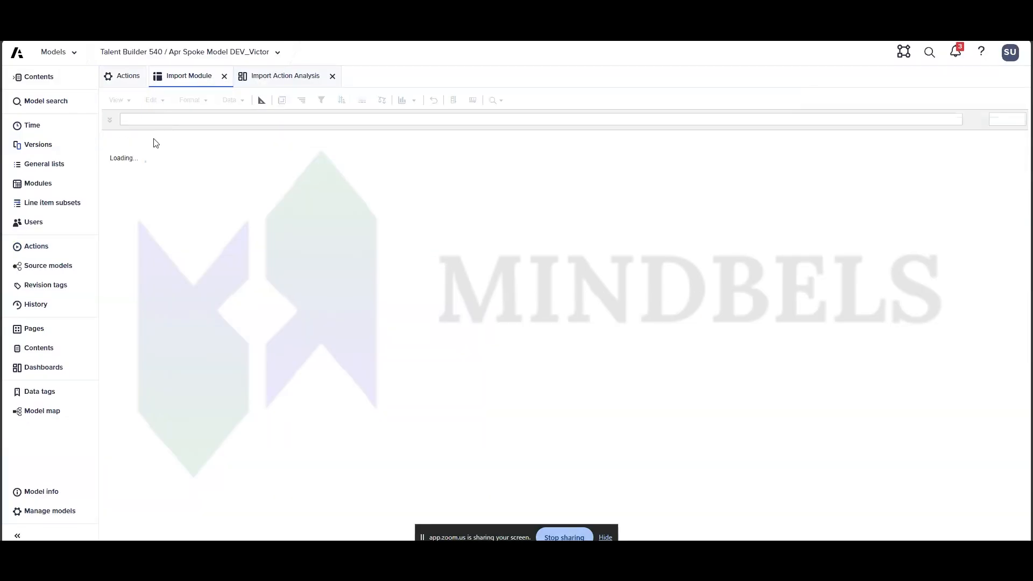
# On the Import Action Analysis dashboard, enter 123 as the Source line item value for CTO_Finance_APAC.
pyautogui.click(286, 76)
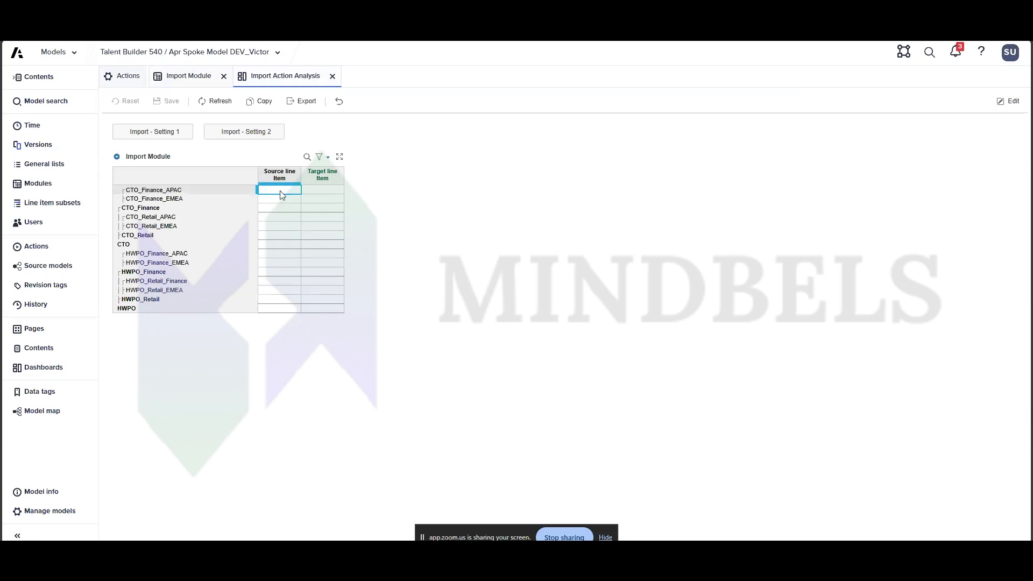
pyautogui.doubleClick(280, 191)
pyautogui.write('12')
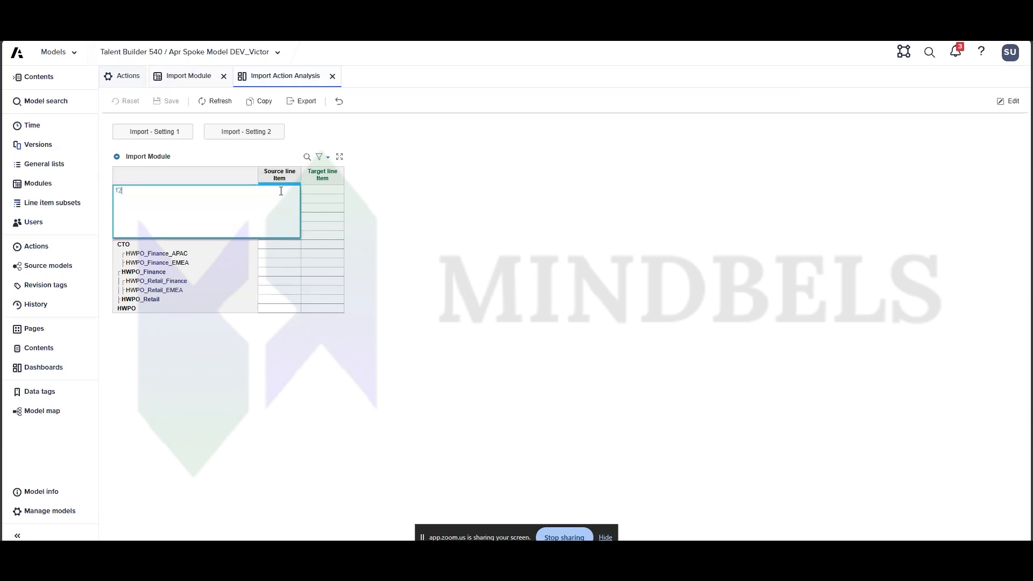
pyautogui.write('3')
pyautogui.press('Return')
# Enter xyz as the Target line item value for both CTO_Finance_APAC and CTO_Finance_EMEA.
pyautogui.click(307, 190)
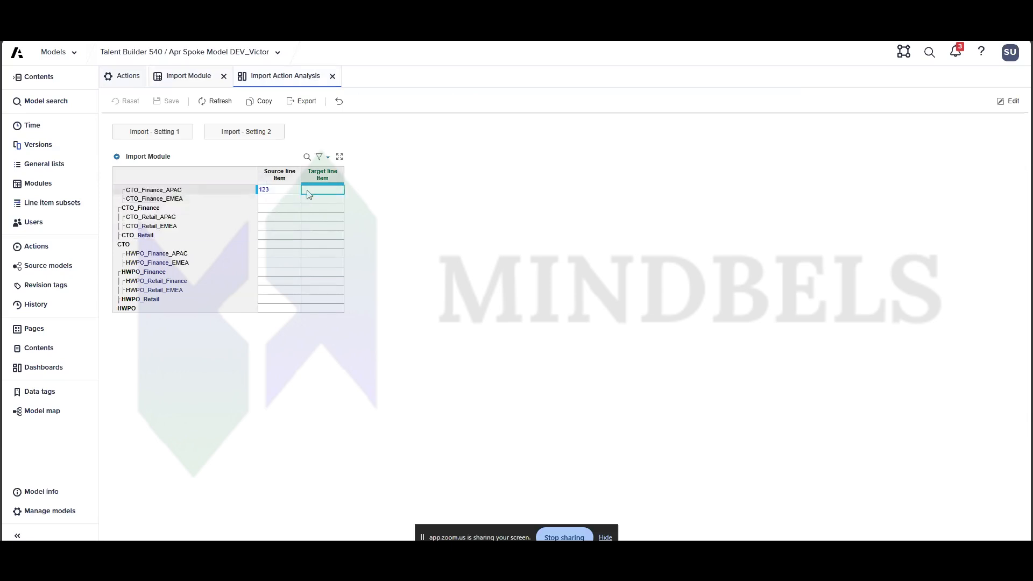
pyautogui.write('1')
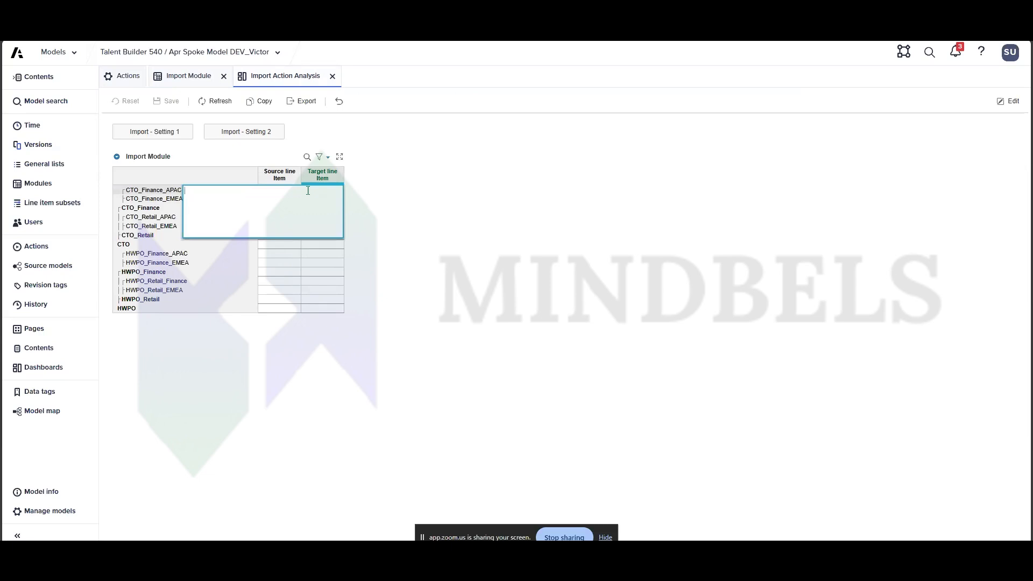
pyautogui.write('yz')
pyautogui.press('Return')
pyautogui.click(277, 191)
pyautogui.click(276, 199)
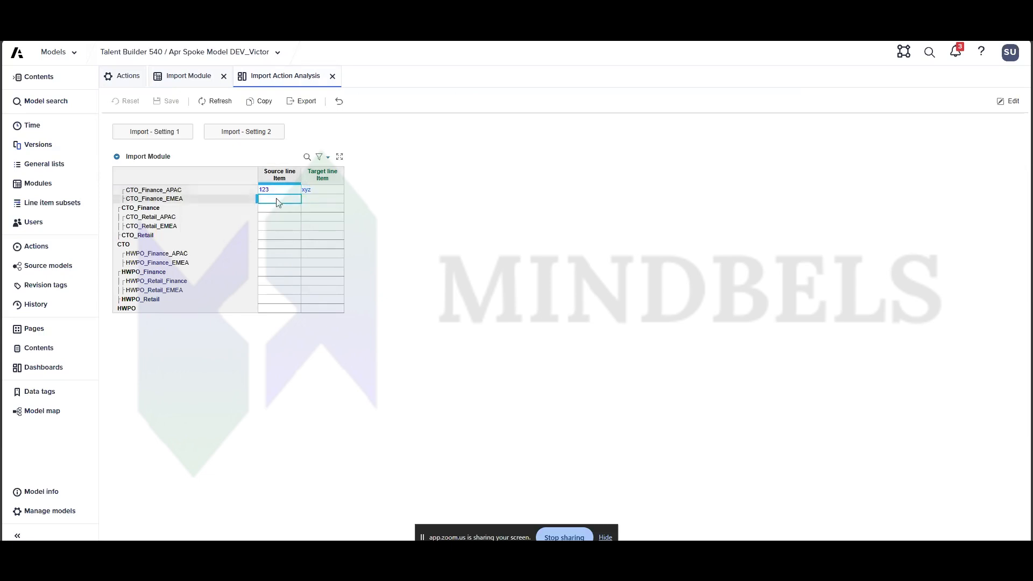
pyautogui.click(335, 200)
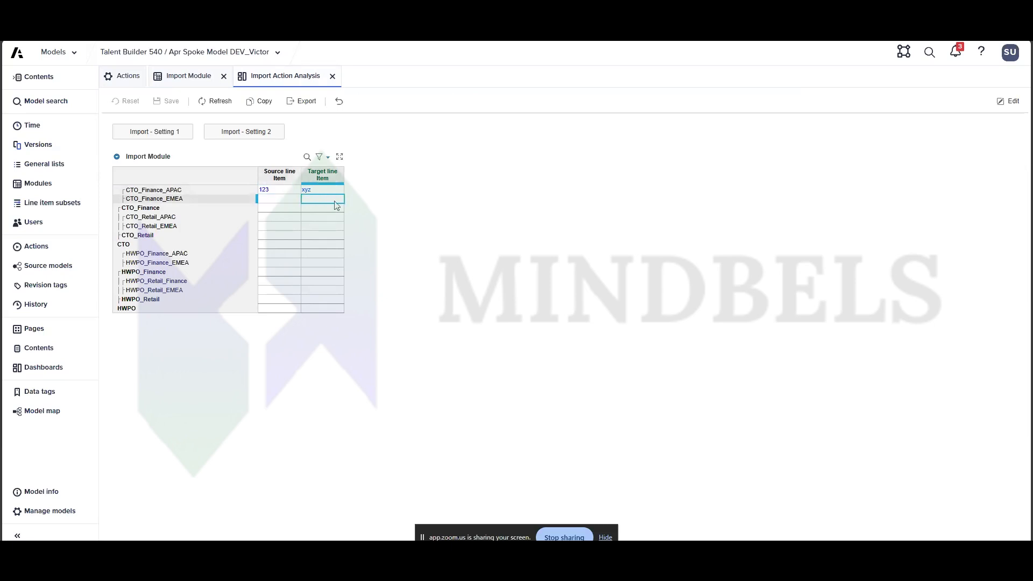
pyautogui.write('xyz')
pyautogui.press('Return')
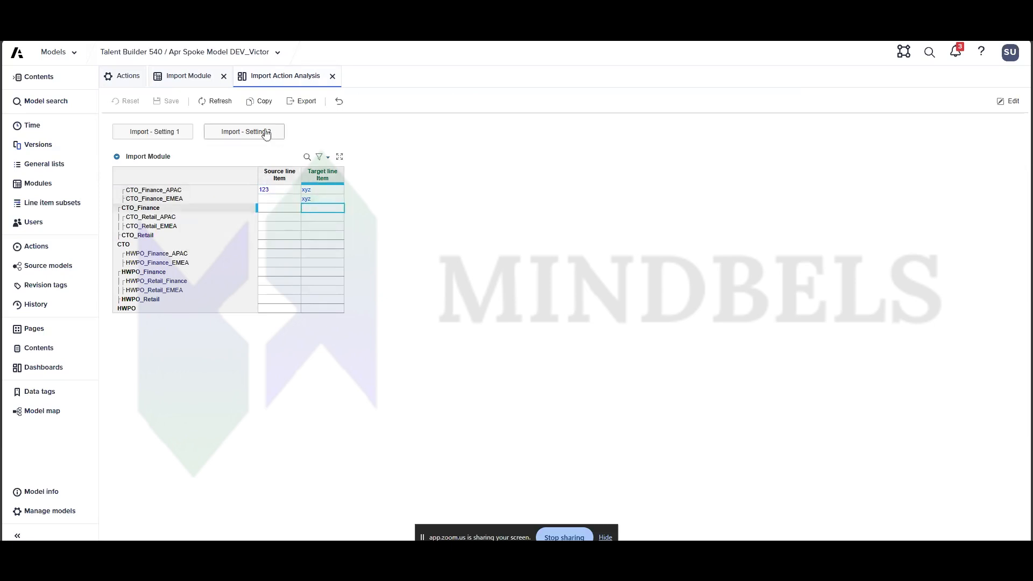
# Run Import - Setting 2 from the dashboard and close the import result summary.
pyautogui.click(322, 190)
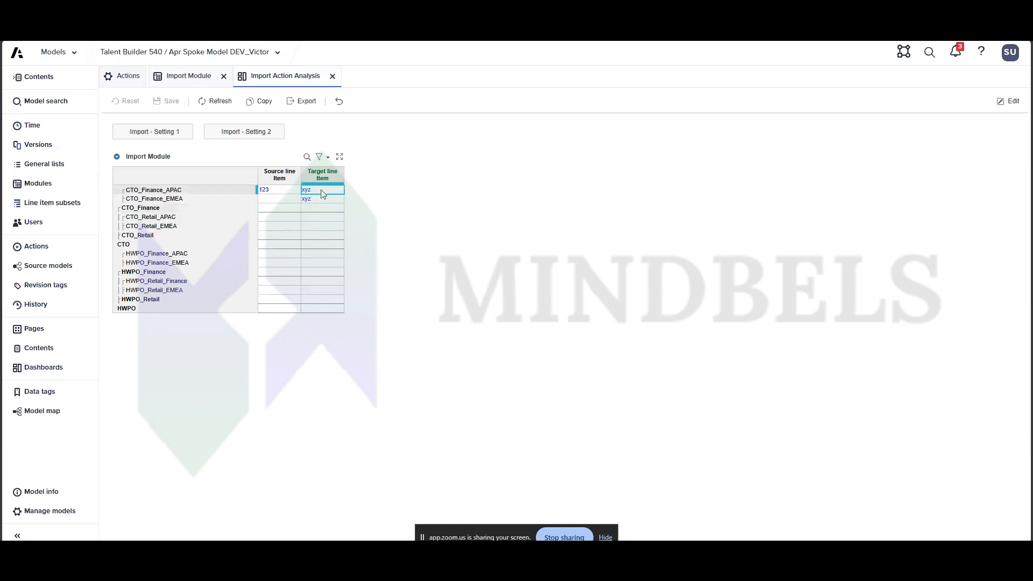
pyautogui.click(317, 200)
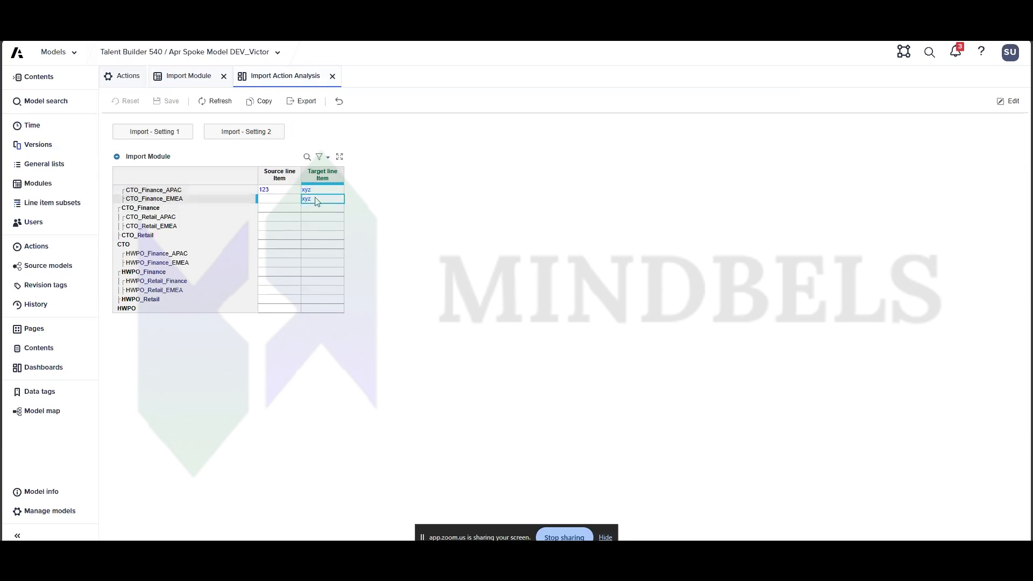
pyautogui.click(270, 133)
pyautogui.click(593, 370)
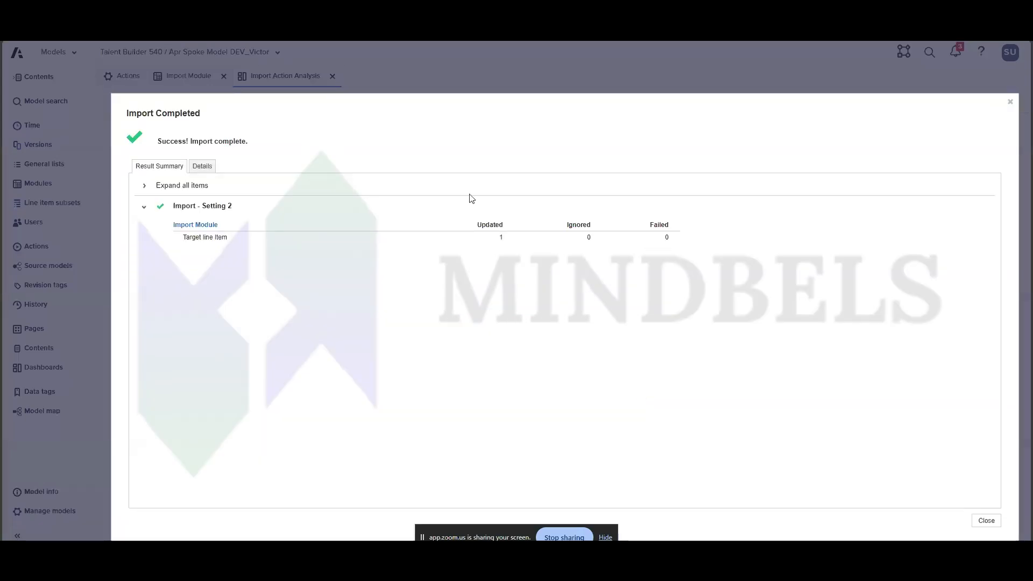
pyautogui.press('Escape')
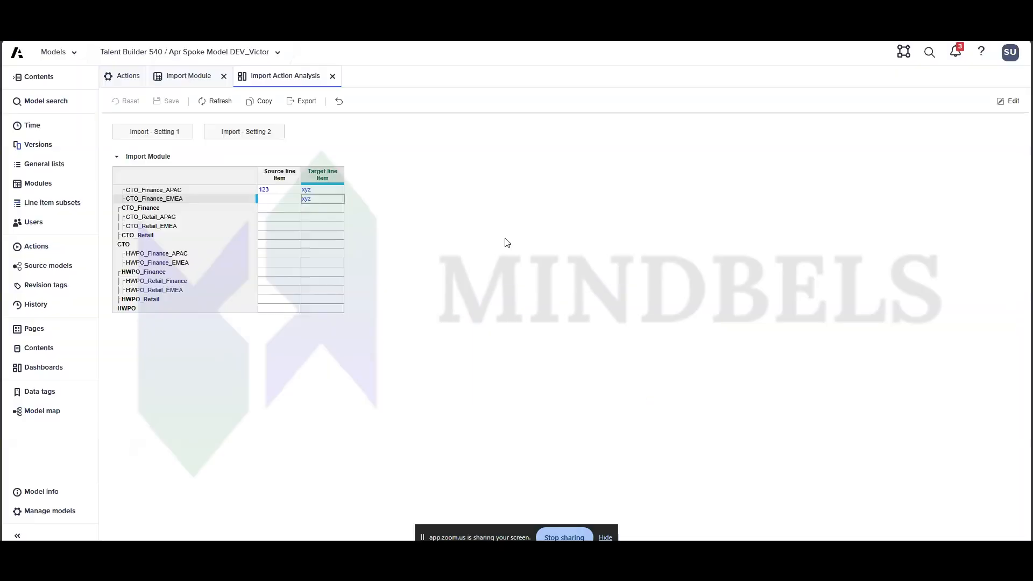
# Compare the Source and Target line item values for the CTO_Finance_APAC and CTO_Finance_EMEA rows.
pyautogui.click(312, 200)
pyautogui.moveTo(311, 178)
pyautogui.mouseDown()
pyautogui.moveTo(288, 177)
pyautogui.moveTo(317, 178)
pyautogui.mouseUp()
pyautogui.click(305, 178)
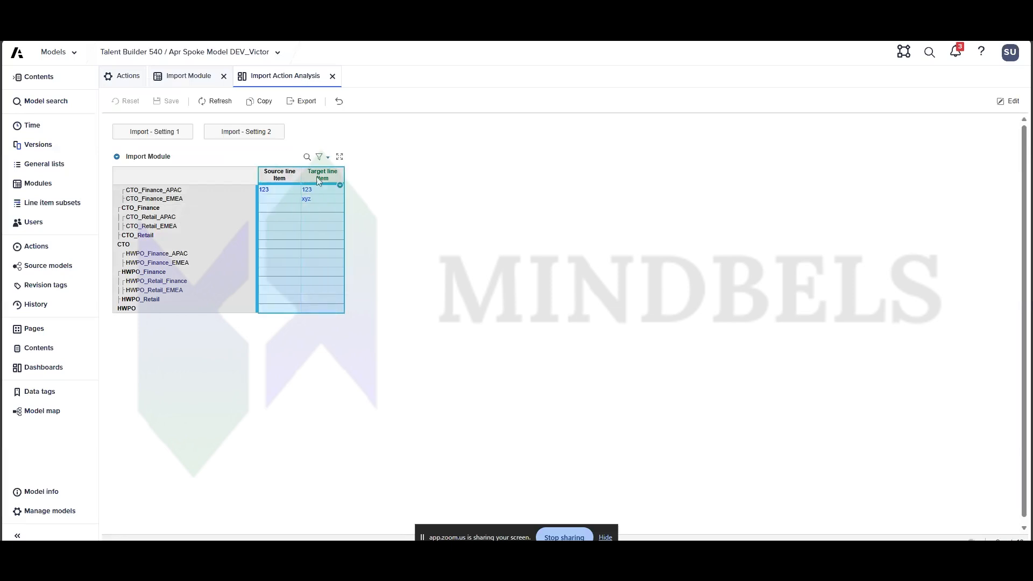
pyautogui.moveTo(320, 178); pyautogui.dragTo(289, 178)
pyautogui.click(289, 178)
pyautogui.click(316, 199)
pyautogui.click(285, 191)
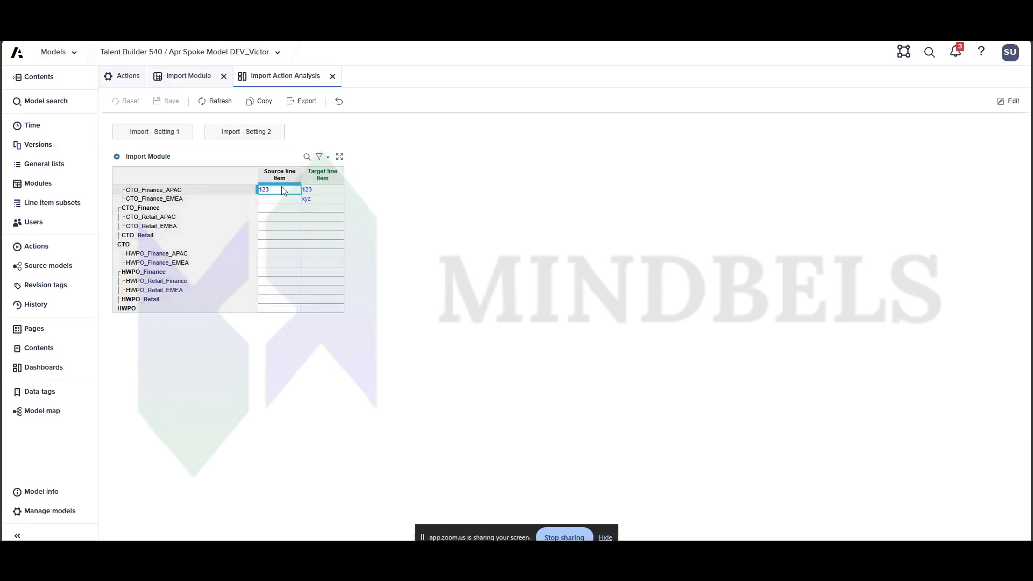
# Run Import - Setting 1 and check the Target line item cells for CTO_Finance_EMEA and CTO_Finance_APAC.
pyautogui.click(162, 133)
pyautogui.click(592, 369)
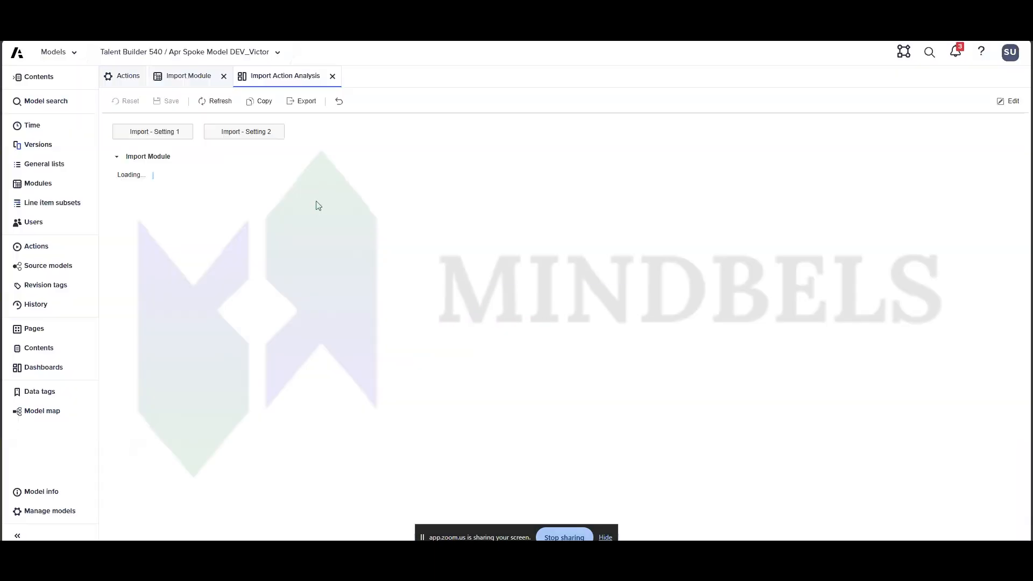
pyautogui.click(322, 200)
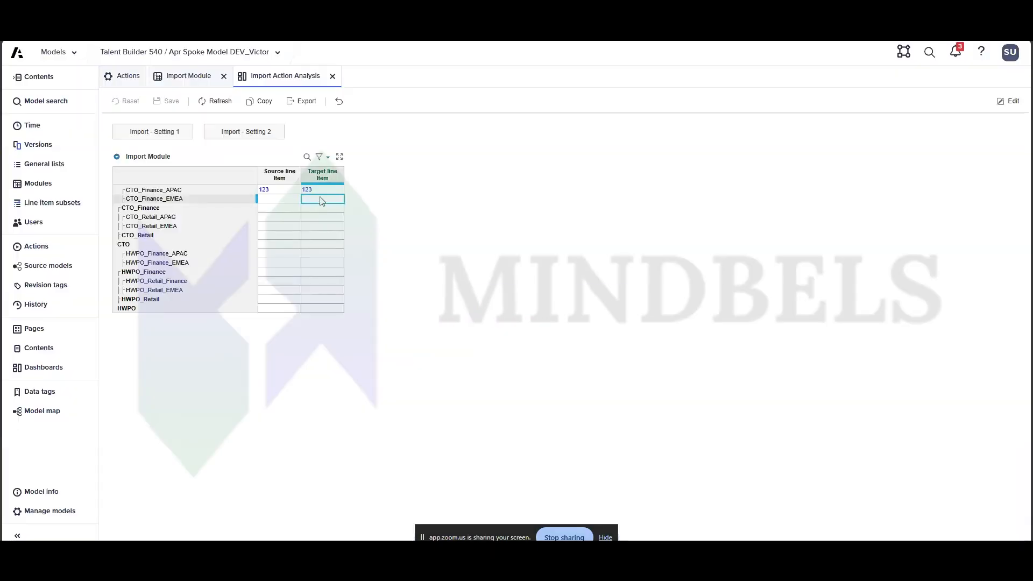
pyautogui.moveTo(320, 197); pyautogui.dragTo(320, 194)
pyautogui.click(320, 194)
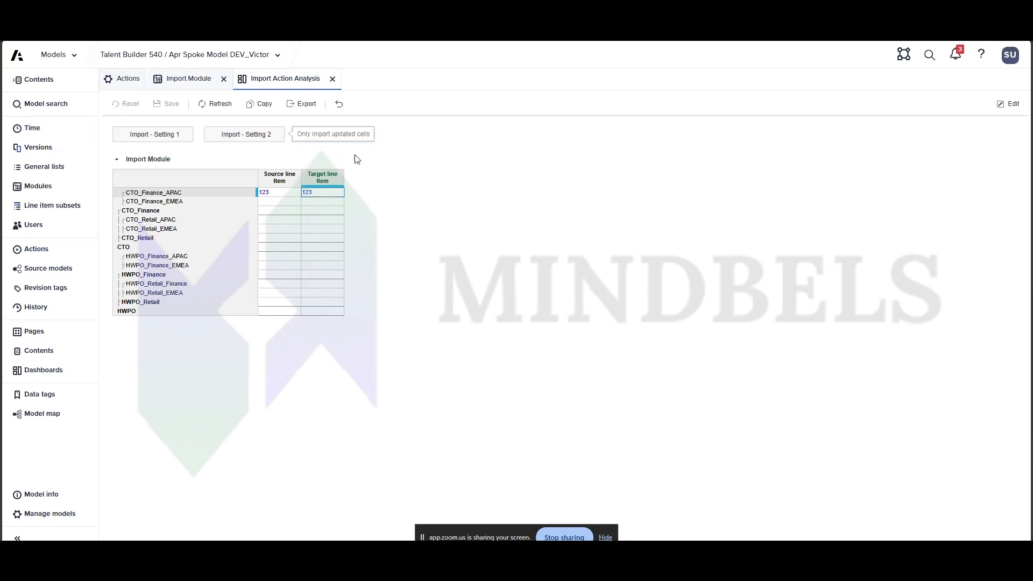
pyautogui.click(248, 135)
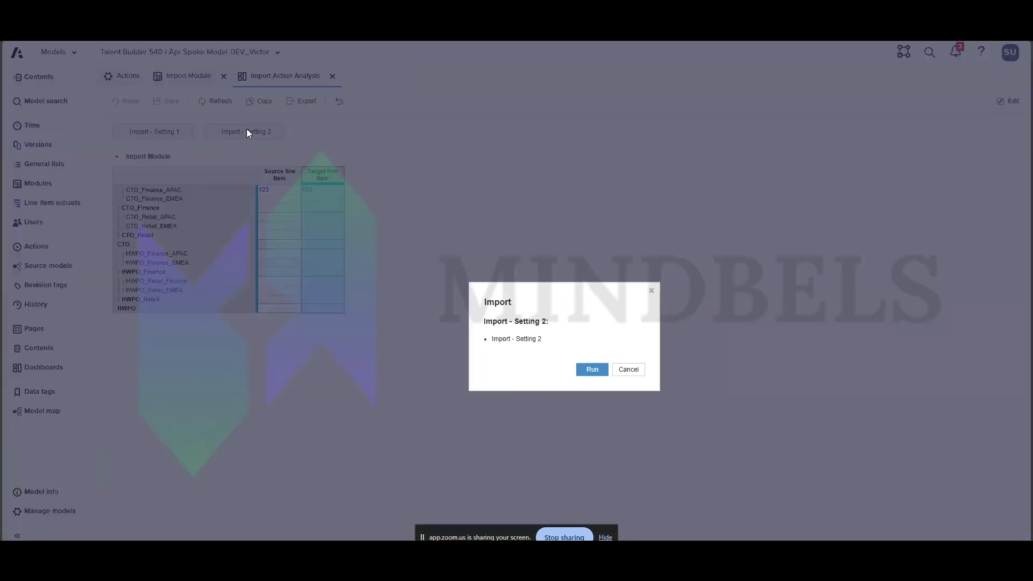
pyautogui.press('Escape')
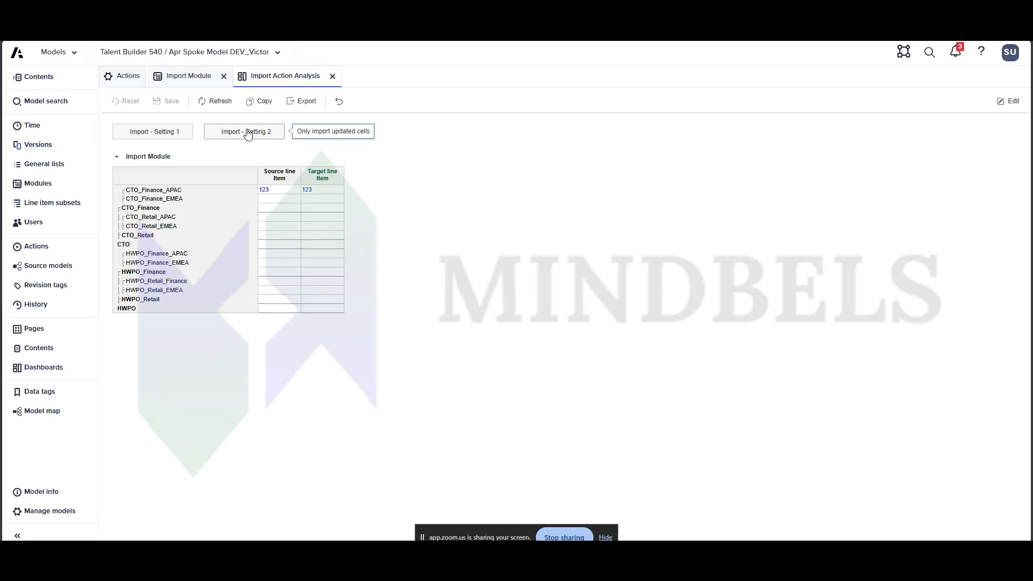
pyautogui.click(331, 178)
pyautogui.click(386, 192)
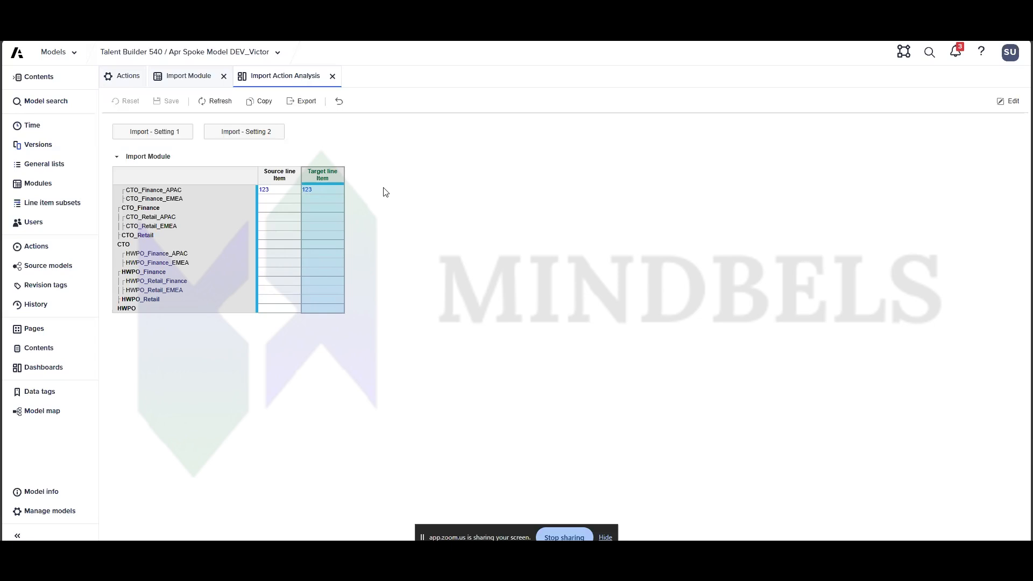
pyautogui.click(334, 211)
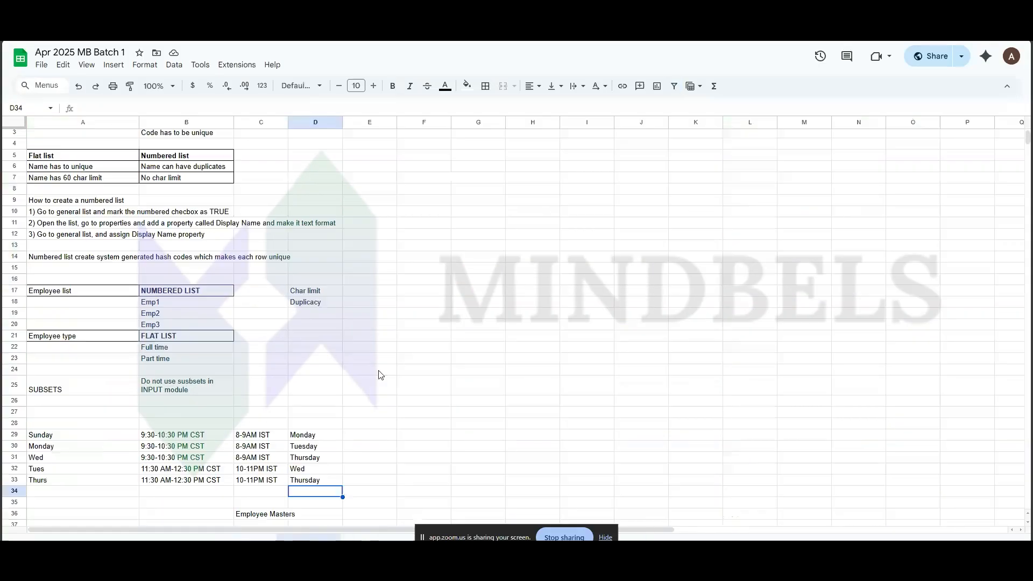
# In the Apr 2025 MB Batch 1 Google Sheet, enter Mod A in B55 and Salary in C56.
pyautogui.click(380, 361)
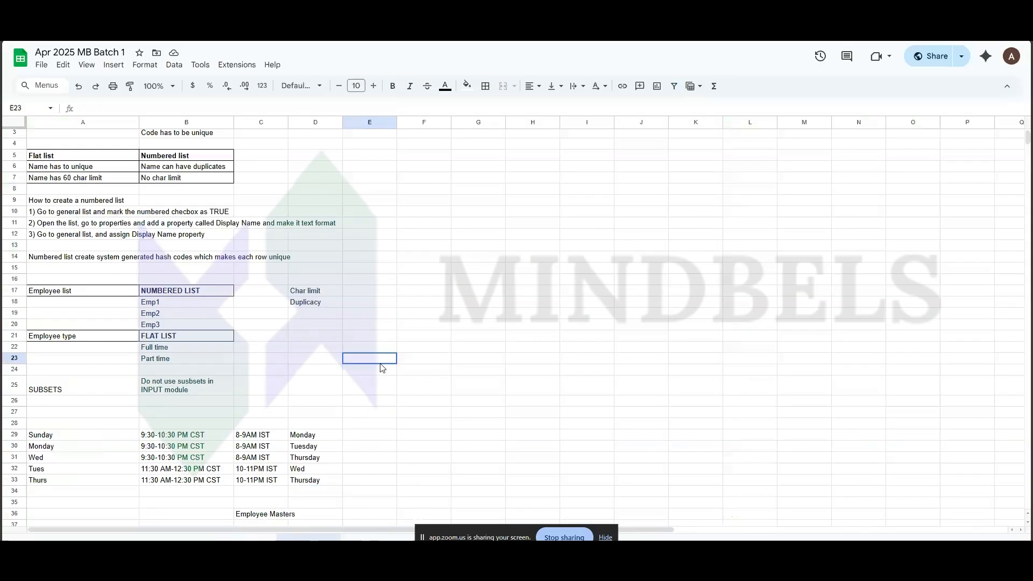
pyautogui.scroll(-10, 381, 365)
pyautogui.click(381, 364)
pyautogui.click(183, 280)
pyautogui.scroll(1, 182, 279)
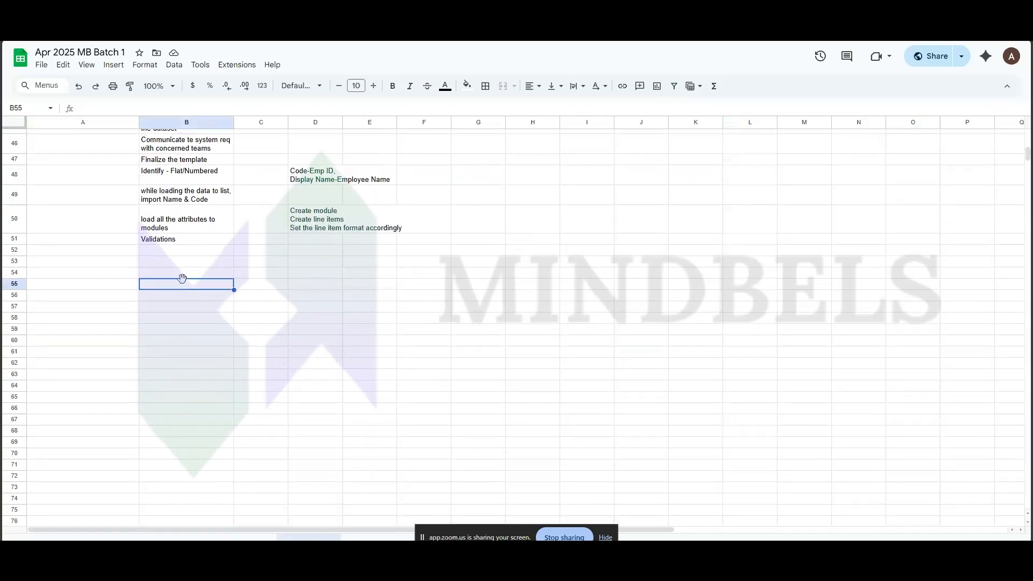
pyautogui.write('Mo')
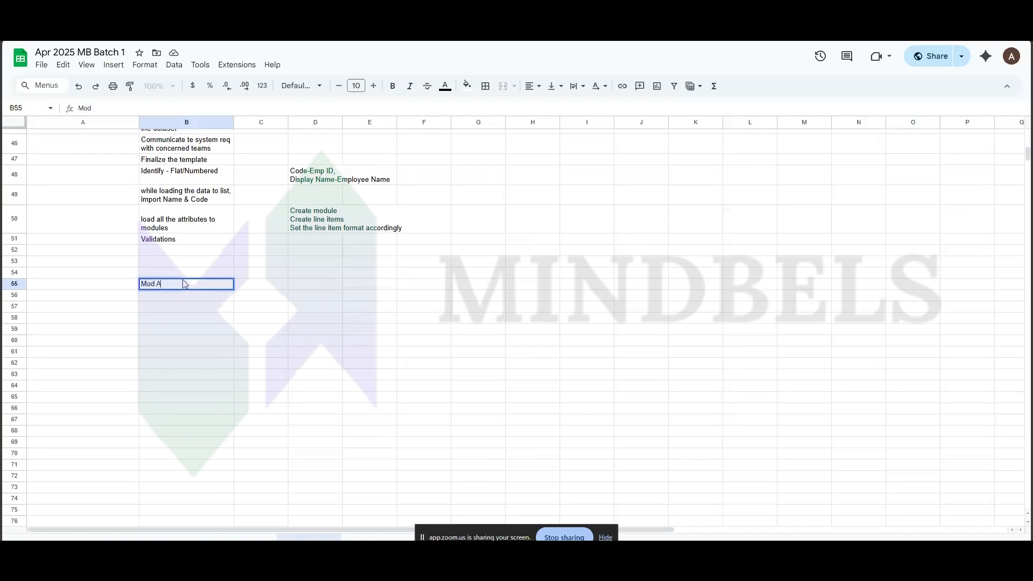
pyautogui.write('d A')
pyautogui.click(249, 296)
pyautogui.write('Salary')
pyautogui.press('Return')
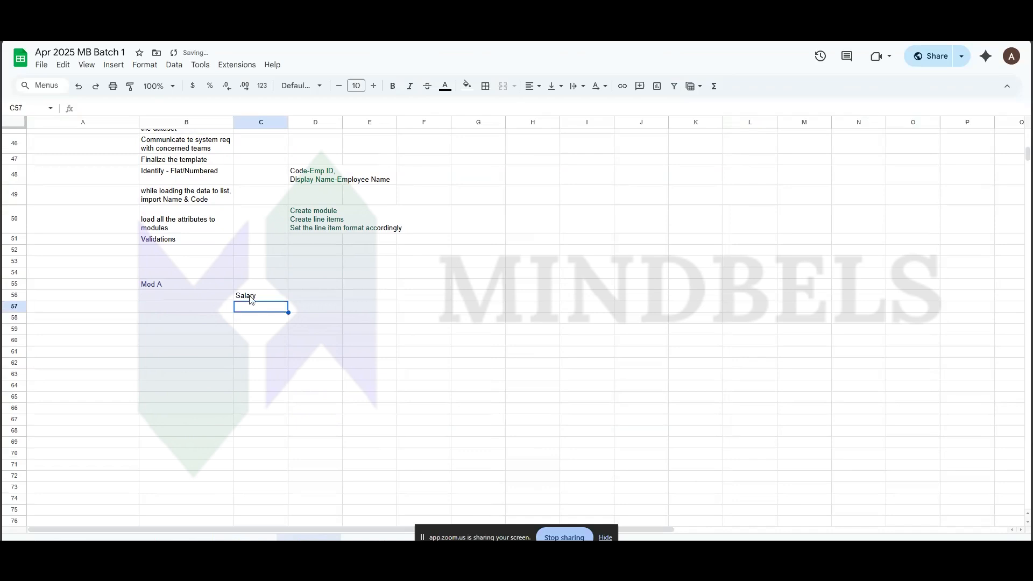
pyautogui.click(261, 295)
pyautogui.scroll(1, 260, 293)
pyautogui.moveTo(193, 290); pyautogui.dragTo(253, 302)
pyautogui.click(255, 302)
pyautogui.scroll(1, 256, 305)
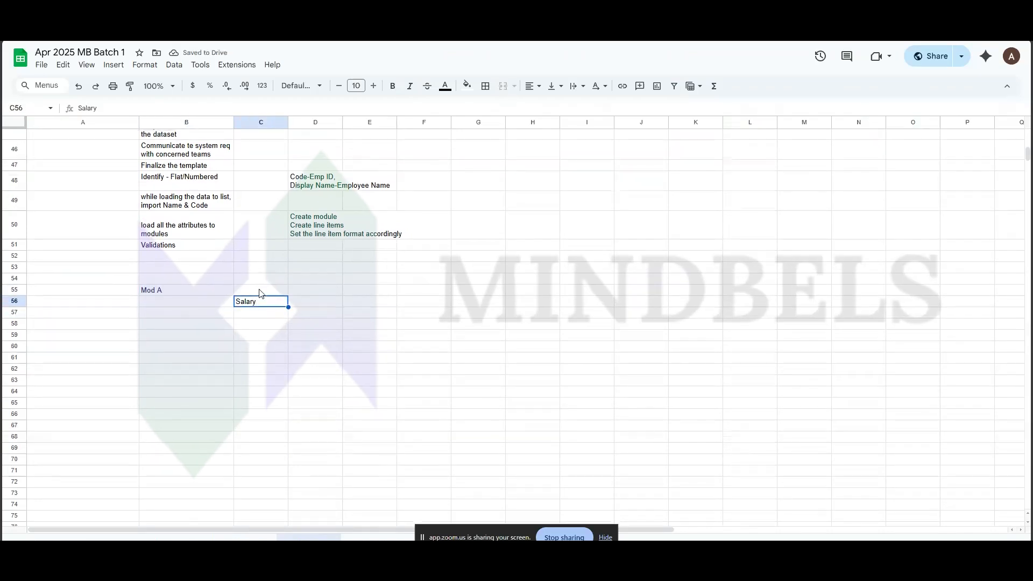
pyautogui.click(262, 283)
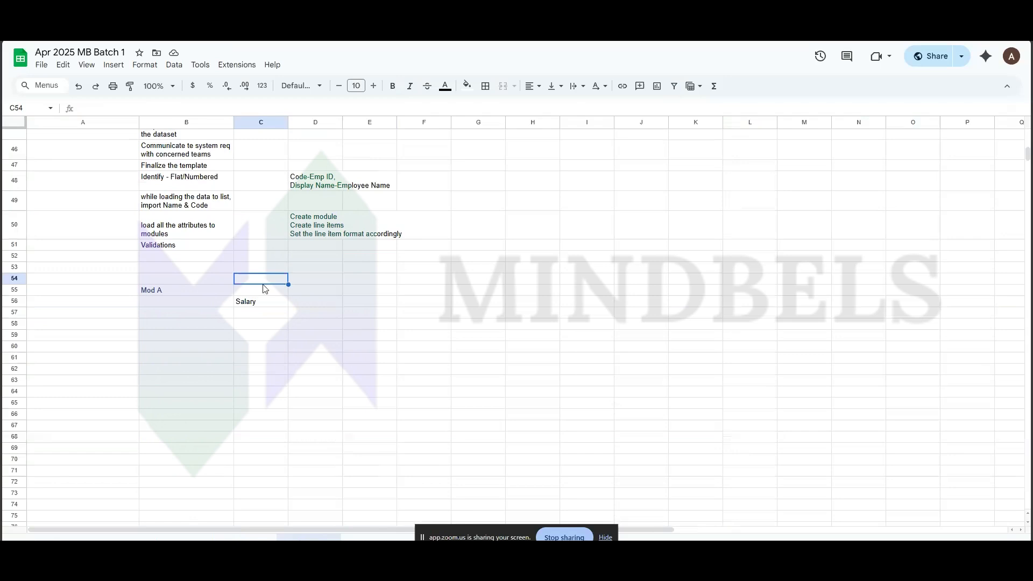
pyautogui.moveTo(202, 283)
pyautogui.mouseDown()
pyautogui.moveTo(260, 301)
pyautogui.moveTo(211, 289)
pyautogui.mouseUp()
pyautogui.click(261, 302)
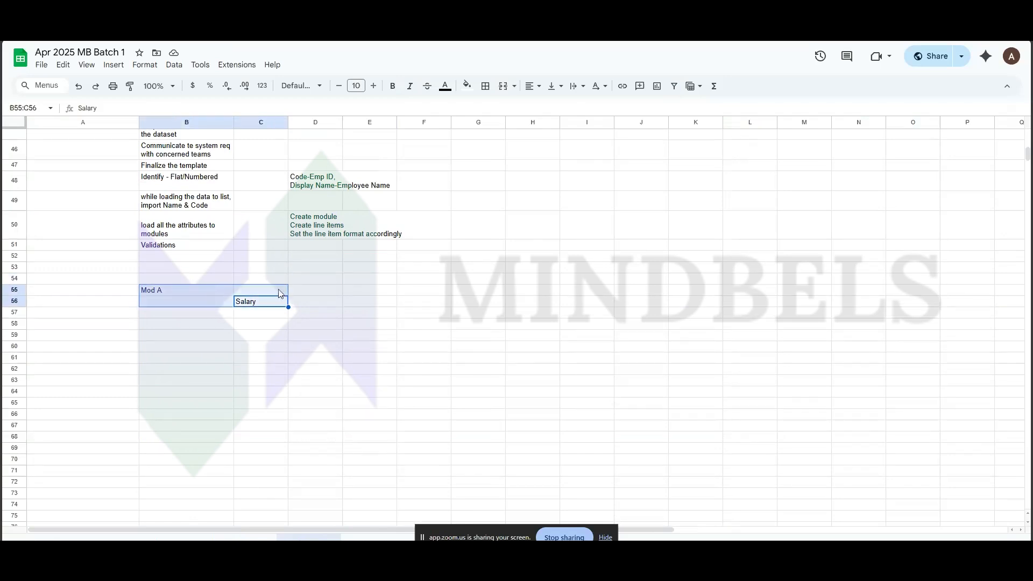
# Enter the module headings Mod B in F53, Mod C in I53 and Mod D in L53.
pyautogui.moveTo(447, 276); pyautogui.dragTo(447, 273)
pyautogui.click(447, 272)
pyautogui.write('Mod B')
pyautogui.press('Return')
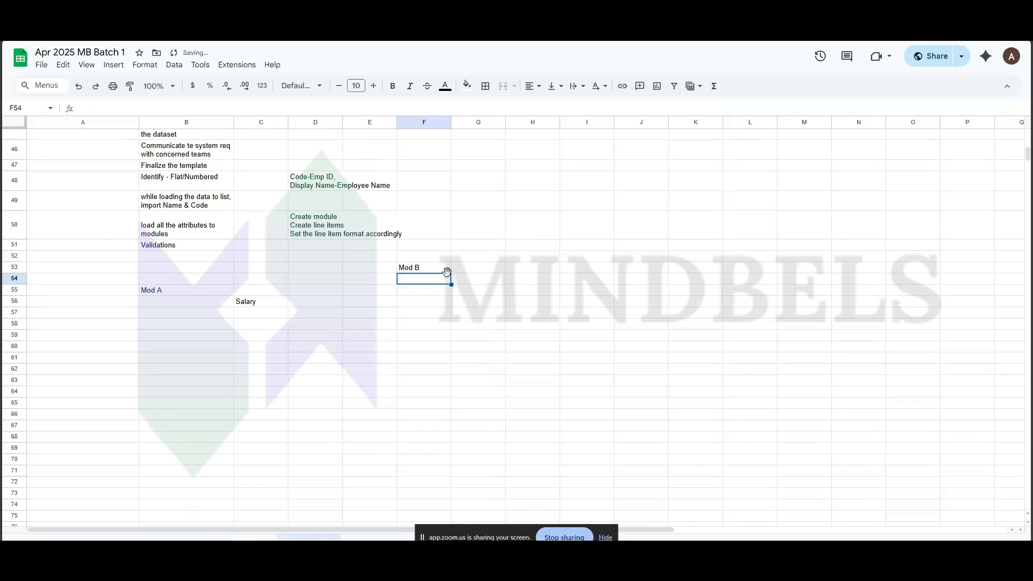
pyautogui.click(567, 267)
pyautogui.write('Mode')
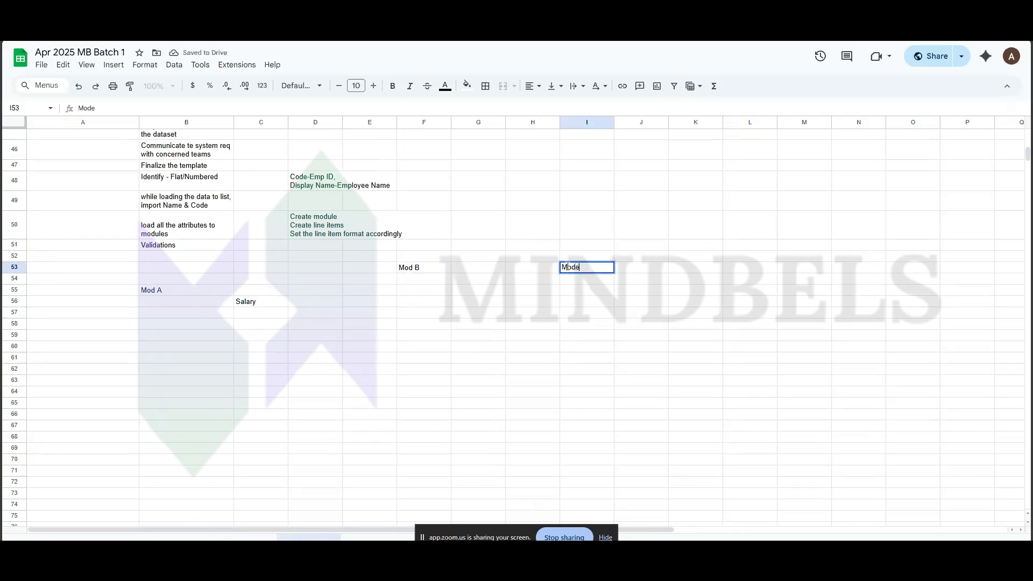
pyautogui.press('BackSpace')
pyautogui.write(' C')
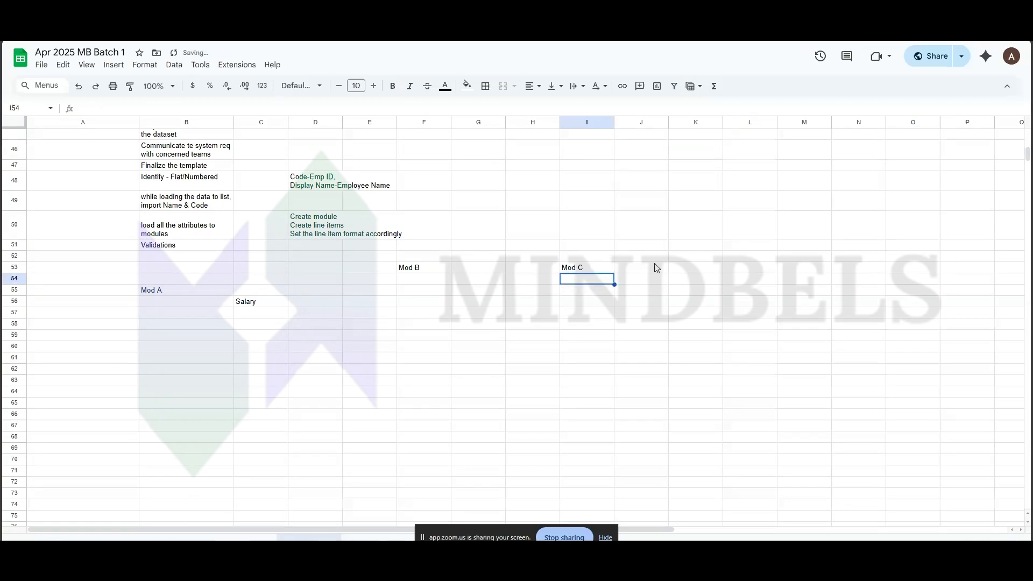
pyautogui.click(740, 270)
pyautogui.write('Mod D')
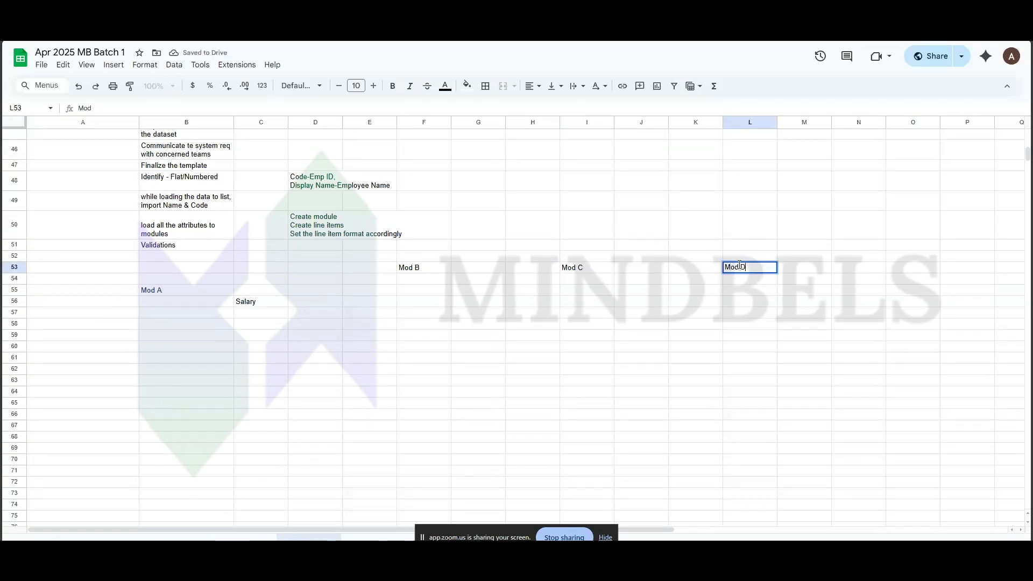
pyautogui.press('Return')
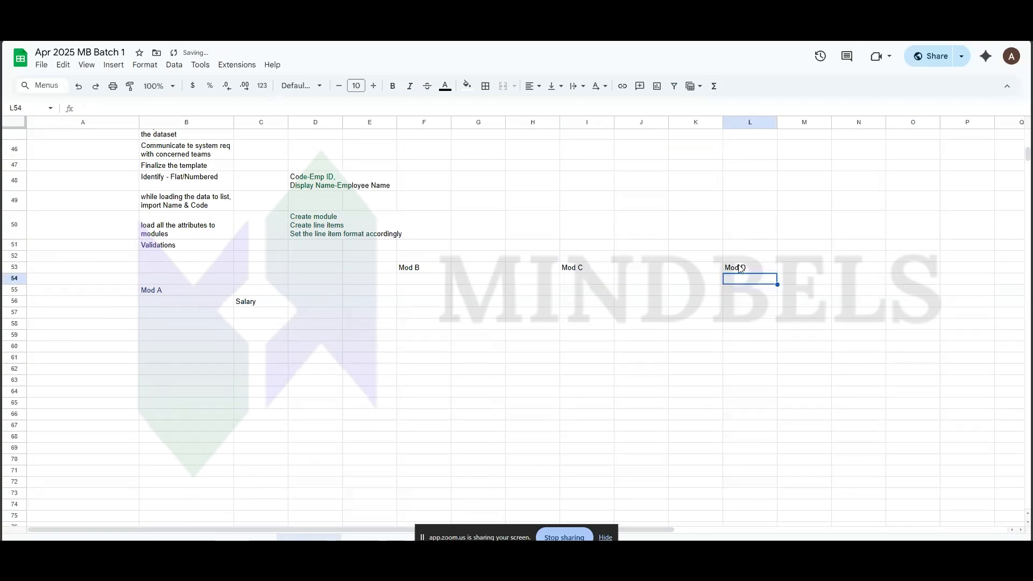
pyautogui.click(740, 269)
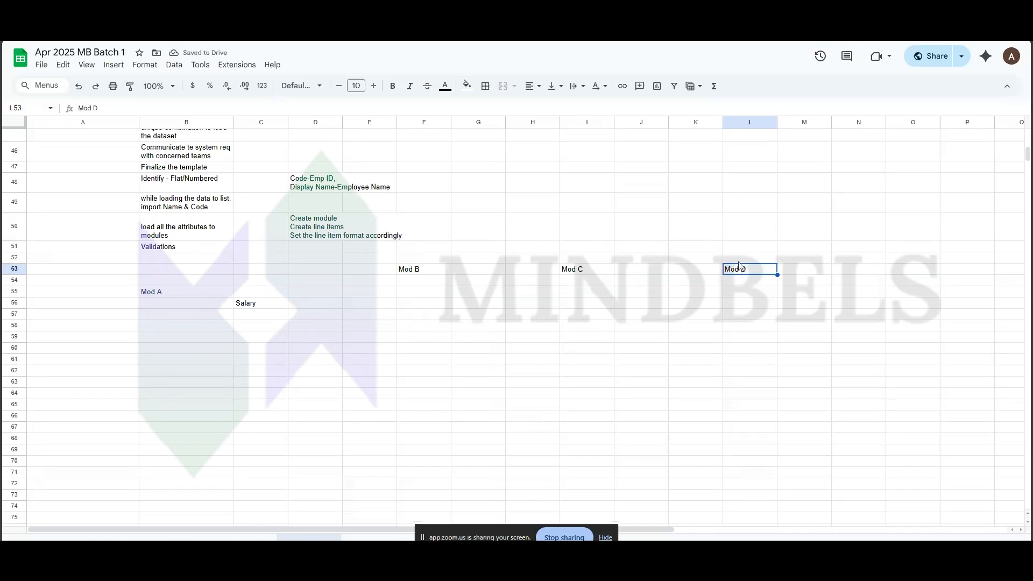
# Enter the row labels Mod Builer1 in E56 and Mod Builder 2 in E60.
pyautogui.click(364, 304)
pyautogui.write('Mod')
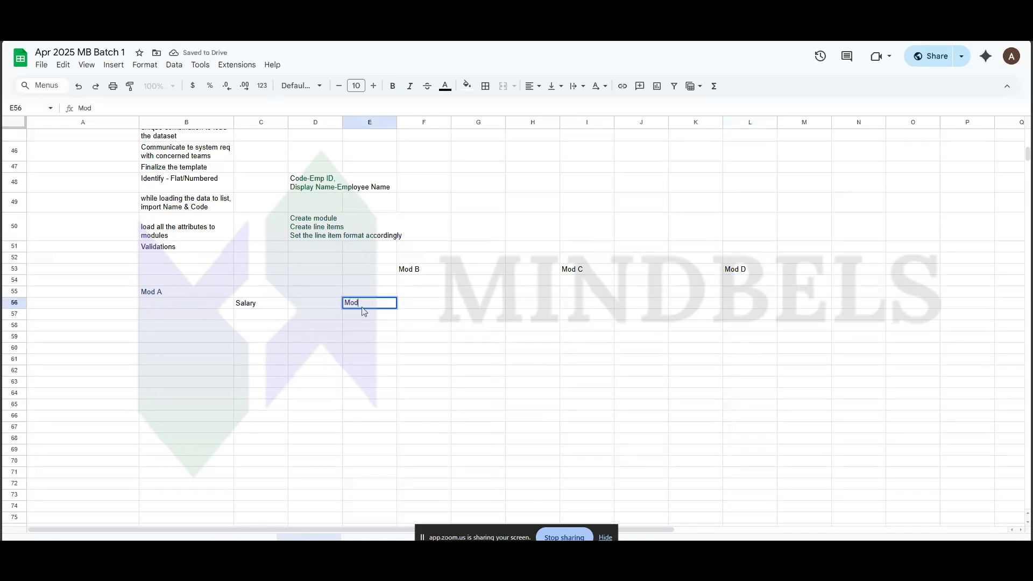
pyautogui.write(' Builer1')
pyautogui.press('Return')
pyautogui.press('Down')
pyautogui.press('Down')
pyautogui.press('Down')
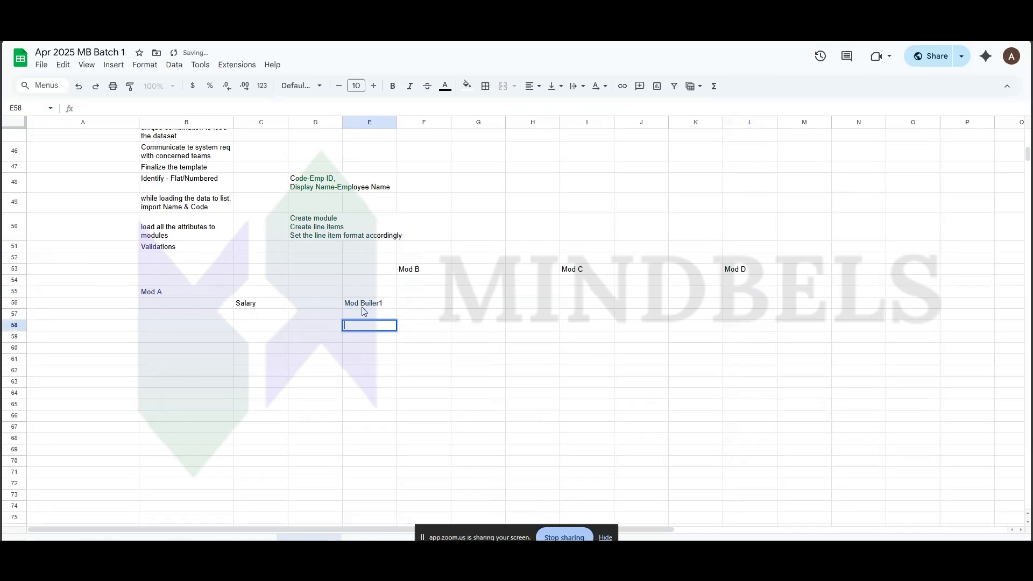
pyautogui.write('Mod Builder 2')
pyautogui.press('Return')
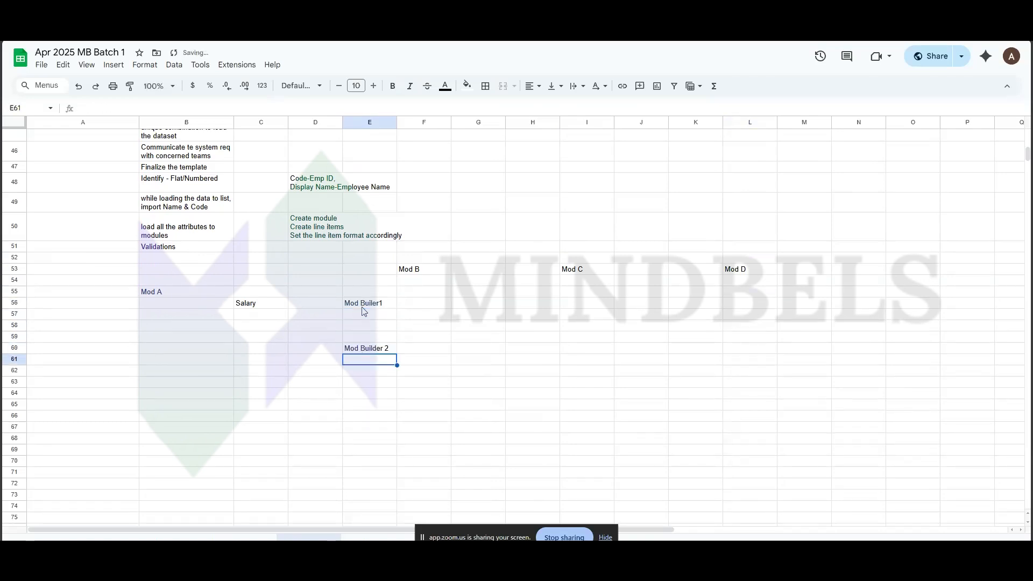
# Enter Mod A.Salary in G56 as the Mod B reference in the first builder's row.
pyautogui.click(366, 306)
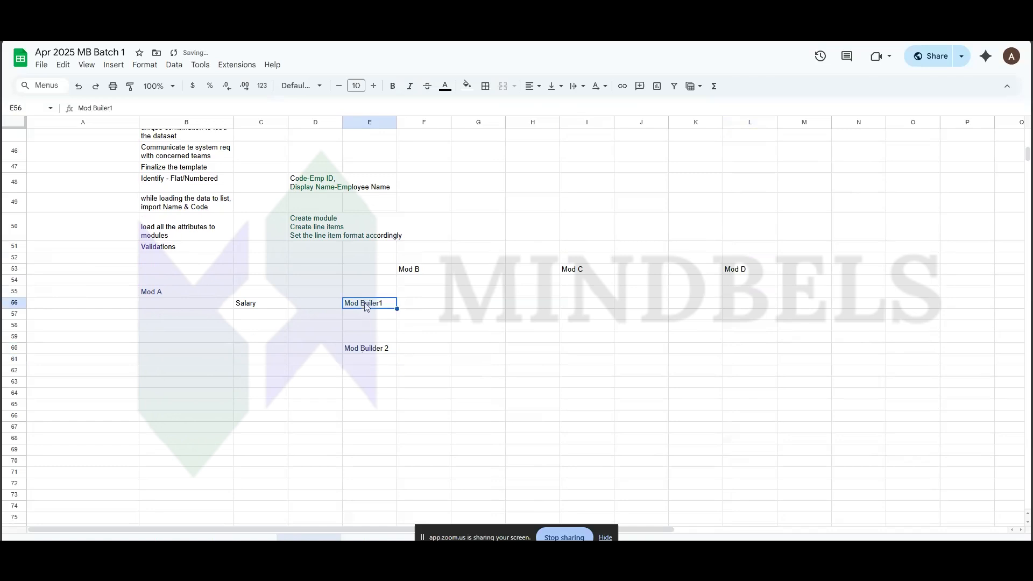
pyautogui.moveTo(439, 259); pyautogui.dragTo(437, 277)
pyautogui.click(431, 268)
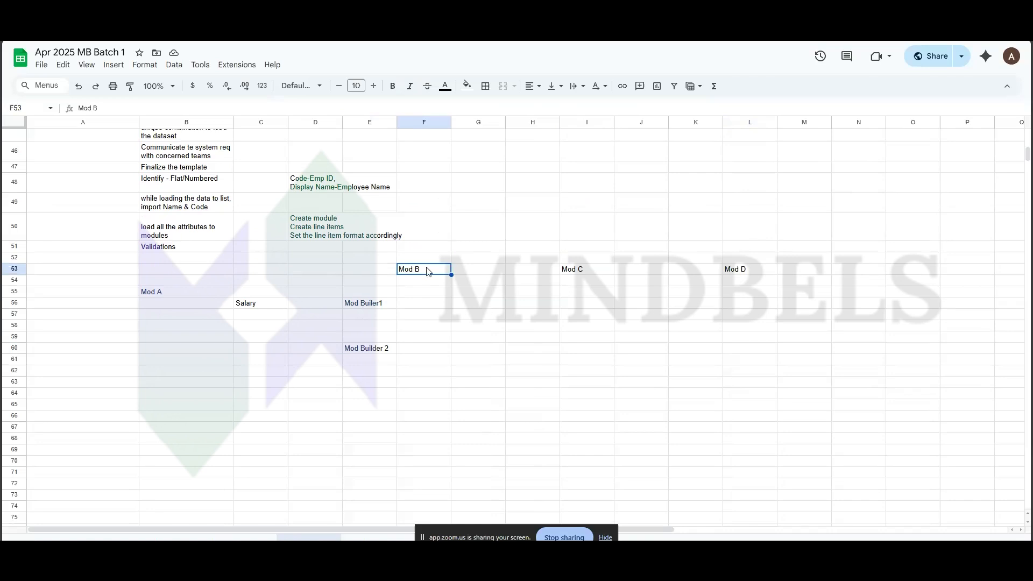
pyautogui.click(460, 293)
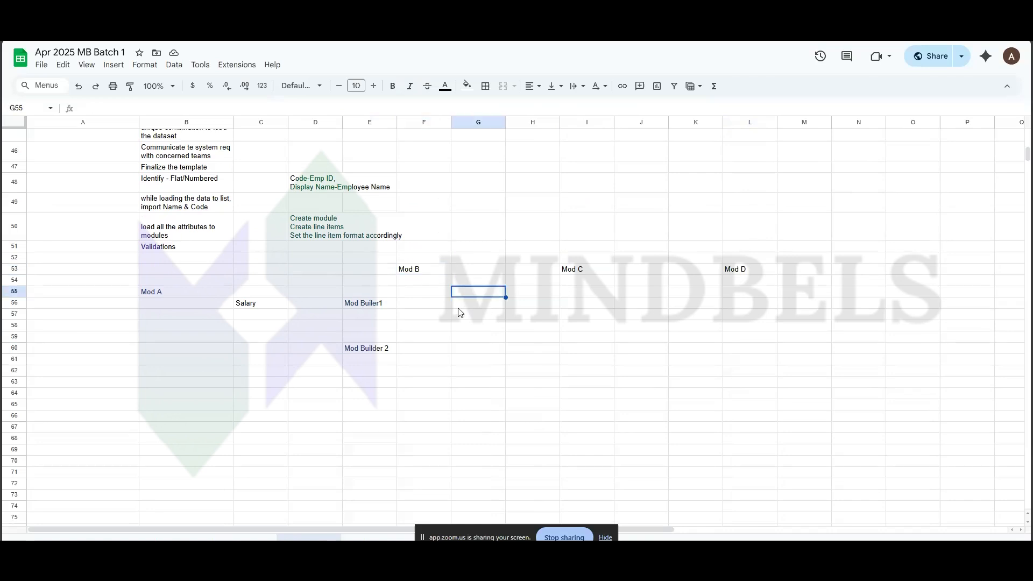
pyautogui.click(459, 304)
pyautogui.write('Mod A')
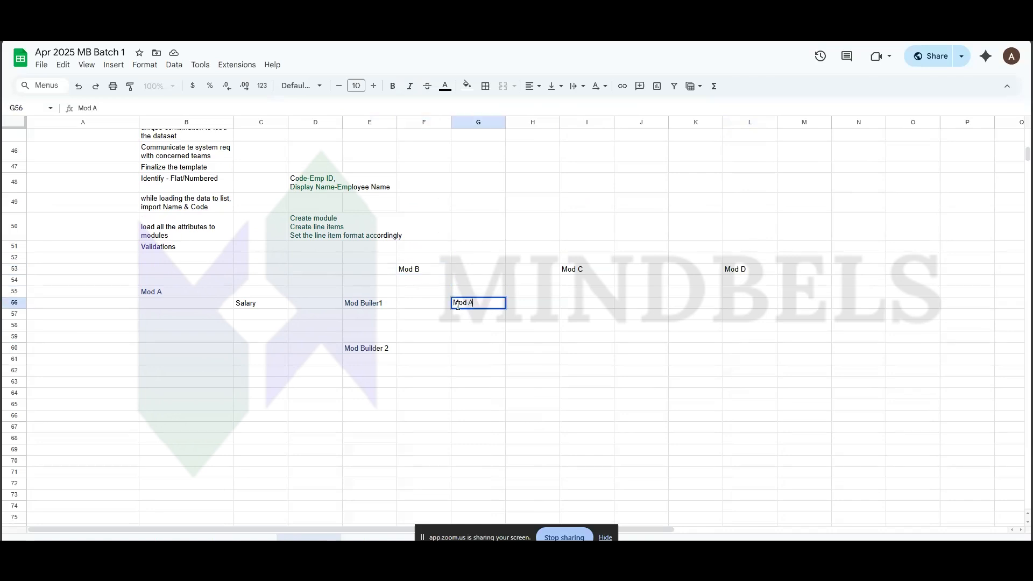
pyautogui.write(' Salary')
pyautogui.press('Return')
pyautogui.click(471, 306)
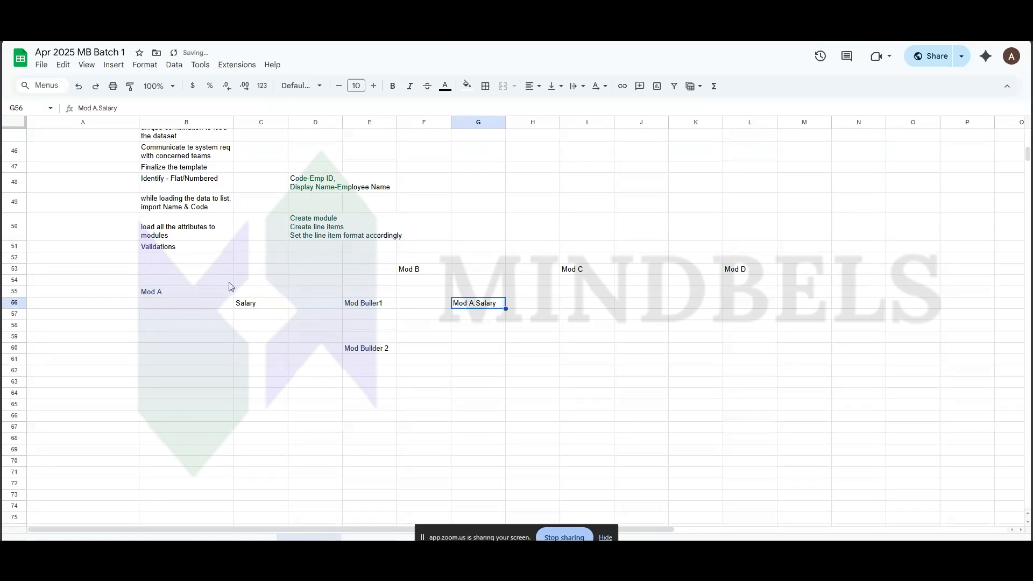
# Enter Mod B.Salary in I56 as the Mod C reference in the first builder's row.
pyautogui.click(165, 293)
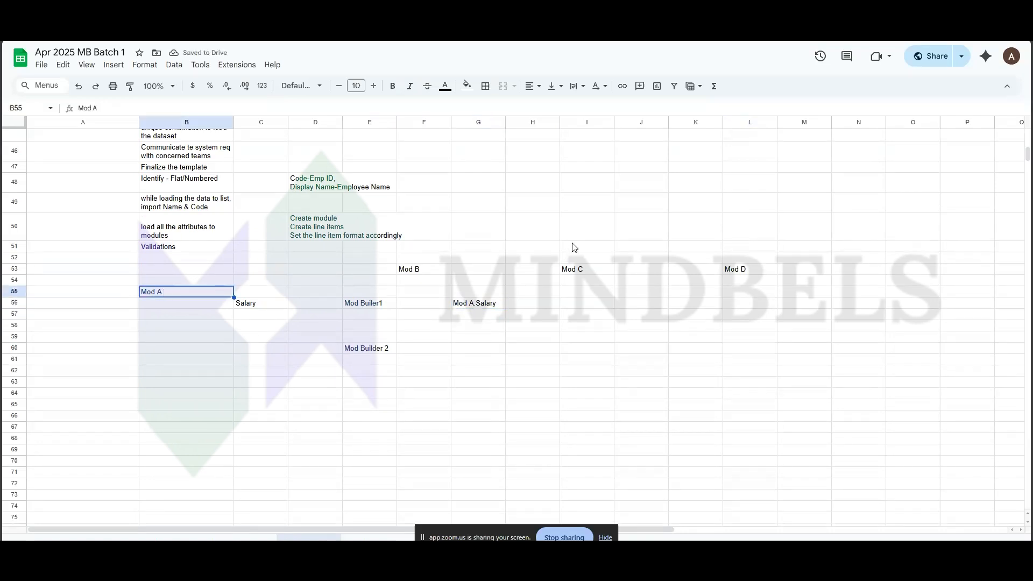
pyautogui.moveTo(584, 242); pyautogui.dragTo(583, 301)
pyautogui.click(585, 303)
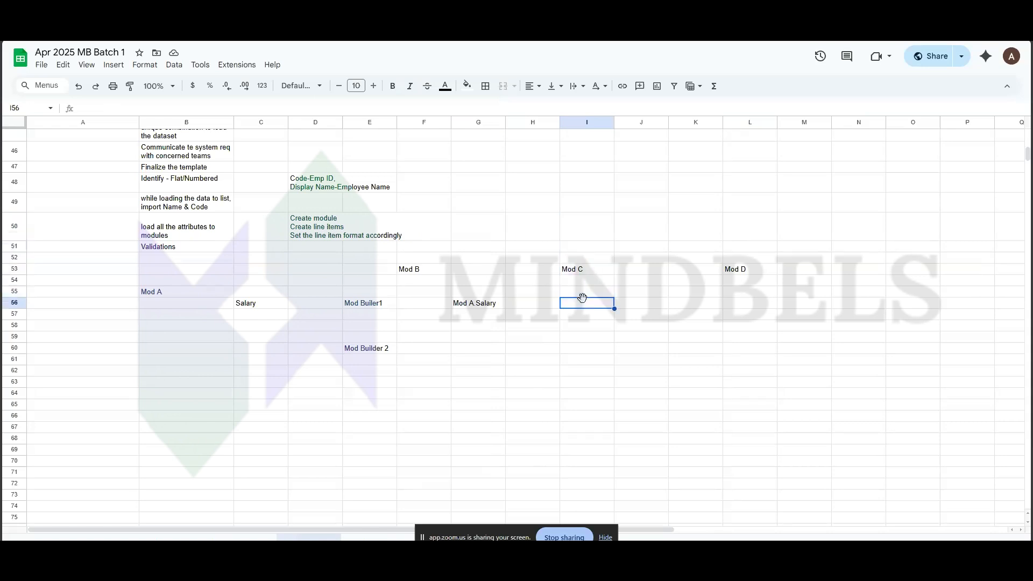
pyautogui.click(592, 273)
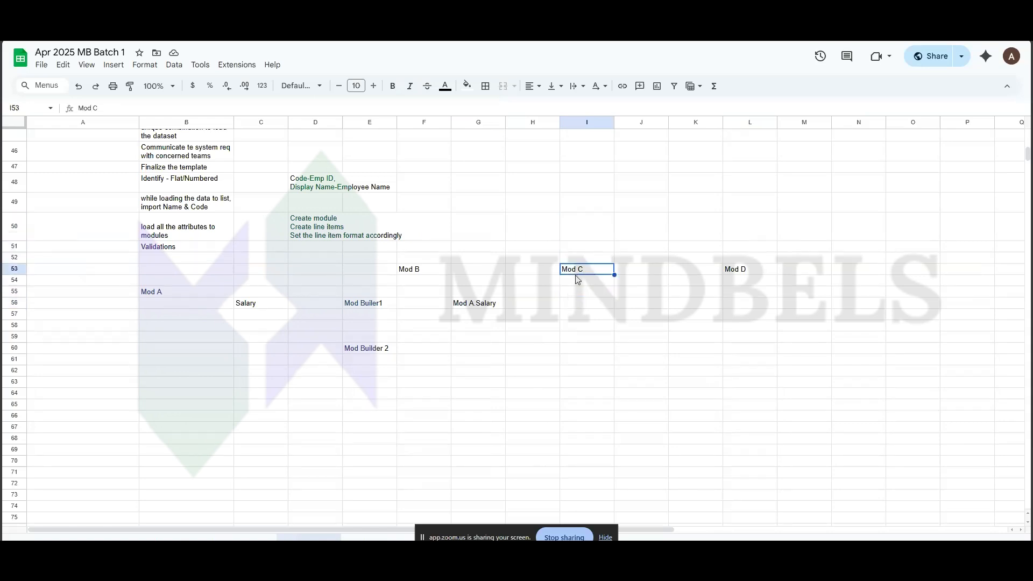
pyautogui.click(596, 305)
pyautogui.write('Mo')
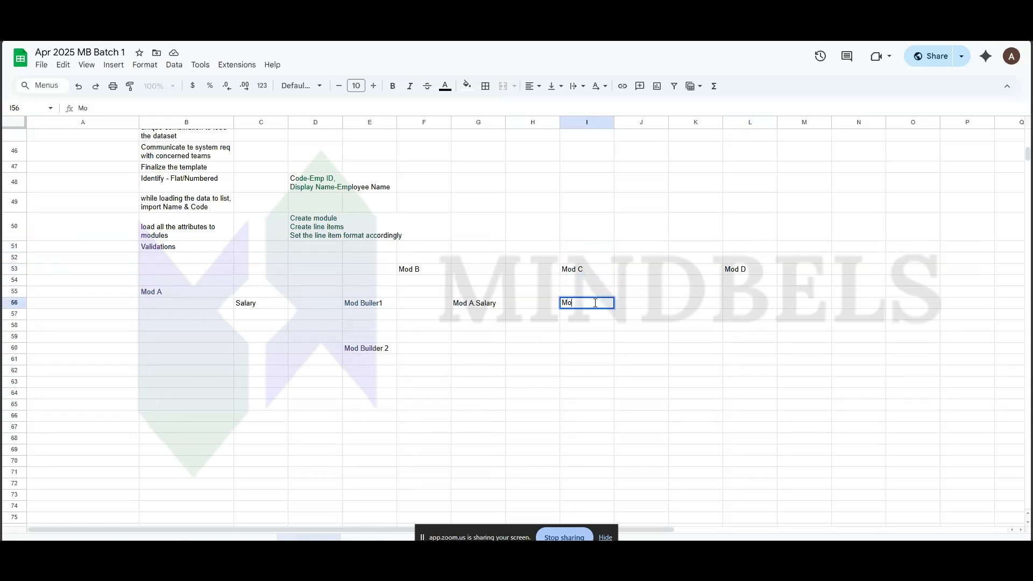
pyautogui.write('d B.Salary')
pyautogui.press('Return')
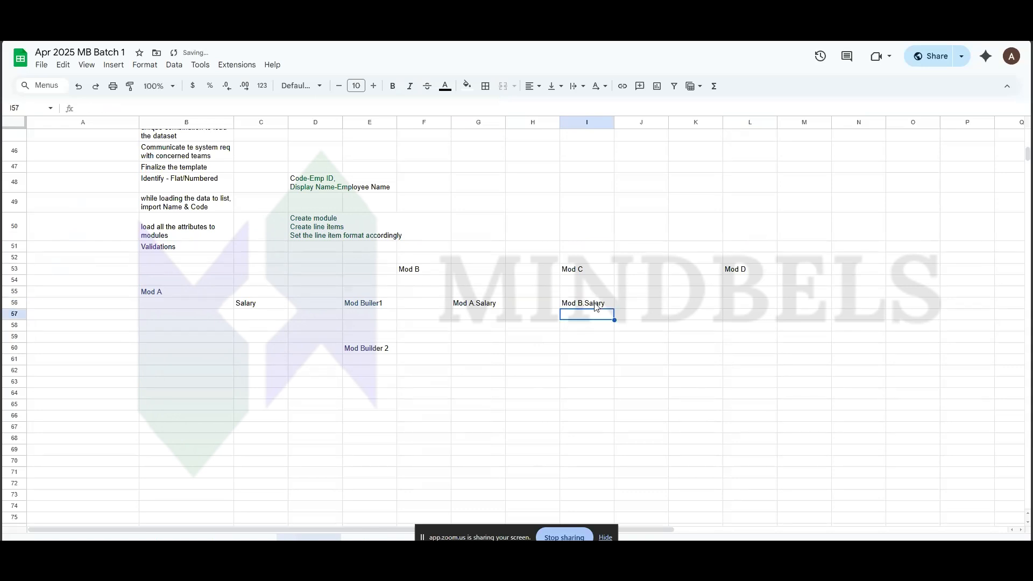
# Enter Mod C.Salary in L56 as the Mod D reference in the first builder's row.
pyautogui.moveTo(765, 235); pyautogui.dragTo(744, 311)
pyautogui.click(744, 307)
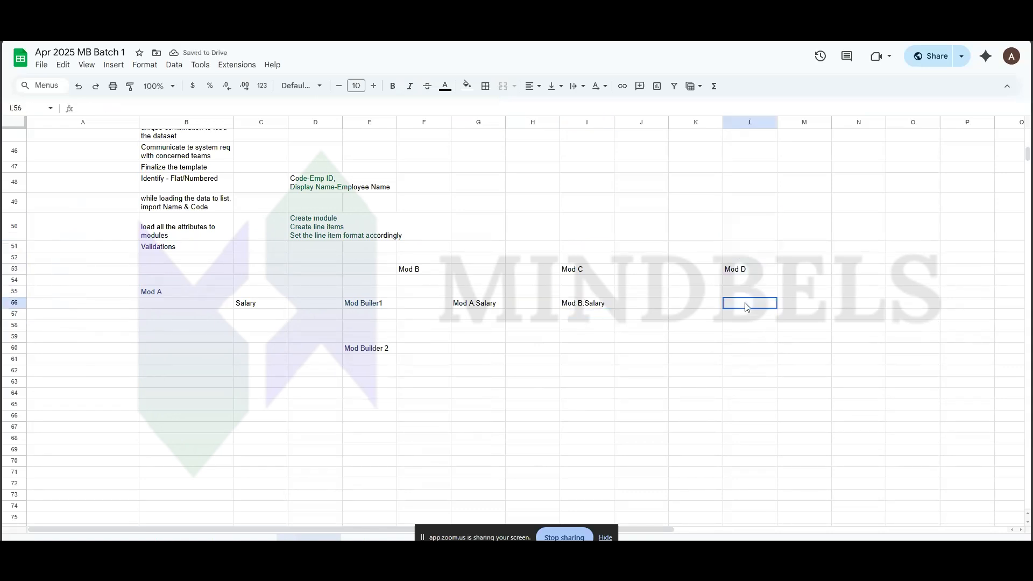
pyautogui.click(748, 272)
pyautogui.click(741, 307)
pyautogui.write('Mod C.Salar')
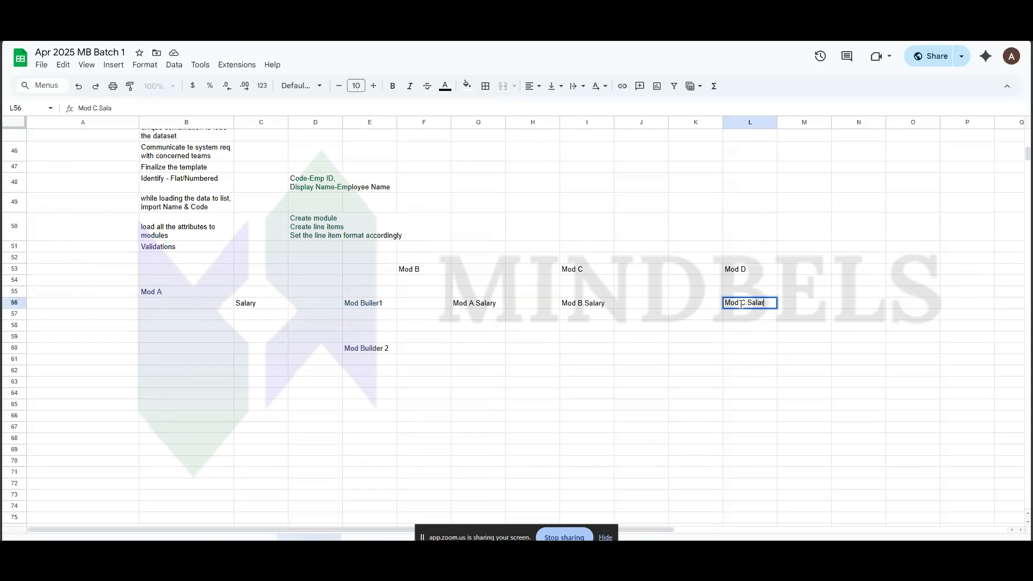
pyautogui.write('y')
pyautogui.press('Return')
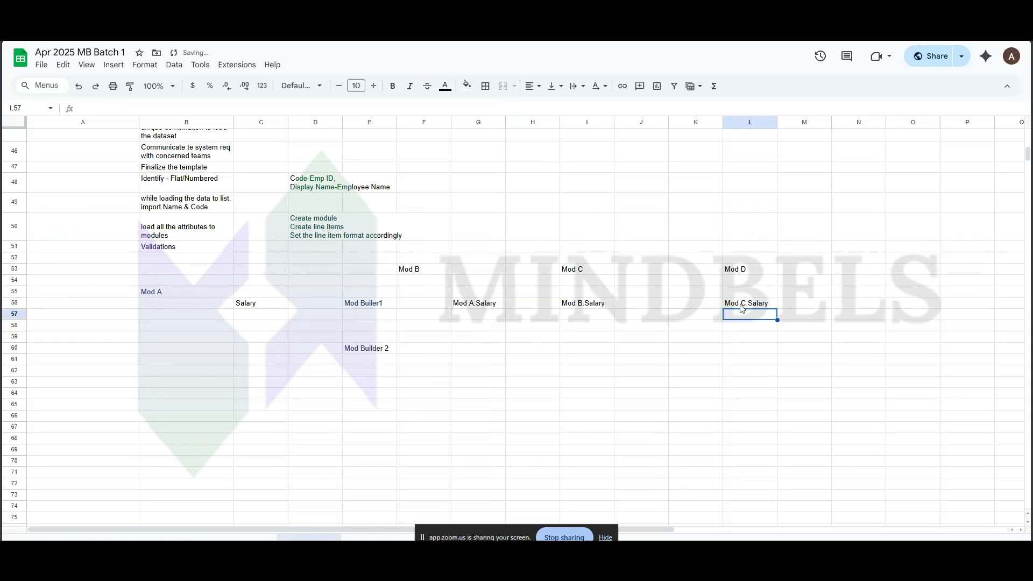
# Trace the first builder's chain of salary references from Mod A through Mod B and Mod C to Mod D.
pyautogui.click(468, 309)
pyautogui.moveTo(635, 278); pyautogui.dragTo(747, 293)
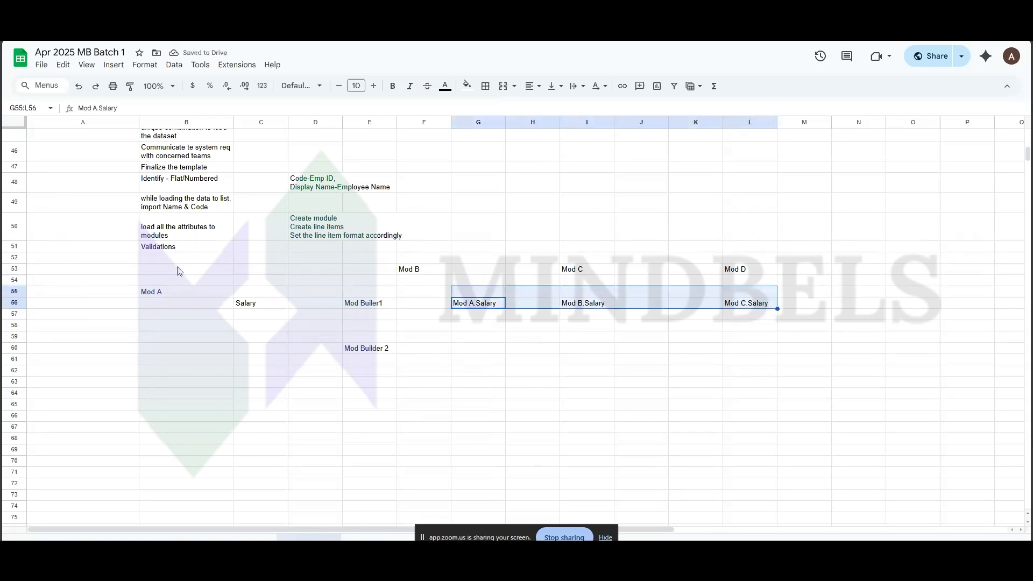
pyautogui.click(160, 293)
pyautogui.click(429, 271)
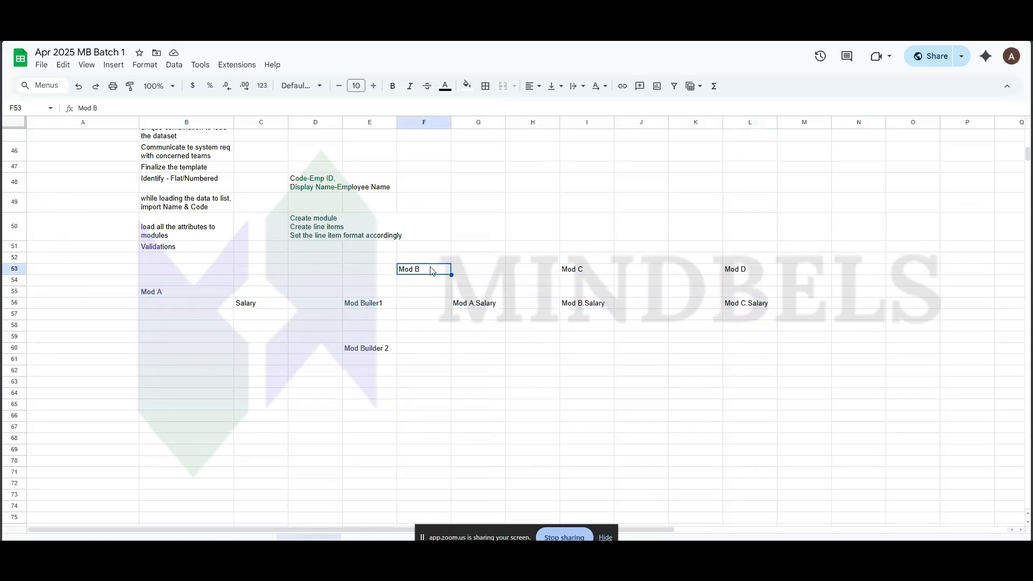
pyautogui.click(586, 272)
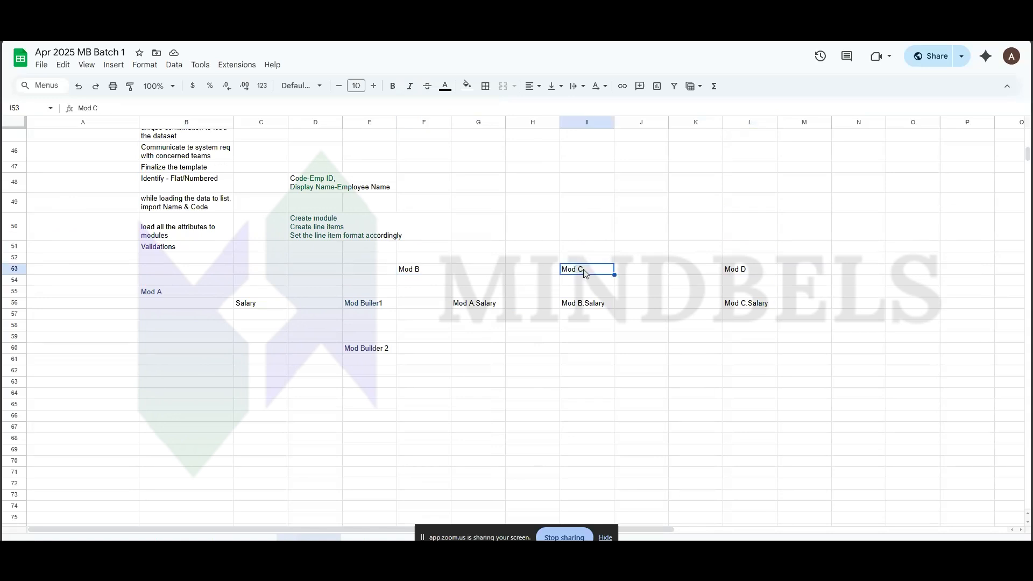
pyautogui.click(748, 276)
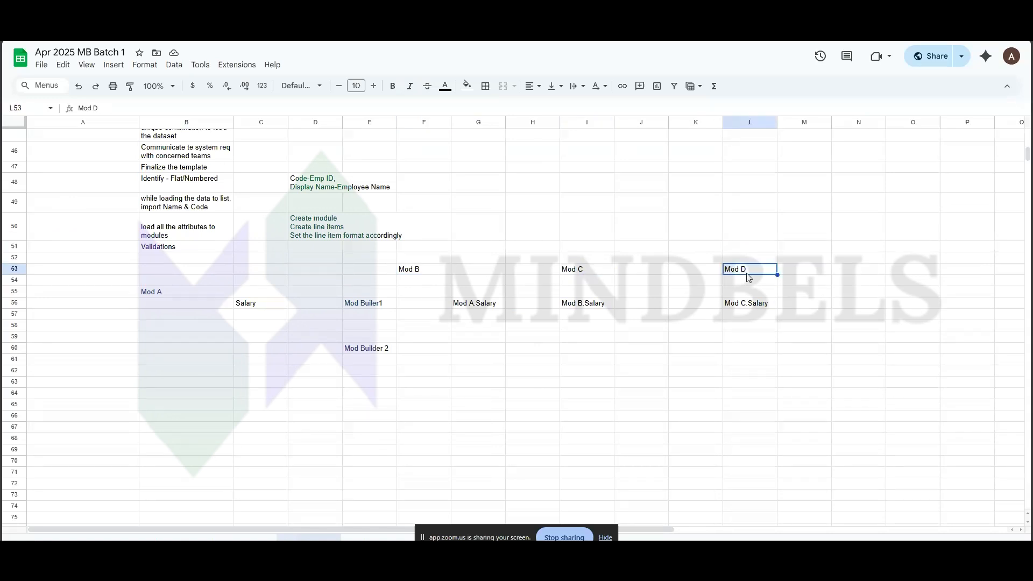
pyautogui.scroll(1, 749, 277)
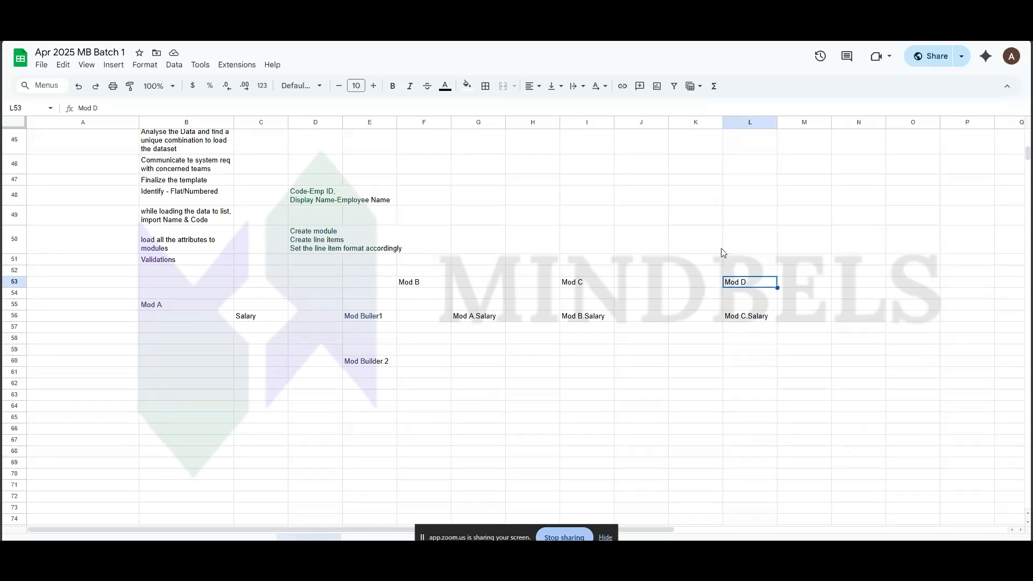
# Enter Mod A.Salary in G60 as the Mod B reference in the Mod Builder 2 row.
pyautogui.click(361, 365)
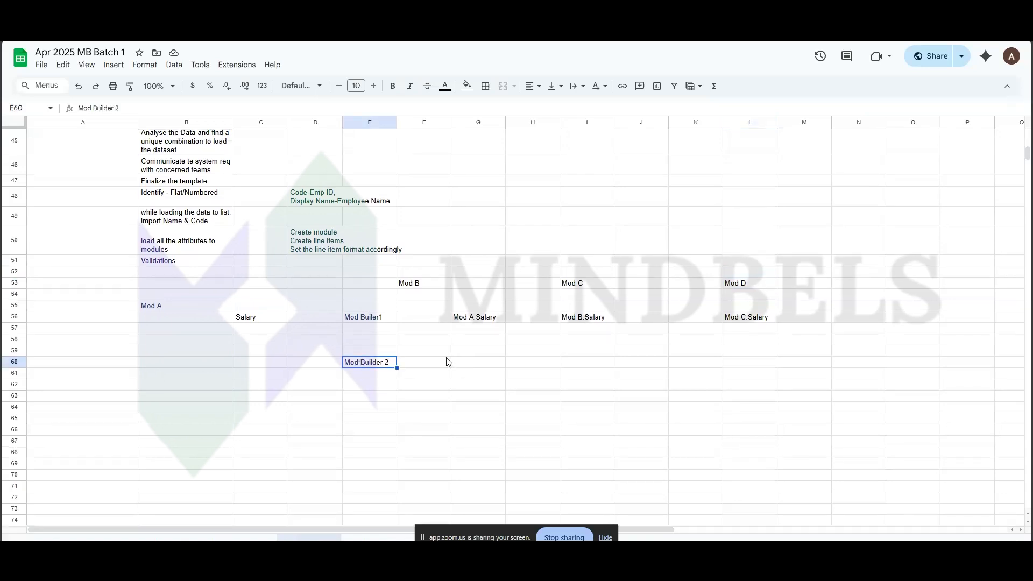
pyautogui.click(470, 365)
pyautogui.write('Mo')
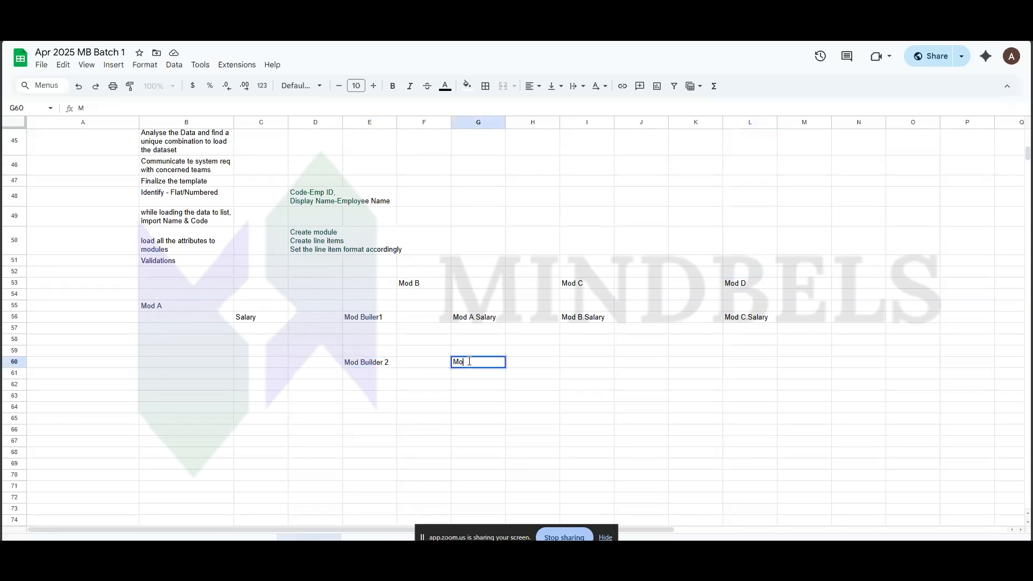
pyautogui.write('d A.Salary')
pyautogui.press('Return')
# Copy the Mod A.Salary entry from G60 into I60 and L60.
pyautogui.click(470, 365)
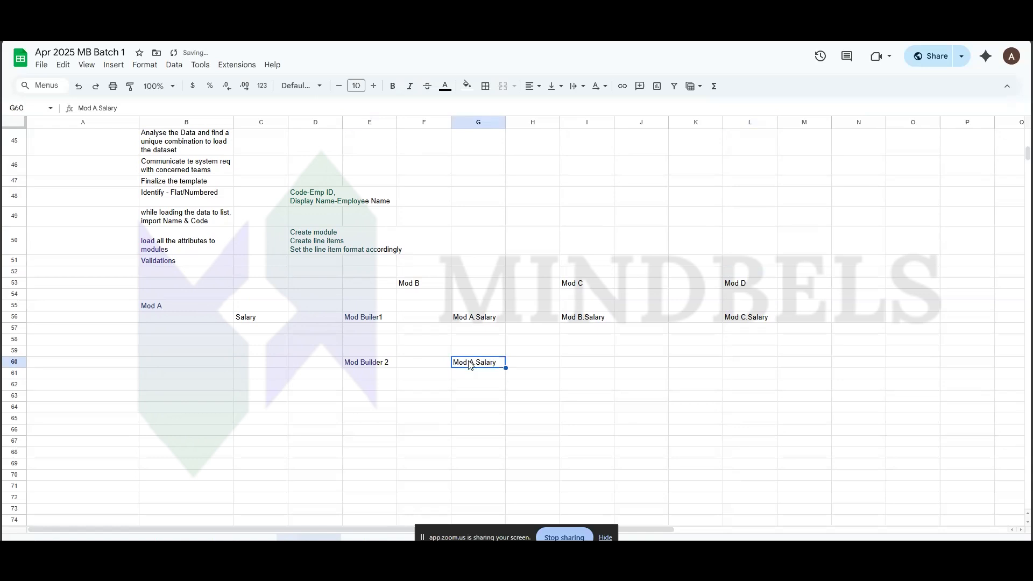
pyautogui.hotkey('ctrl', 'c')
pyautogui.click(583, 360)
pyautogui.hotkey('ctrl', 'v')
pyautogui.click(731, 363)
pyautogui.hotkey('ctrl', 'v')
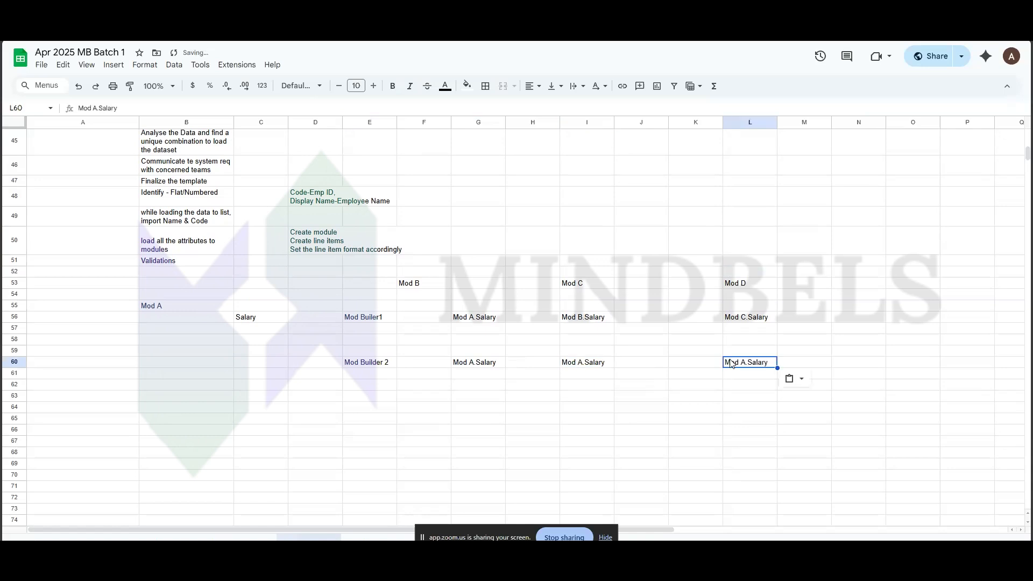
pyautogui.scroll(1, 731, 361)
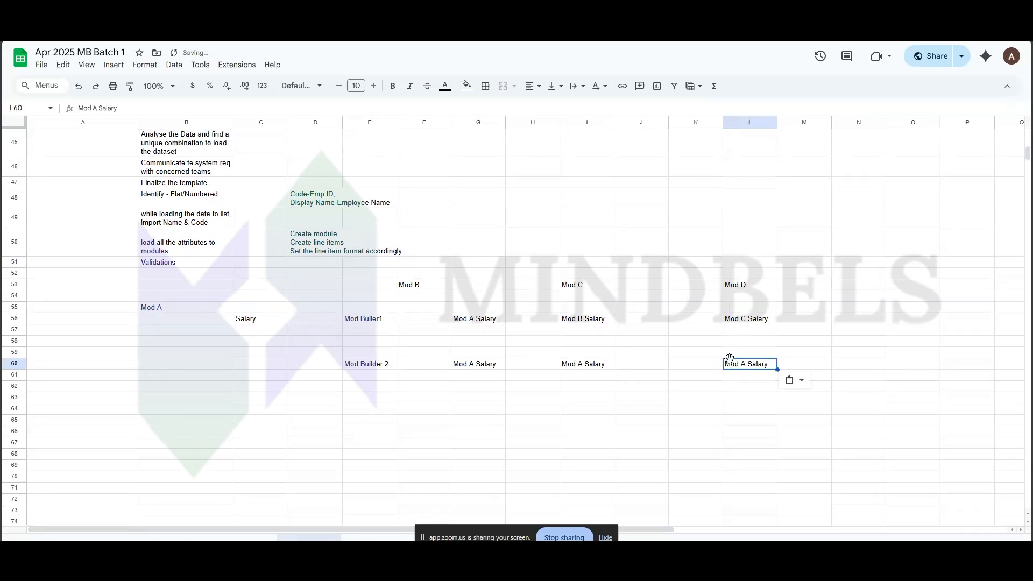
# Mark the Mod Builder 2 row with the note RECOMMEND in N60.
pyautogui.click(810, 365)
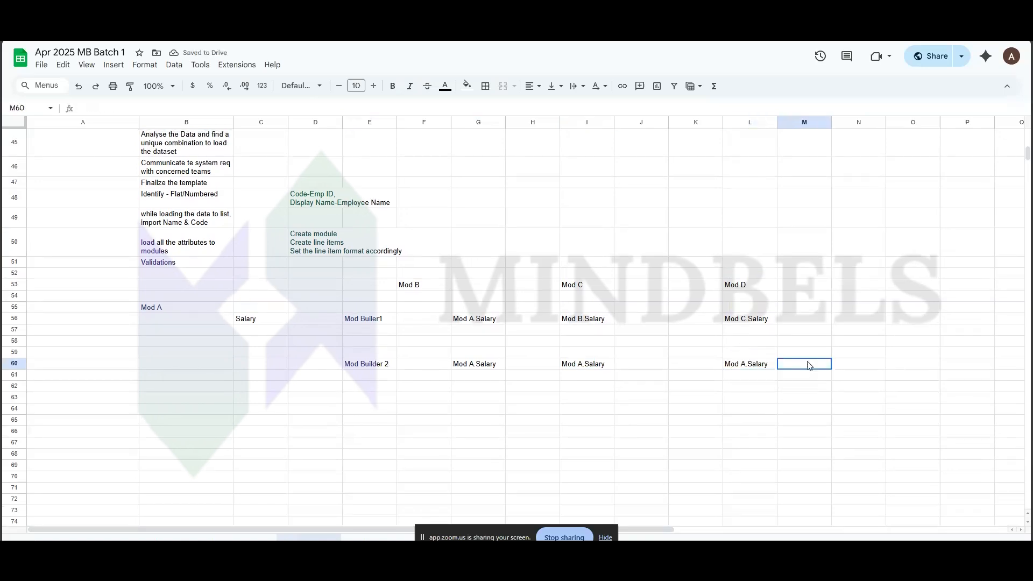
pyautogui.click(859, 363)
pyautogui.write('RECOM')
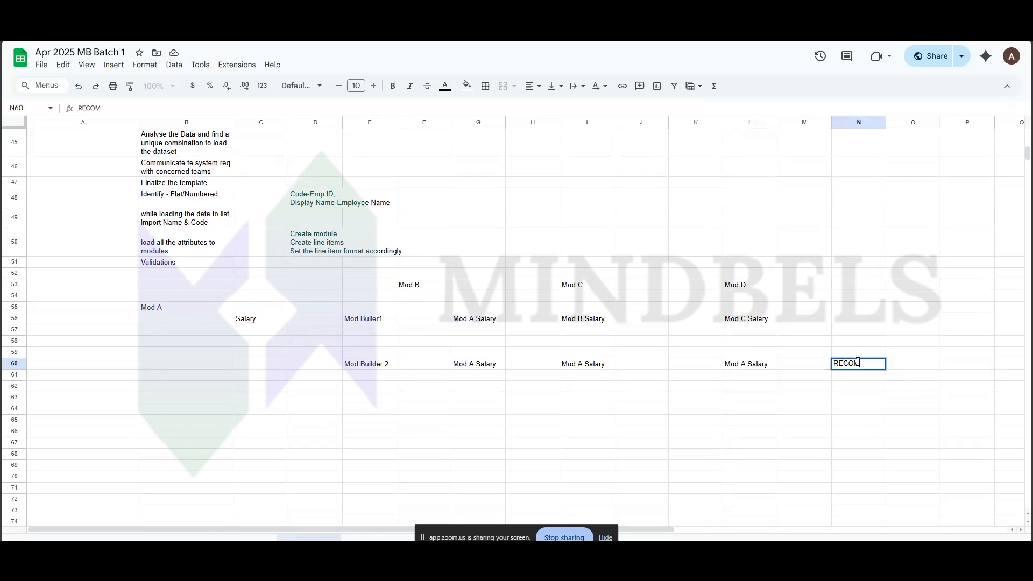
pyautogui.write('MEND')
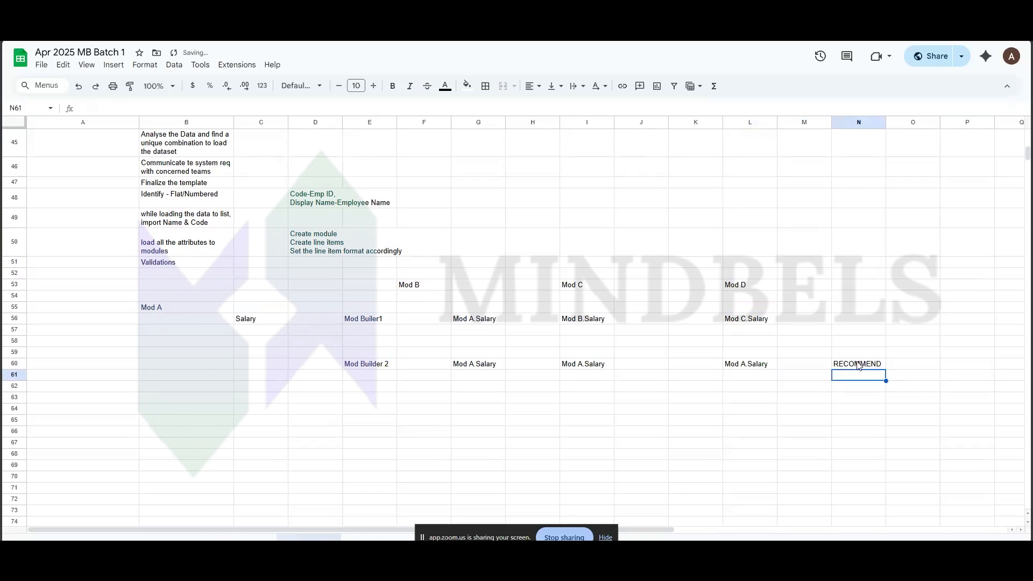
# Mark the first builder's row with the note Does NOT Recommend in N56.
pyautogui.click(859, 322)
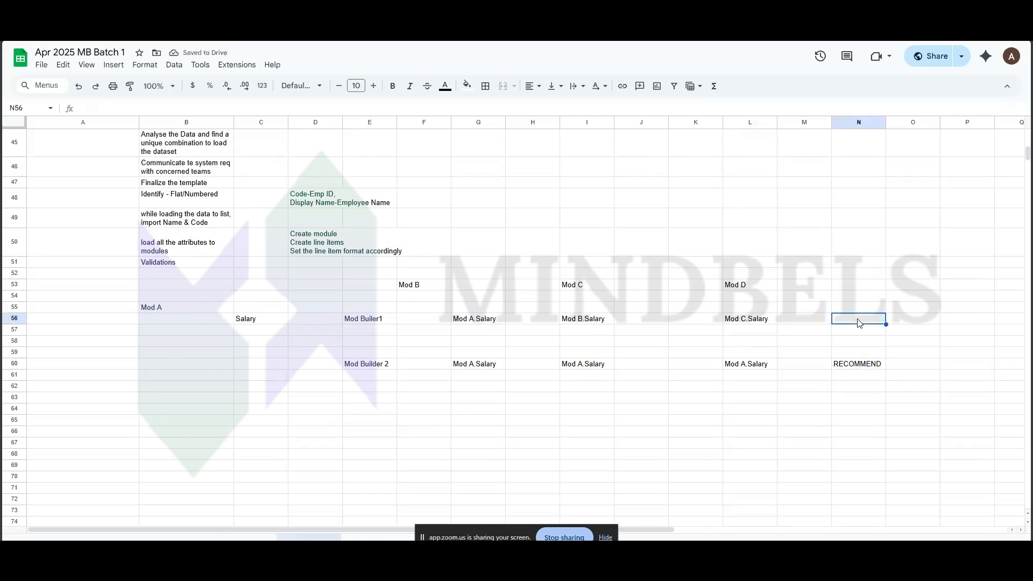
pyautogui.write('Does NOT Re')
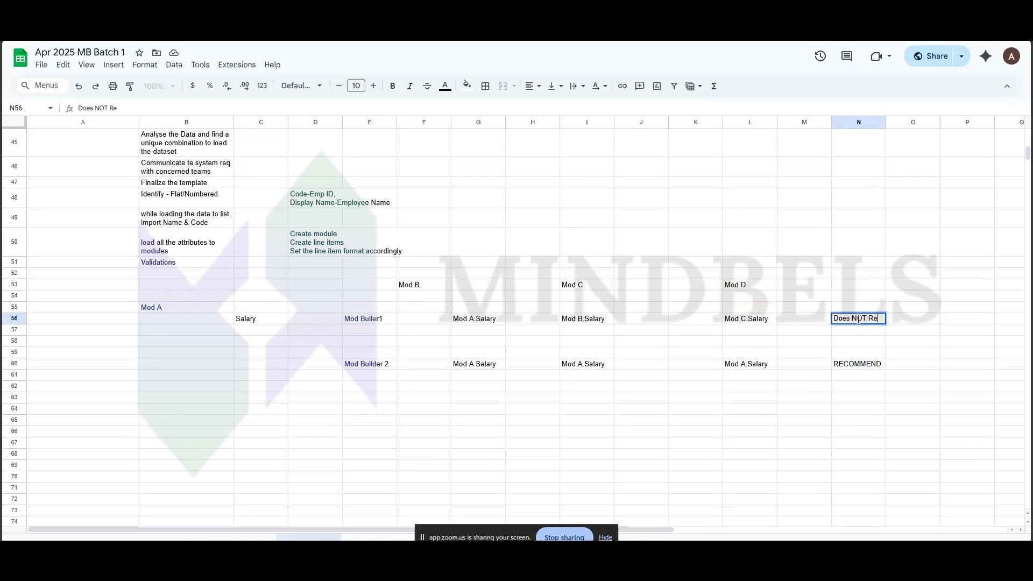
pyautogui.write('comment')
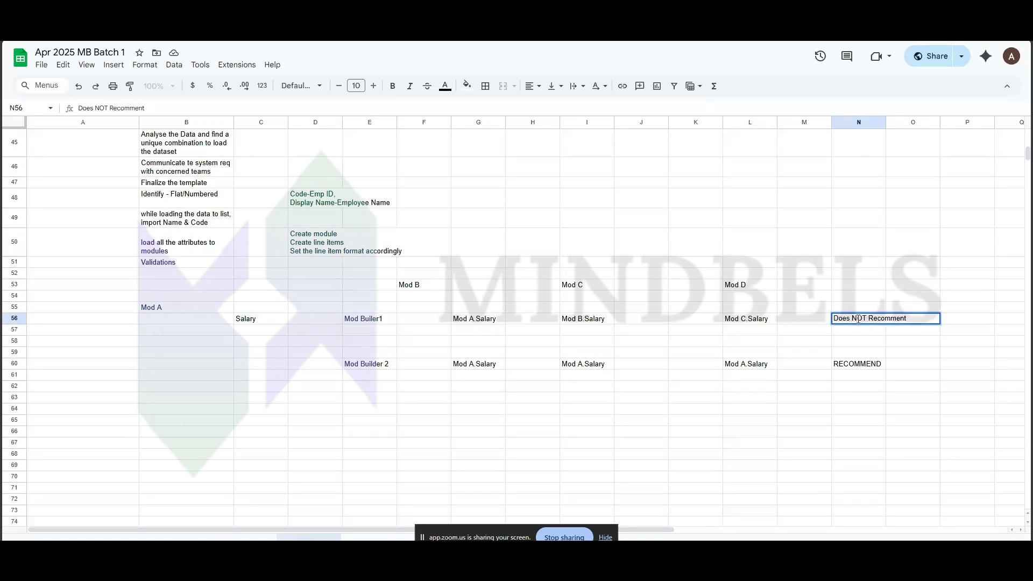
pyautogui.press('Return')
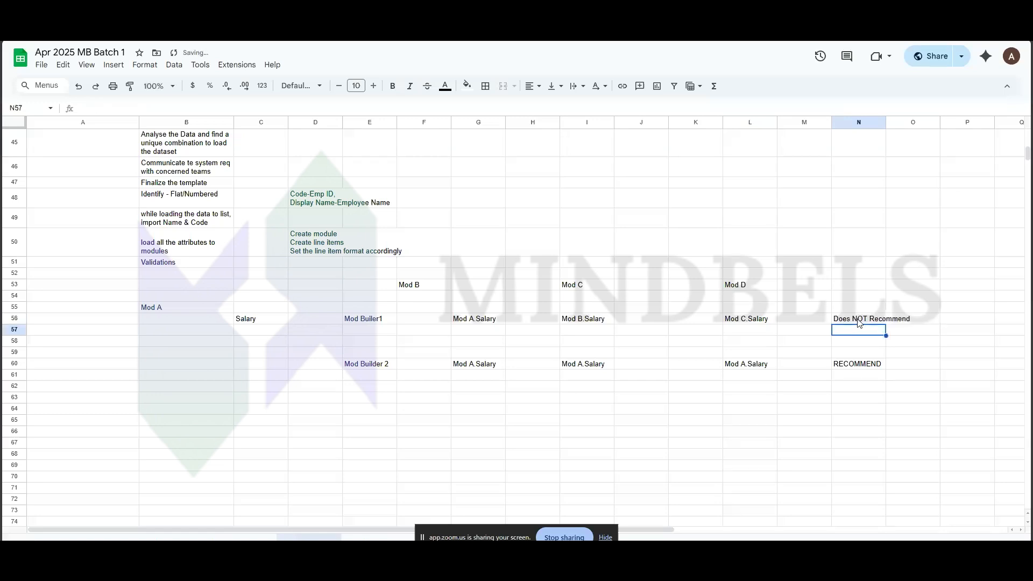
# Trace the first builder's salary references backwards from Mod D through Mod C and Mod B to the source Mod A.
pyautogui.click(241, 288)
pyautogui.moveTo(498, 305); pyautogui.dragTo(896, 329)
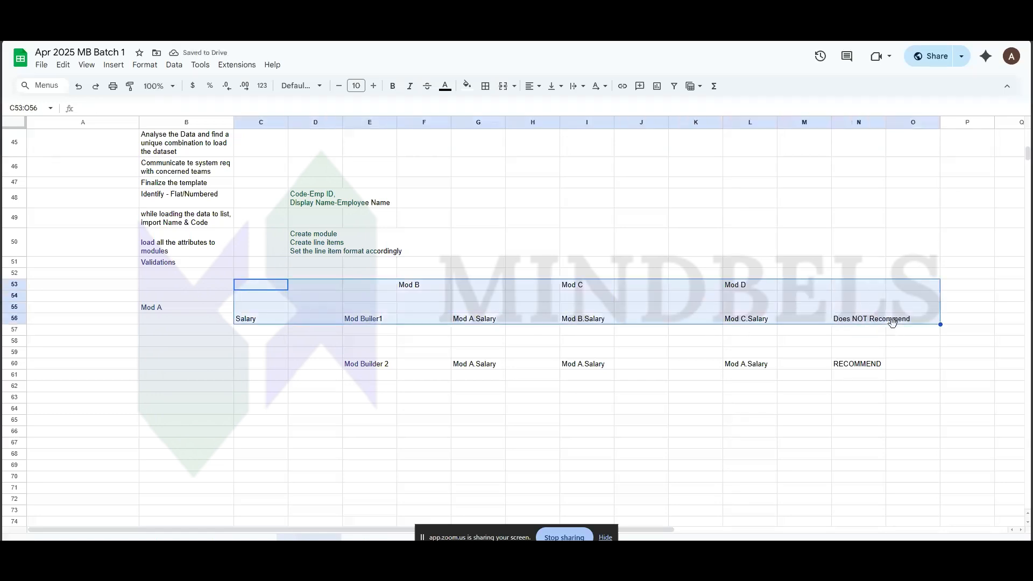
pyautogui.click(902, 322)
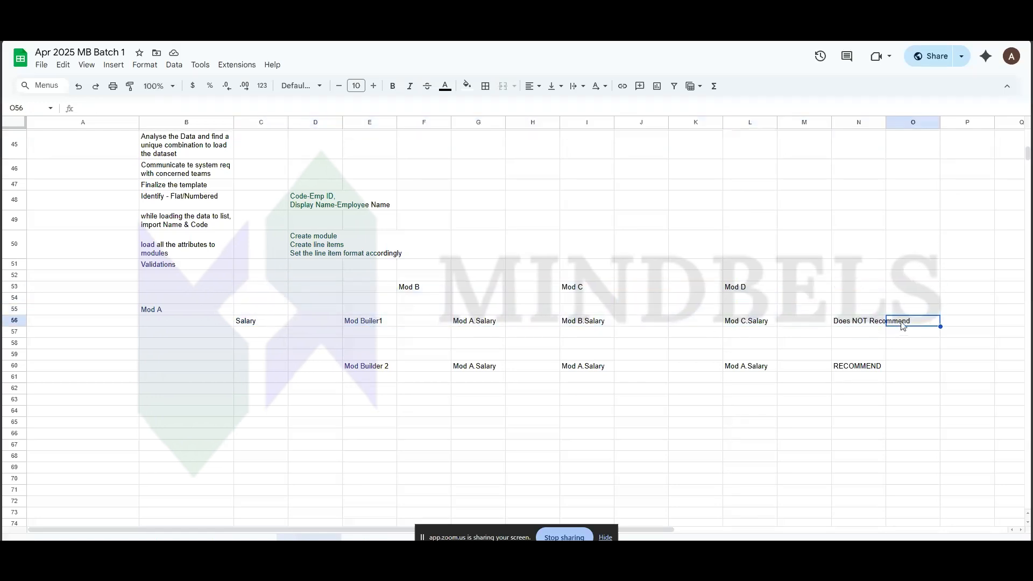
pyautogui.scroll(-1, 904, 326)
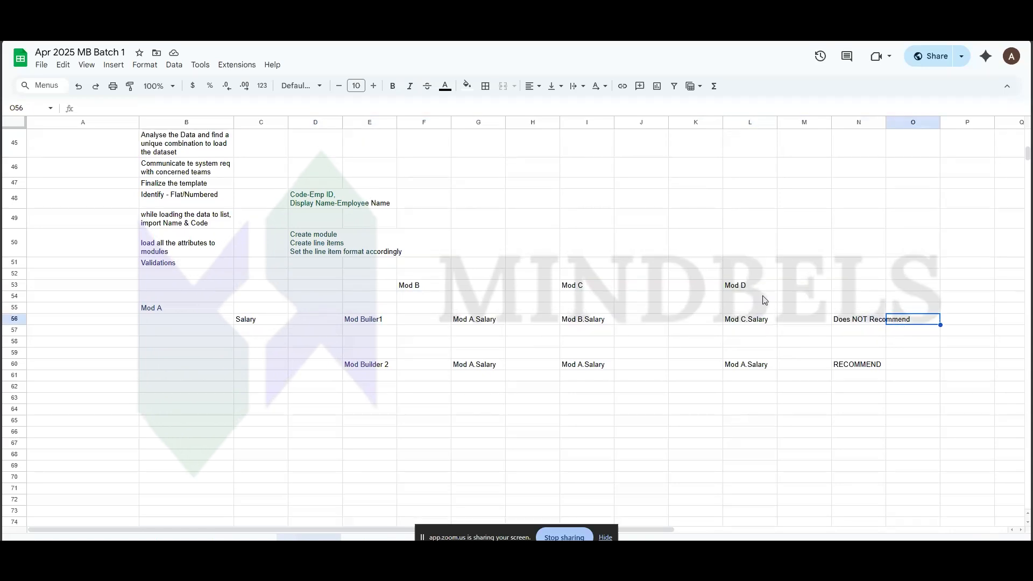
pyautogui.moveTo(737, 256); pyautogui.dragTo(745, 321)
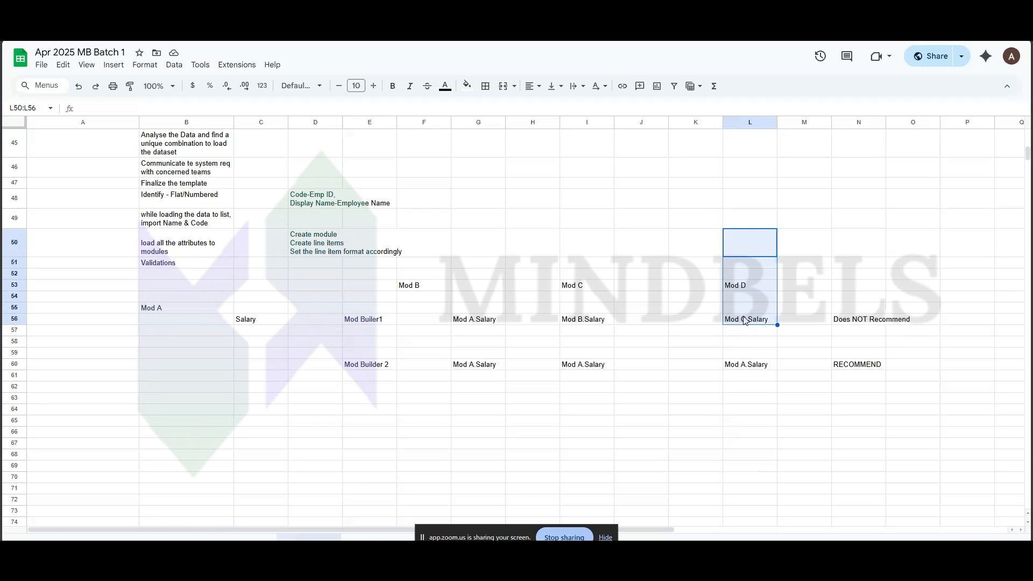
pyautogui.moveTo(589, 279); pyautogui.dragTo(590, 324)
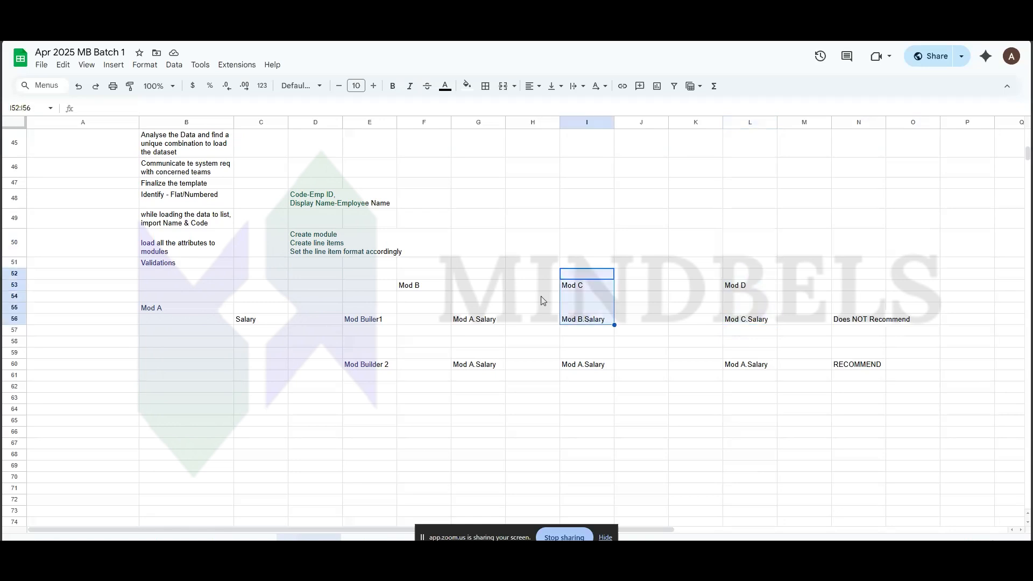
pyautogui.moveTo(428, 274); pyautogui.dragTo(429, 324)
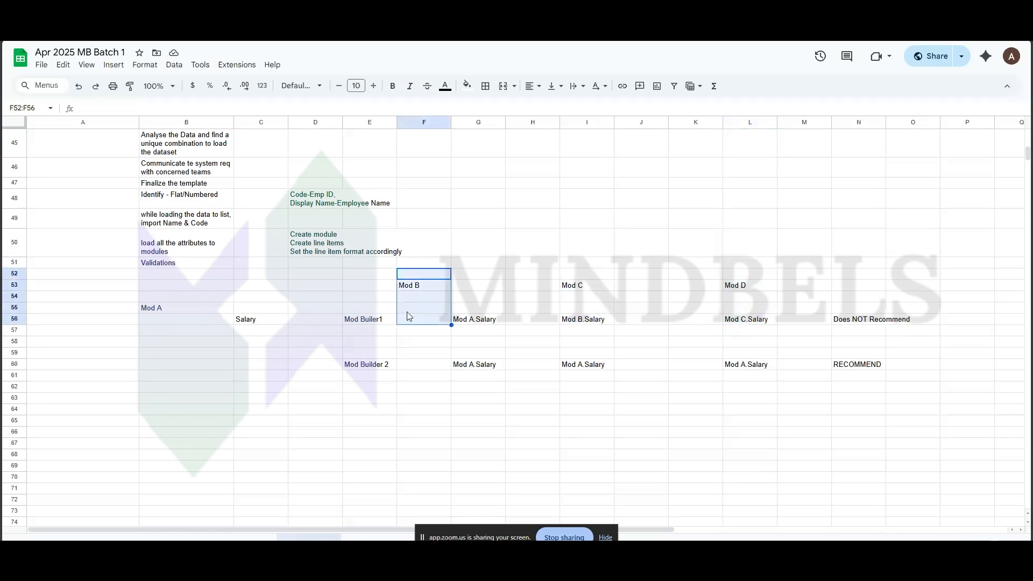
pyautogui.click(246, 311)
pyautogui.click(184, 311)
pyautogui.moveTo(184, 311); pyautogui.dragTo(260, 333)
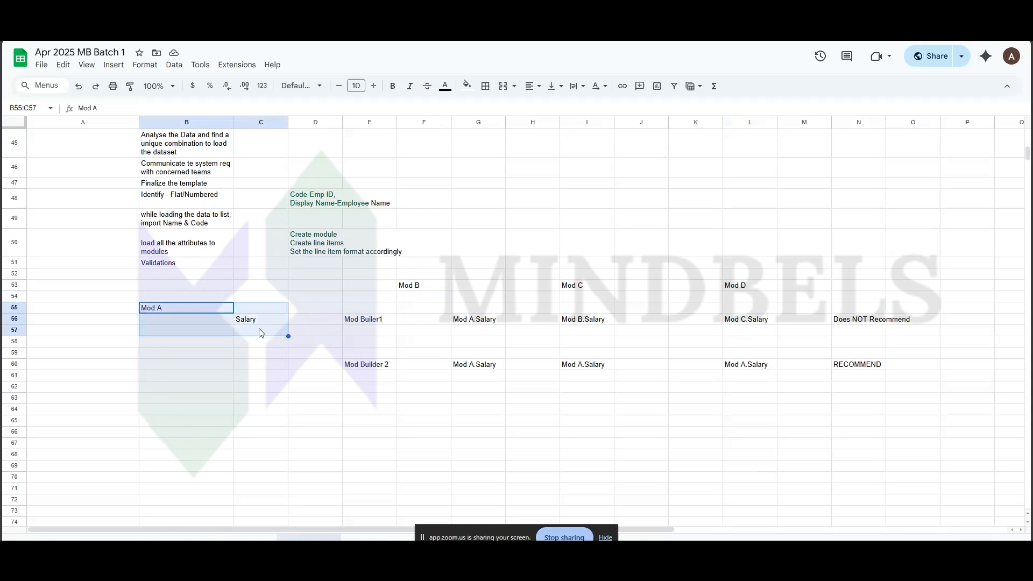
# Compare the Mod Builder 2 row's direct references to Mod A with the first builder's chained salary references.
pyautogui.moveTo(370, 356); pyautogui.dragTo(841, 403)
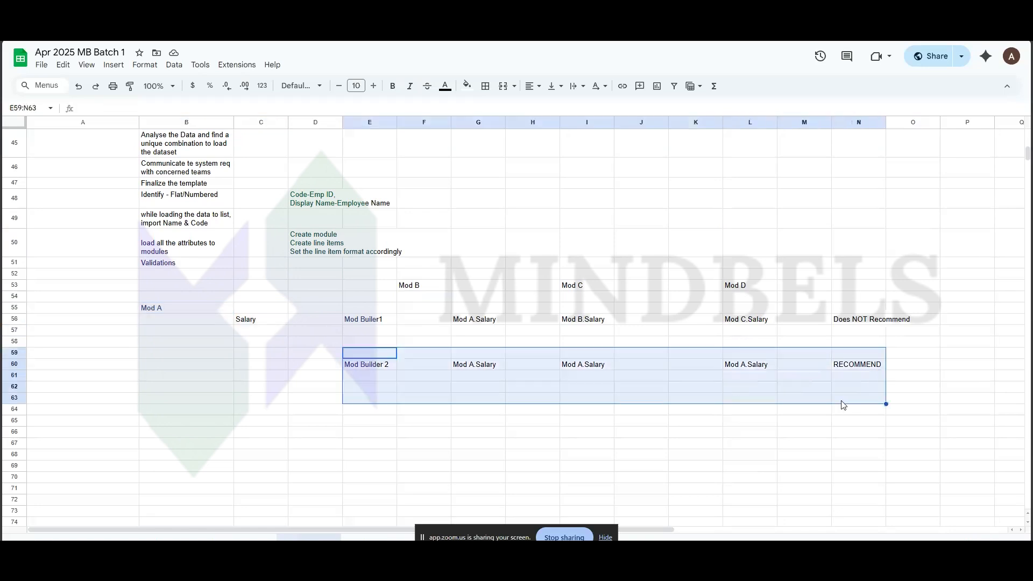
pyautogui.moveTo(746, 274); pyautogui.dragTo(752, 384)
pyautogui.click(751, 367)
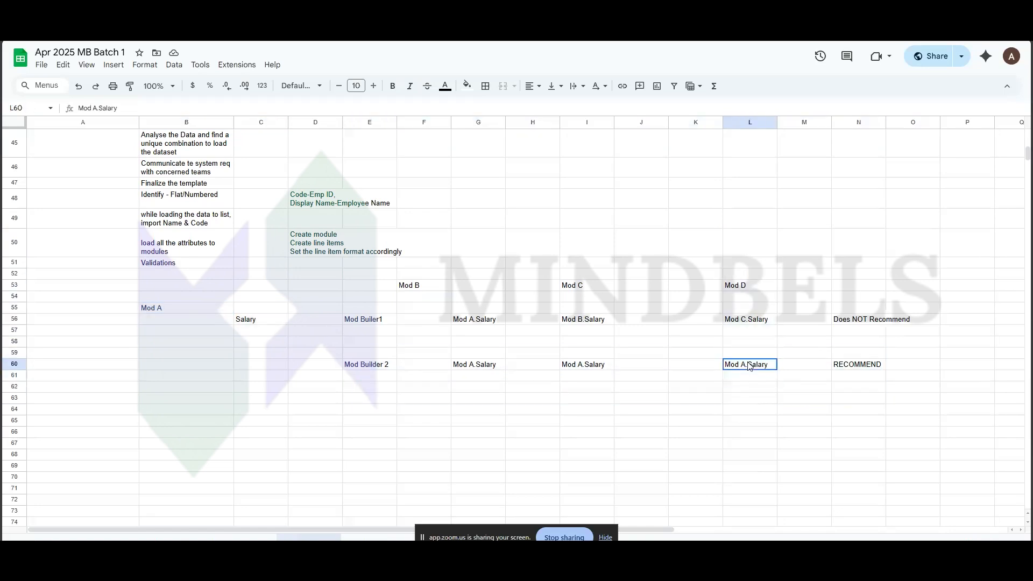
pyautogui.moveTo(159, 295); pyautogui.dragTo(263, 337)
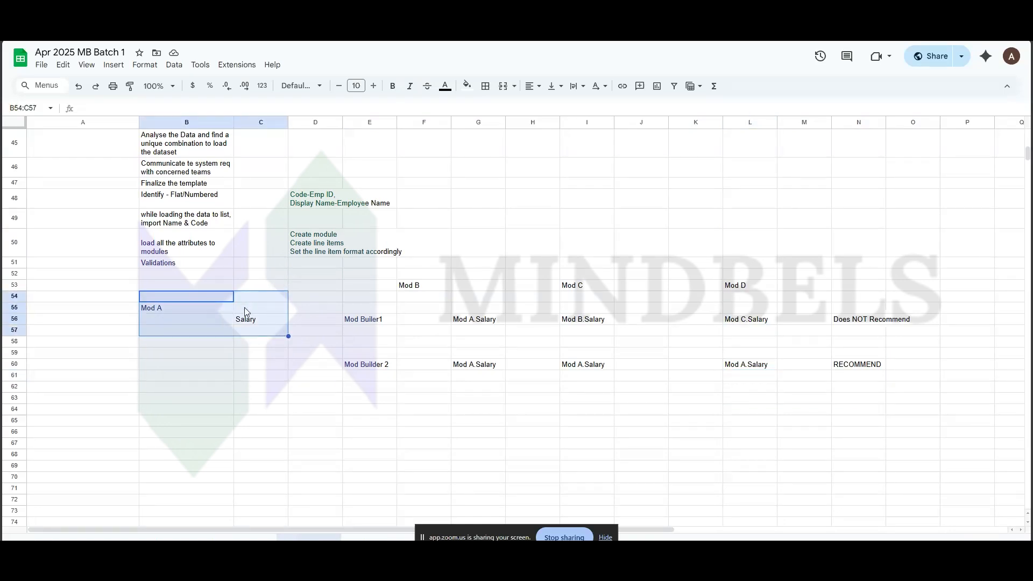
pyautogui.moveTo(354, 365); pyautogui.dragTo(867, 366)
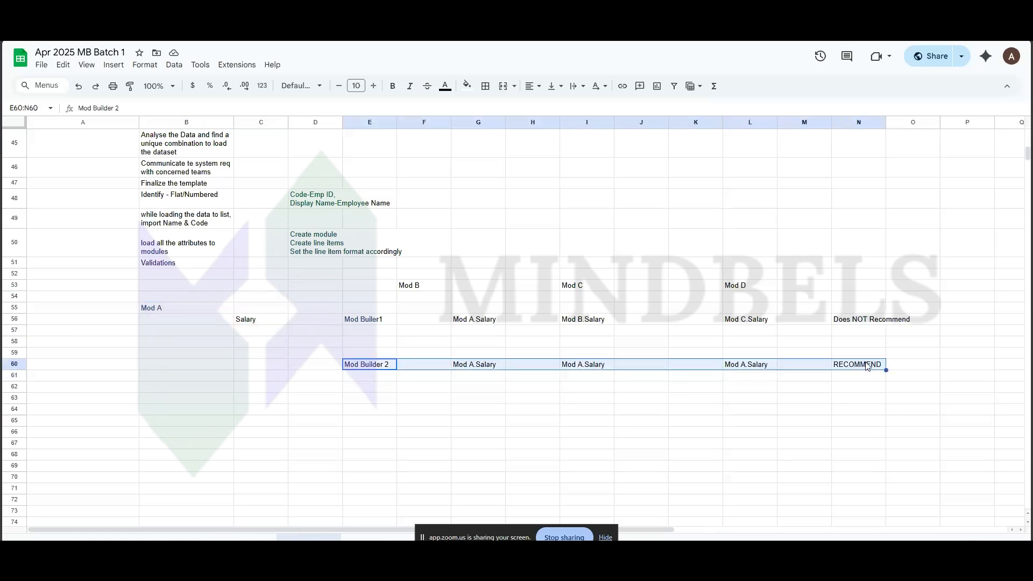
pyautogui.moveTo(740, 365); pyautogui.dragTo(484, 369)
pyautogui.click(596, 322)
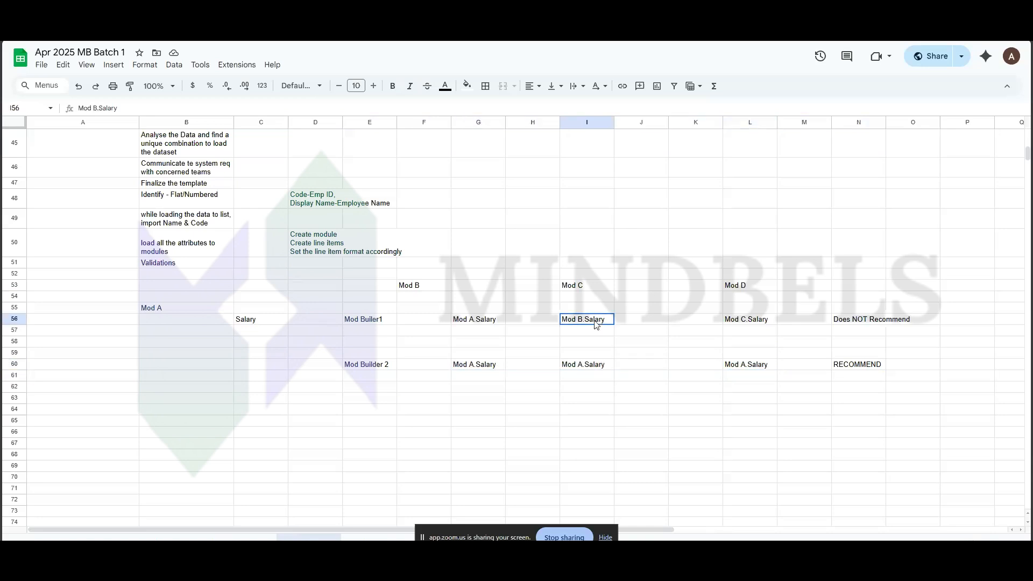
pyautogui.click(476, 321)
pyautogui.scroll(1, 468, 325)
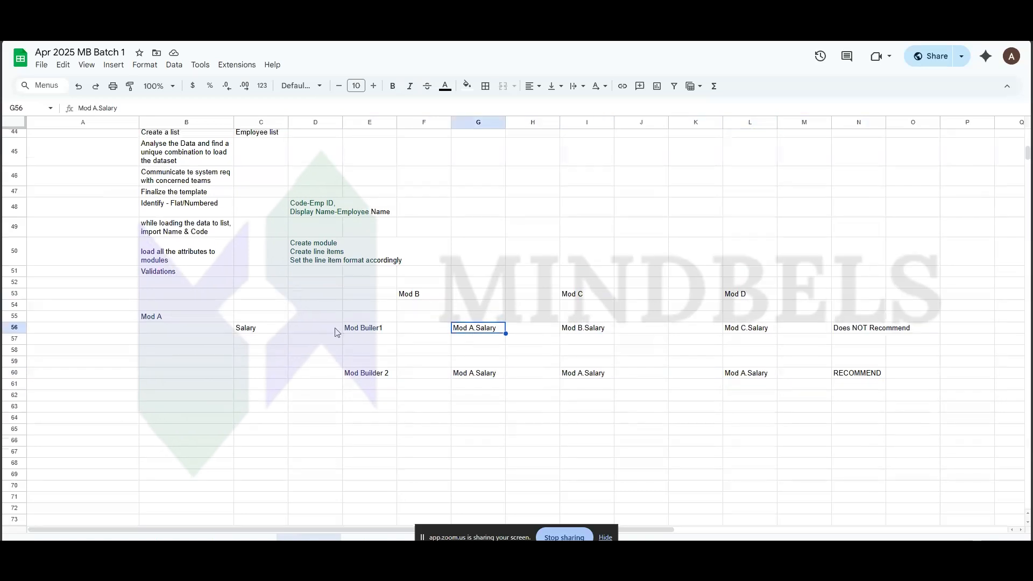
# Follow the Mod Builder 2 row from the Mod A source across its salary references to Mod D.
pyautogui.moveTo(168, 320); pyautogui.dragTo(372, 375)
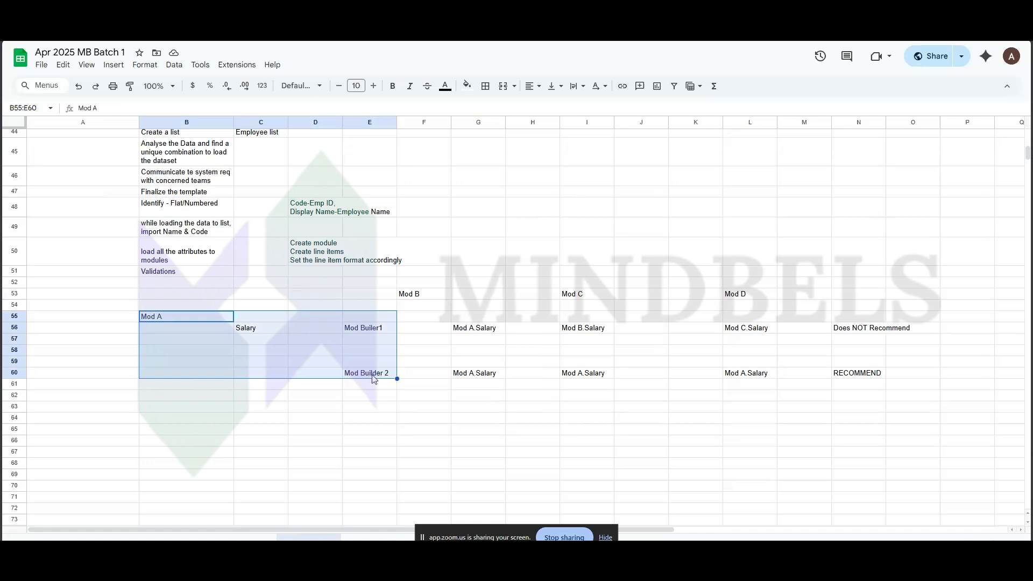
pyautogui.click(372, 375)
pyautogui.moveTo(137, 271); pyautogui.dragTo(261, 375)
pyautogui.click(367, 376)
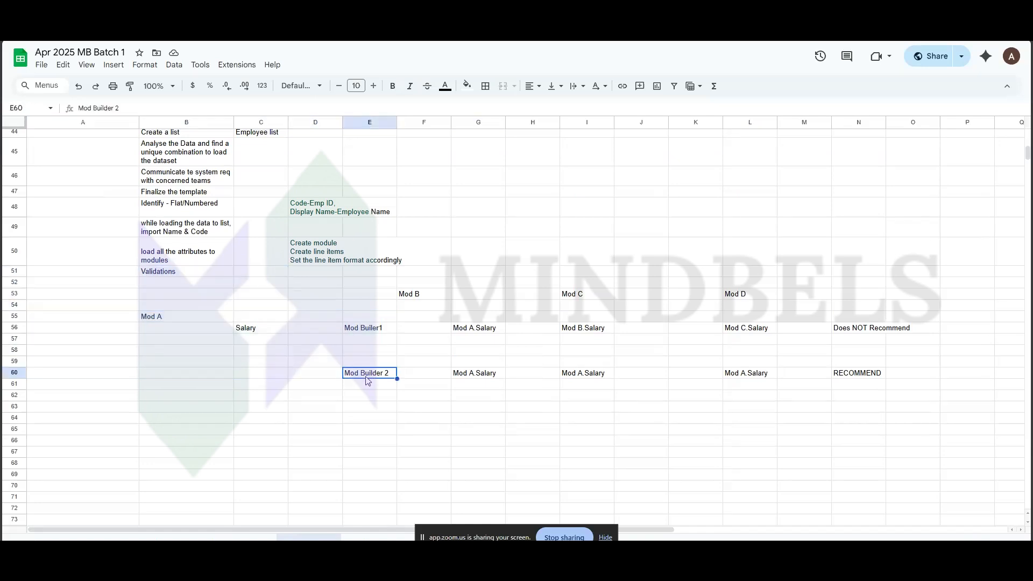
pyautogui.click(504, 375)
pyautogui.click(606, 385)
pyautogui.click(686, 373)
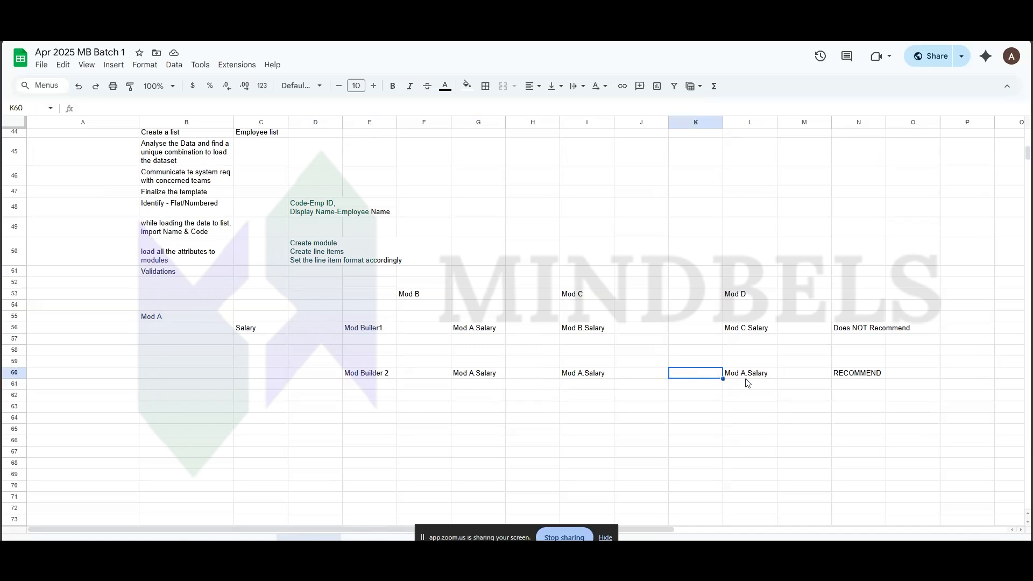
pyautogui.click(745, 378)
pyautogui.scroll(1, 747, 383)
pyautogui.scroll(1, 747, 383)
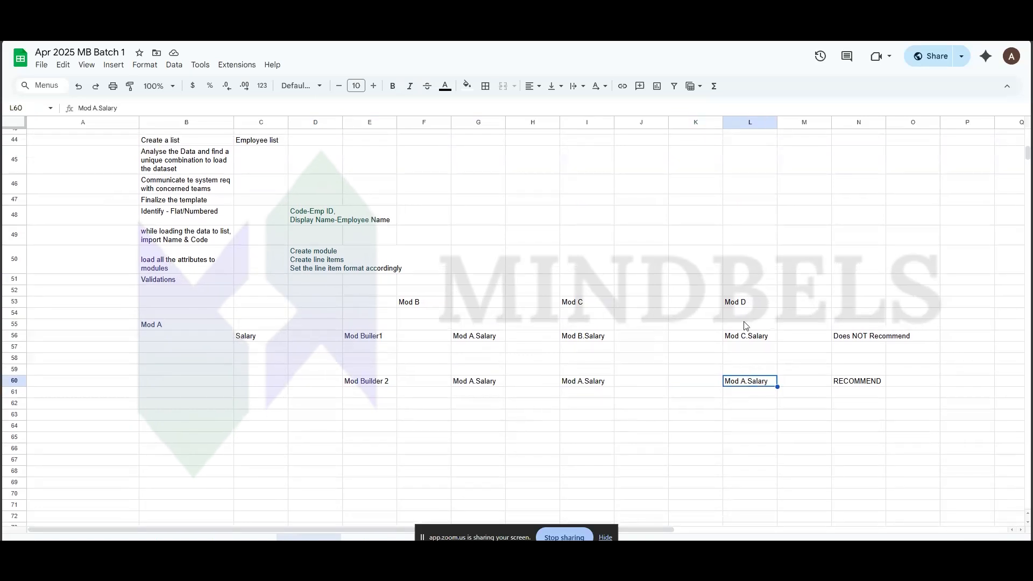
# Examine the first builder's references in G56, I56 and L56 against the Mod B, Mod C and Mod D headings.
pyautogui.click(461, 339)
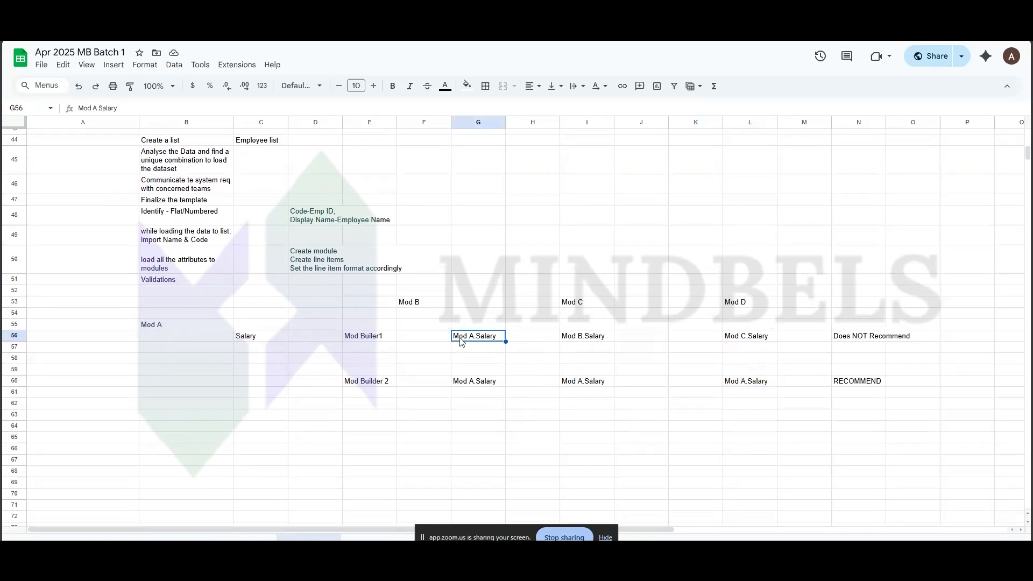
pyautogui.doubleClick(455, 336)
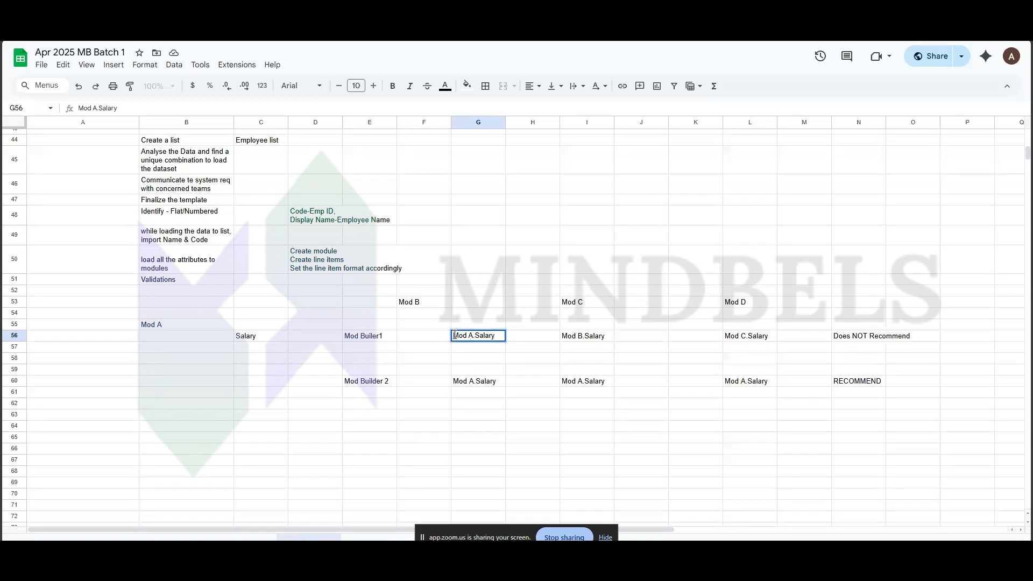
pyautogui.click(594, 340)
pyautogui.doubleClick(595, 339)
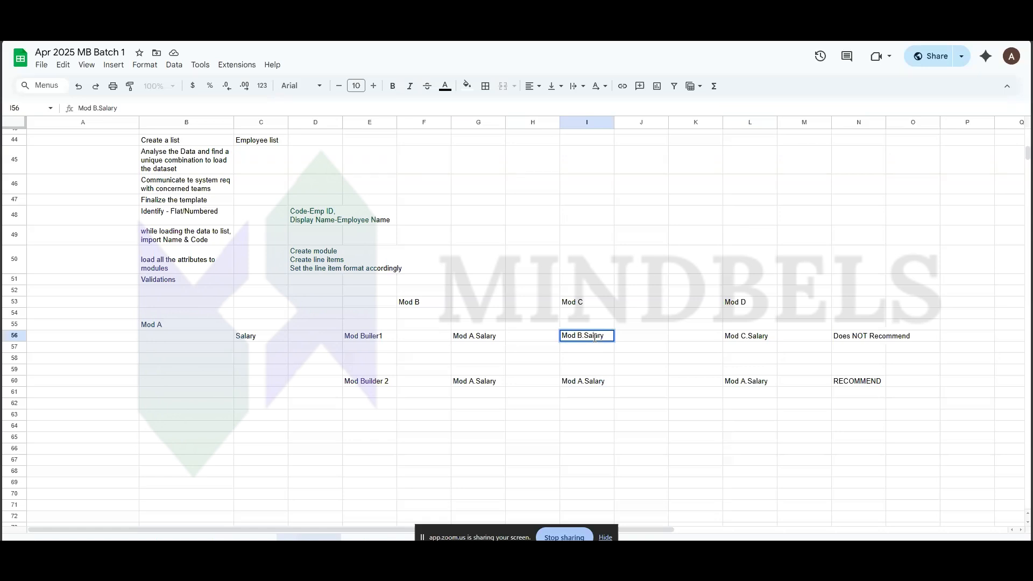
pyautogui.moveTo(764, 322); pyautogui.dragTo(766, 343)
pyautogui.click(766, 341)
pyautogui.scroll(1, 765, 343)
pyautogui.click(756, 282)
pyautogui.moveTo(756, 294); pyautogui.dragTo(582, 305)
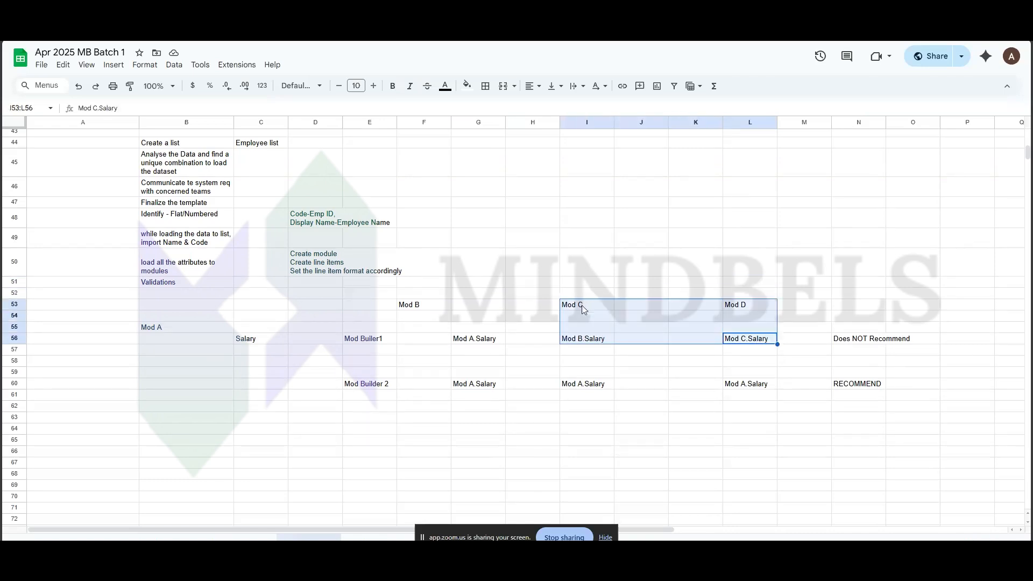
pyautogui.click(582, 305)
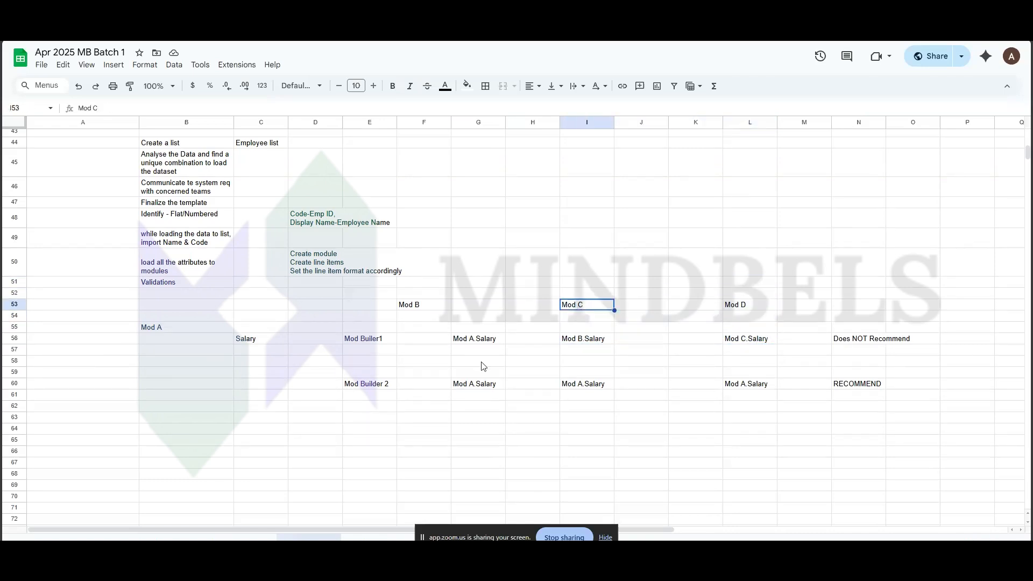
pyautogui.moveTo(569, 336); pyautogui.dragTo(576, 308)
pyautogui.moveTo(416, 305); pyautogui.dragTo(478, 338)
pyautogui.click(478, 338)
# Move the Mod Builder 2 row from E60:N60 to row 57, directly beneath the first builder's row.
pyautogui.moveTo(382, 385); pyautogui.dragTo(848, 388)
pyautogui.hotkey('ctrl', 'c')
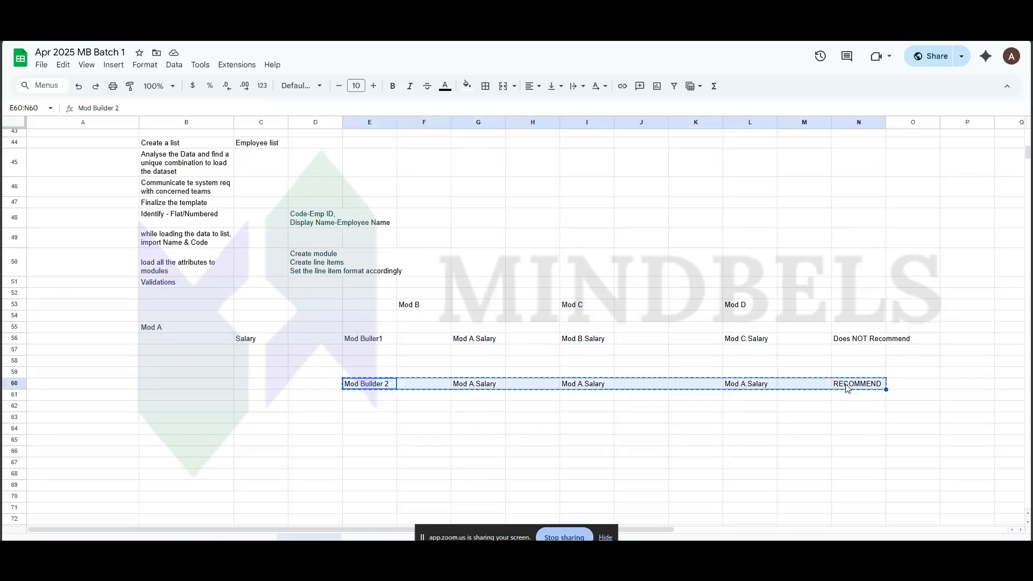
pyautogui.click(368, 352)
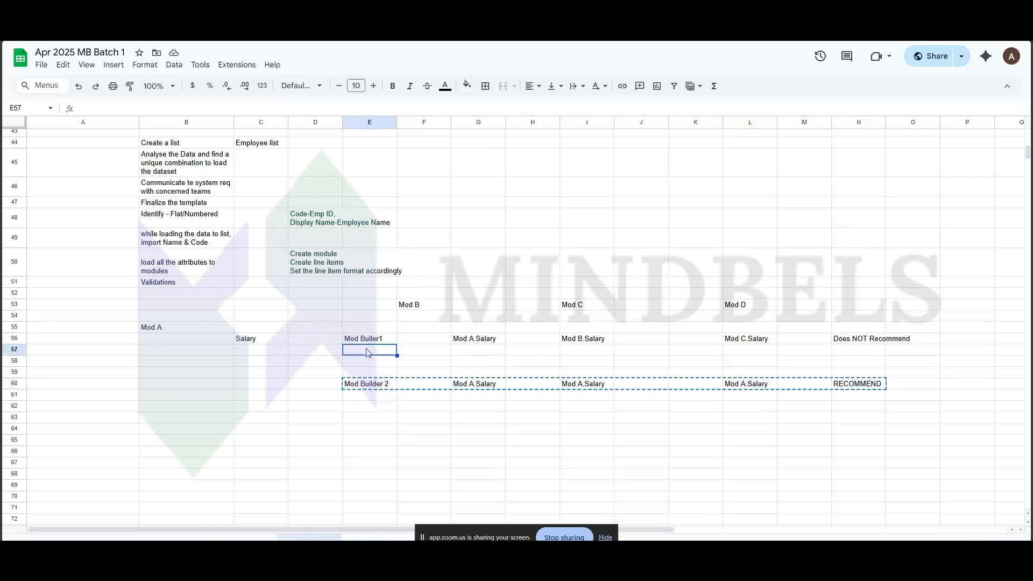
pyautogui.hotkey('ctrl', 'v')
pyautogui.click(543, 395)
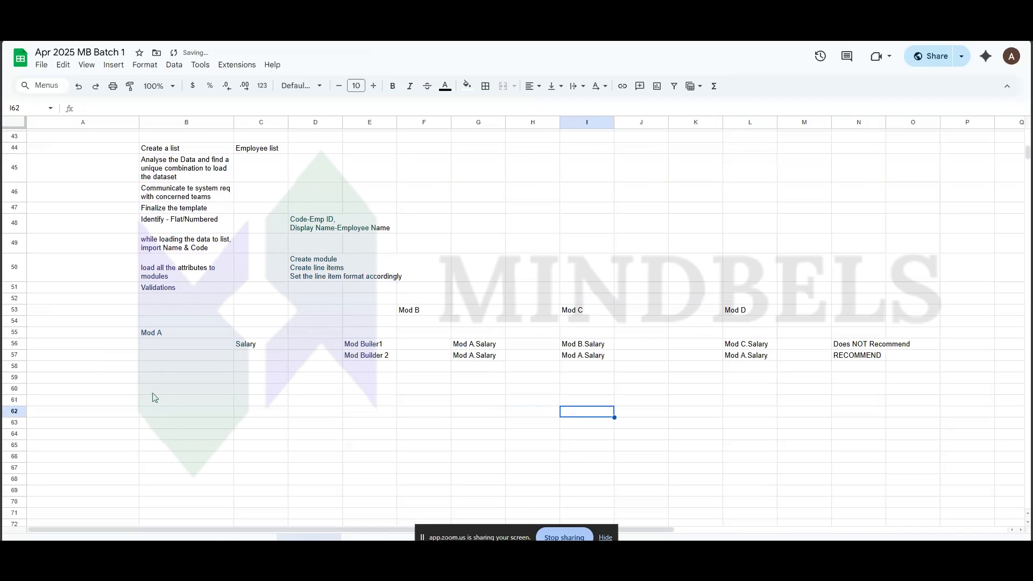
# Enter the note AVOID DAISY CHAINING in B61 below the module comparison.
pyautogui.click(179, 402)
pyautogui.write('AVOID')
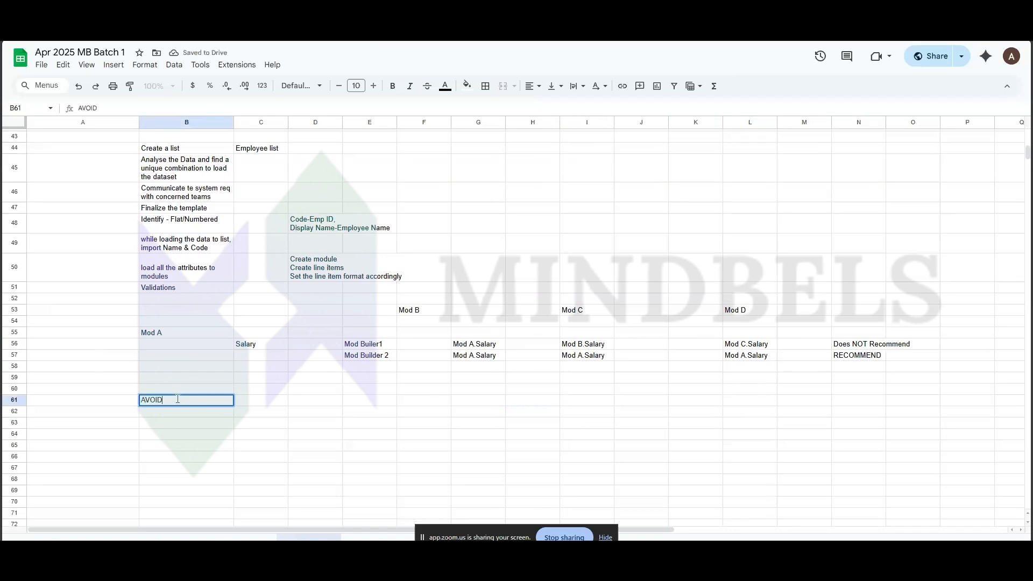
pyautogui.write(' DAISY CHAINING')
pyautogui.press('Return')
pyautogui.click(210, 402)
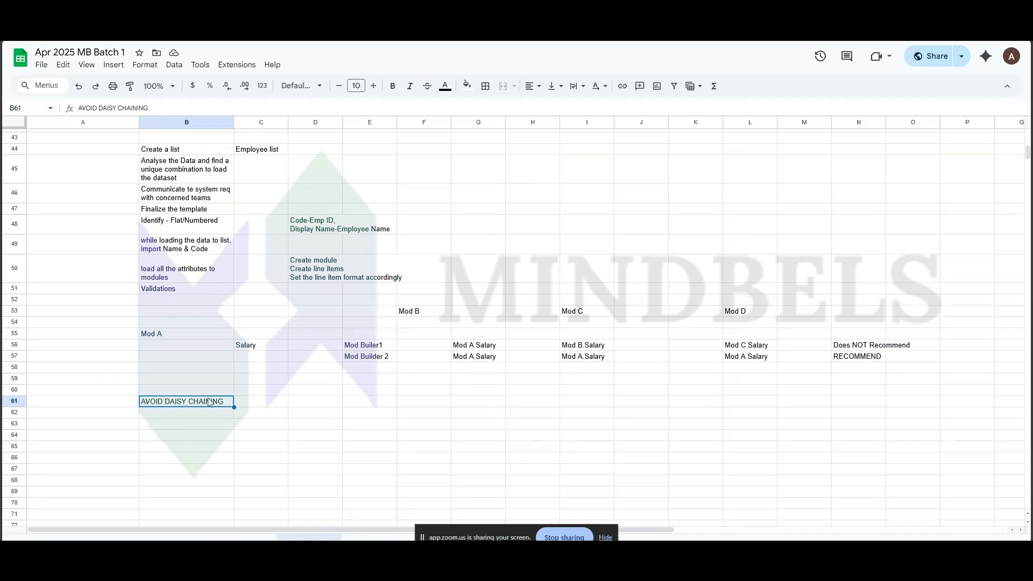
# Review the relocated Mod Builder 2 row and its recommendation note.
pyautogui.moveTo(413, 371); pyautogui.dragTo(665, 356)
pyautogui.click(666, 356)
pyautogui.scroll(1, 665, 356)
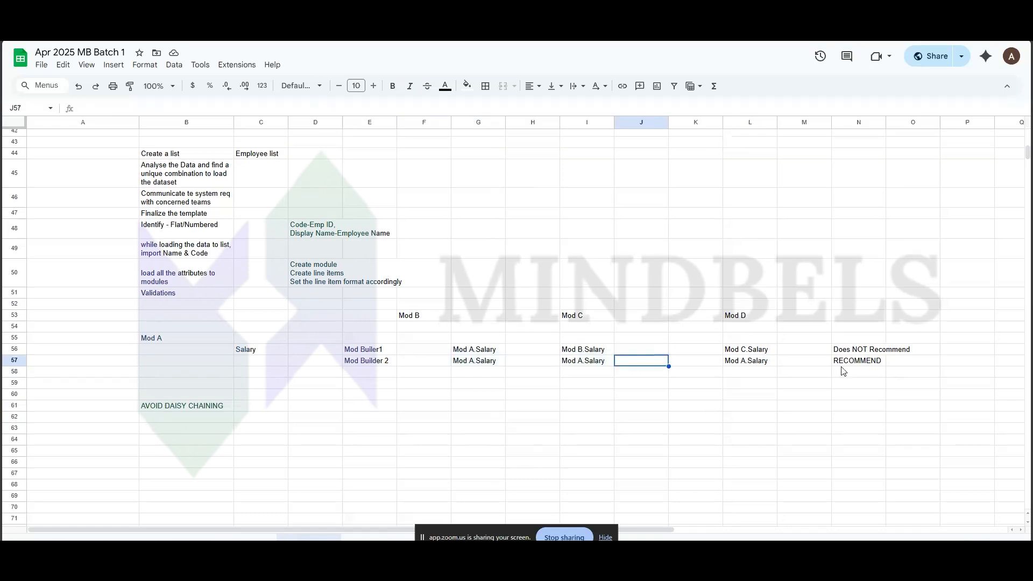
pyautogui.click(858, 361)
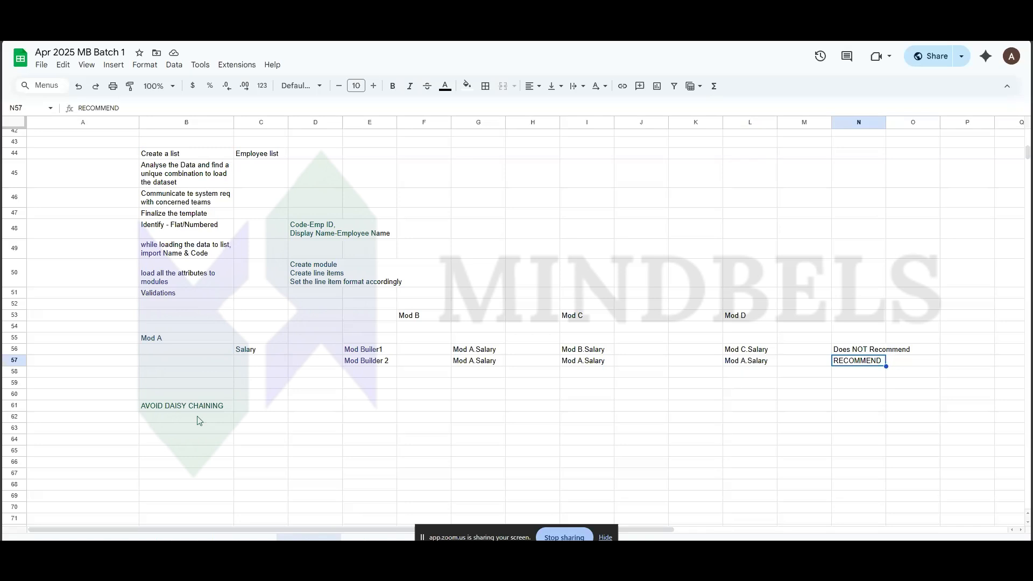
pyautogui.click(297, 364)
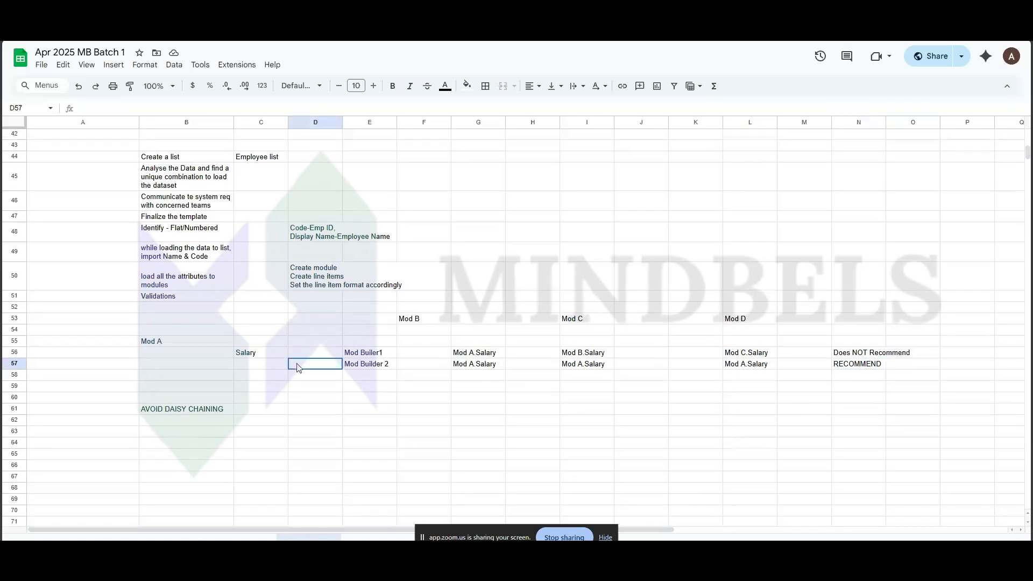
pyautogui.scroll(1, 299, 368)
pyautogui.scroll(1, 298, 367)
pyautogui.click(299, 368)
pyautogui.scroll(1, 298, 368)
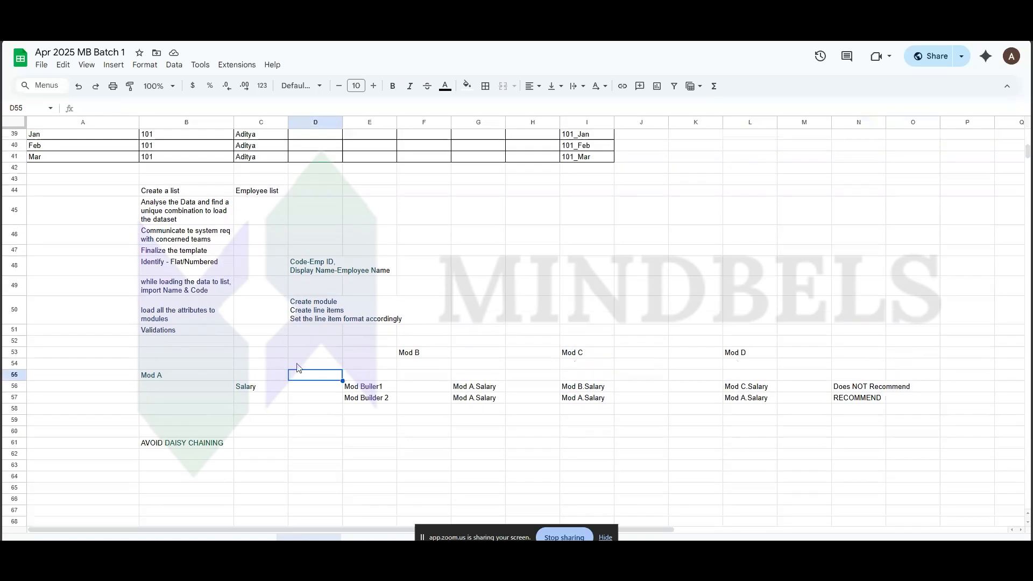
# Check the topic status list, and review the day-wise topic log through the Daisy Chain entry for Day 3.
pyautogui.click(298, 365)
pyautogui.scroll(1, 297, 365)
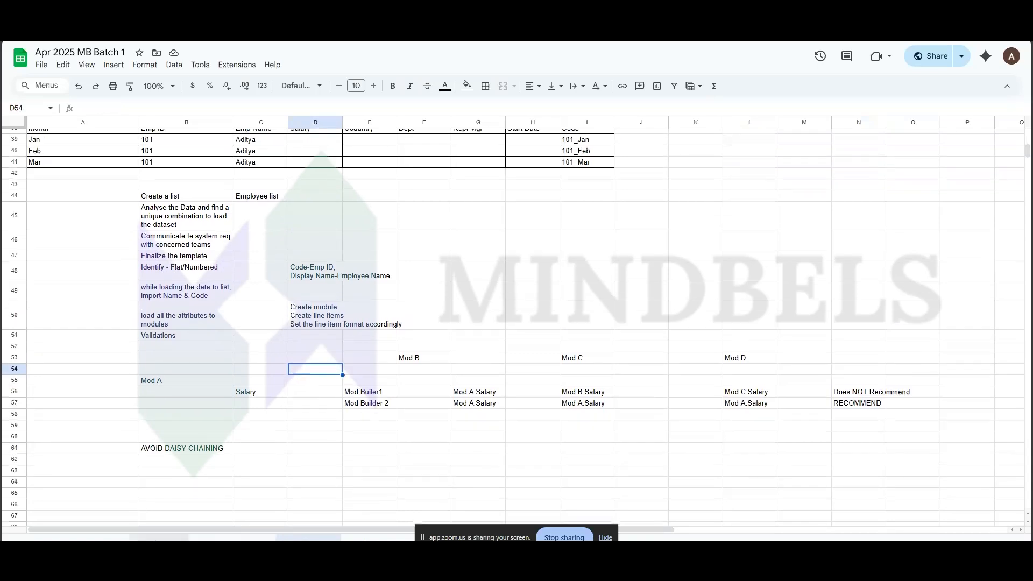
pyautogui.click(101, 541)
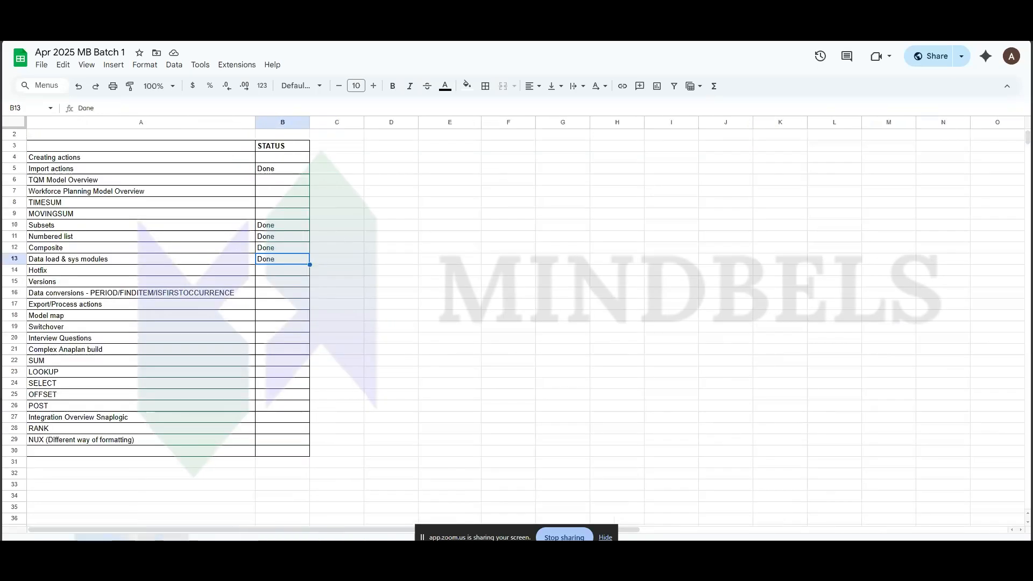
pyautogui.click(169, 540)
pyautogui.click(345, 228)
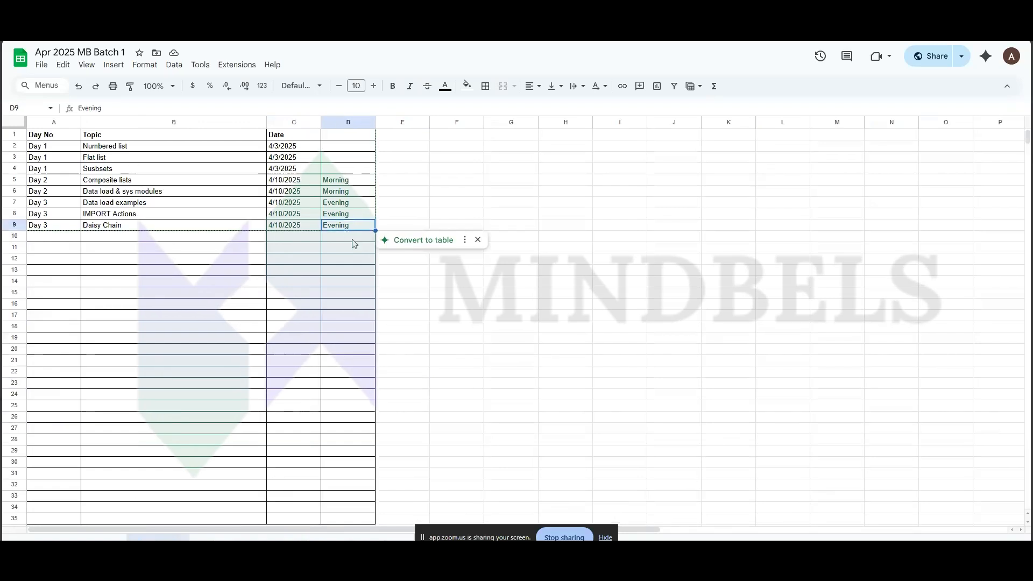
pyautogui.click(429, 295)
pyautogui.click(458, 306)
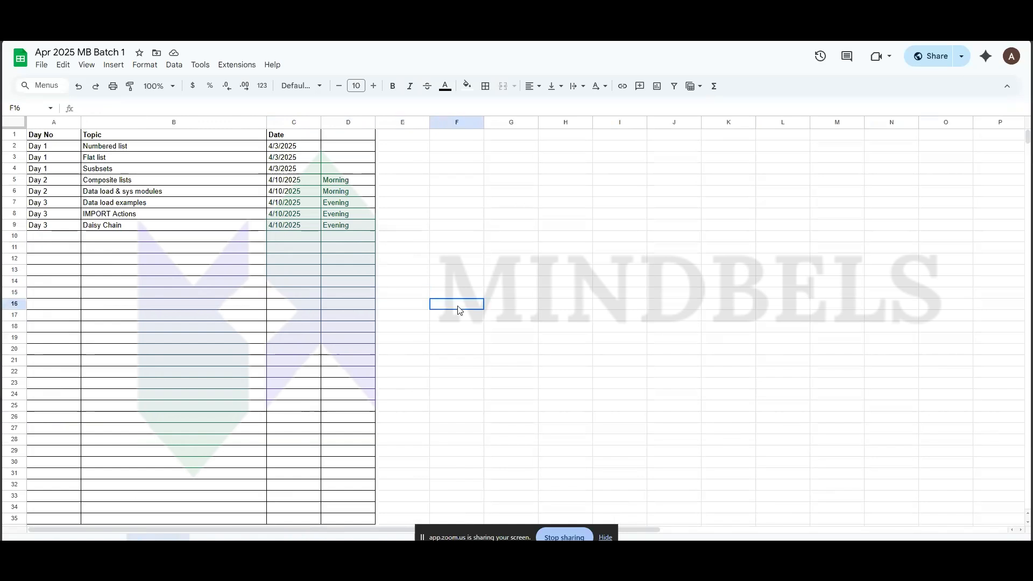
pyautogui.click(477, 327)
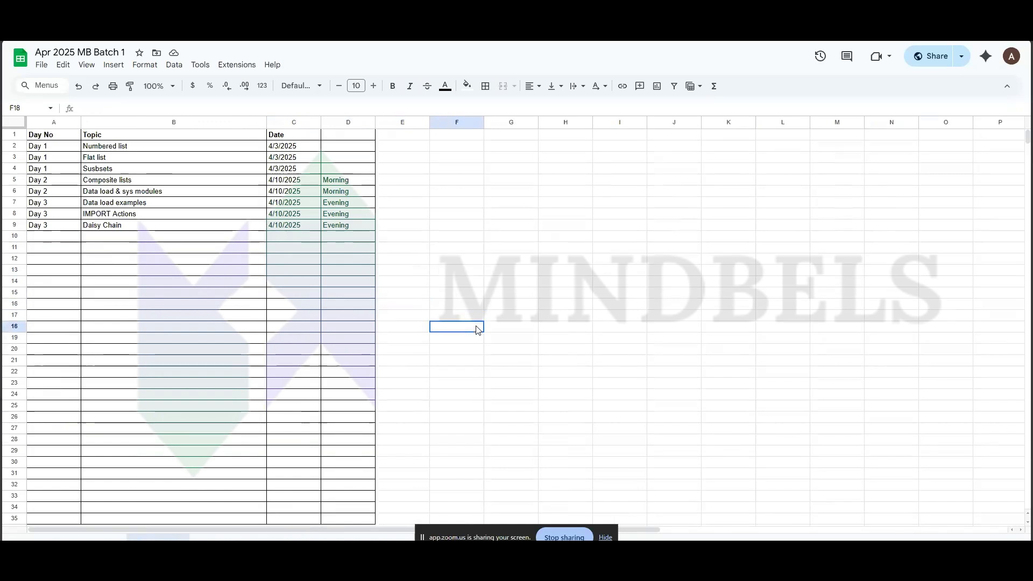
pyautogui.click(510, 330)
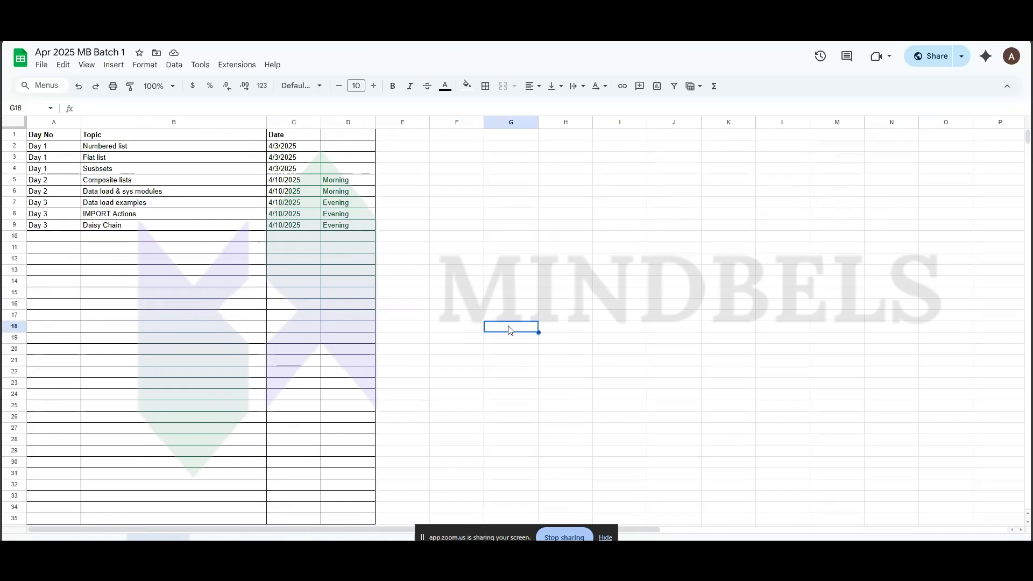
pyautogui.click(532, 351)
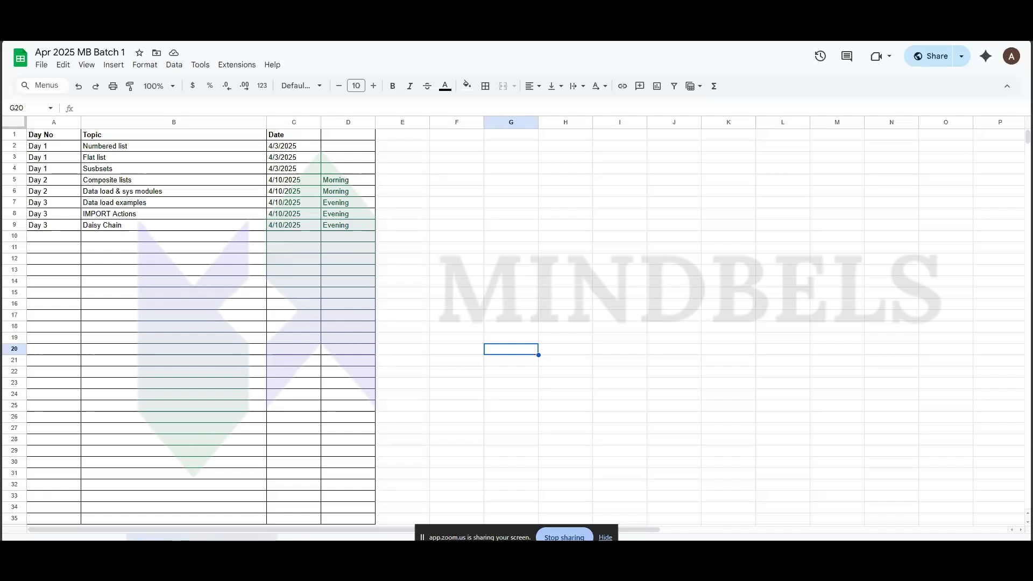
# Return to the sheet with the Mod Builder comparison and the AVOID DAISY CHAINING note.
pyautogui.click(310, 537)
pyautogui.click(369, 443)
pyautogui.click(365, 456)
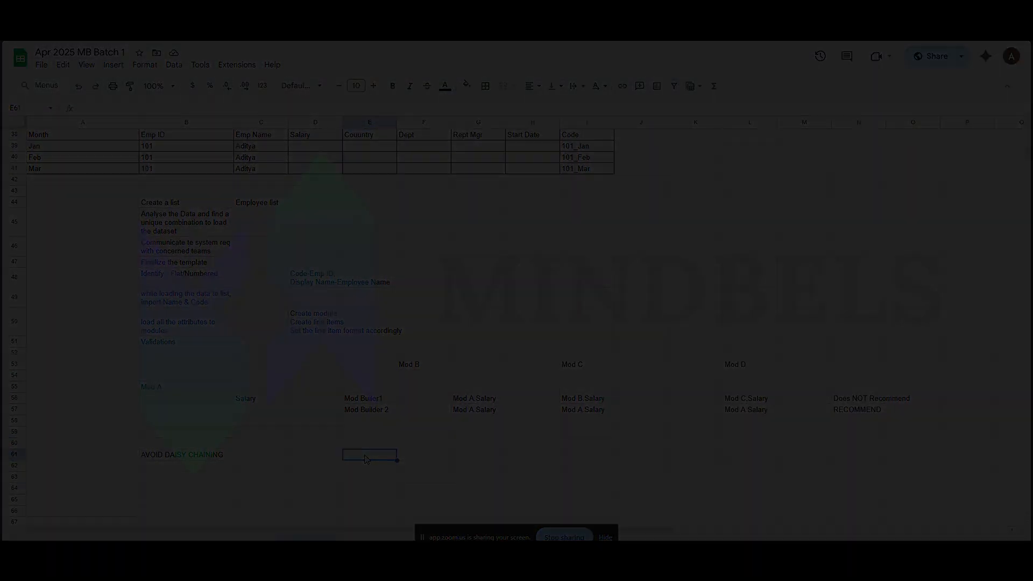